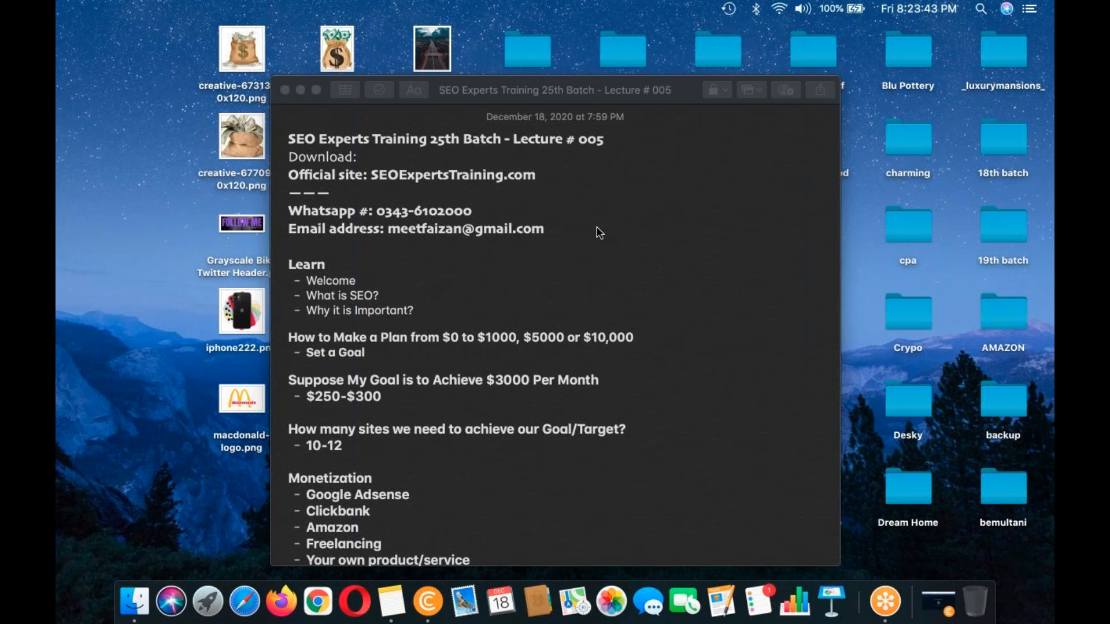
Step: Review the lecture note's Winning Keyword Criteria for the Hairstyle niche
scroll(600, 232, "down", 15)
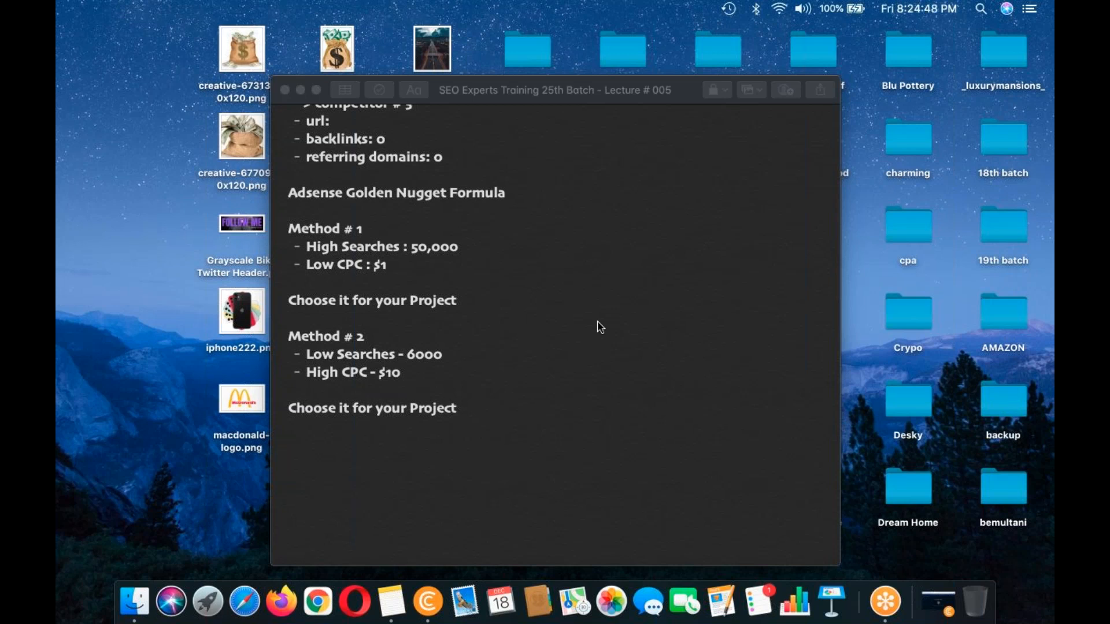
scroll(600, 327, "up", 10)
scroll(600, 327, "up", 10)
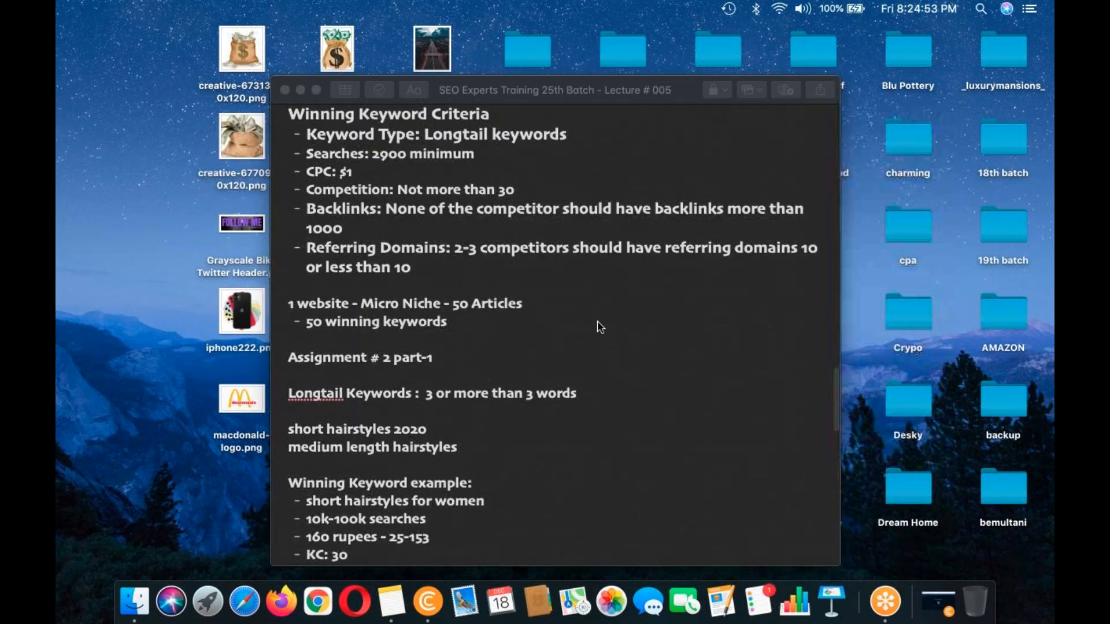
scroll(688, 321, "up", 5)
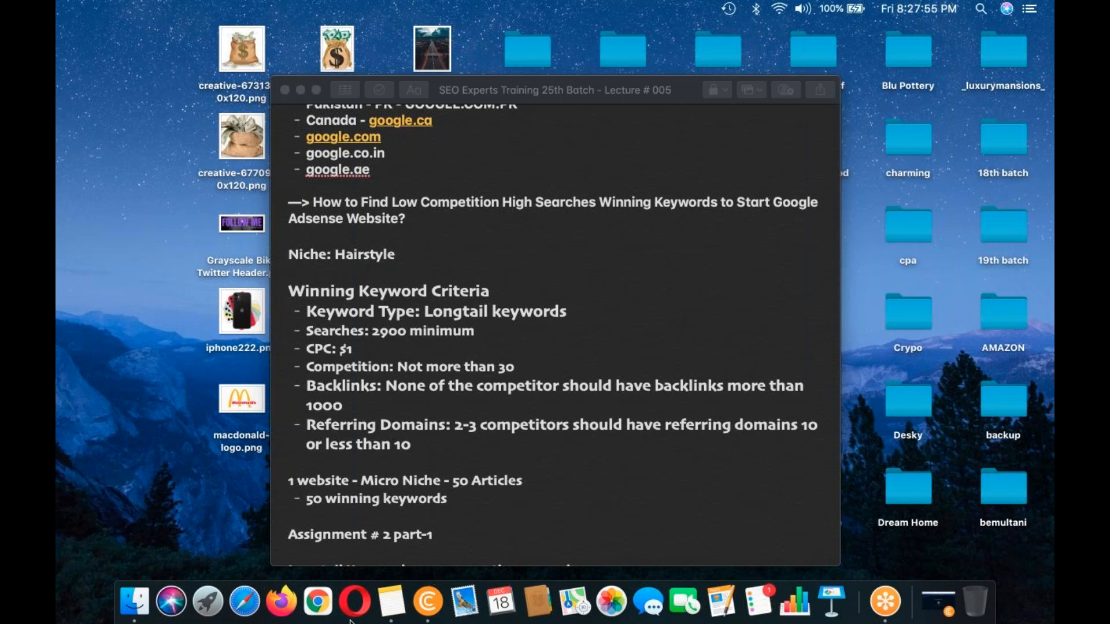
Step: Switch to Chrome, open google.com and search for "hairstyle"
left_click(327, 619)
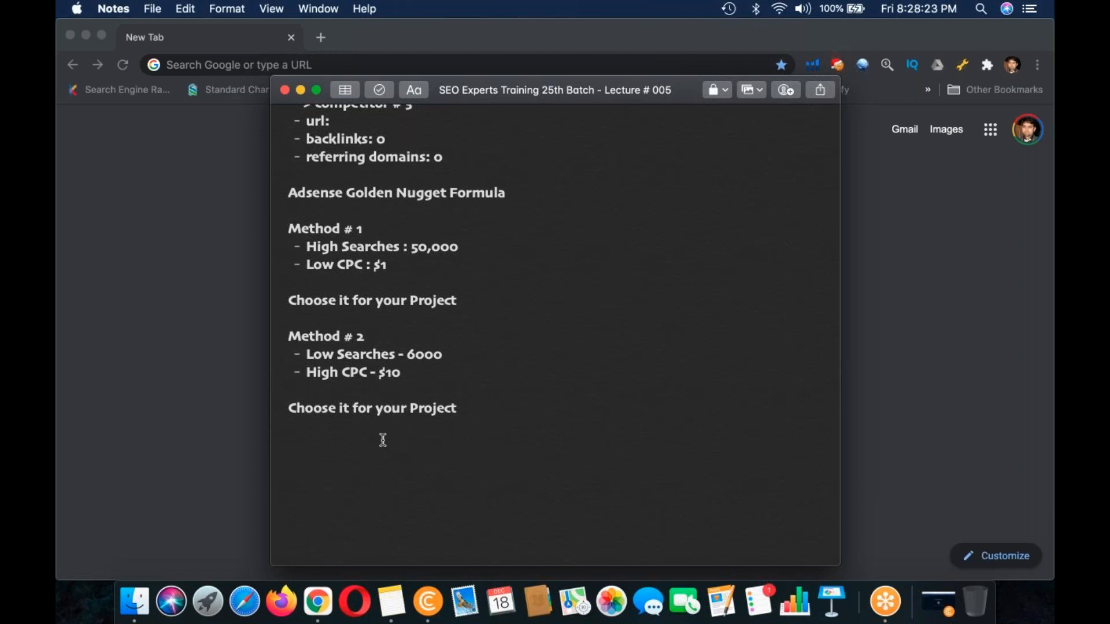
left_click(202, 297)
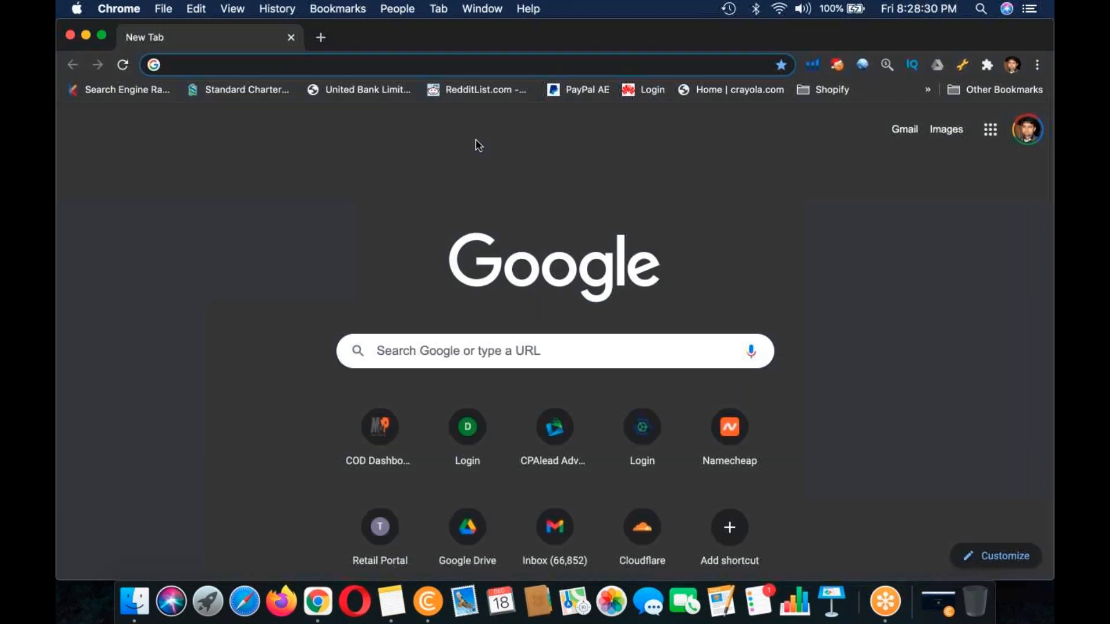
type("googl")
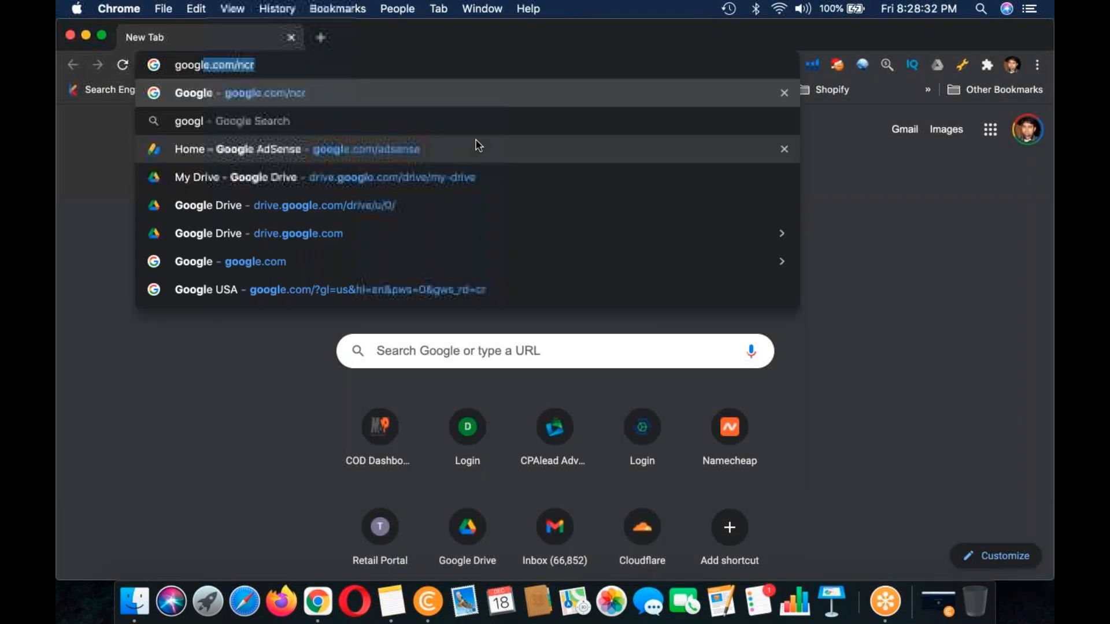
key("Return")
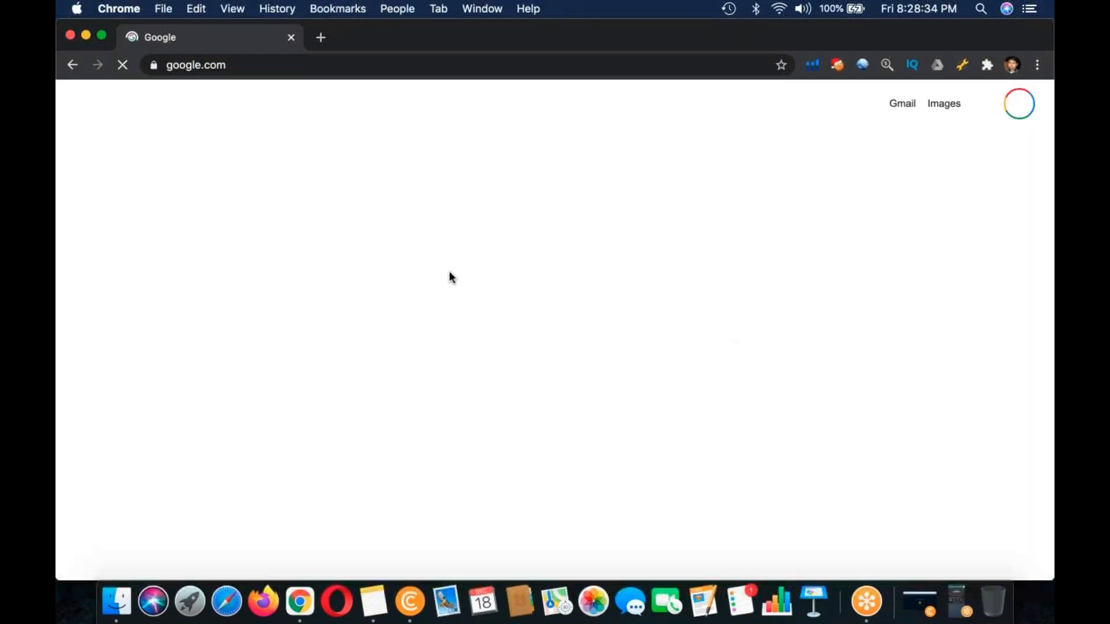
type("hairstyle")
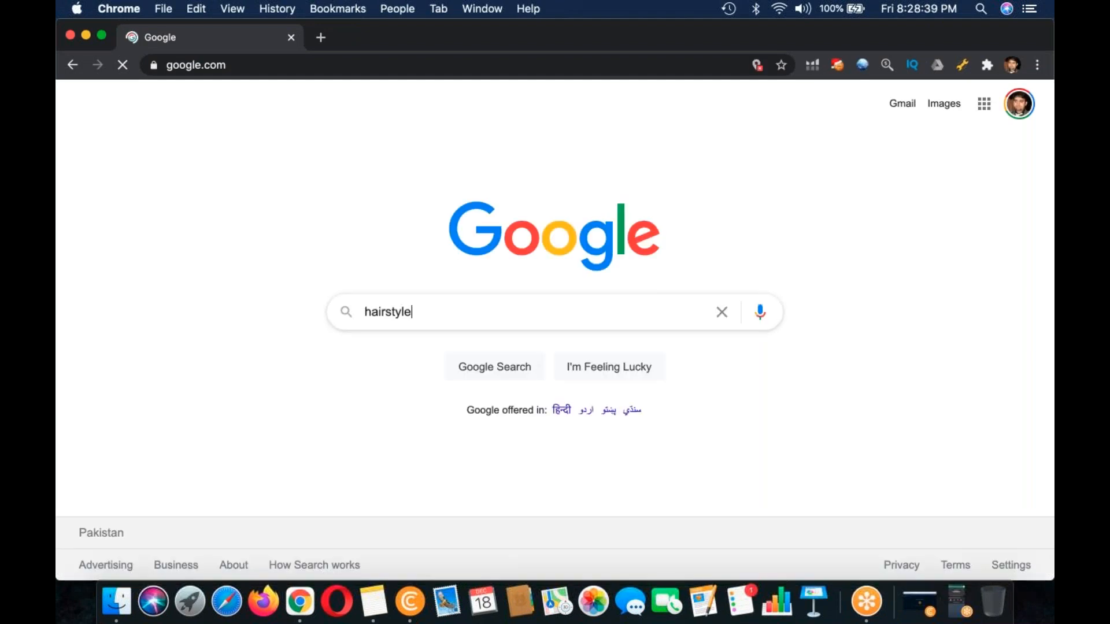
key("Return")
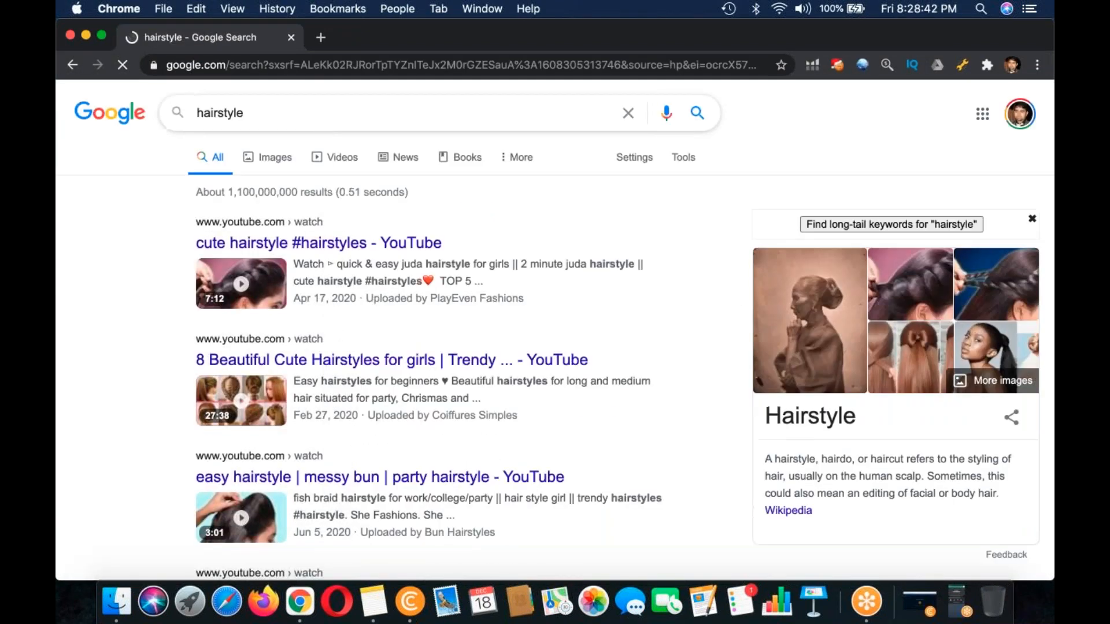
Step: Extend the search text to "hairstyle for men", choose the suggestion "hairstyle for men medium hair" and check the keyword criteria in Notes
left_click(314, 115)
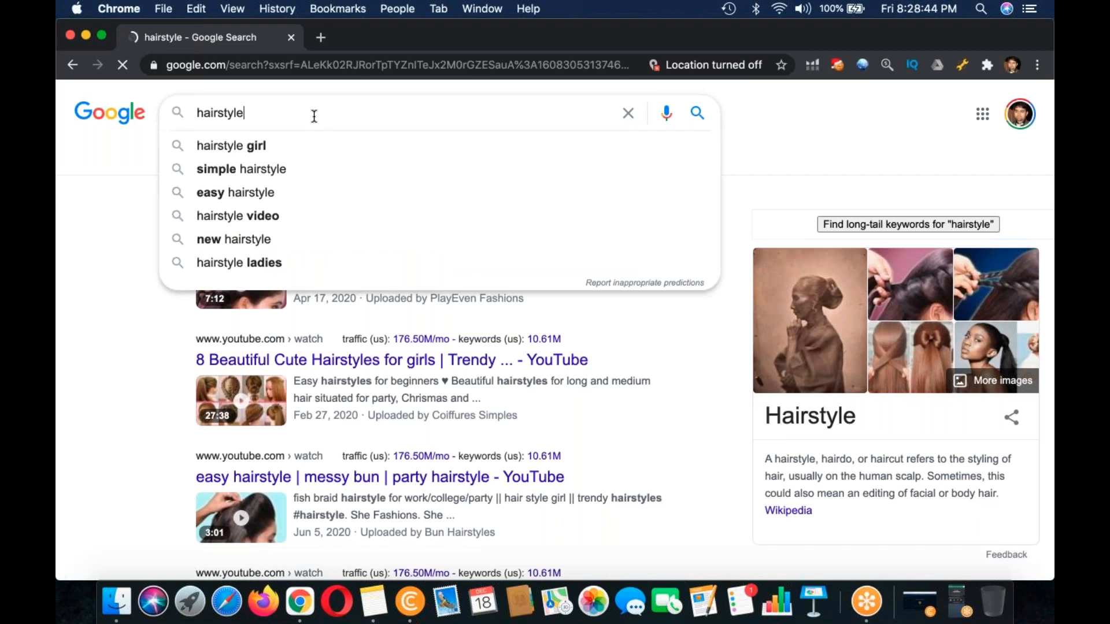
type("for men")
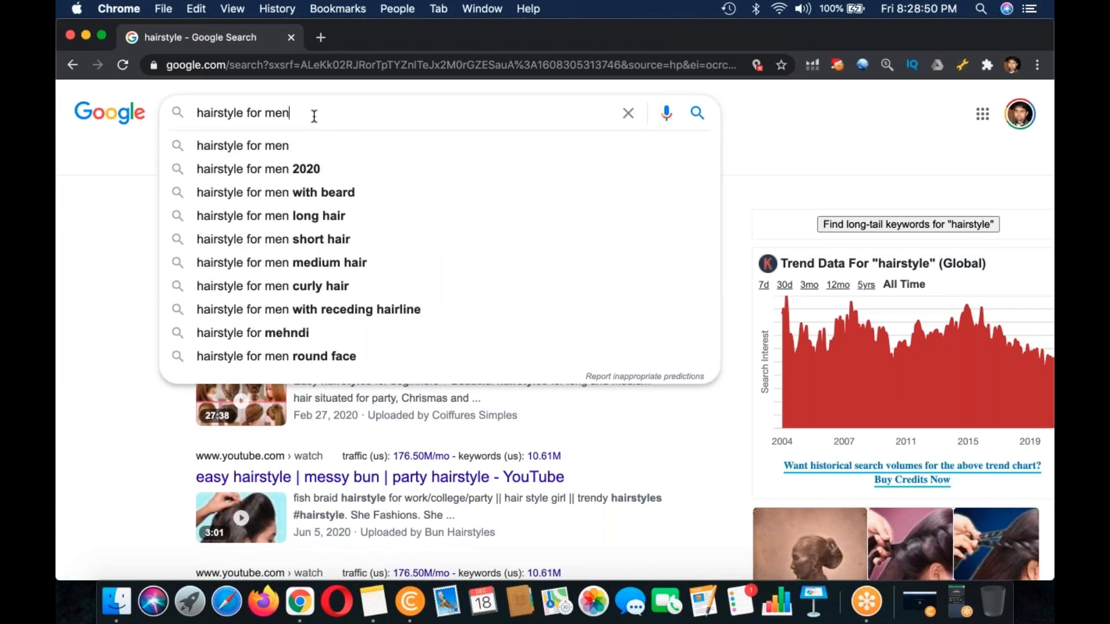
key("Down")
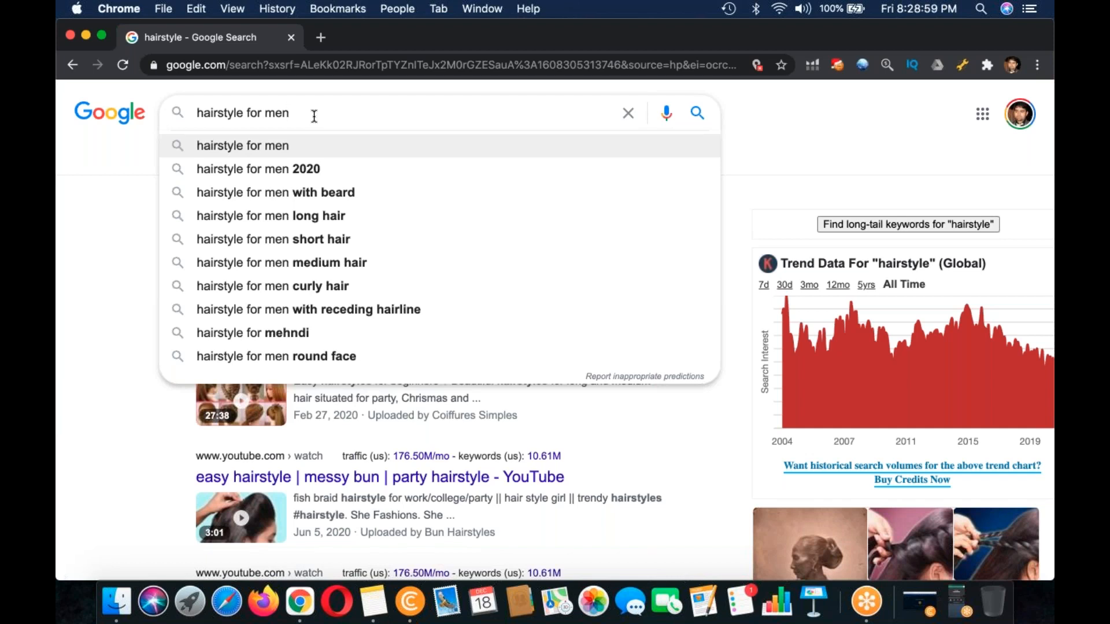
key("Down")
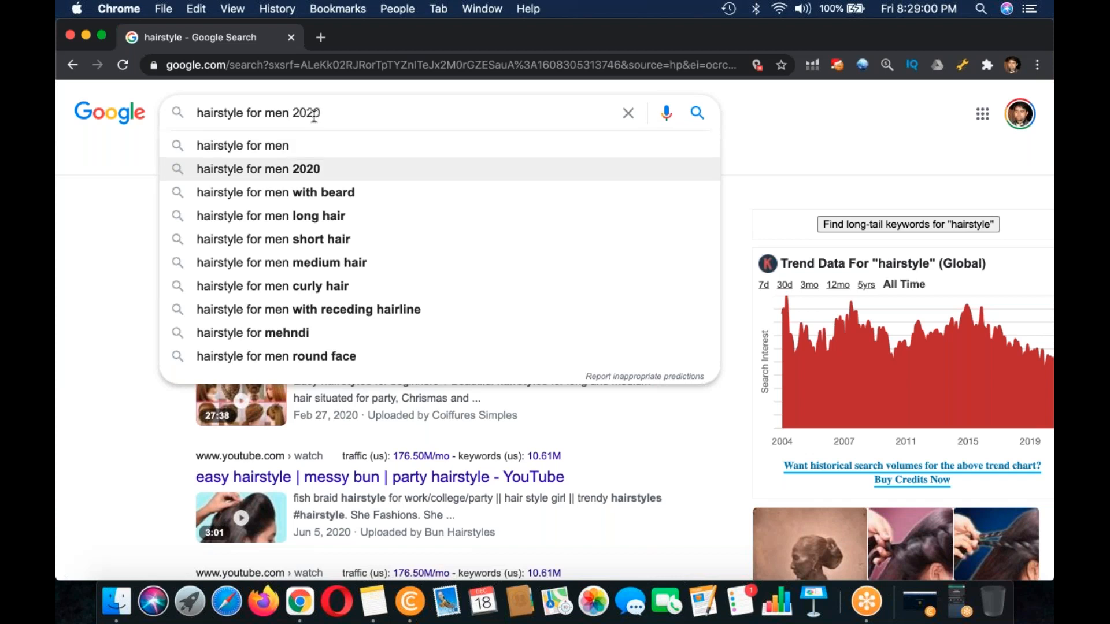
key("Down")
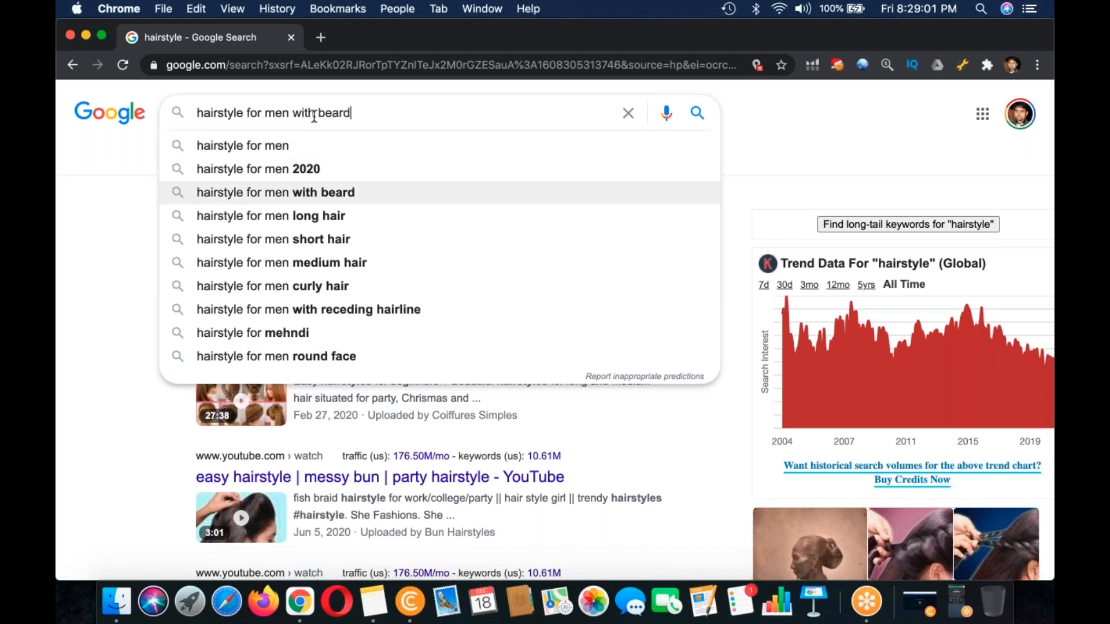
key("Down")
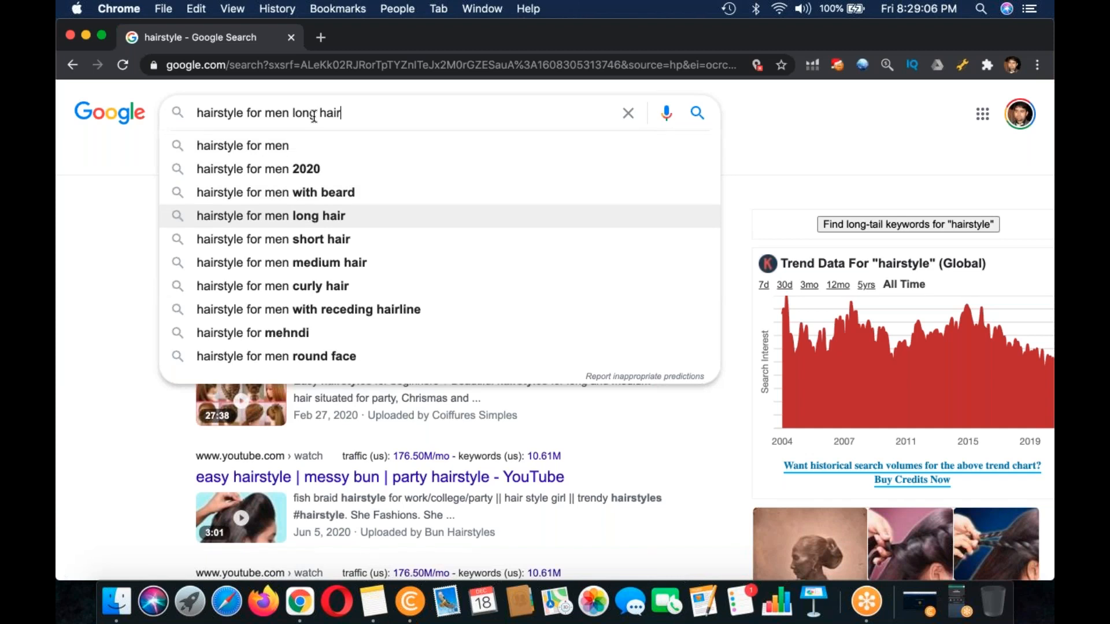
key("Down")
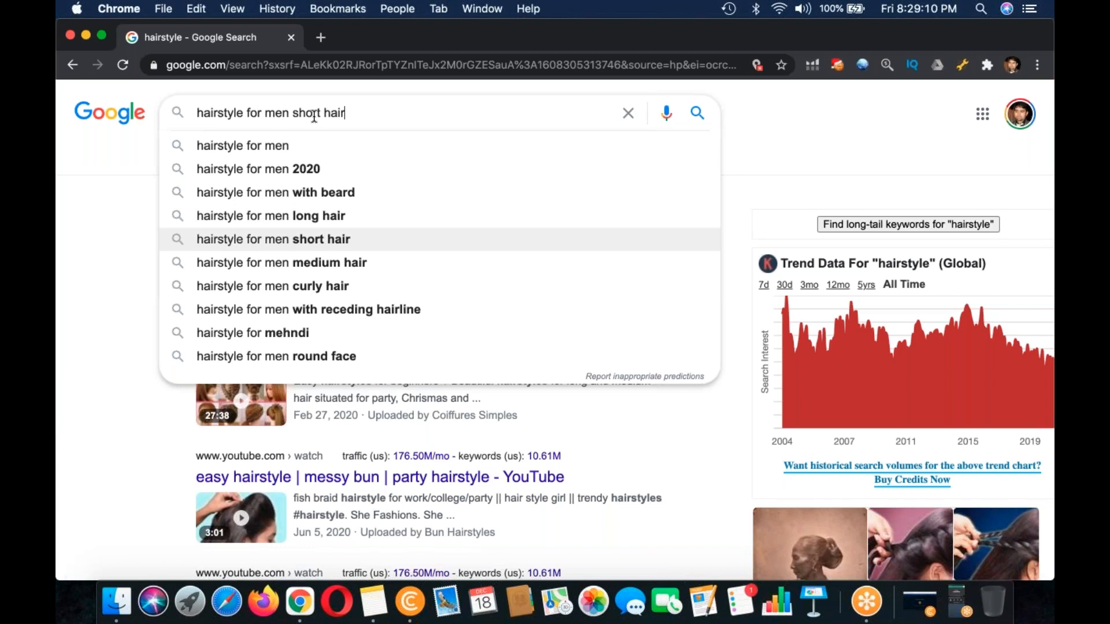
key("Down")
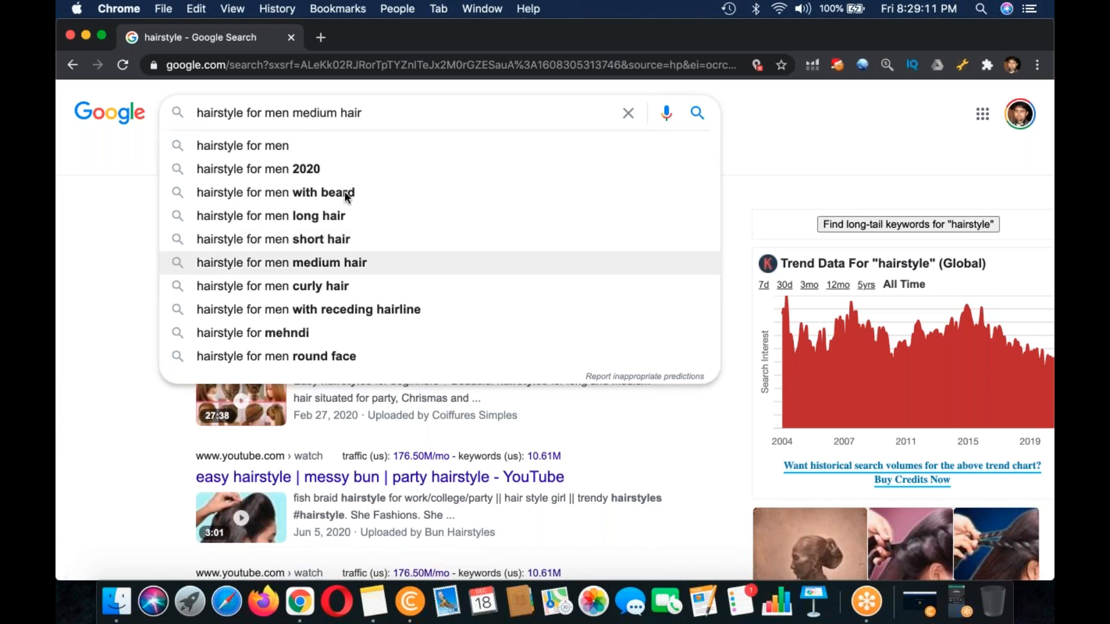
left_click(368, 617)
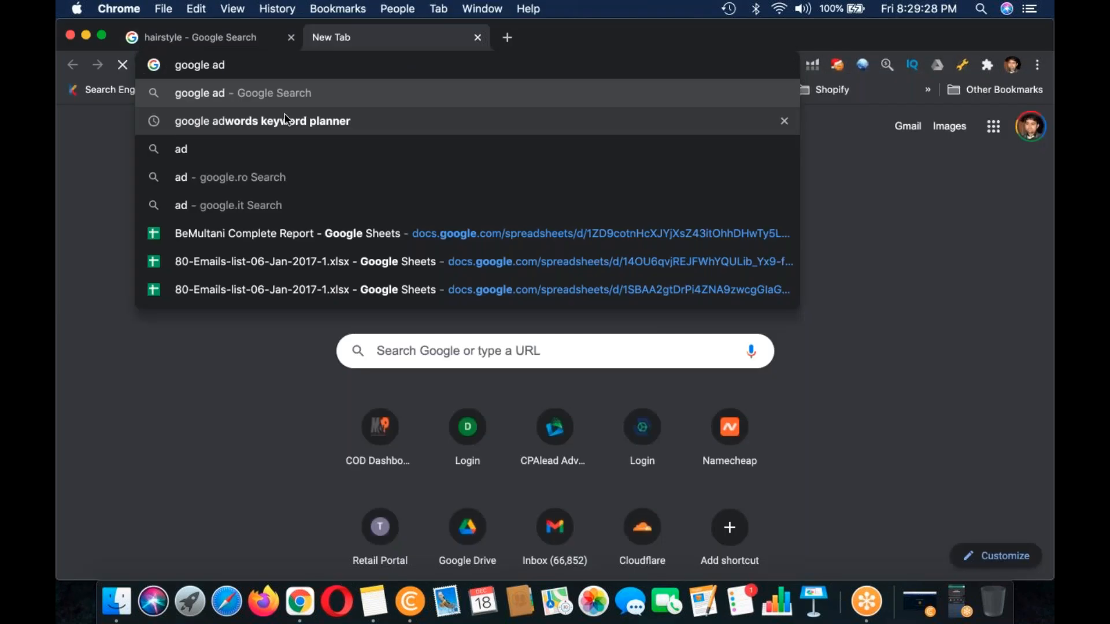
Step: Search for "google adwords keyword planner" in a new Chrome tab and open Keyword Planner with the existing Google Ads account
left_click(199, 114)
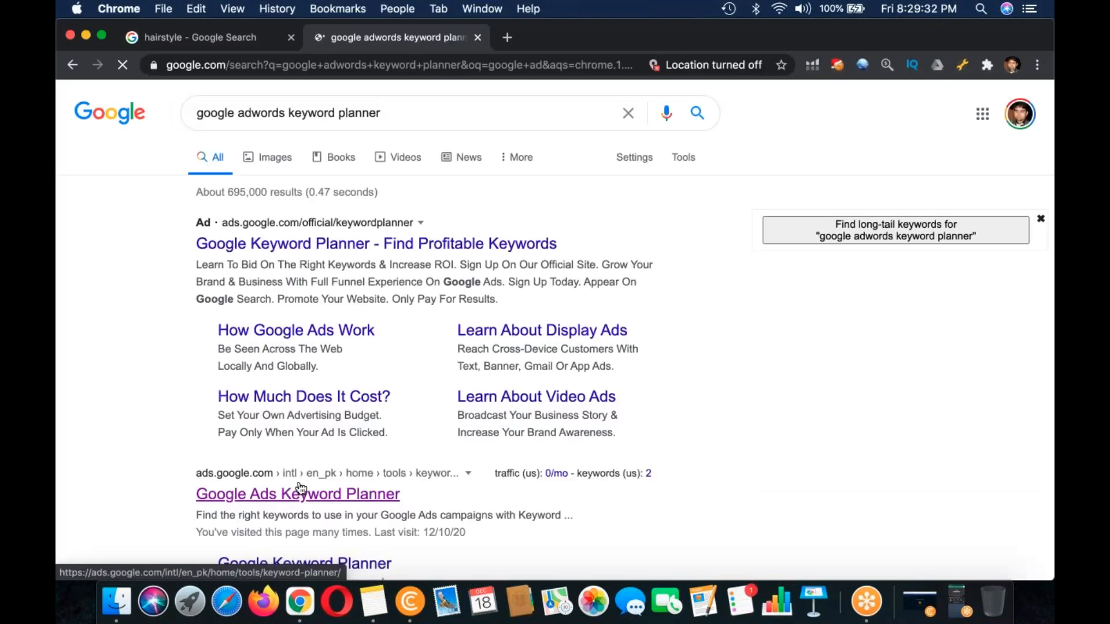
left_click(300, 493)
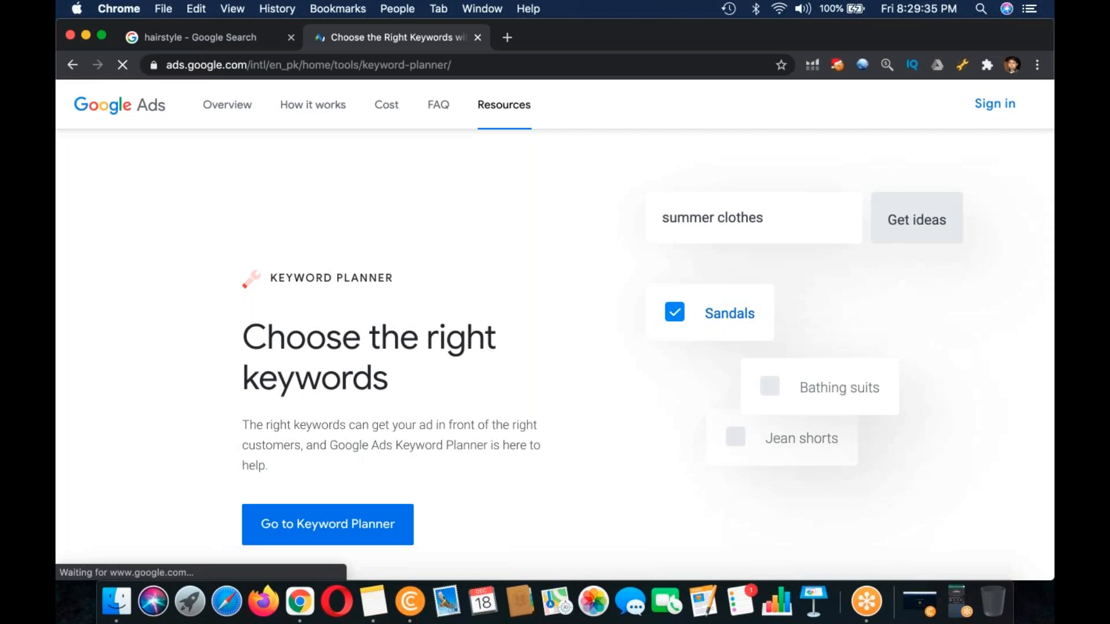
left_click(321, 534)
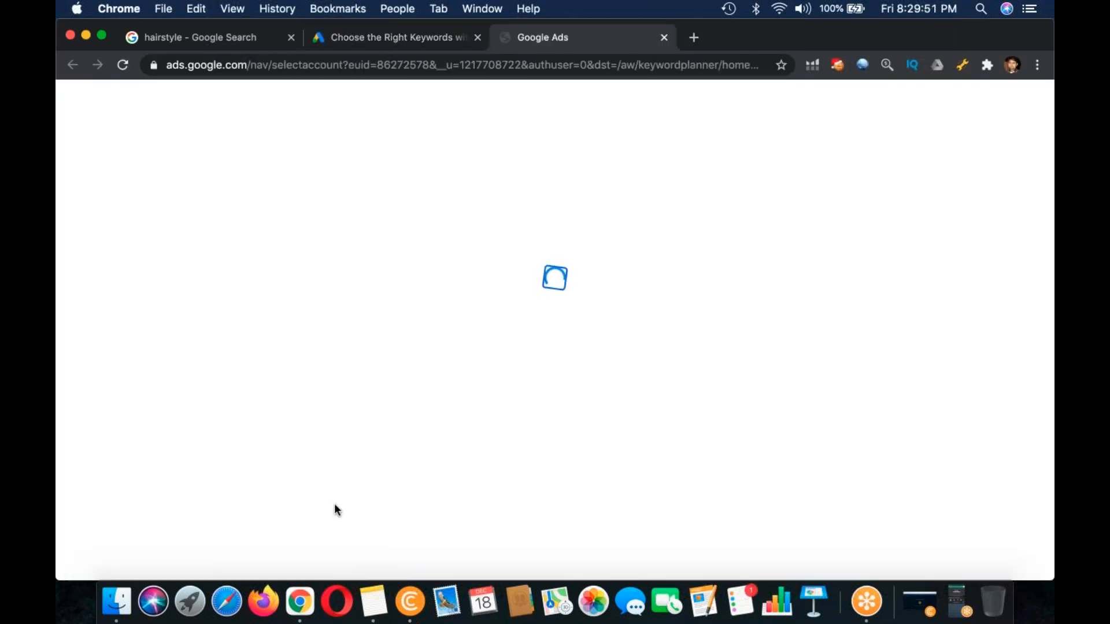
left_click(465, 397)
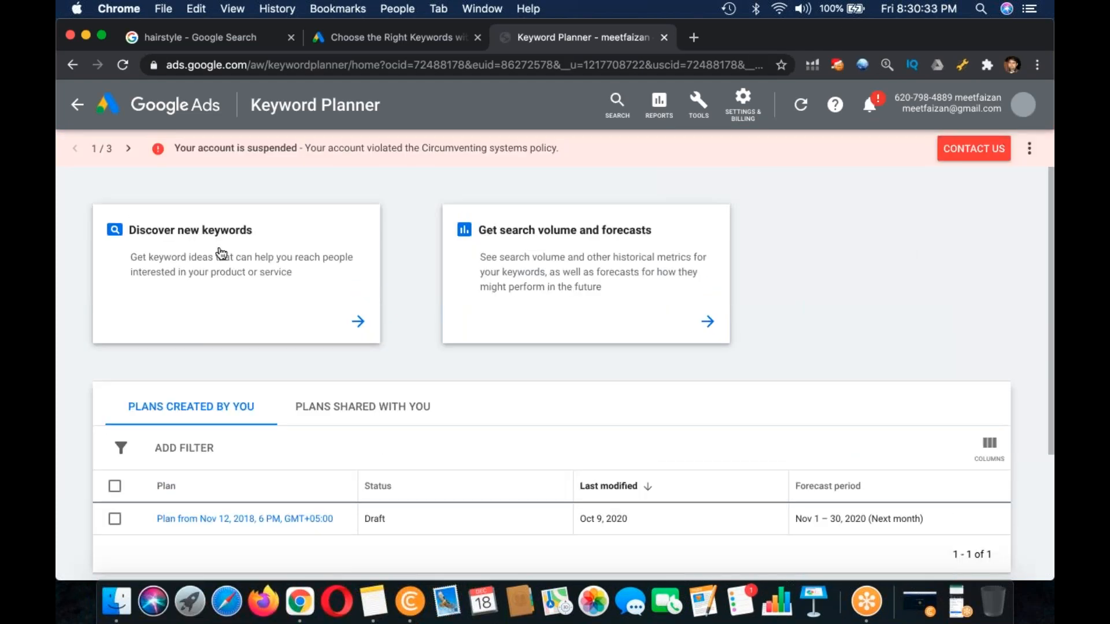
Step: Start discovering new keywords and replace the targeted location Pakistan with the United States
left_click(220, 253)
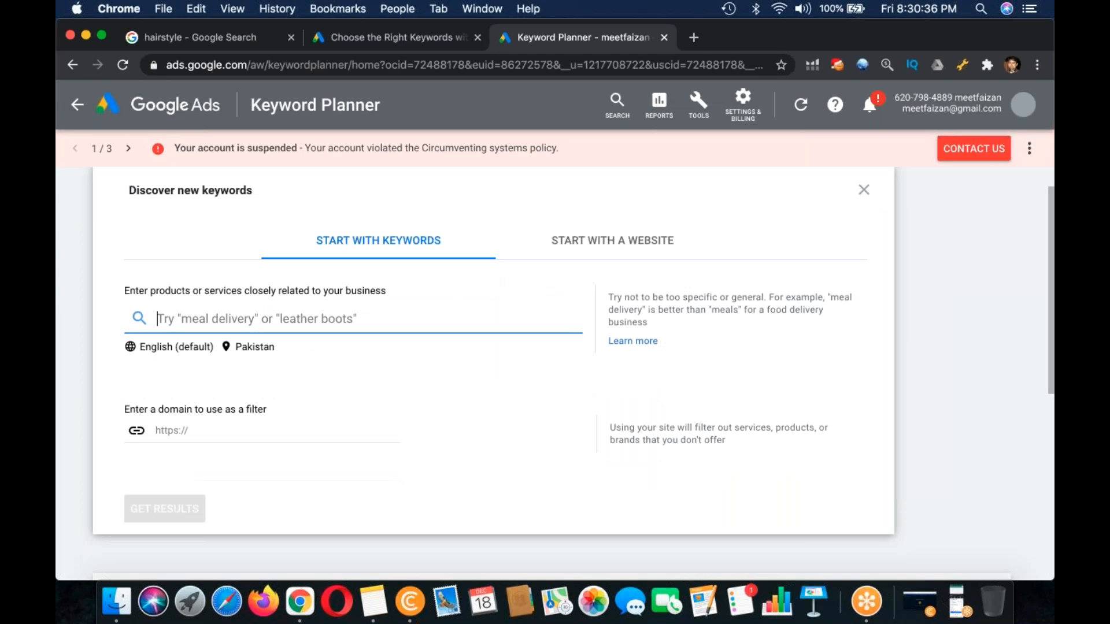
left_click(243, 350)
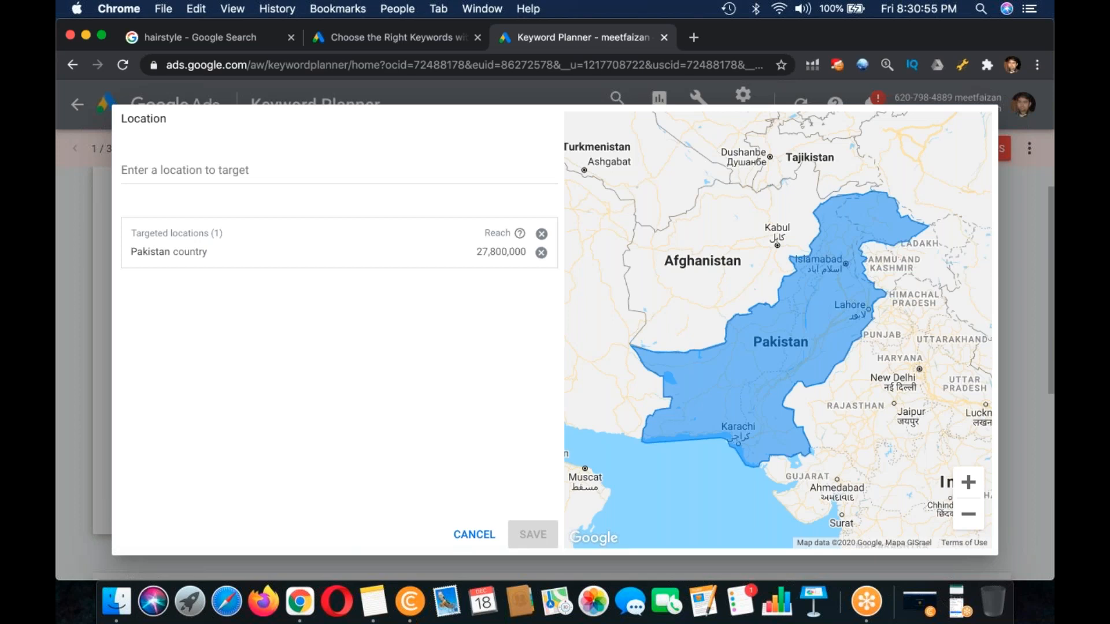
left_click(542, 233)
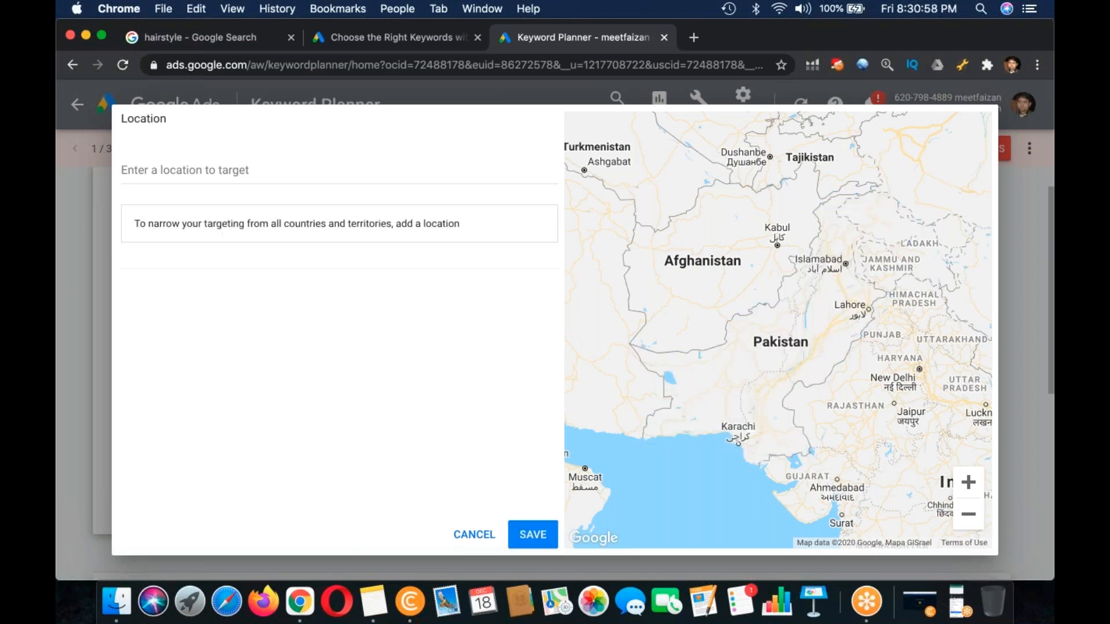
left_click(325, 167)
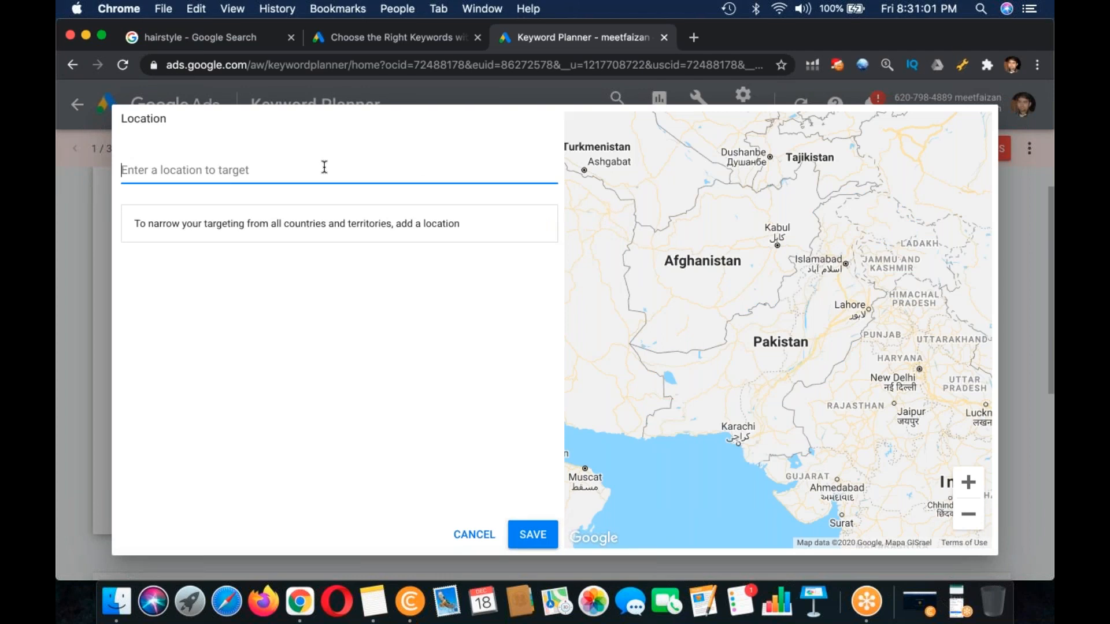
type("united")
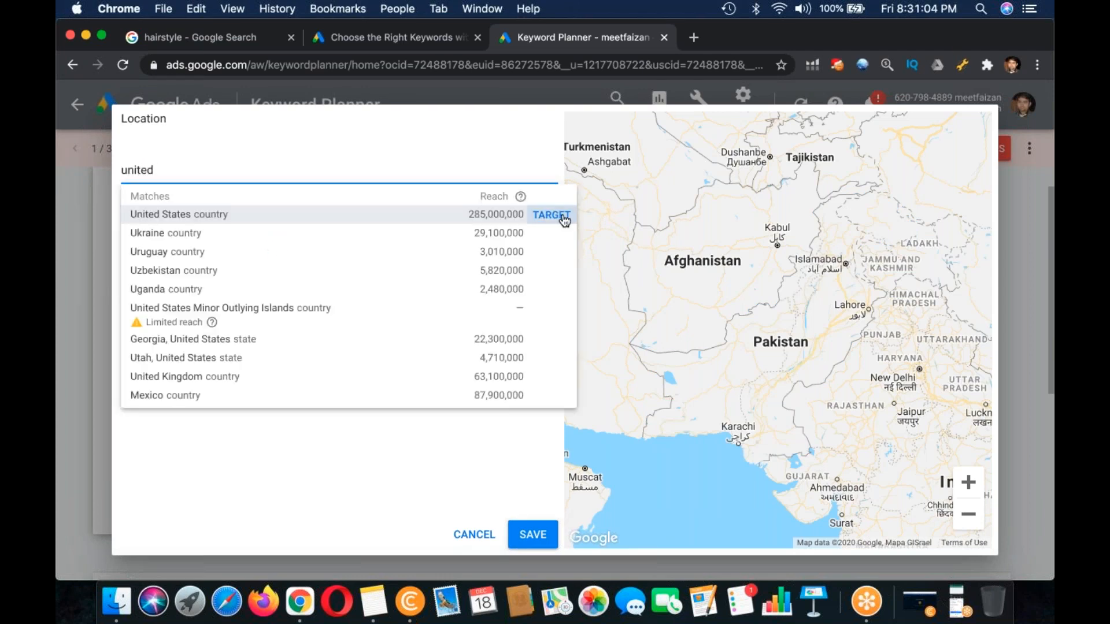
left_click(564, 220)
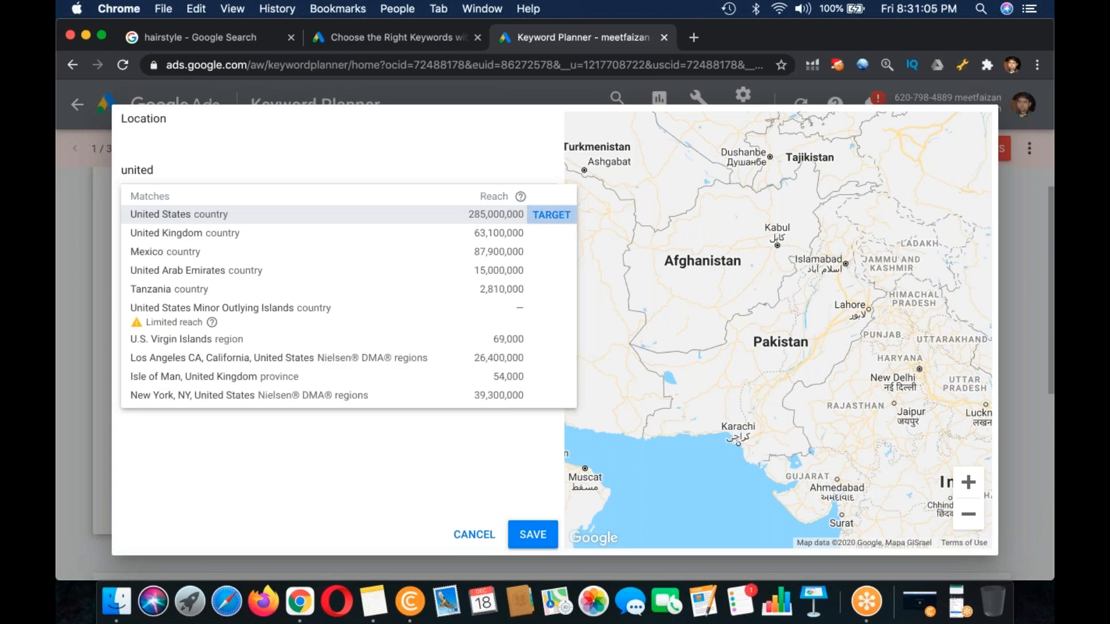
left_click(532, 535)
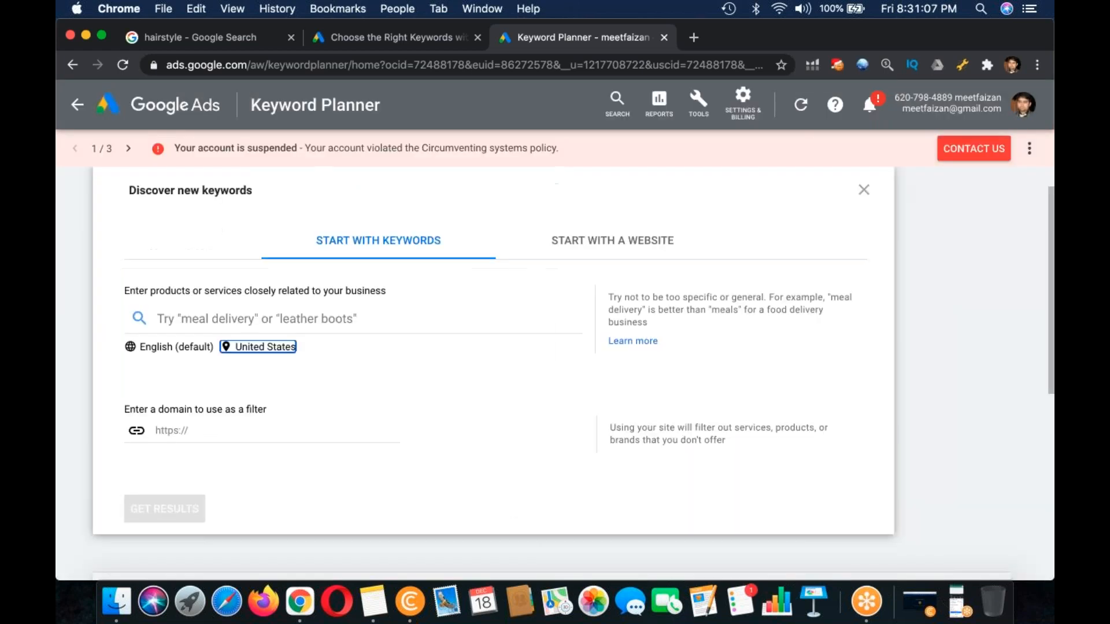
Step: Get keyword ideas for "hairstyle for men medium hair" and compare its low-range top-of-page bid with the criteria in Notes
left_click(305, 317)
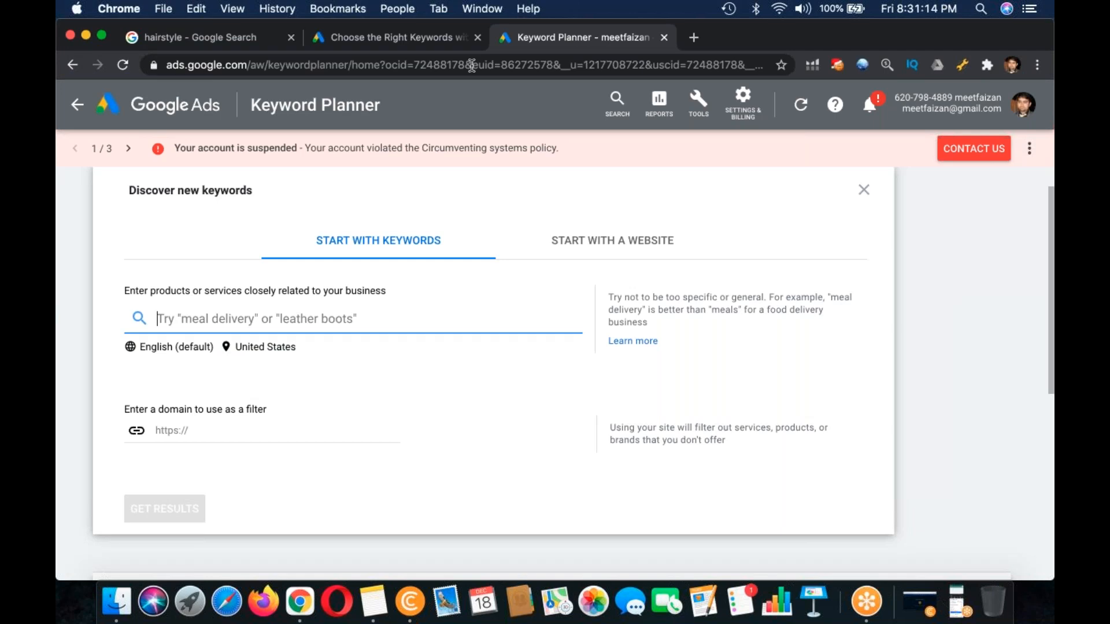
left_click(411, 33)
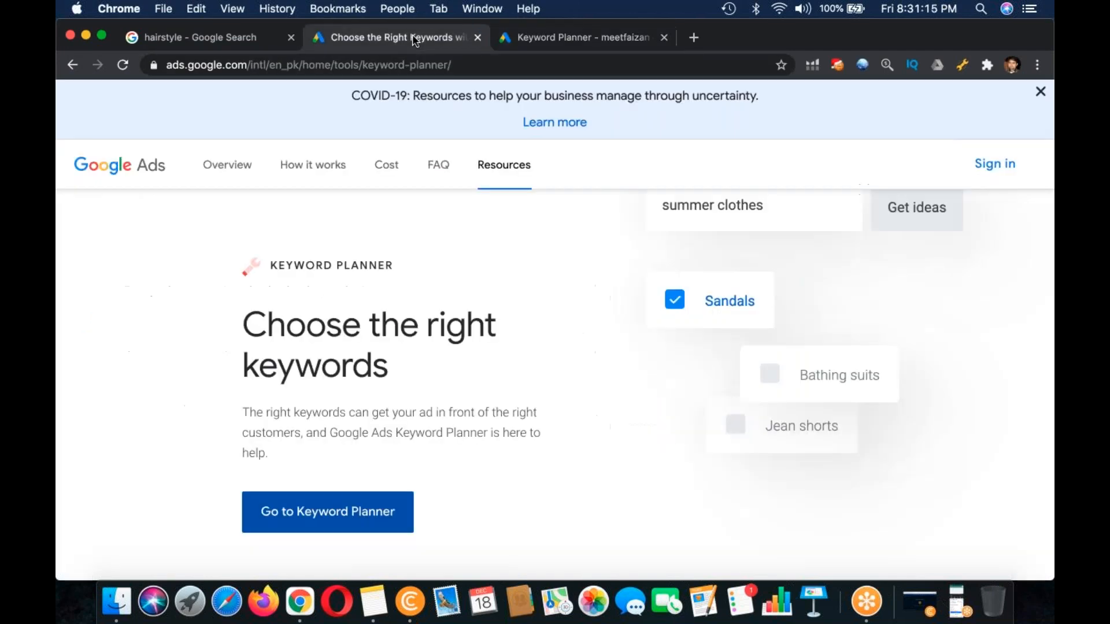
key("super+w")
key("super+c")
key("ctrl+Tab")
key("super+v")
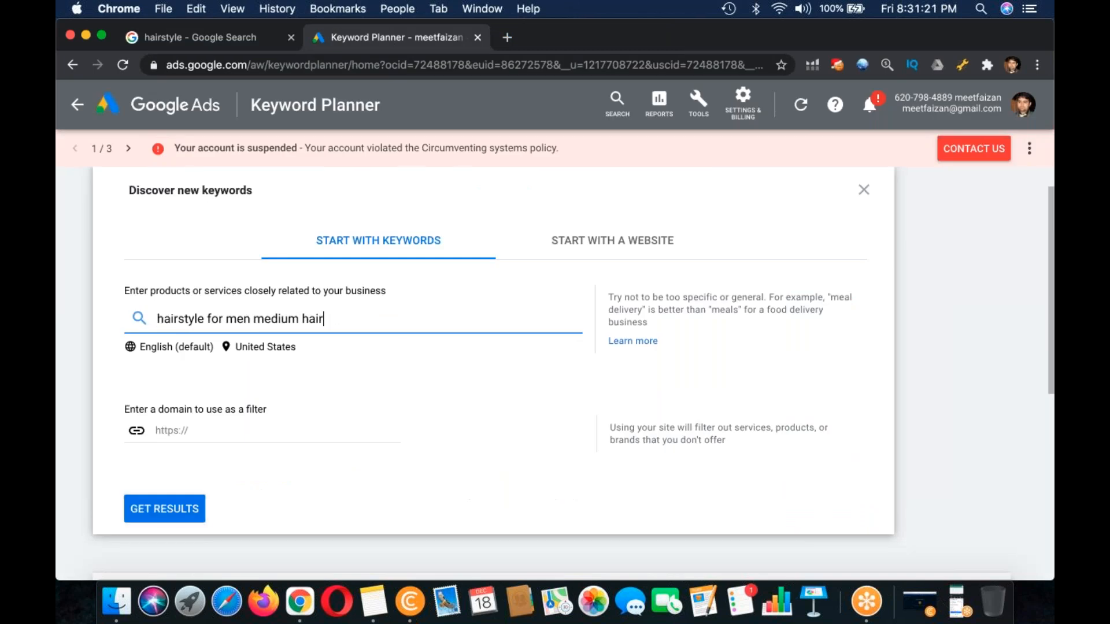
left_click(191, 512)
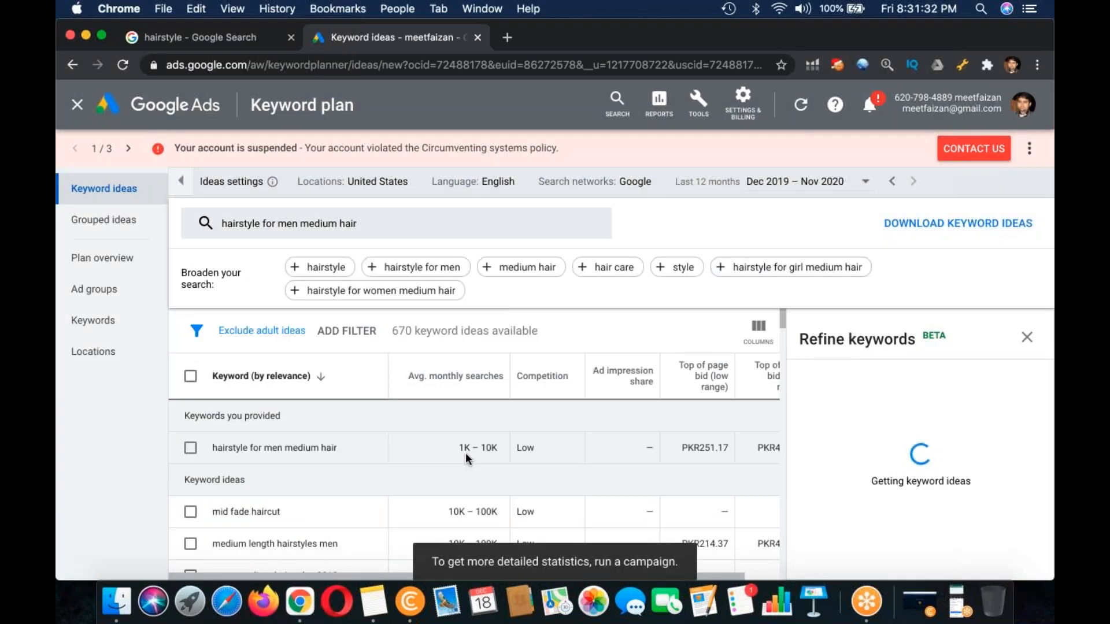
double_click(705, 447)
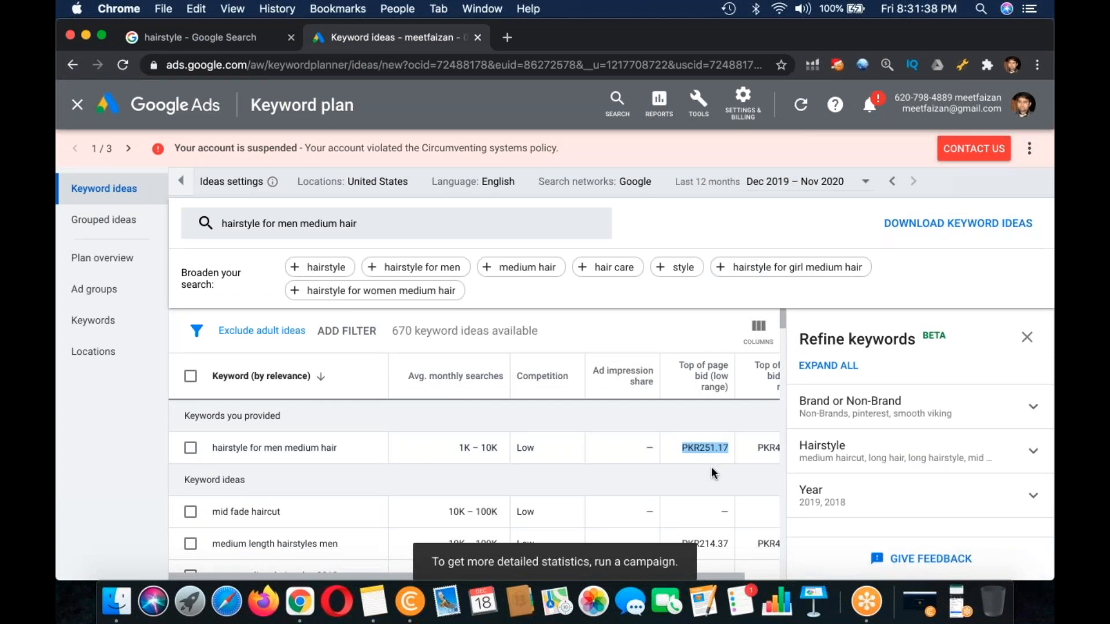
left_click(369, 607)
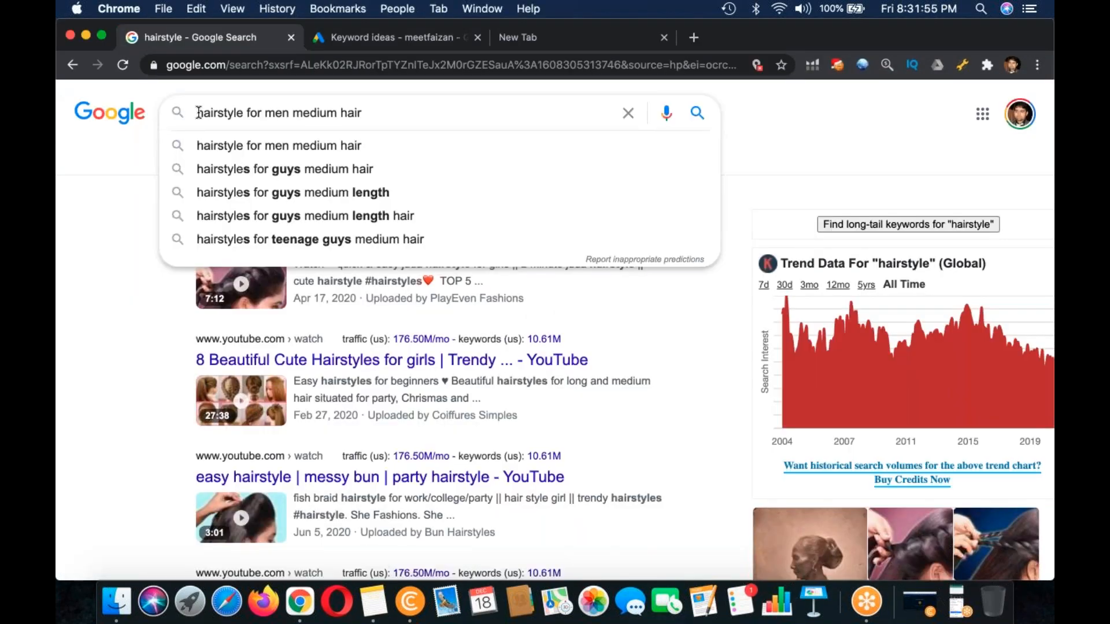
Step: Search Google in Chrome for the exact phrase "hairstyle for men medium hair" in quotation marks
type("\"hairstyle for men medium hair")
left_click(376, 108)
type("\"")
key("Return")
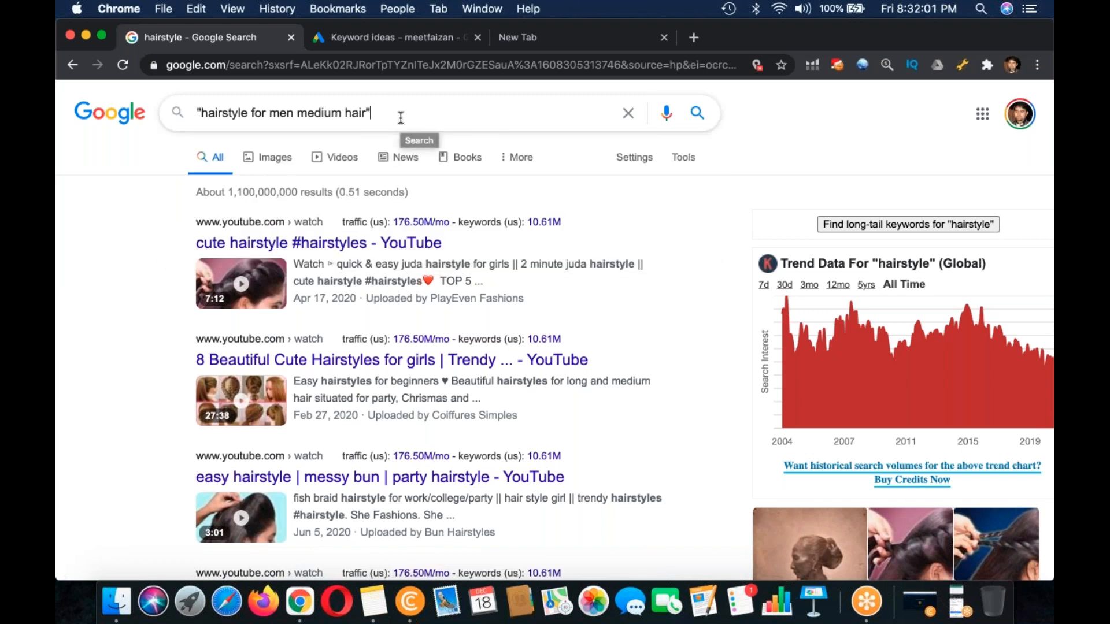
Step: Run the quoted search for "hairstyle for men medium hair" and examine its results through to the last page
key("Return")
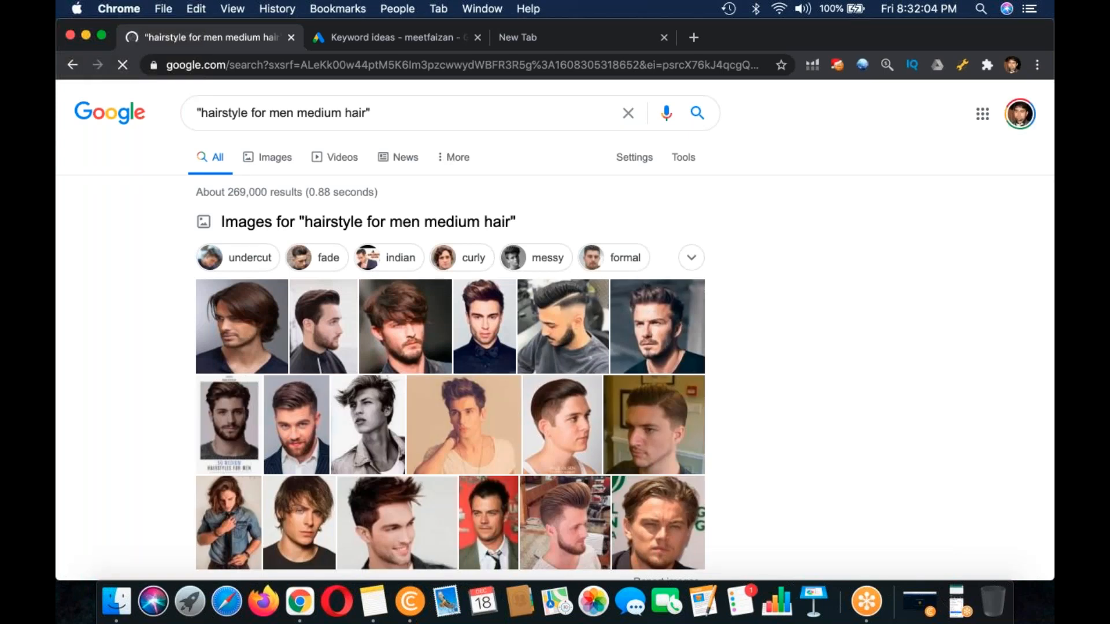
scroll(576, 329, "down", 6)
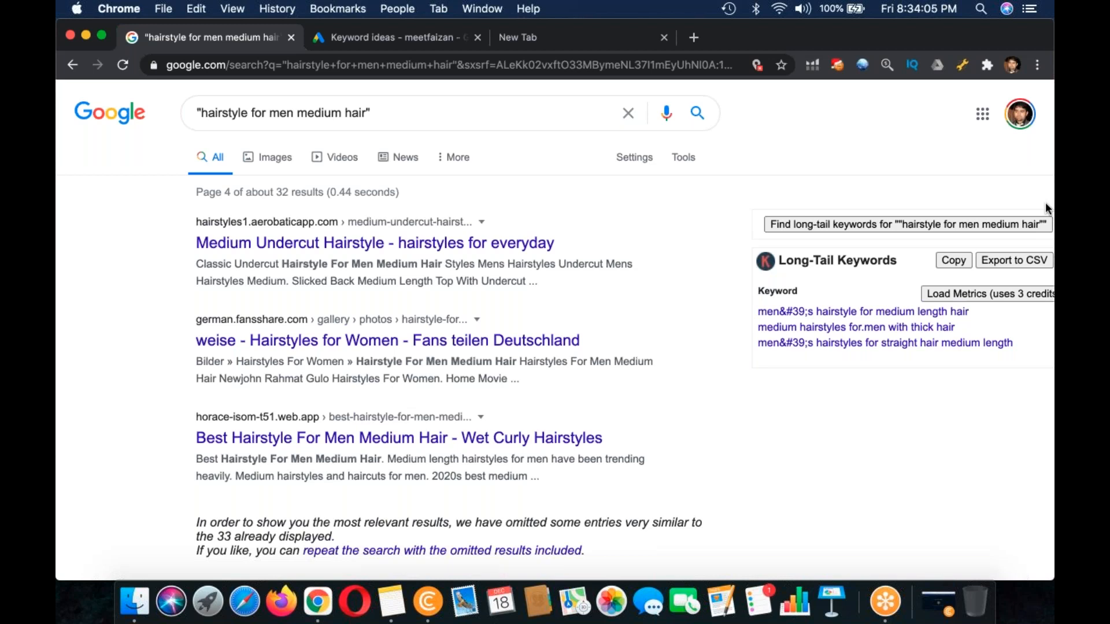
left_click(664, 37)
scroll(644, 324, "down", 1)
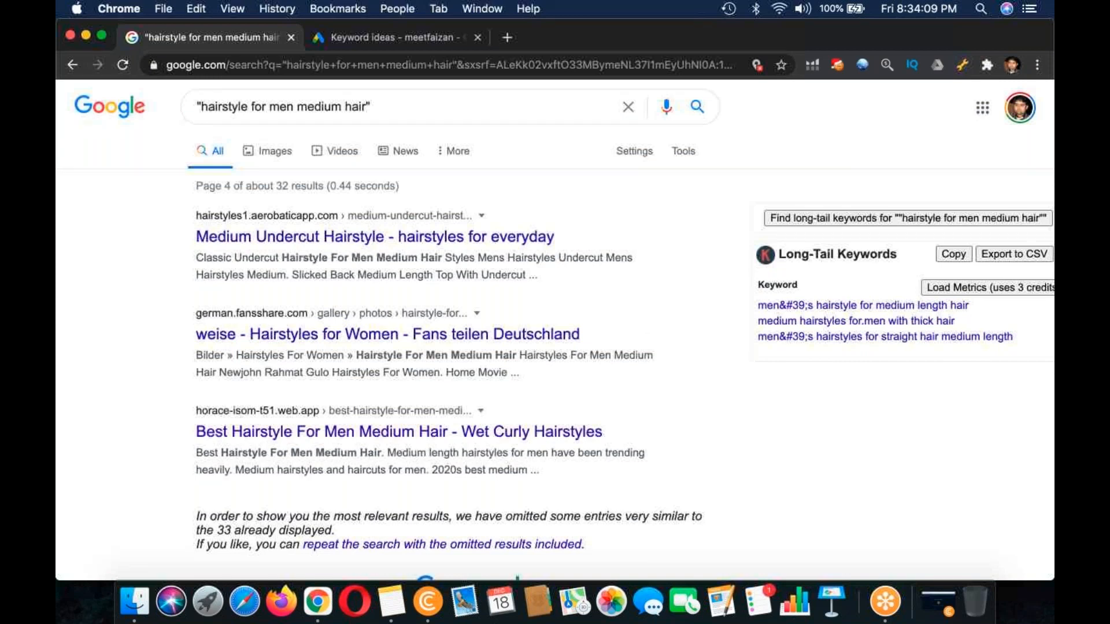
scroll(555, 346, "down", 5)
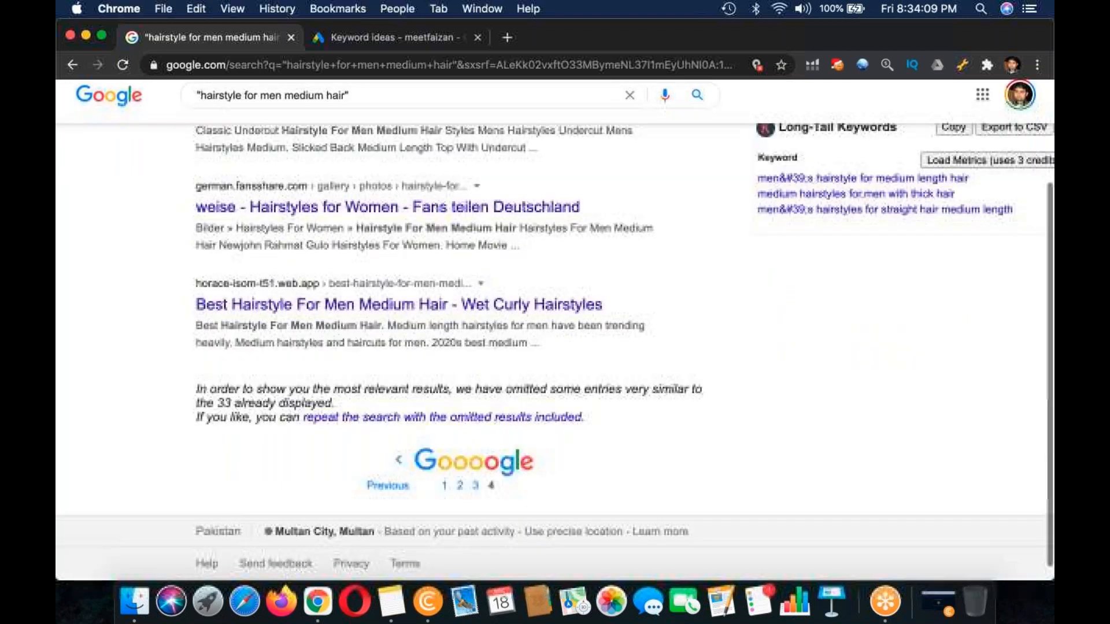
scroll(555, 347, "down", 1)
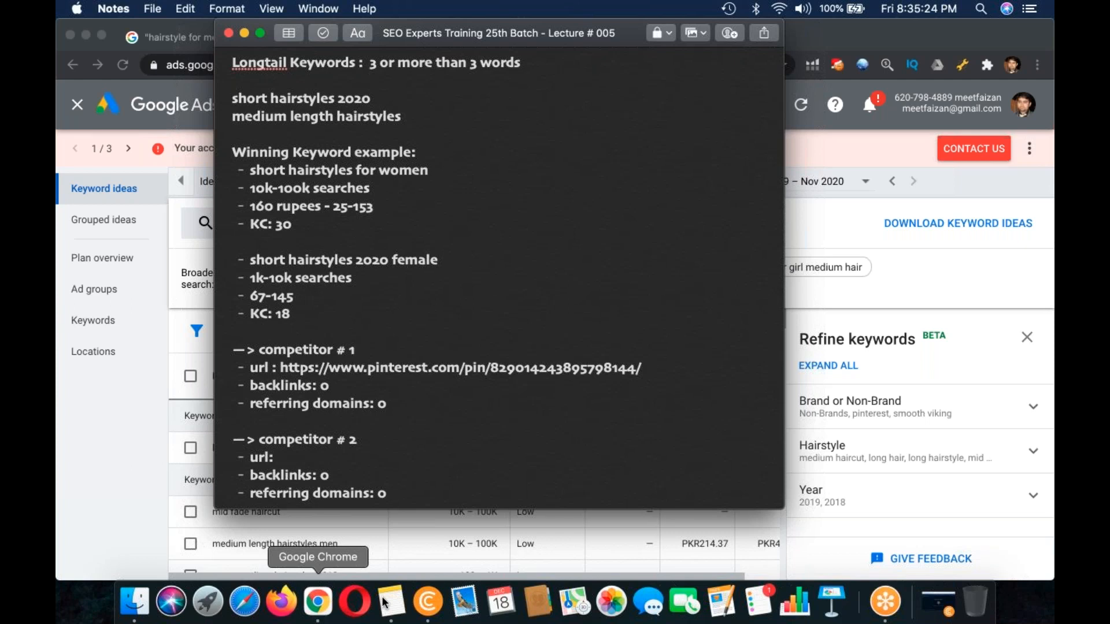
Step: Look up SEMrush trial accounts in CryptoTab Browser, and add the heading "SEMRush Subscription" at the end of the lecture note in Notes
left_click(427, 599)
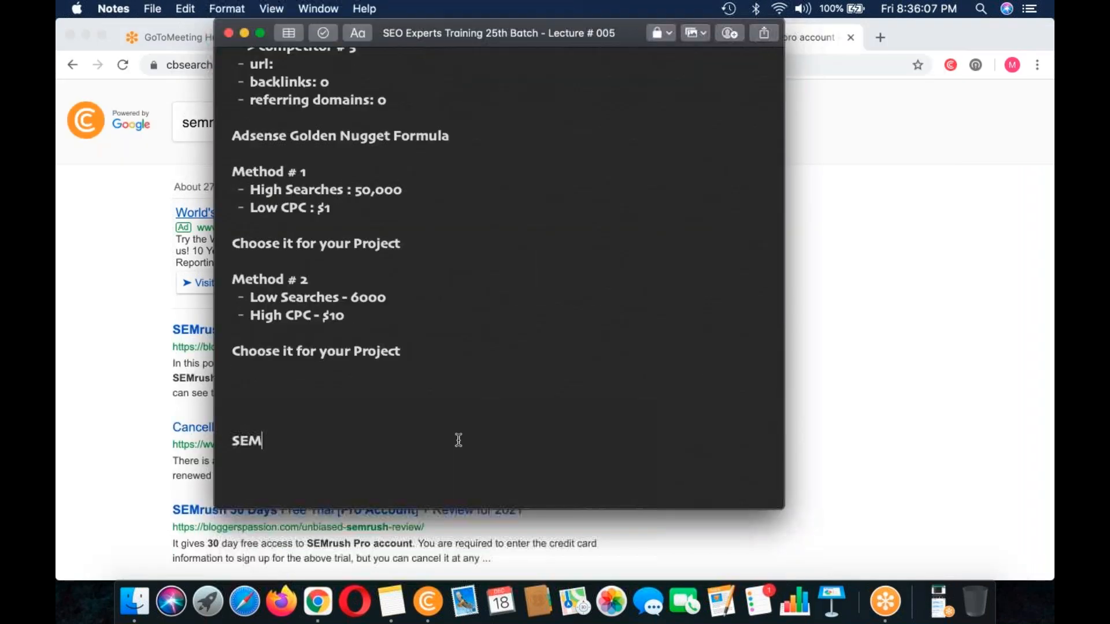
type("Rush")
key("Return")
key("BackSpace")
type("Subsc")
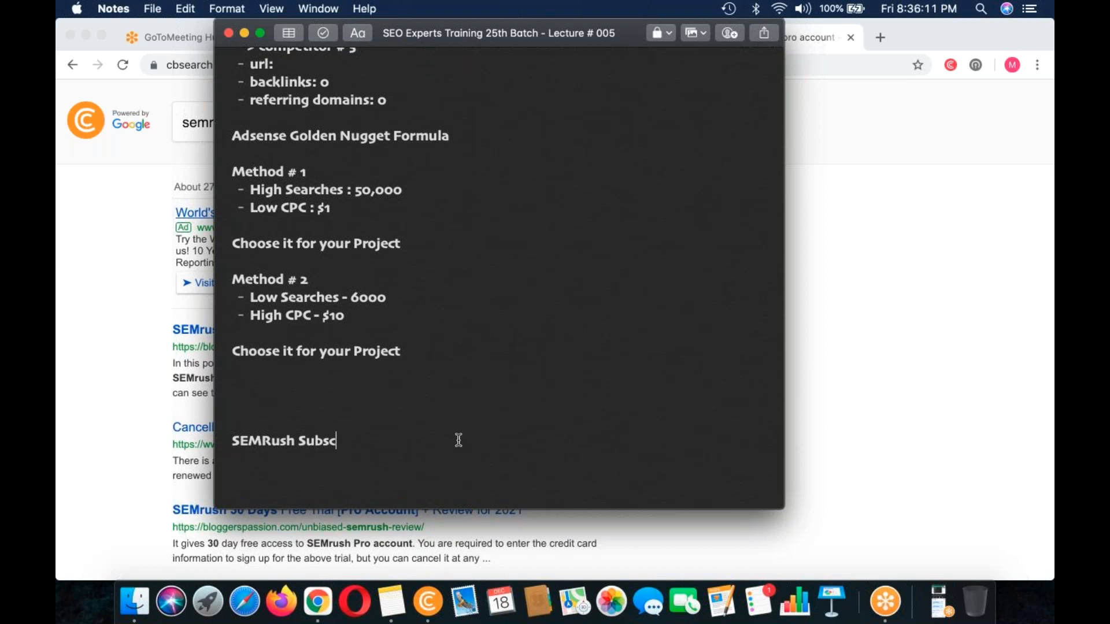
type("ription")
key("Return")
Step: List the plans under the SEMRush Subscription heading as "Free - No charges", "PRO - $149" and "Guru - $199"
type("- Free")
key("Return")
type("PRO")
key("Return")
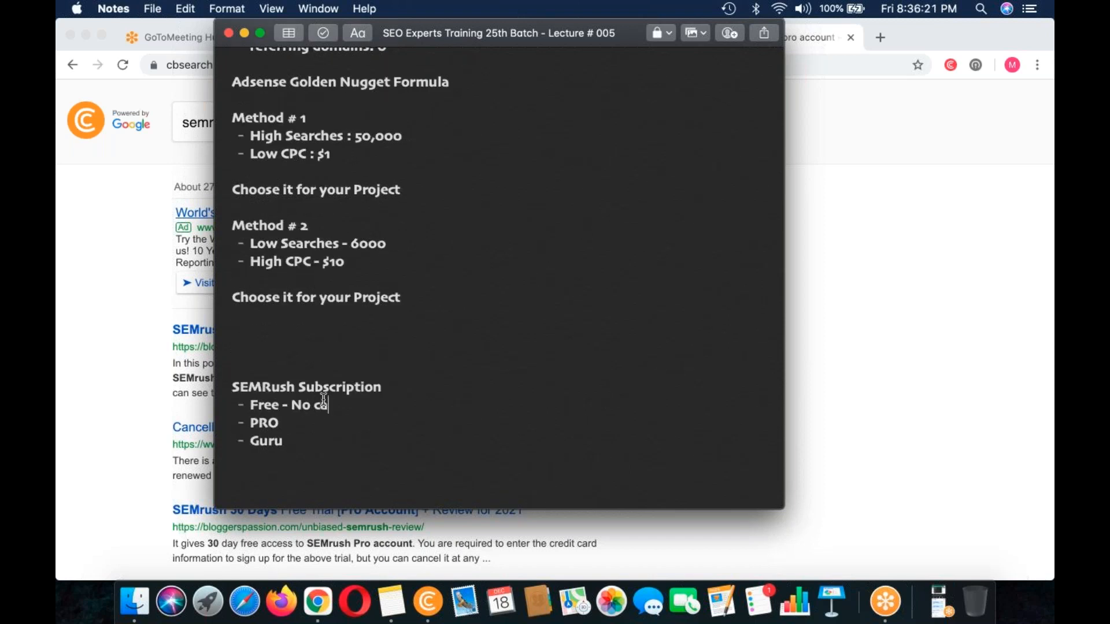
type("harges")
left_click(313, 419)
type("- $149")
key("Down")
type("- $199")
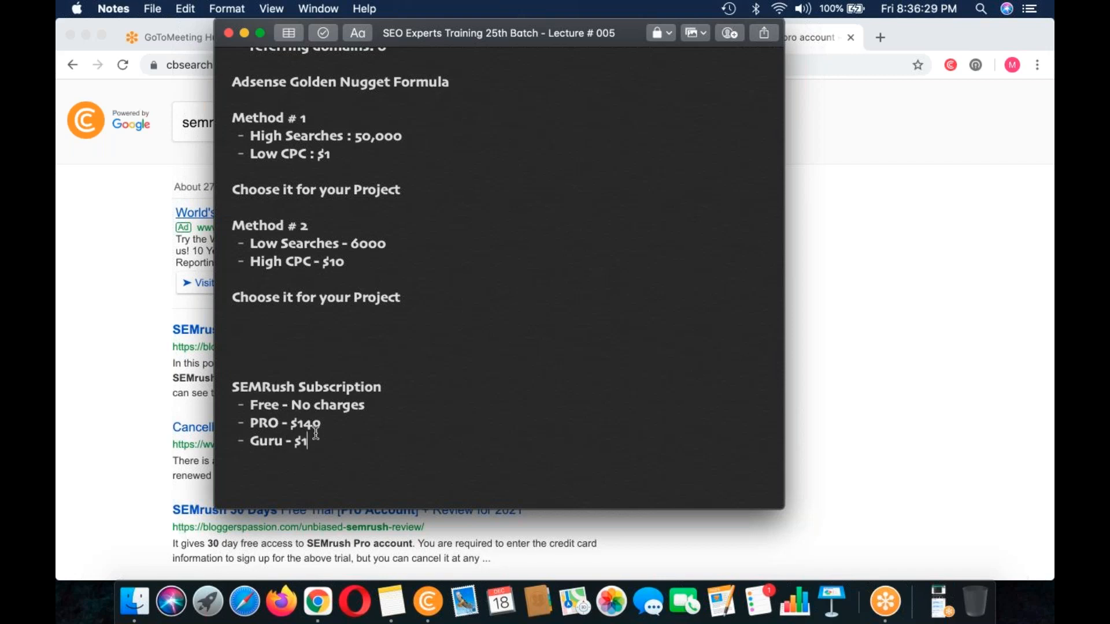
Step: Return to CryptoTab Browser, open the BloggingX SEMrush 30 Days Free Trial result in a new tab, and view its trial offer
left_click(926, 279)
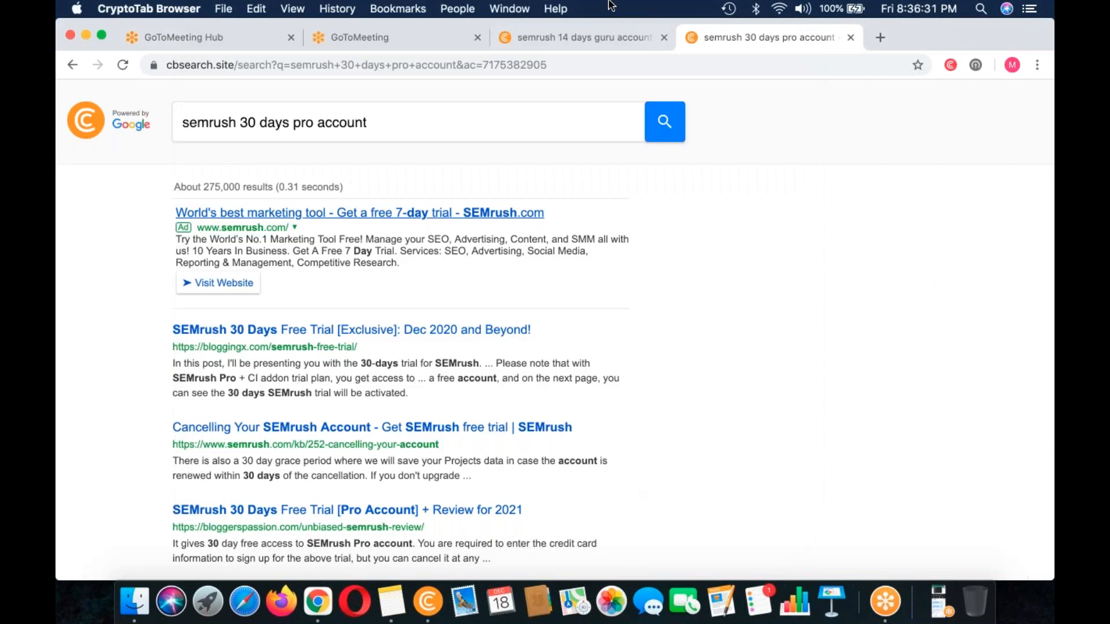
left_click(557, 37)
scroll(398, 324, "down", 5)
left_click(780, 38)
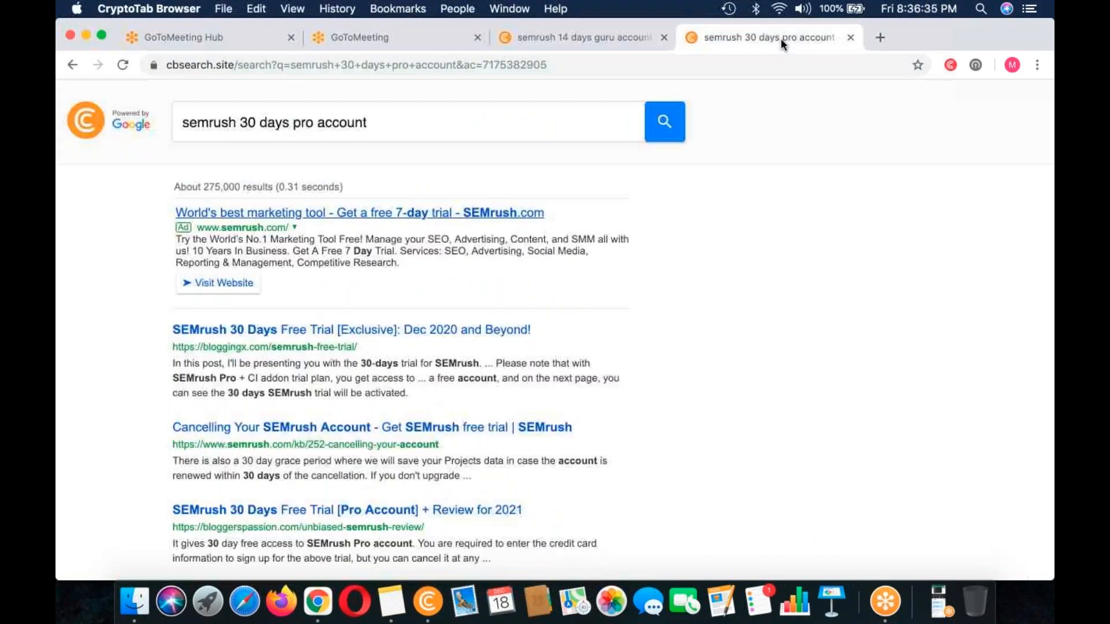
scroll(684, 307, "down", 2)
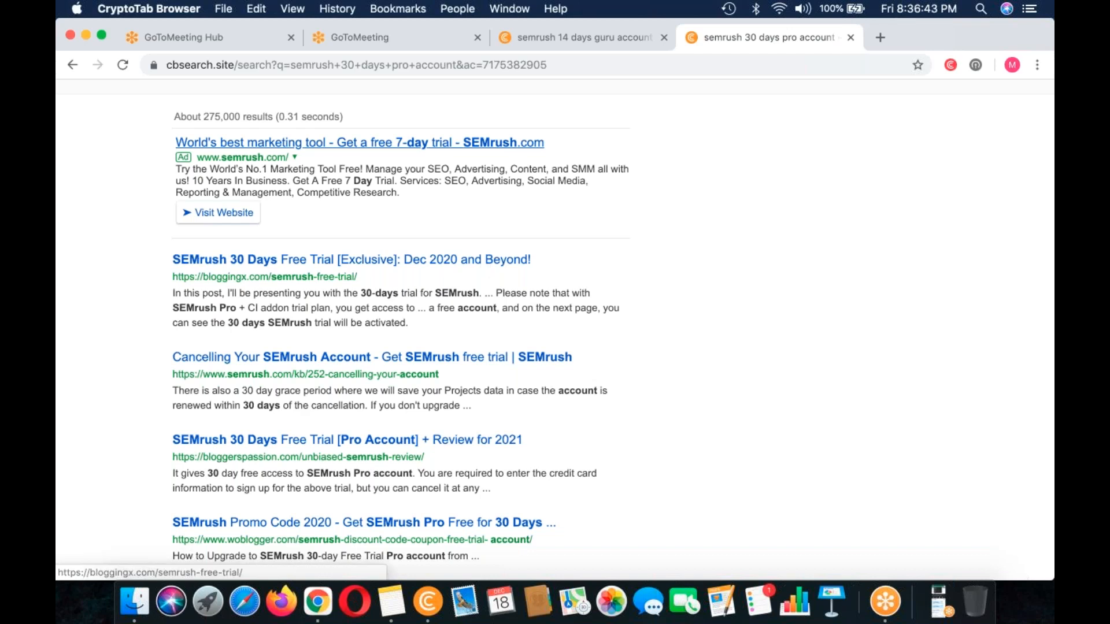
right_click(351, 259)
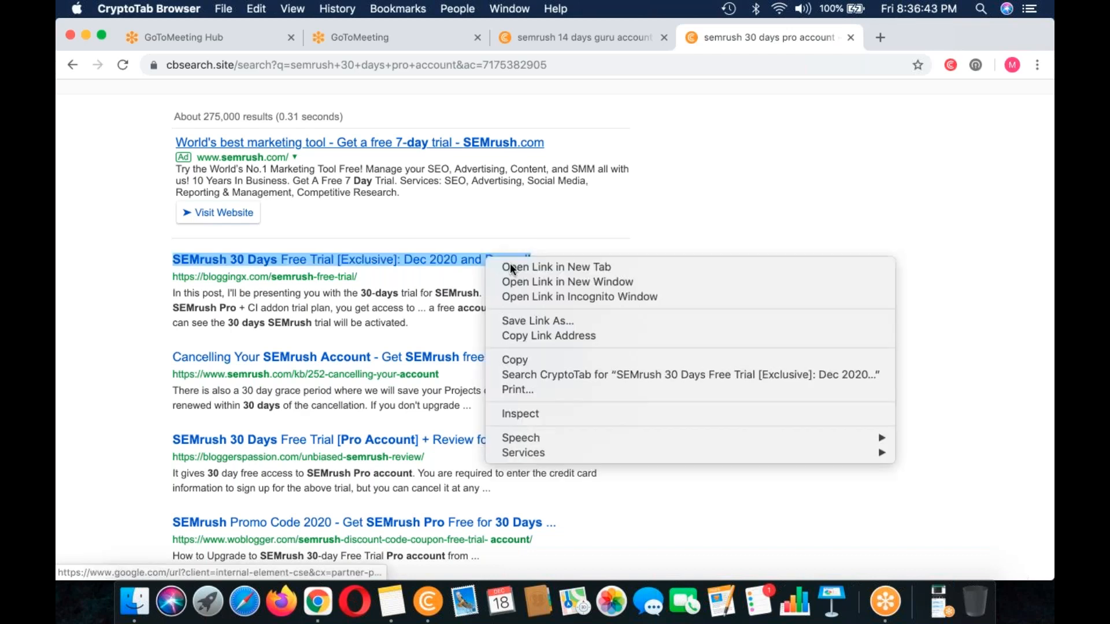
left_click(520, 265)
left_click(879, 43)
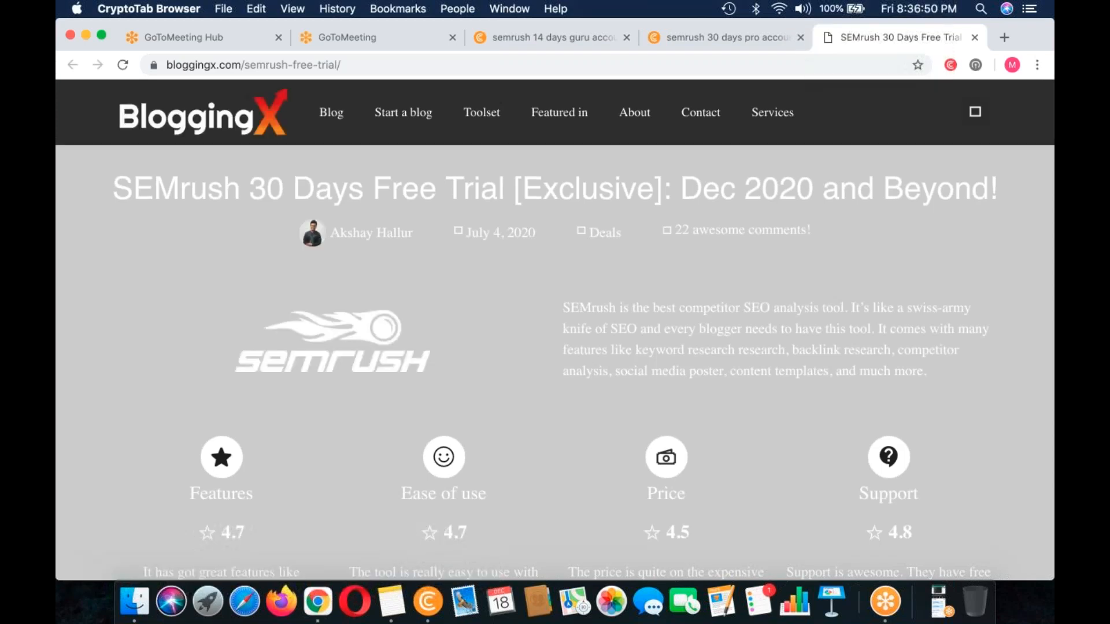
scroll(631, 417, "down", 5)
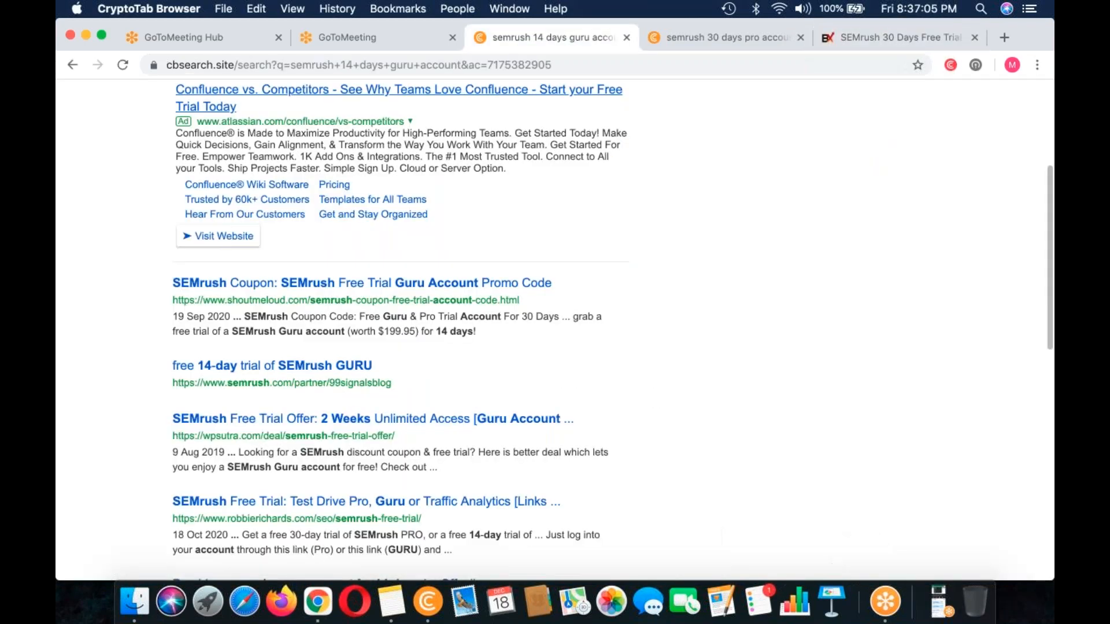
Step: Open the ShoutMeLoud SEMrush coupon article and follow its 30 days PRO trial account offer
left_click(370, 355)
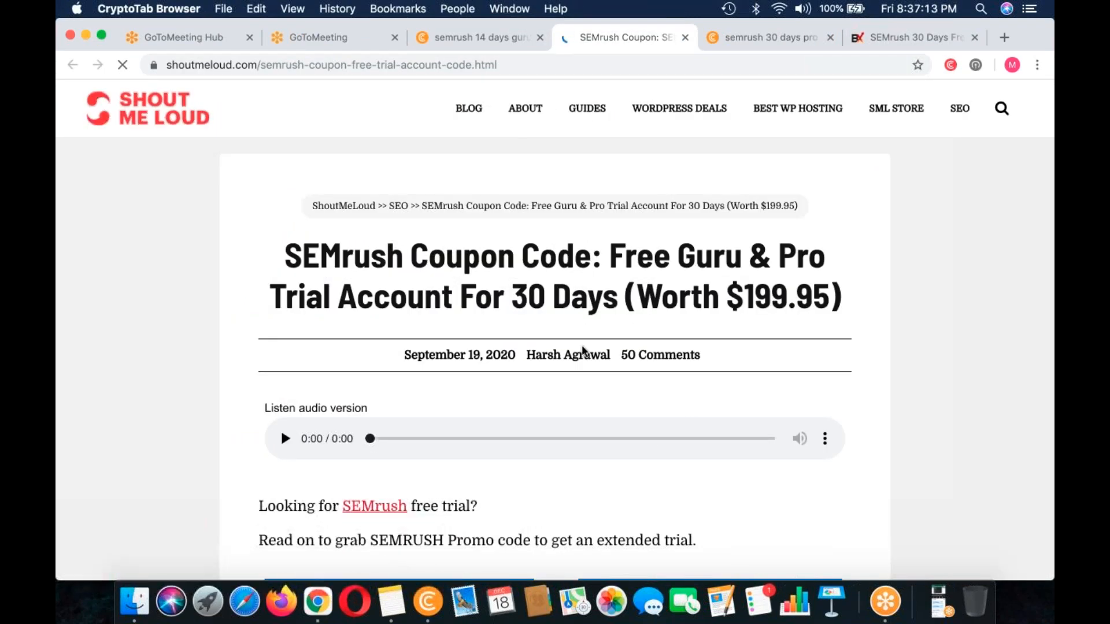
scroll(583, 350, "down", 5)
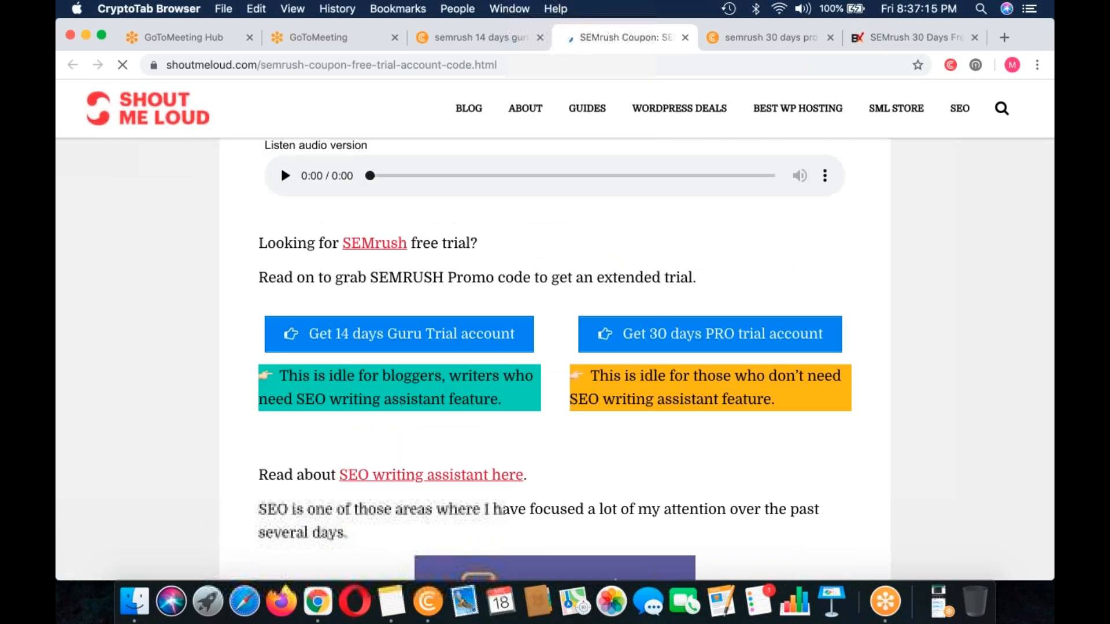
scroll(569, 388, "down", 1)
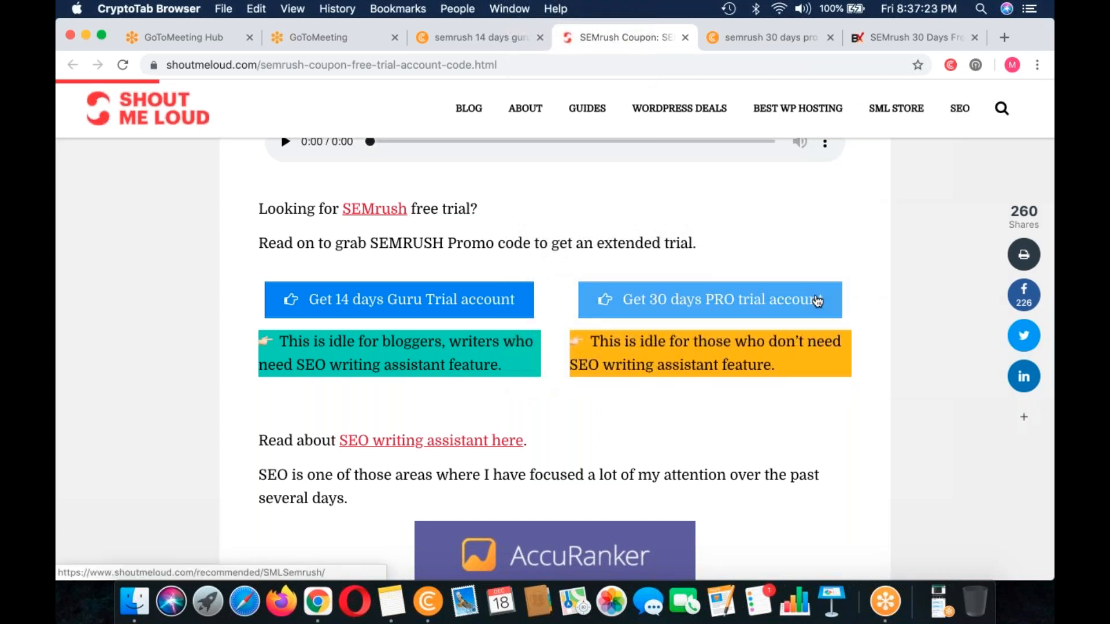
left_click(817, 301)
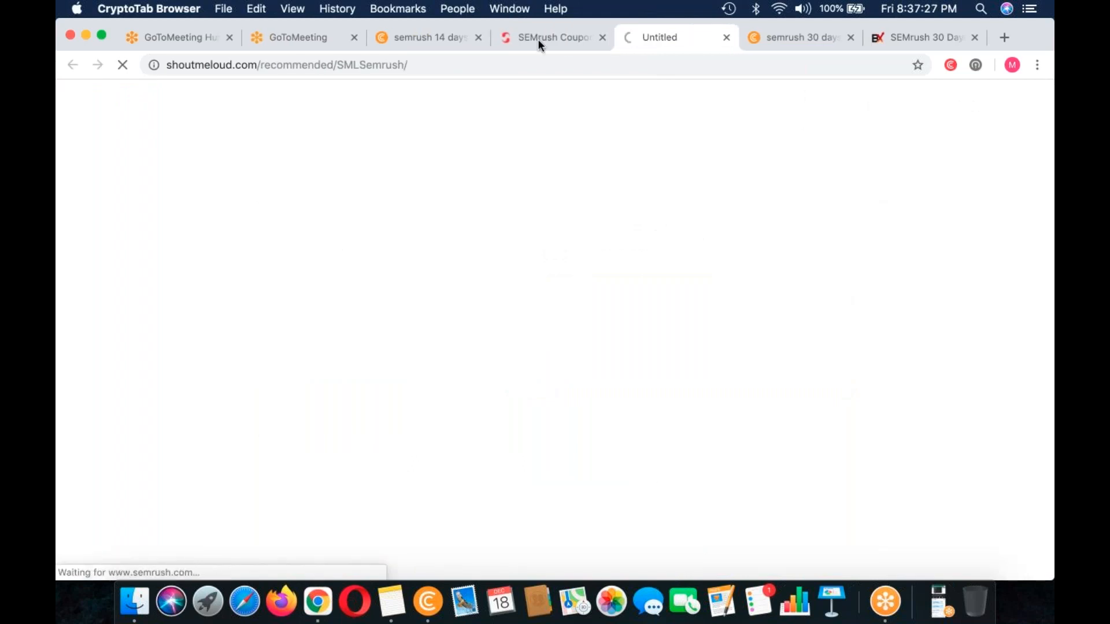
Step: Copy the ShoutMeLoud coupon article's URL into the SEMRush Subscription list in Notes, preceded by "Open this link:"
left_click(513, 36)
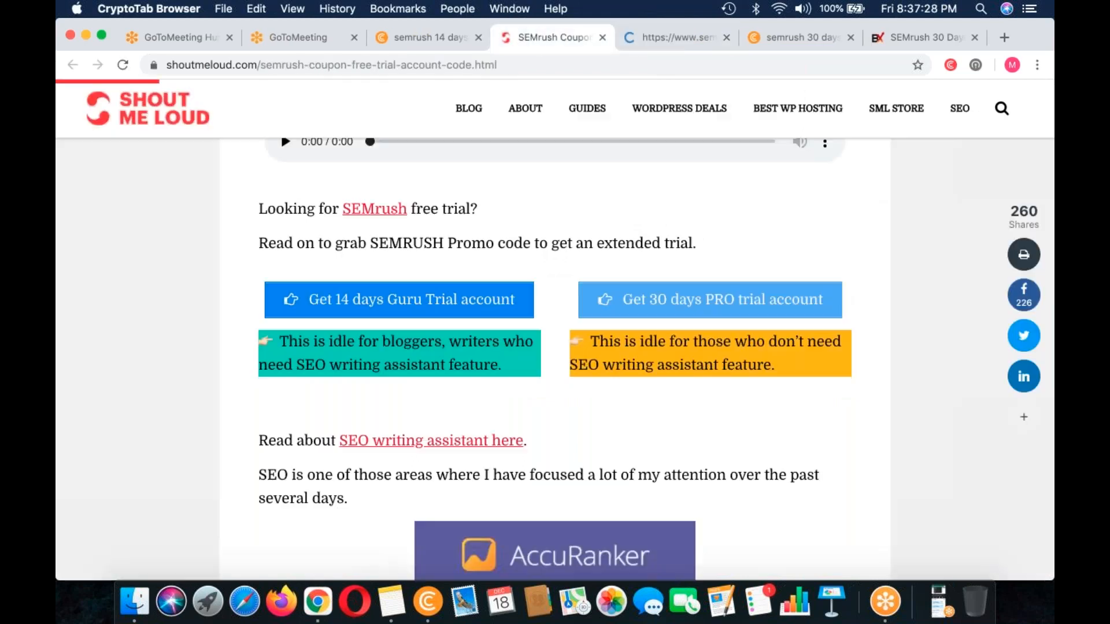
key("super+l")
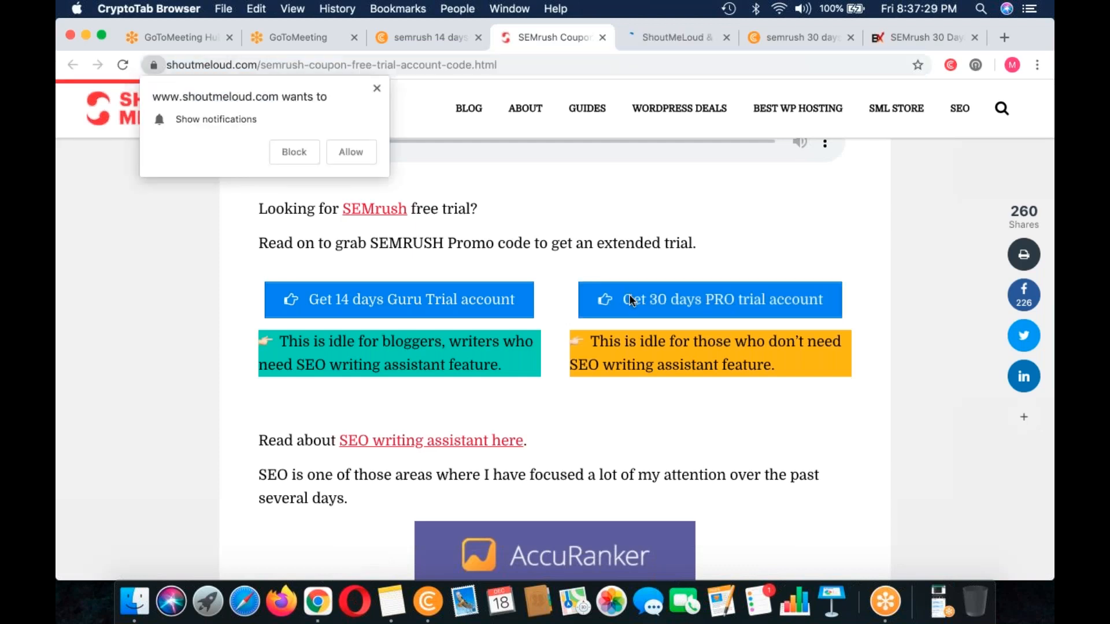
left_click(327, 150)
key("super+c")
left_click(391, 601)
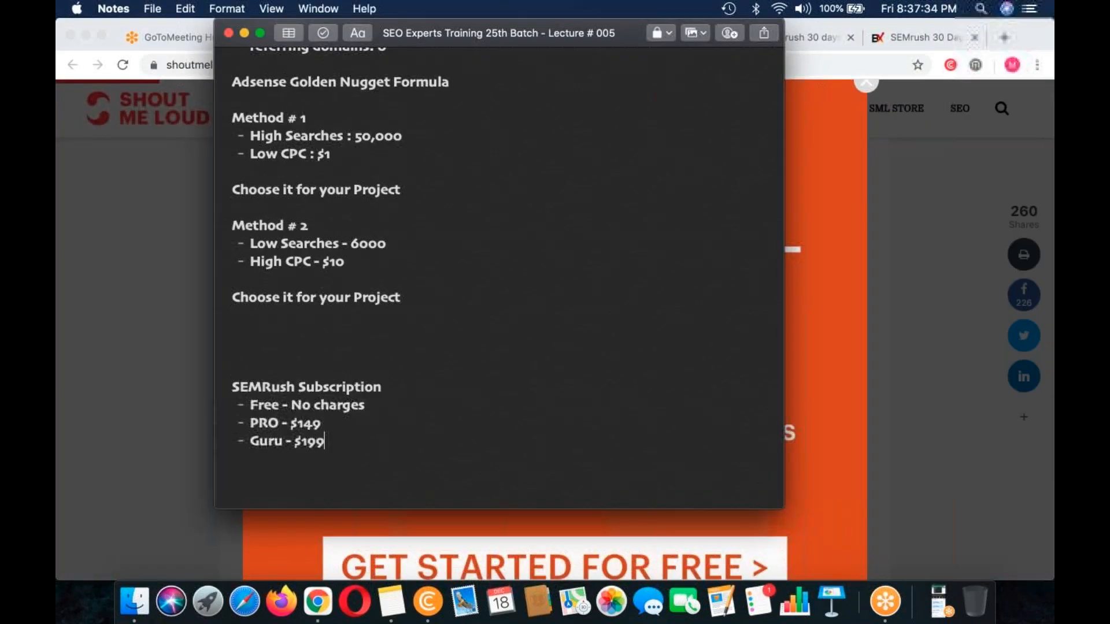
key("Return")
type("Open this link:")
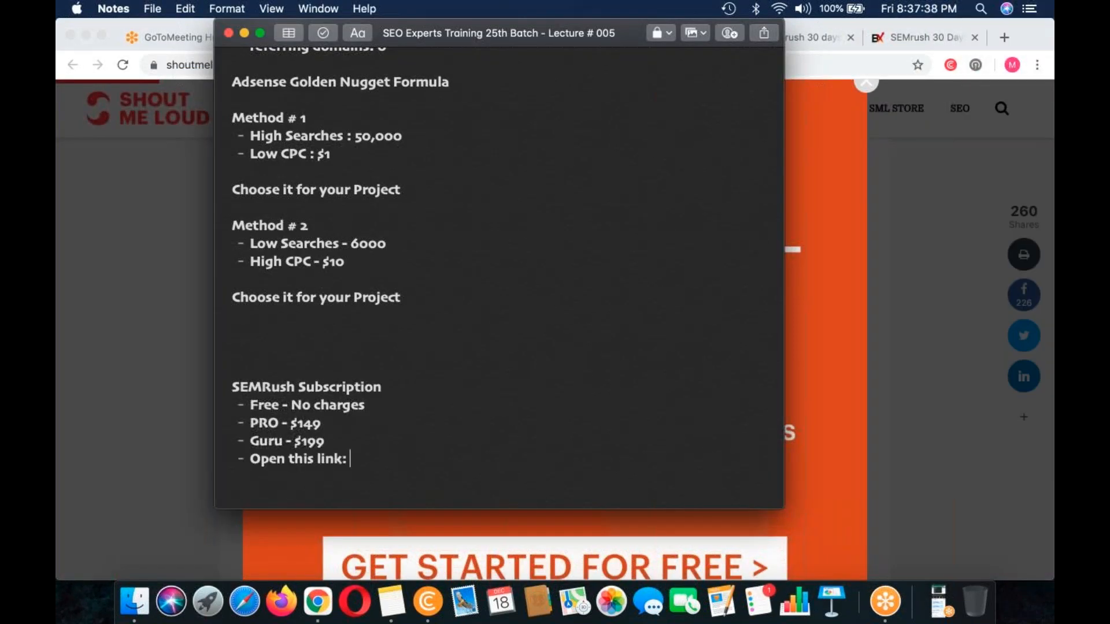
key("super+v")
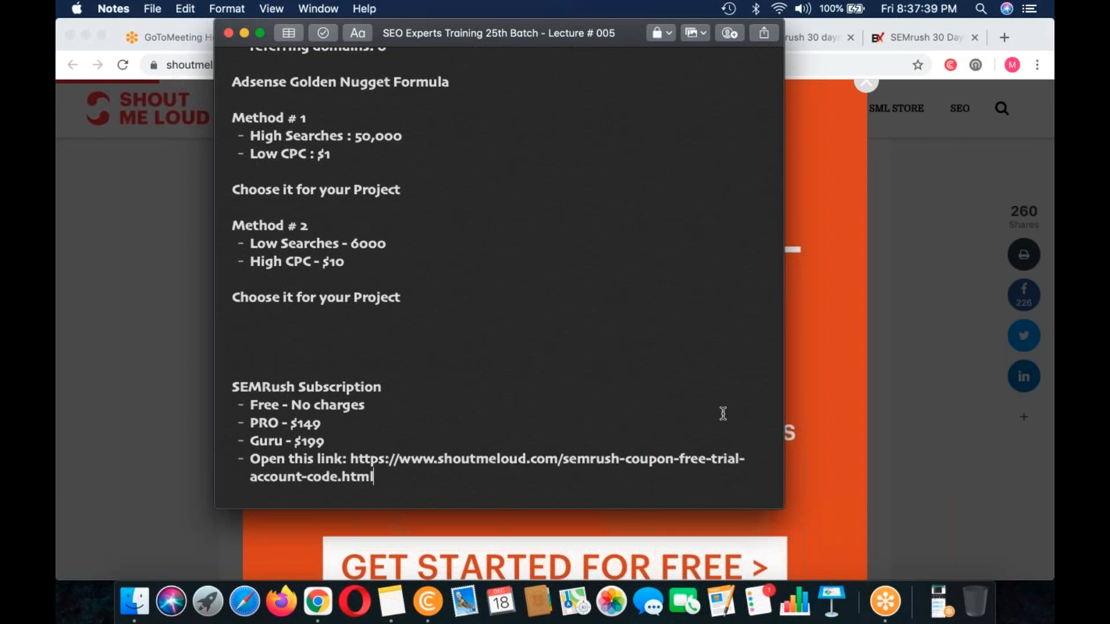
scroll(722, 413, "down", 1)
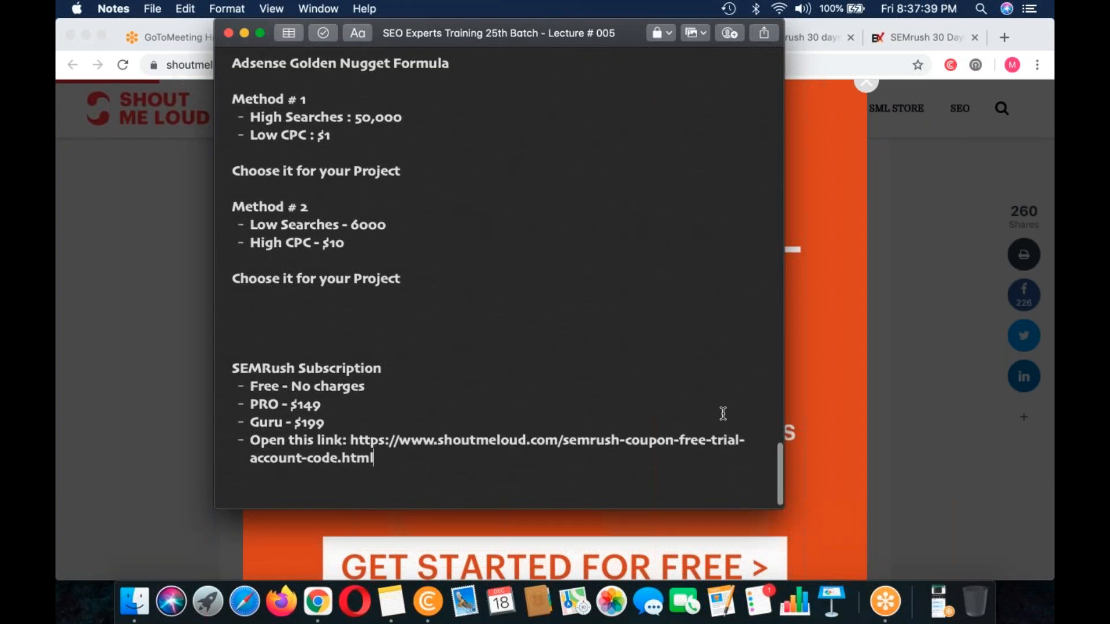
scroll(396, 416, "down", 1)
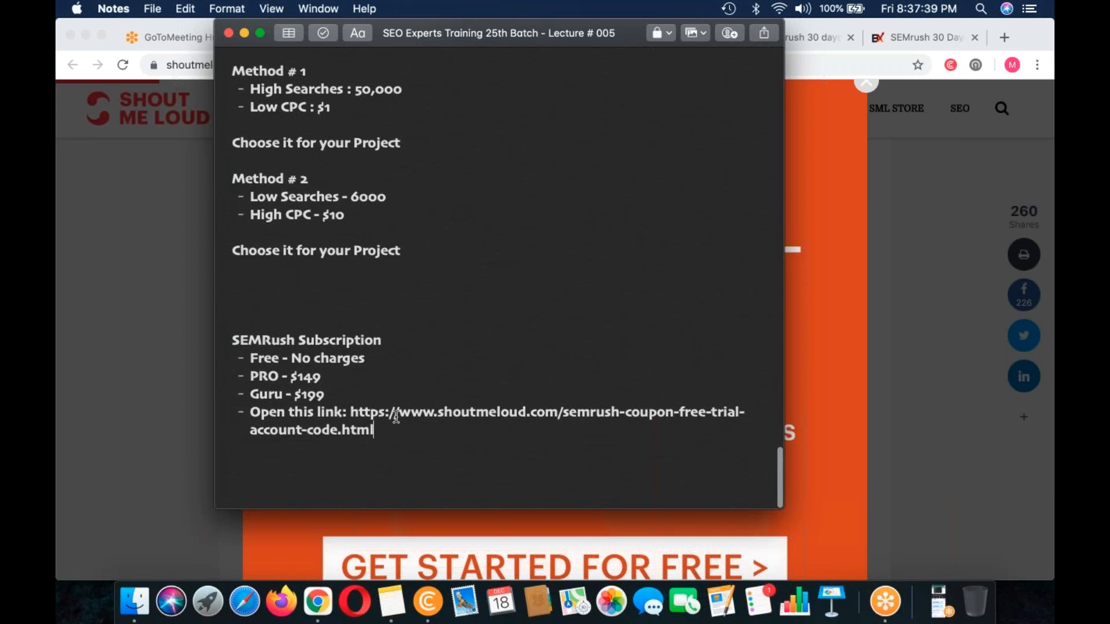
Step: Switch back to CryptoTab Browser and claim the free 30 day trial on the ShoutMeLoud & SEMrush partner page
left_click(396, 416)
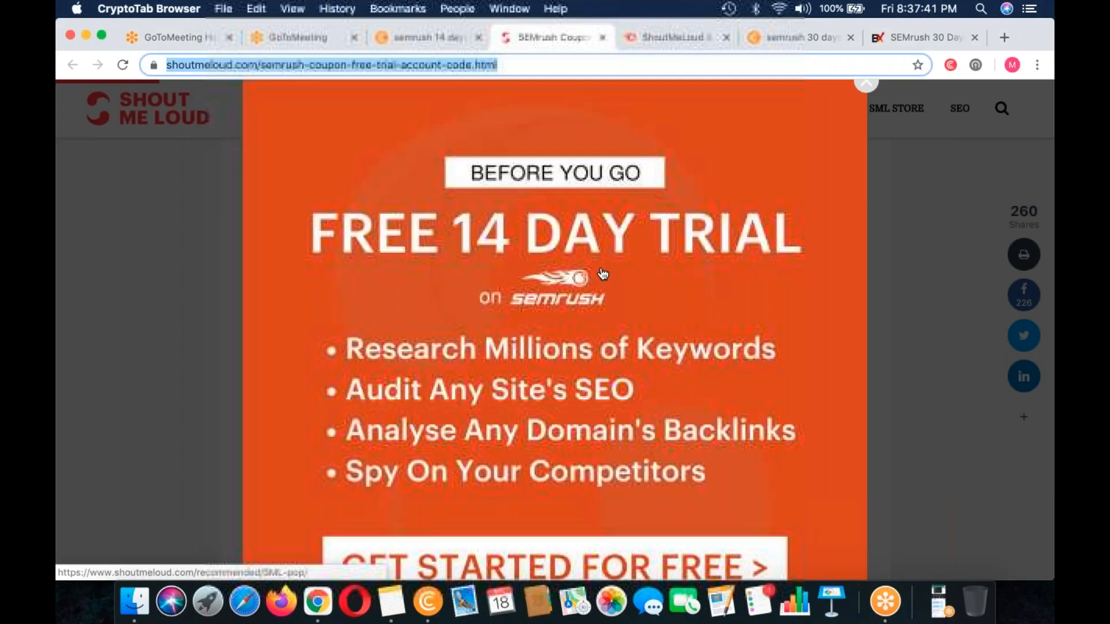
left_click(673, 39)
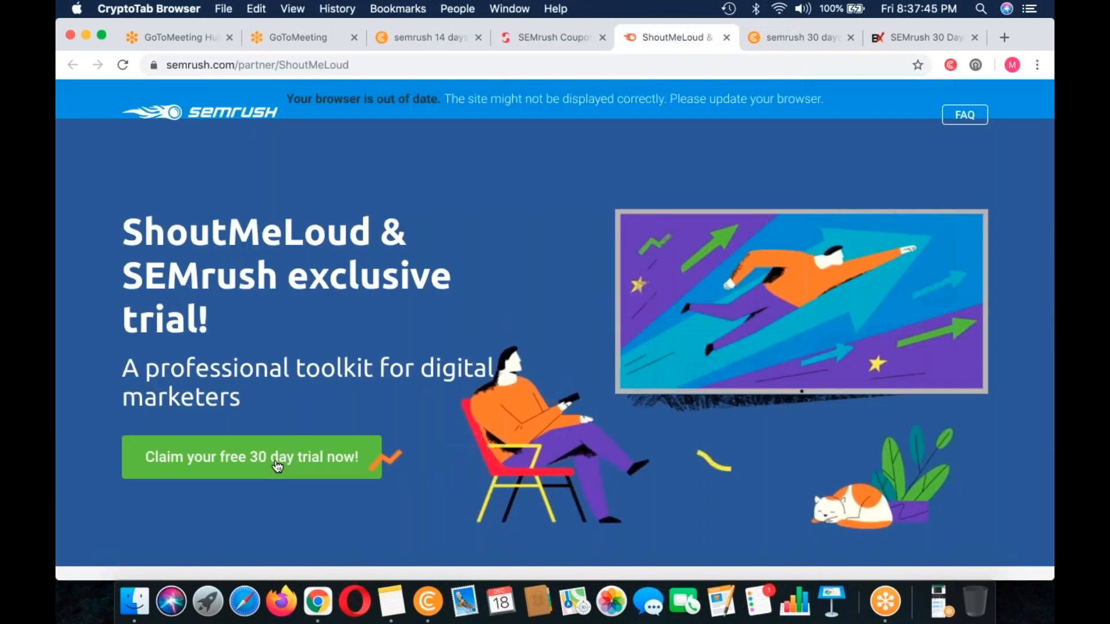
left_click(277, 465)
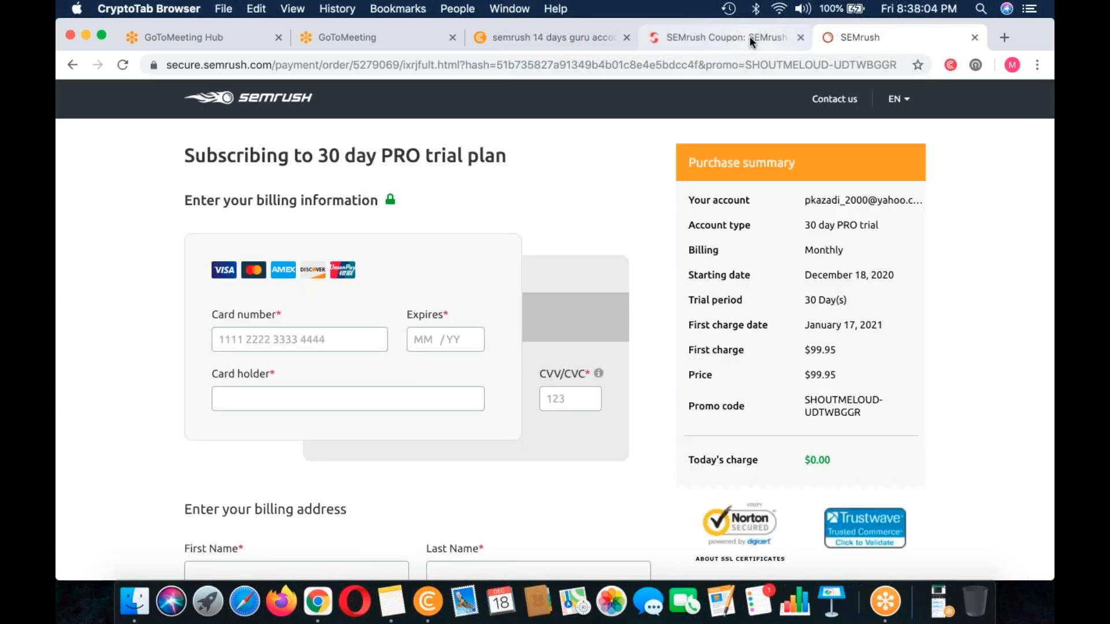
Step: Dismiss the pop-up on the ShoutMeLoud coupon article and open the article's URL in Safari
left_click(749, 36)
left_click(862, 89)
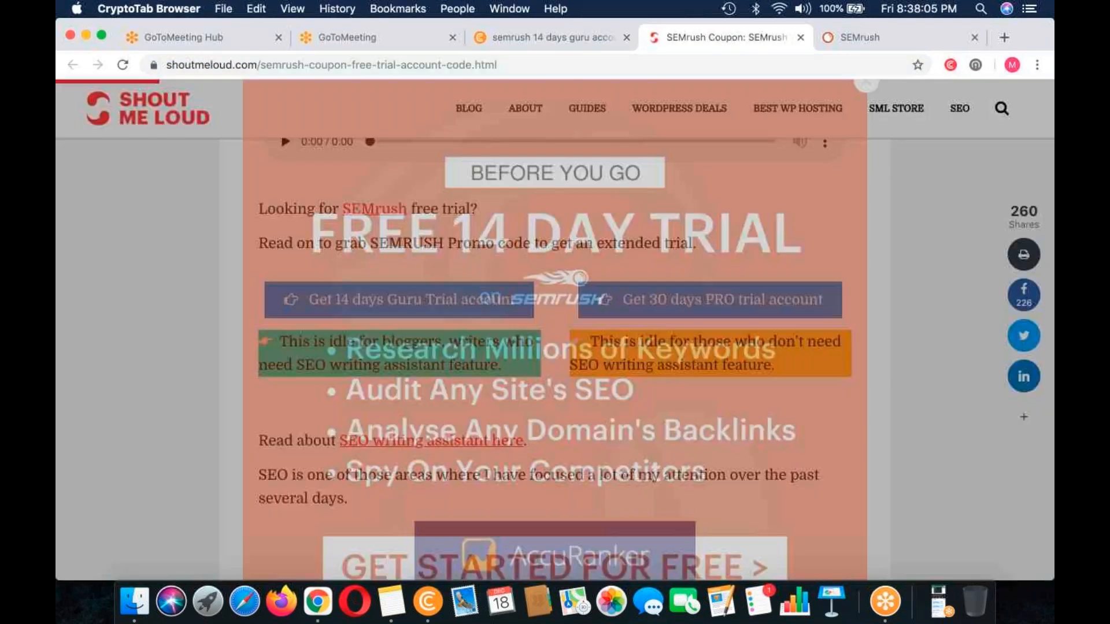
key("super+l")
key("super+c")
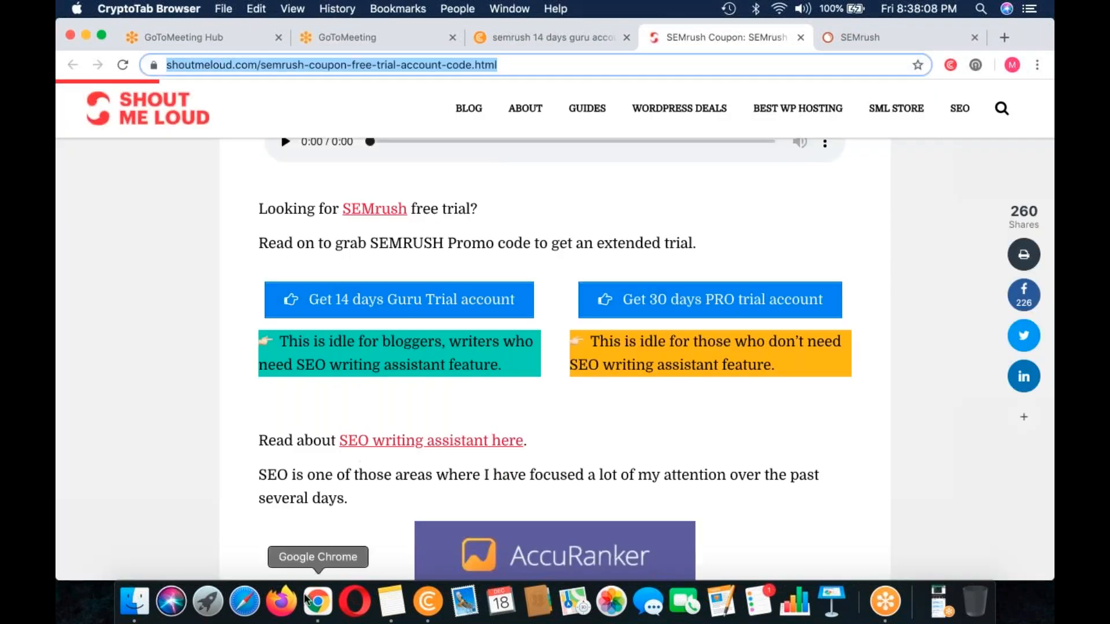
left_click(244, 601)
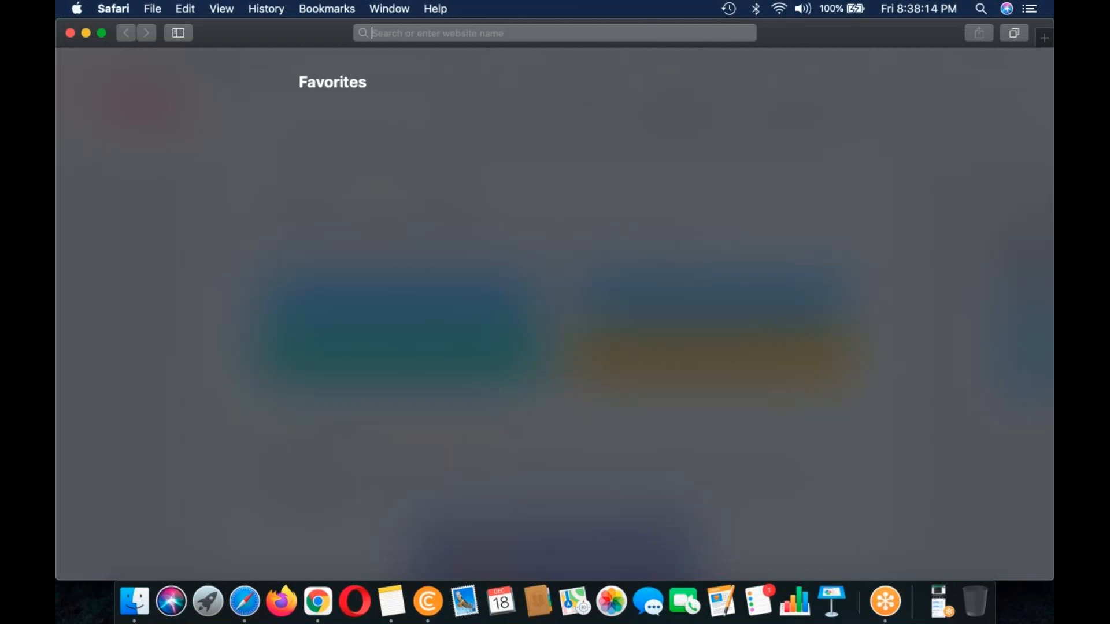
key("super+v")
key("Return")
Step: Quit CryptoTab Browser and Google Chrome, and view the SEMrush trial offers on the ShoutMeLoud page in Safari
right_click(427, 602)
left_click(437, 552)
right_click(318, 601)
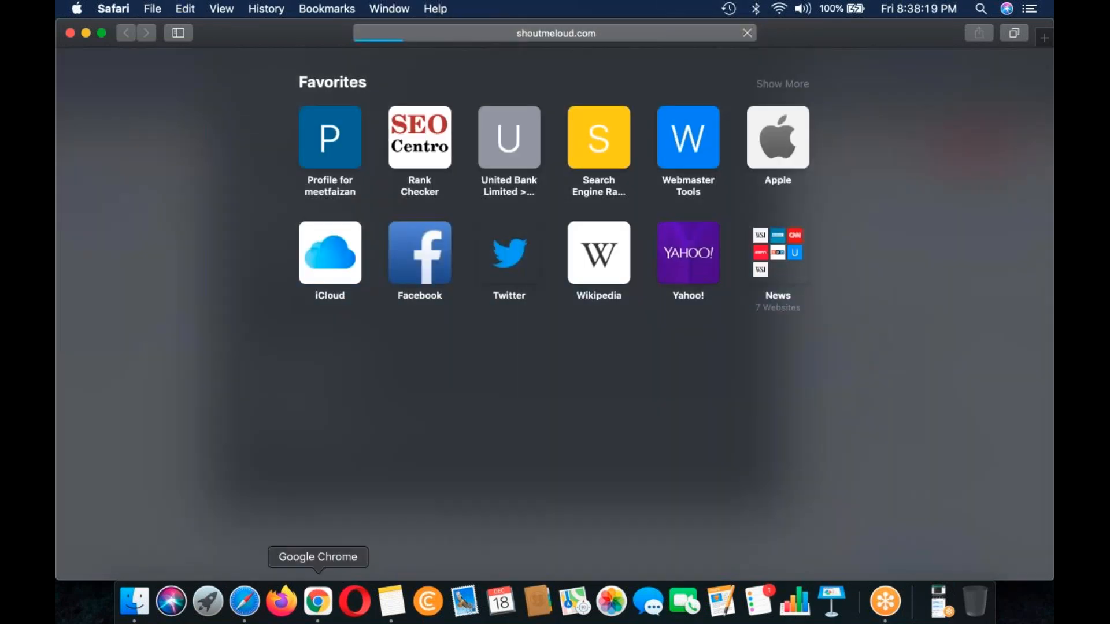
left_click(323, 549)
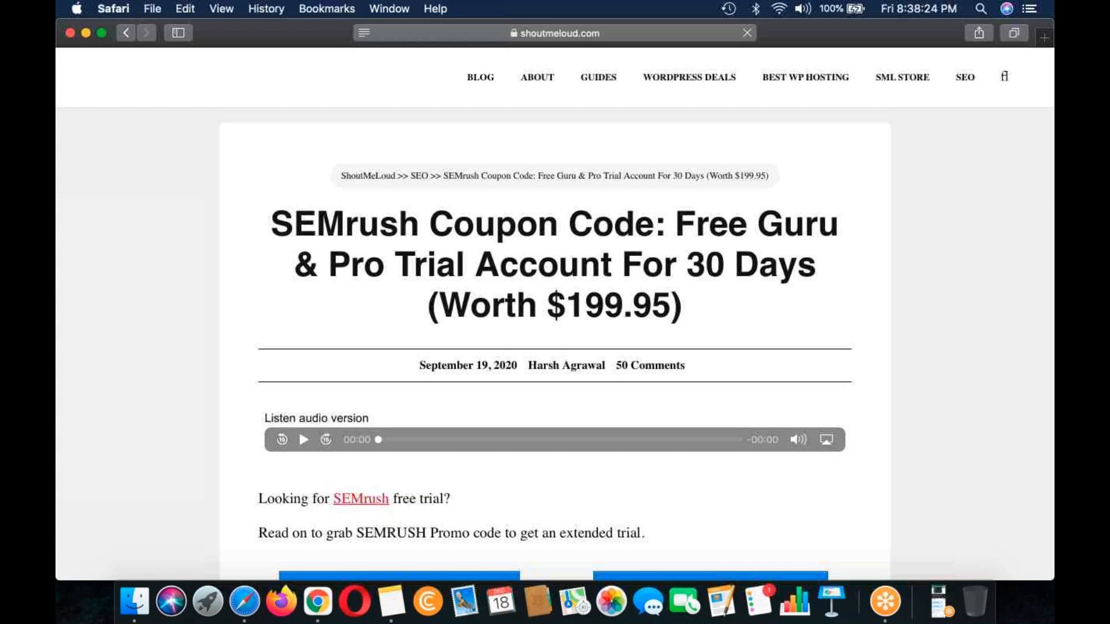
scroll(555, 312, "down", 3)
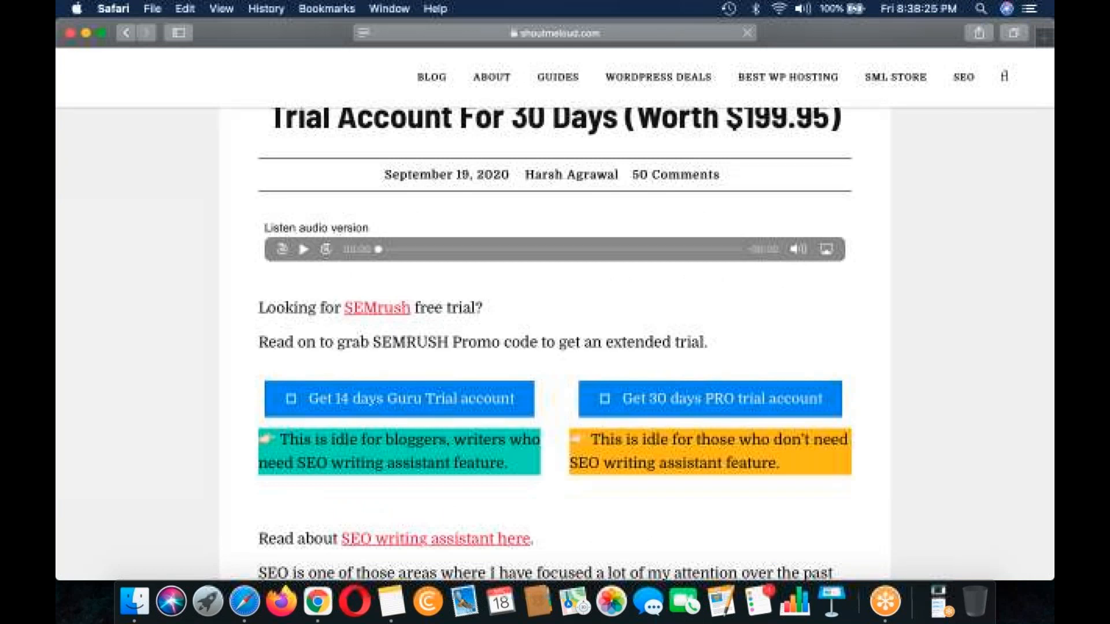
Step: Open the 30 days PRO trial account offer and fill in the last name and phone number of the billing address
left_click(674, 393)
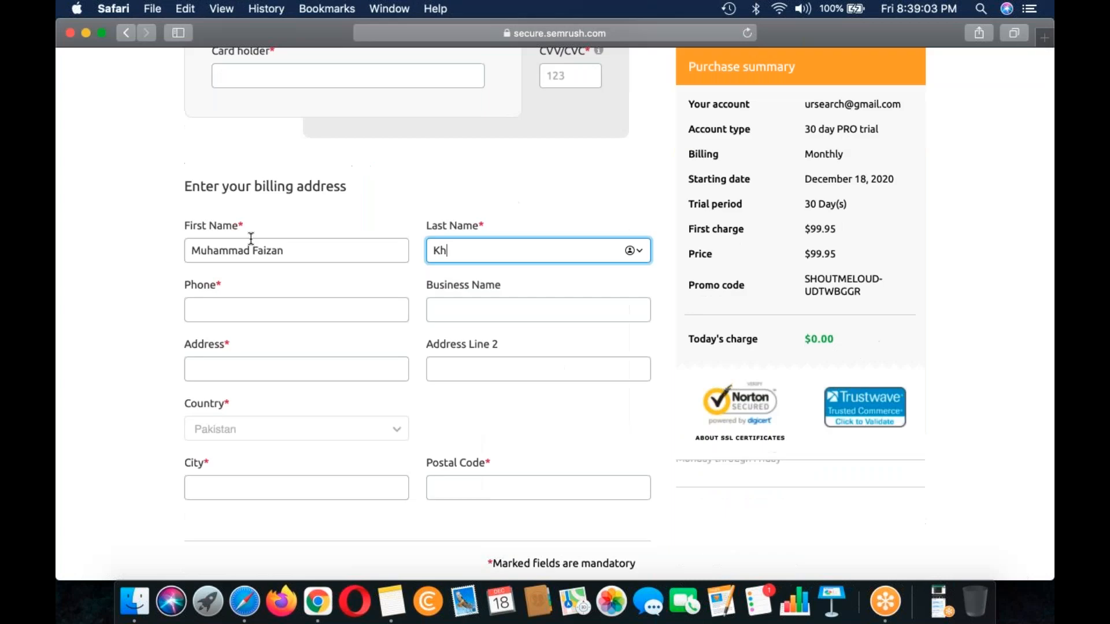
key("Tab")
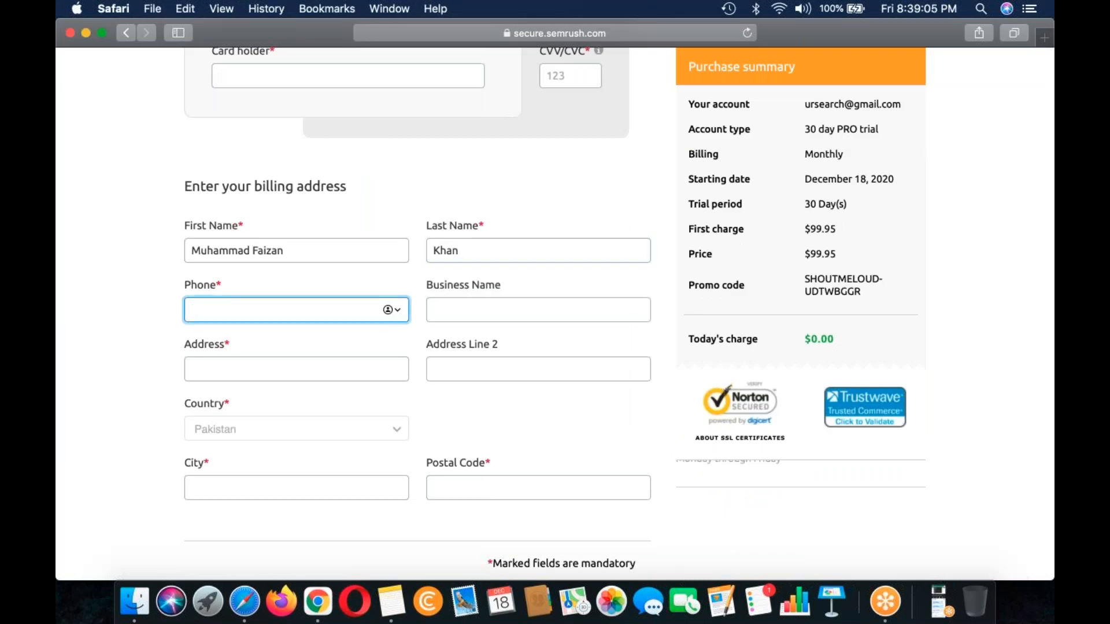
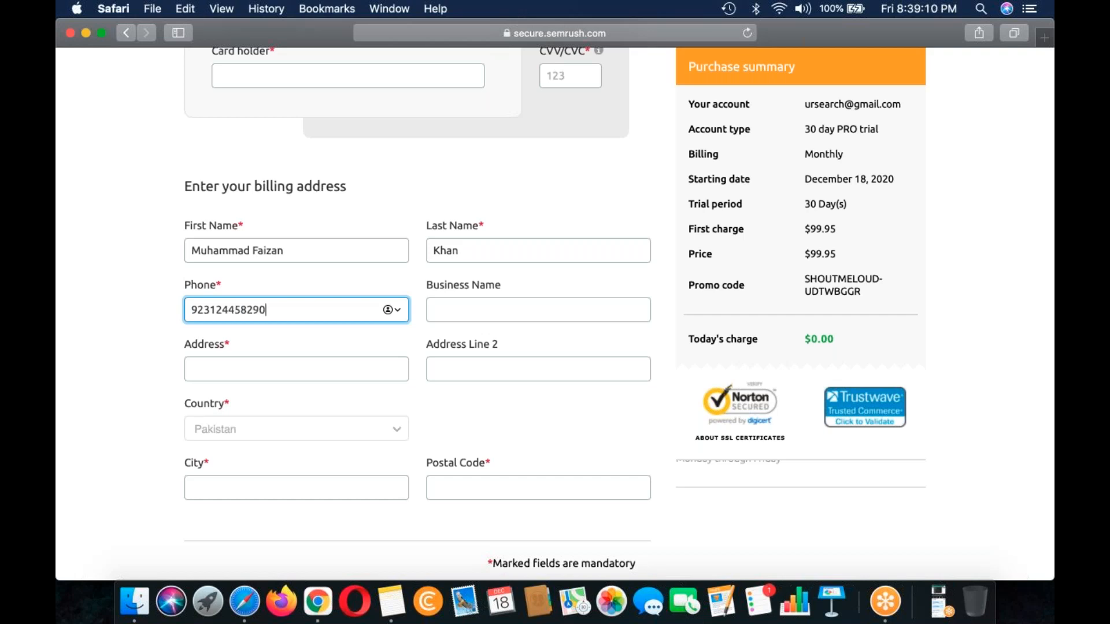
Step: Set the business name in the billing address to "home"
left_click(473, 314)
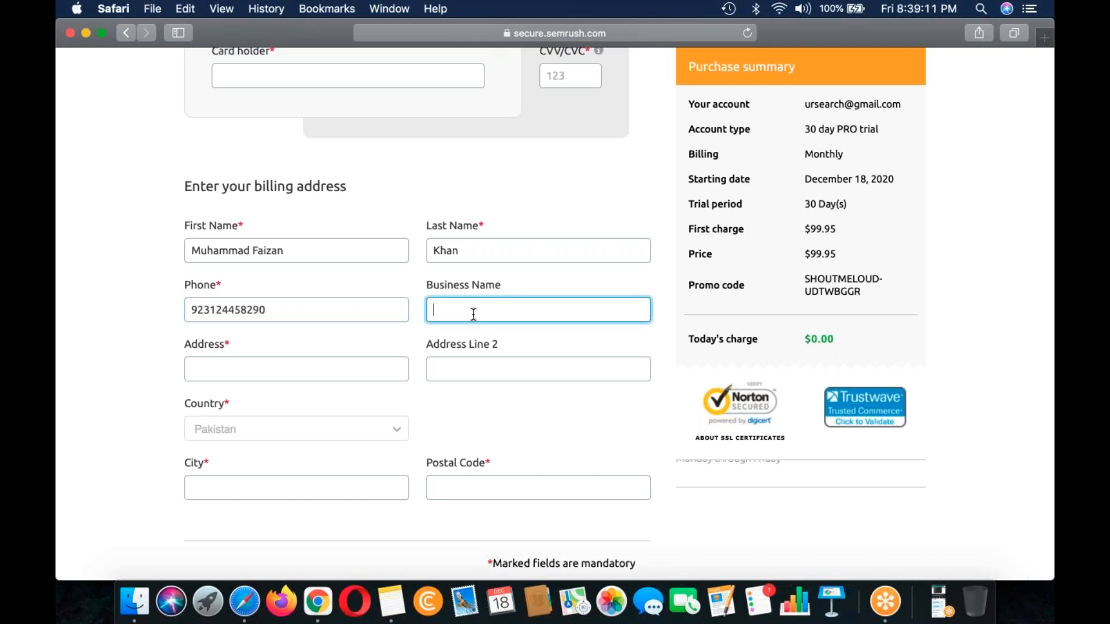
type("home")
key("Tab")
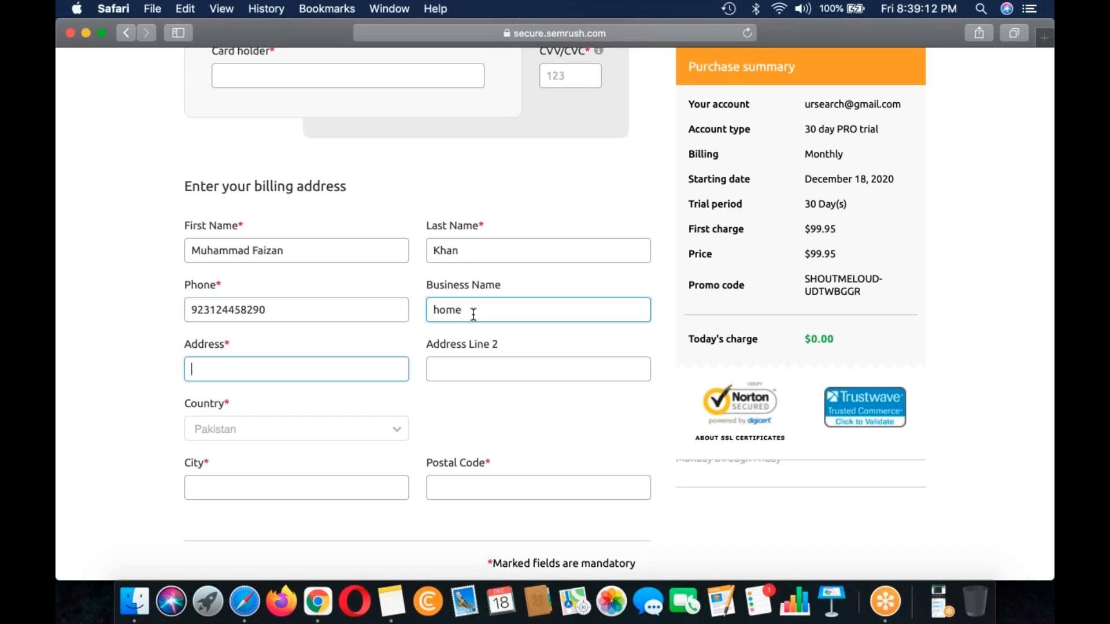
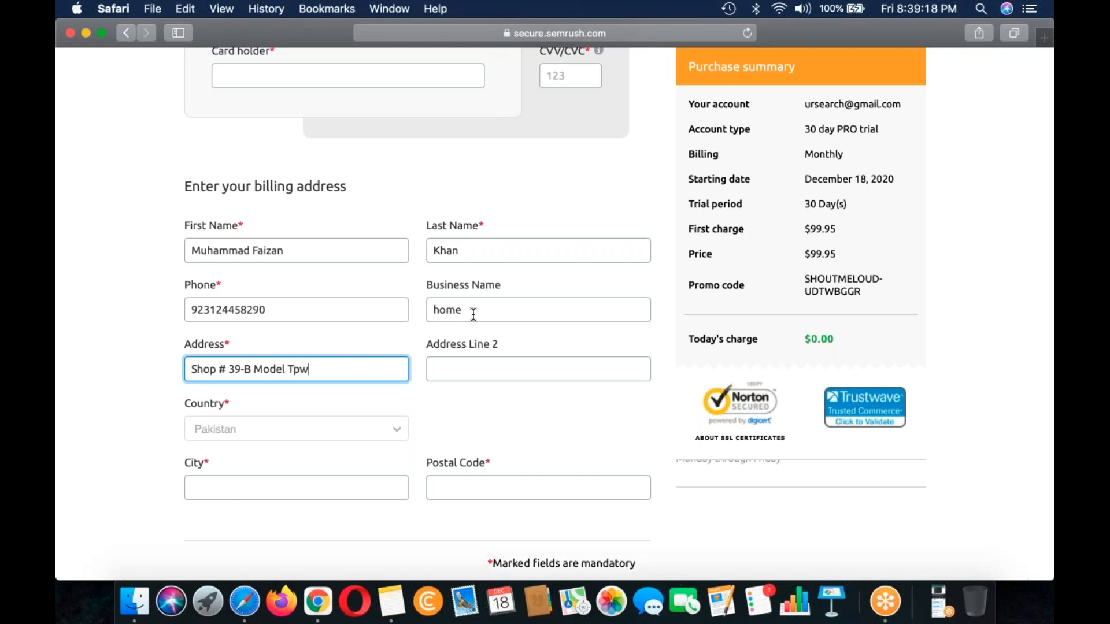
Step: Fill in the street address in the mandatory Address field of the billing form
scroll(318, 313, "down", 3)
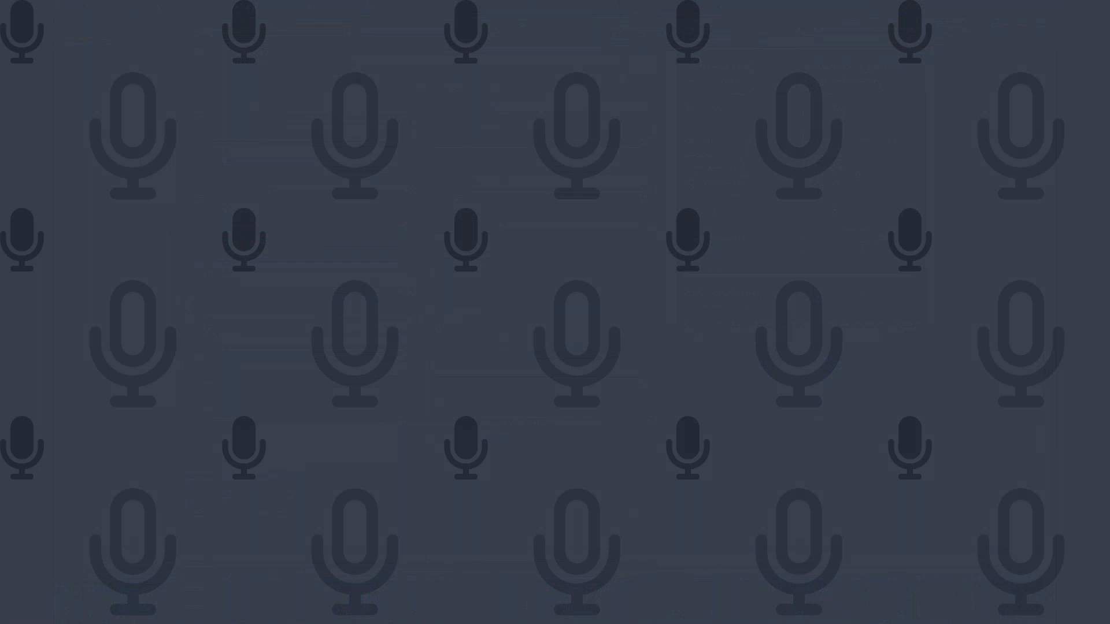
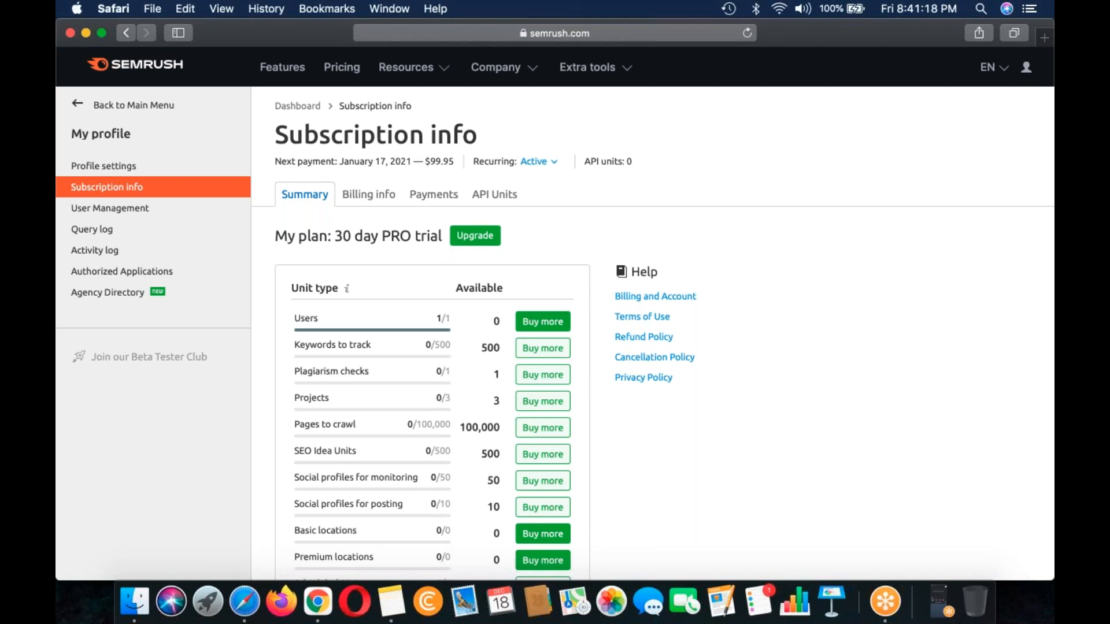
Step: Review the 30 day PRO trial plan on the subscription page and open the SEMrush plan pricing
triple_click(343, 231)
scroll(343, 230, "up", 1)
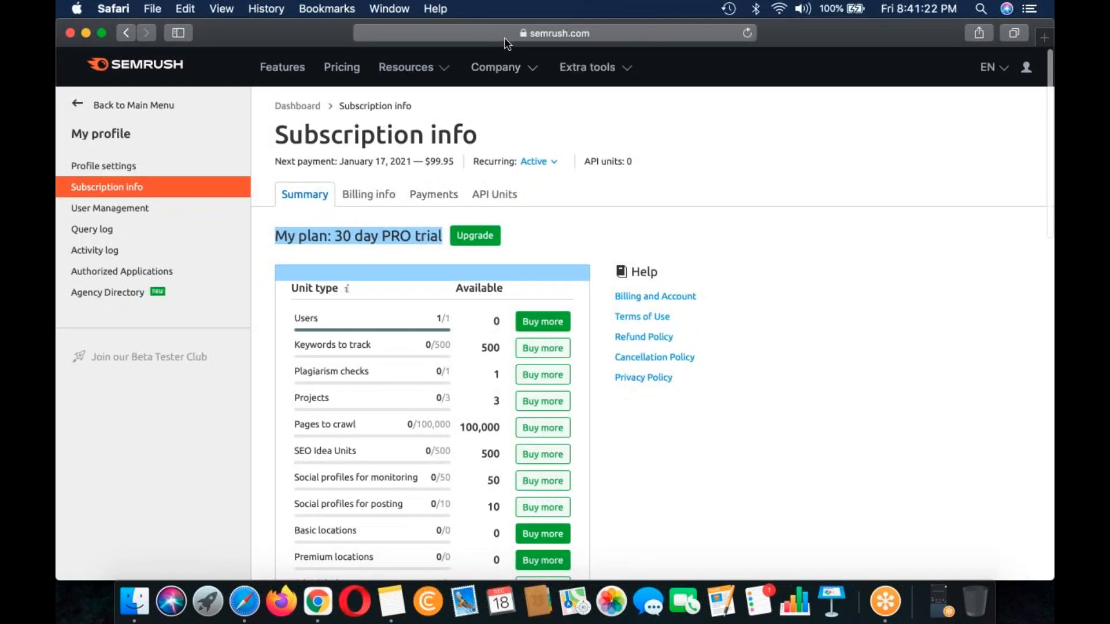
left_click(342, 67)
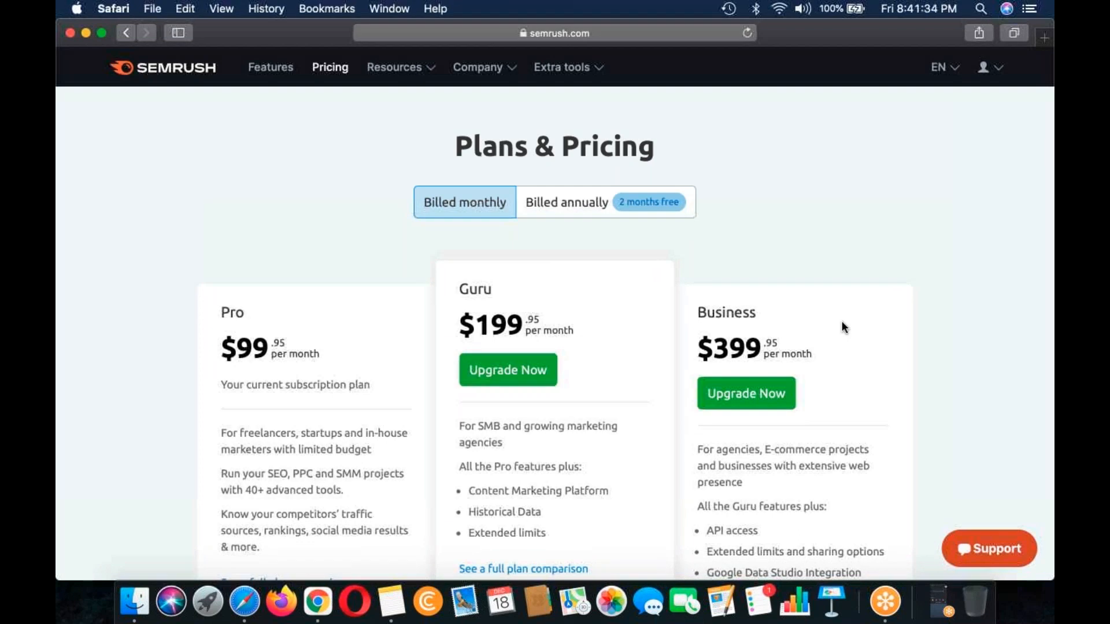
Step: Return to the SEMrush dashboard and open the Organic Research tool of the SEO toolkit
left_click(173, 70)
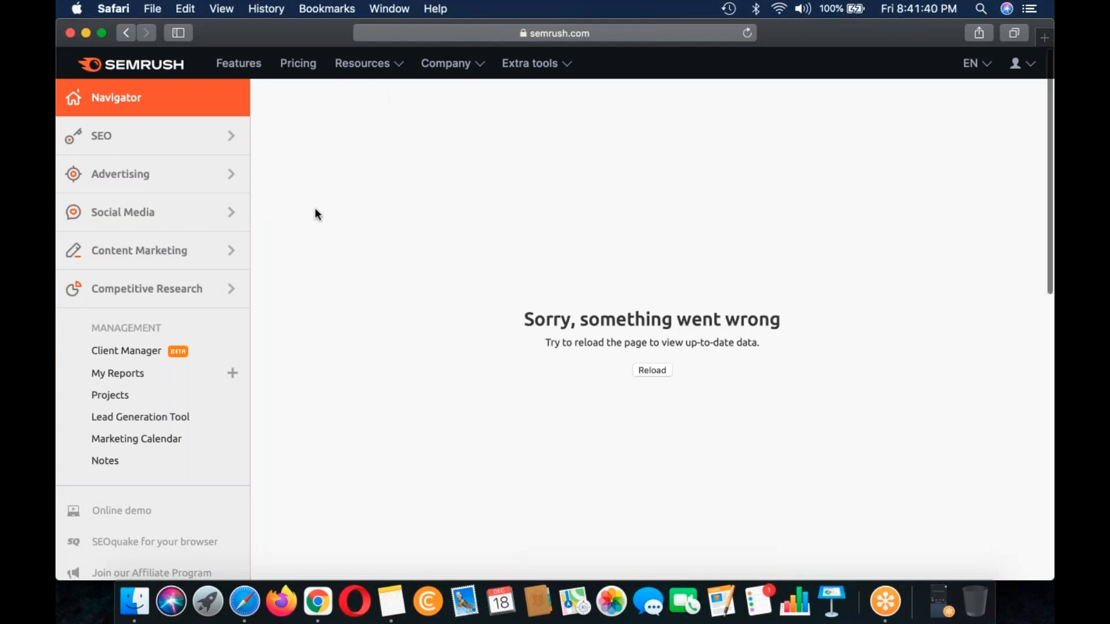
left_click(175, 137)
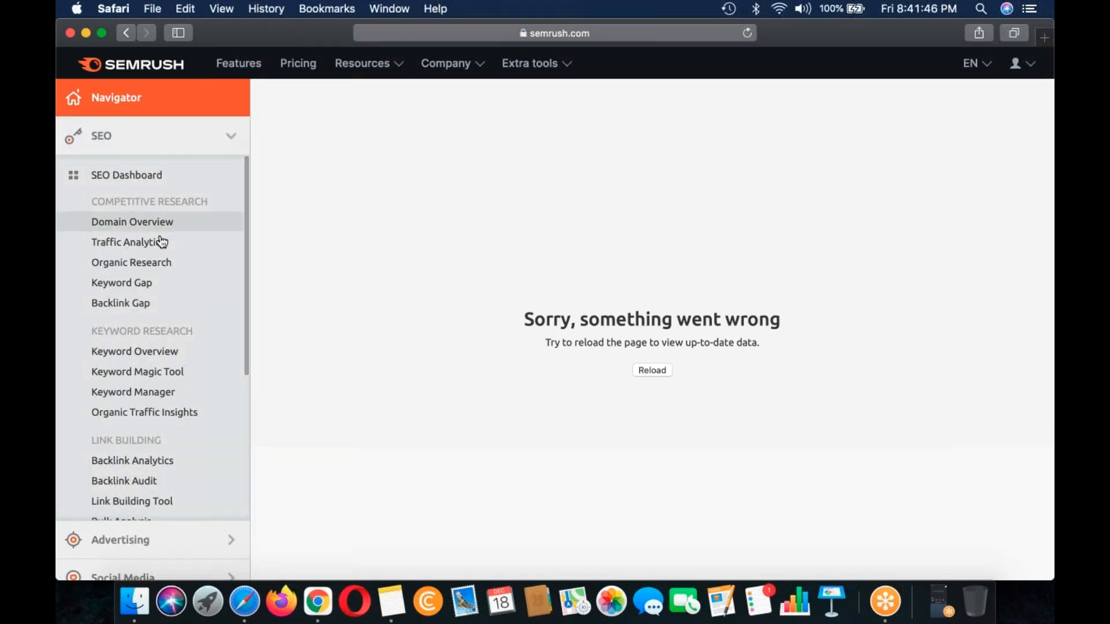
left_click(160, 261)
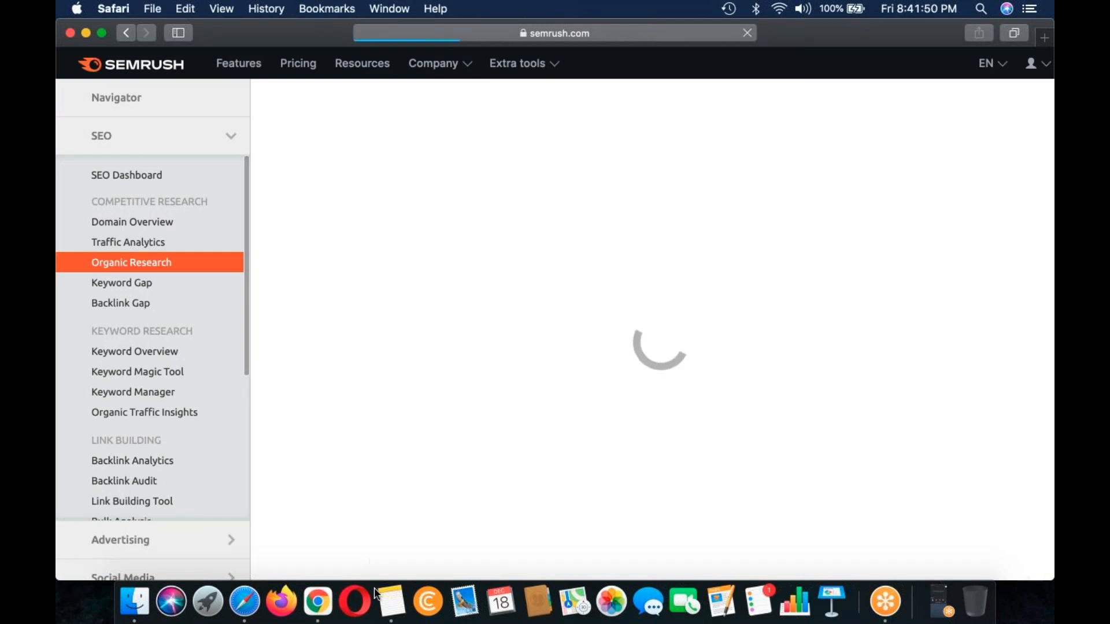
Step: Switch to the lecture note in Notes and add the heading "How to find Winning Keywords So Quickly" below the SEMRush Subscription list
left_click(389, 620)
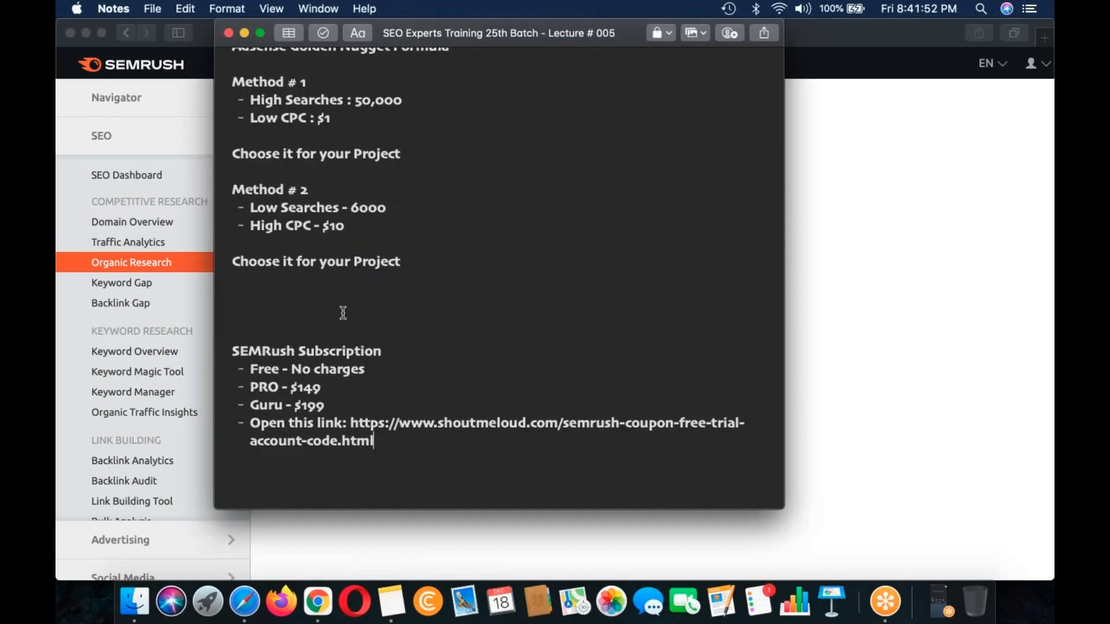
scroll(343, 313, "up", 3)
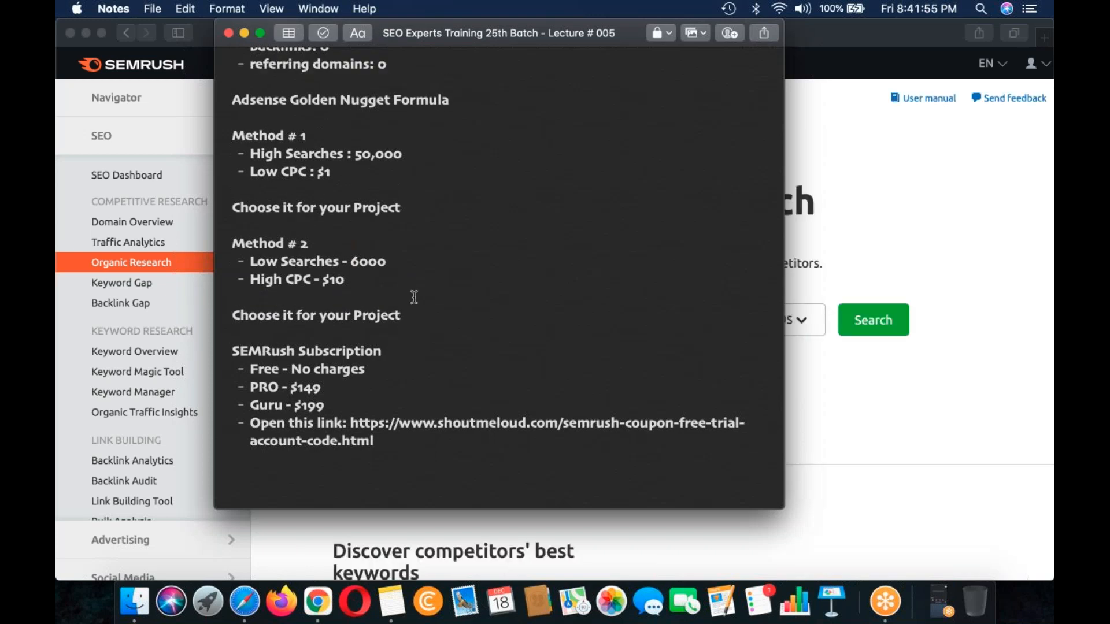
scroll(414, 297, "up", 5)
scroll(413, 297, "down", 5)
left_click(367, 480)
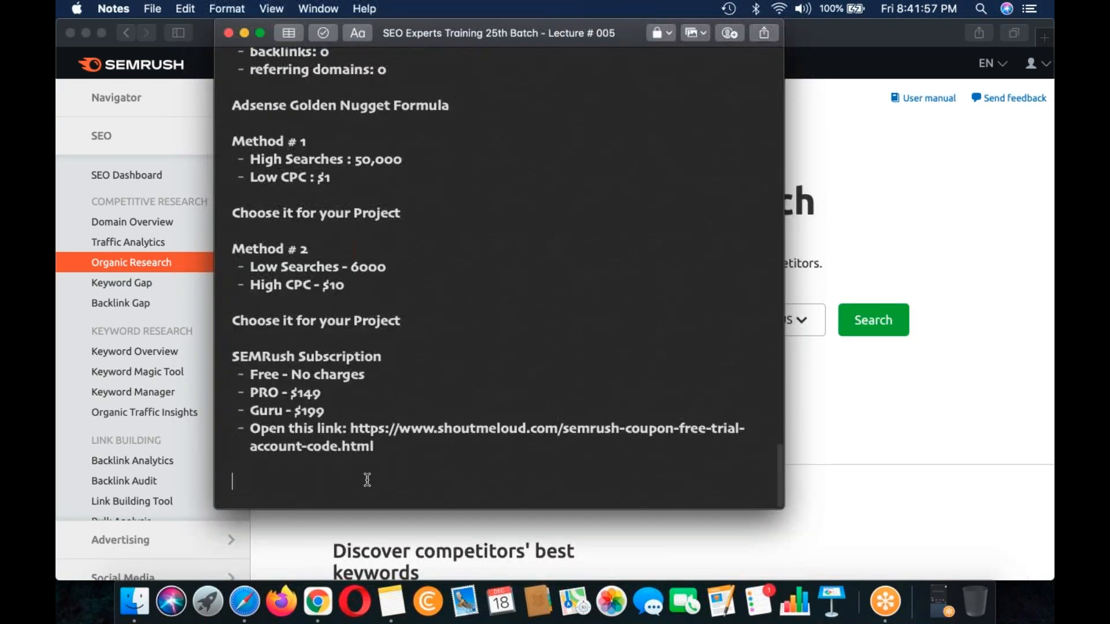
type("hOi")
key("BackSpace")
key("BackSpace")
key("BackSpace")
type("How to find ")
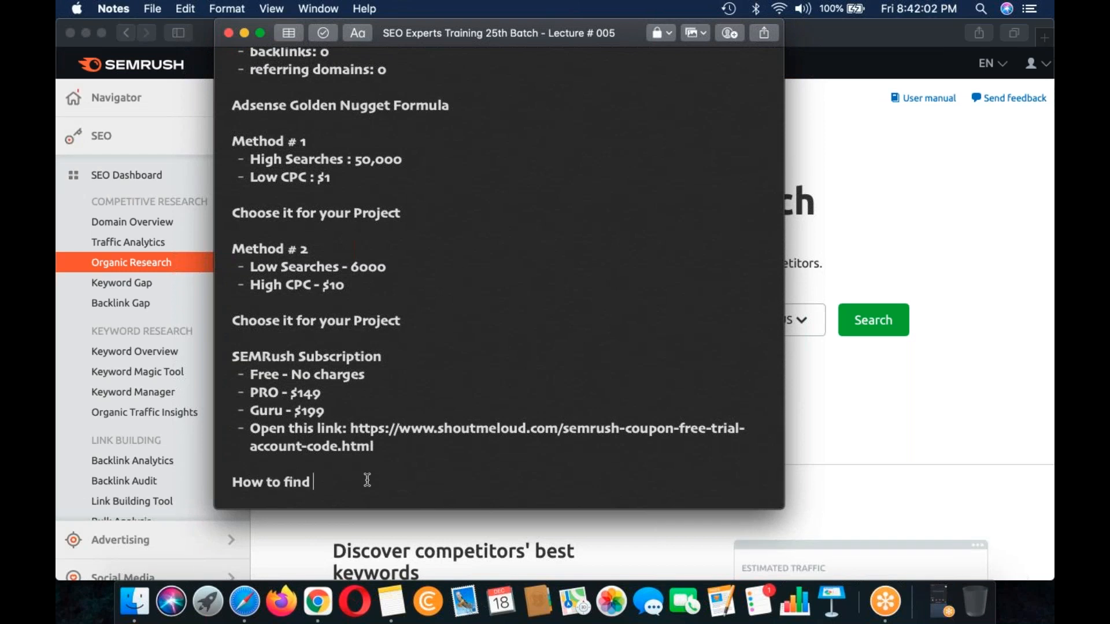
type("Winning Keywords So Quickly")
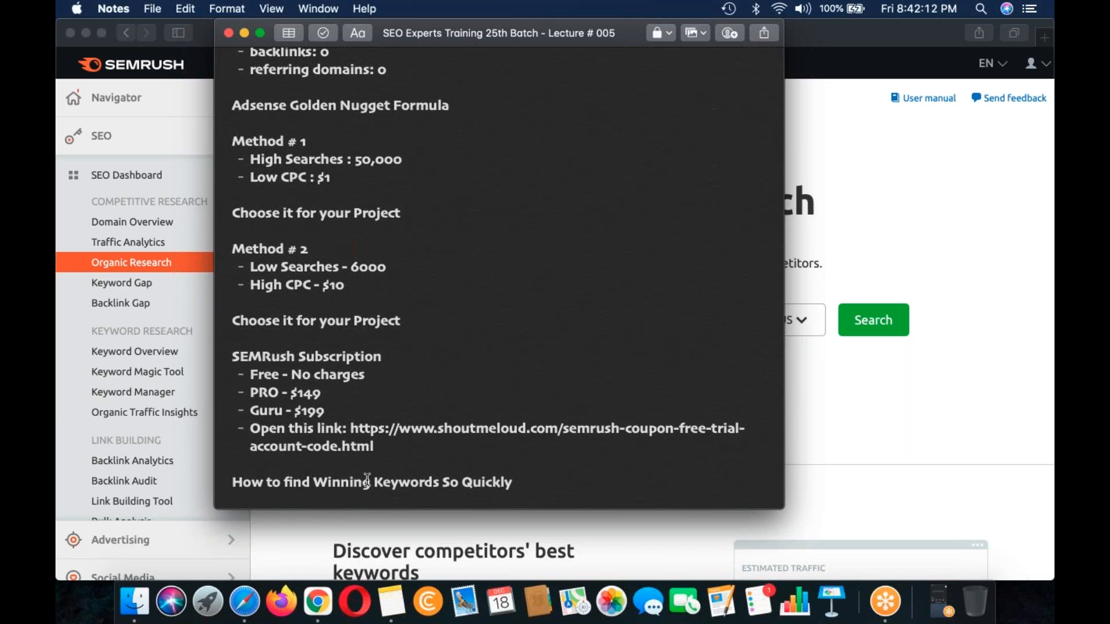
Step: Replace "So Quickly" at the end of the new heading with "in No Time?"
scroll(367, 482, "down", 1)
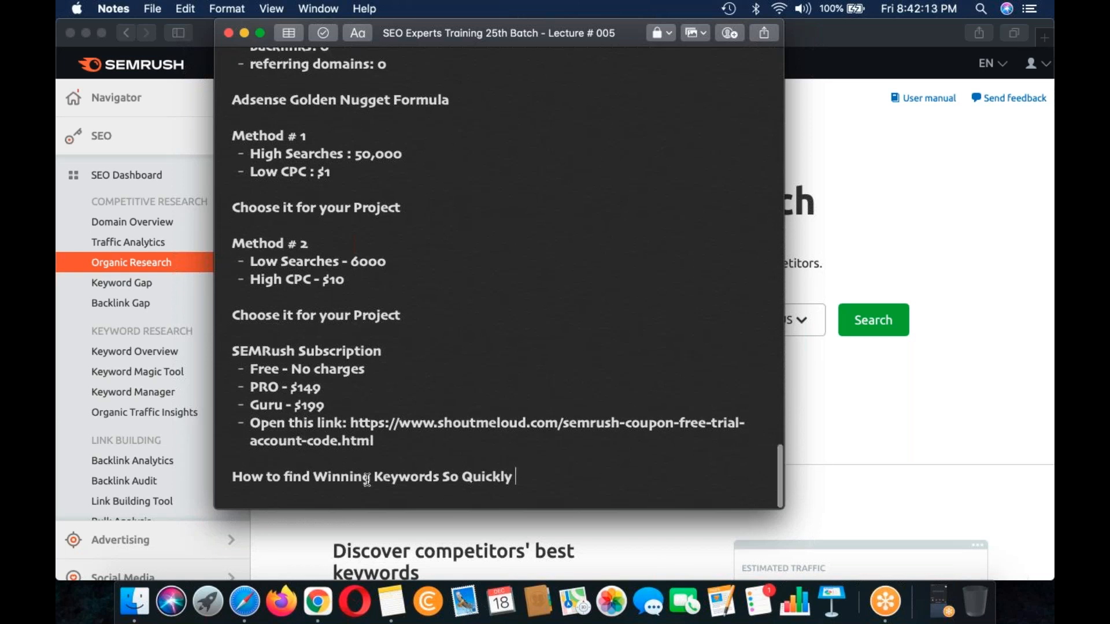
key("BackSpace")
key("BackSpace")
key("BackSpace")
key("BackSpace")
key("BackSpace")
key("BackSpace")
key("BackSpace")
key("BackSpace")
key("BackSpace")
key("BackSpace")
key("BackSpace")
type("in nO")
key("BackSpace")
key("BackSpace")
key("BackSpace")
type("No ")
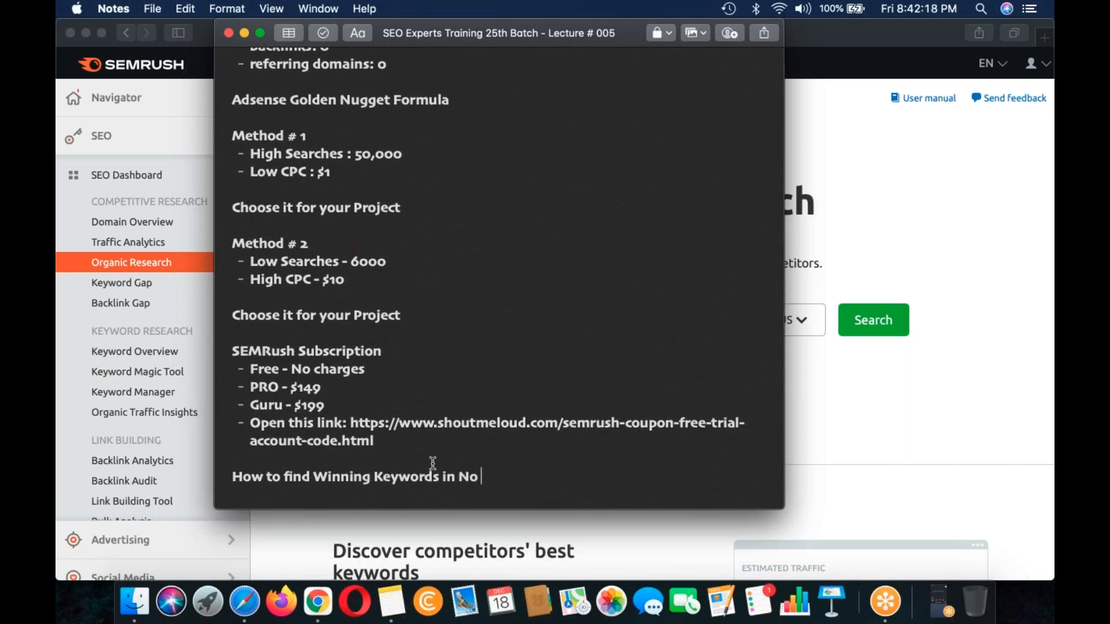
type("Time? ")
type("- ")
type("SEMRu")
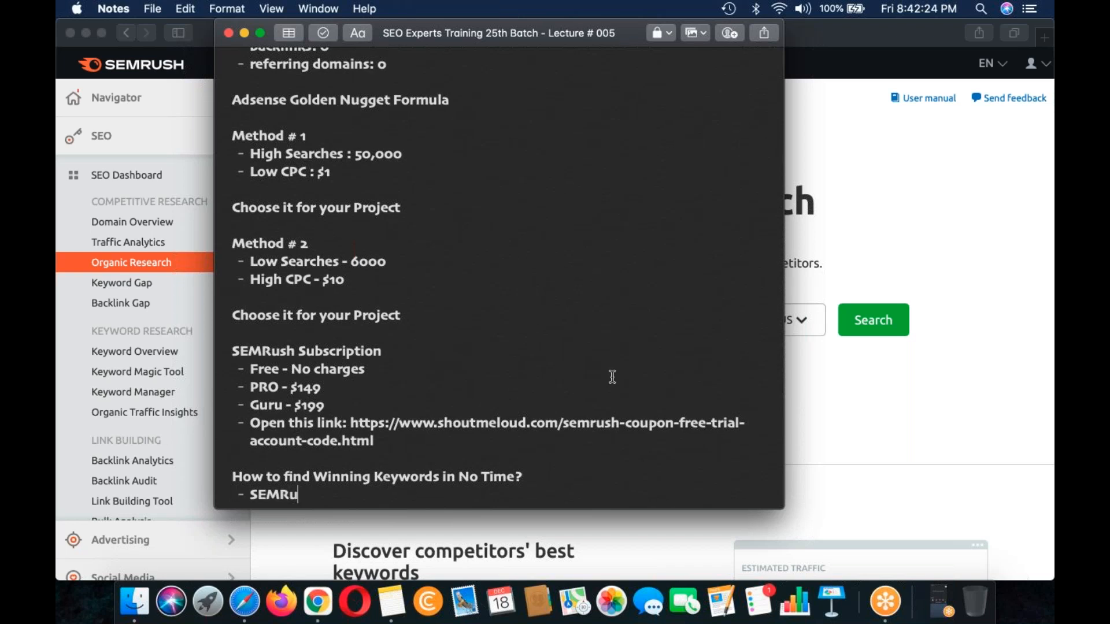
type("sh is the Tool")
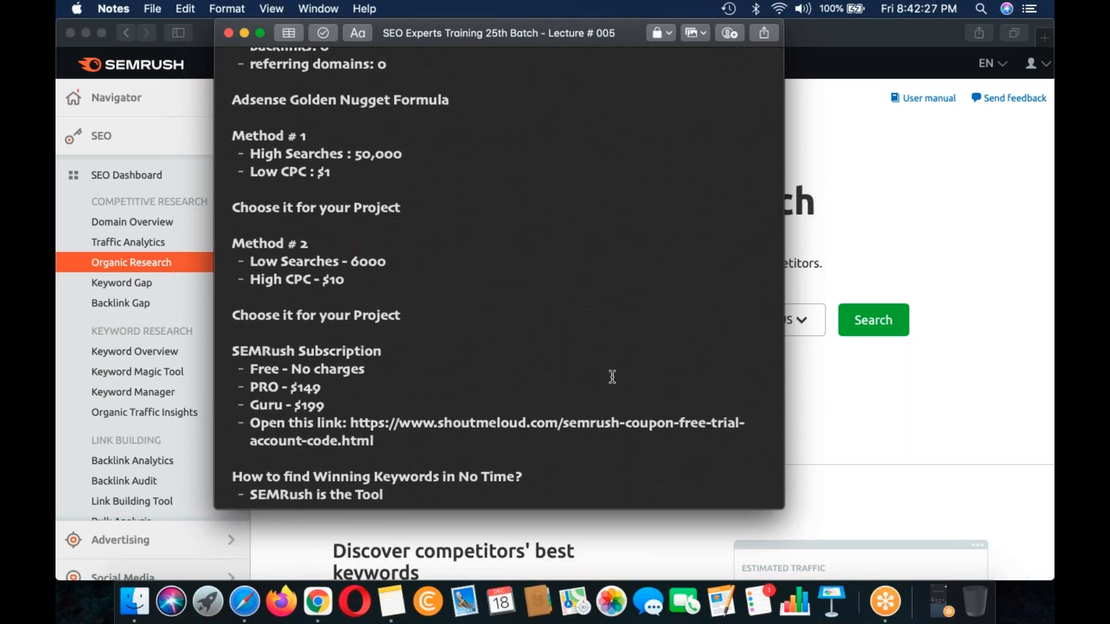
Step: Add the bullet "SEMRush is the Tool to solve this Problem!" under the winning keywords heading
scroll(612, 376, "down", 1)
scroll(612, 377, "down", 2)
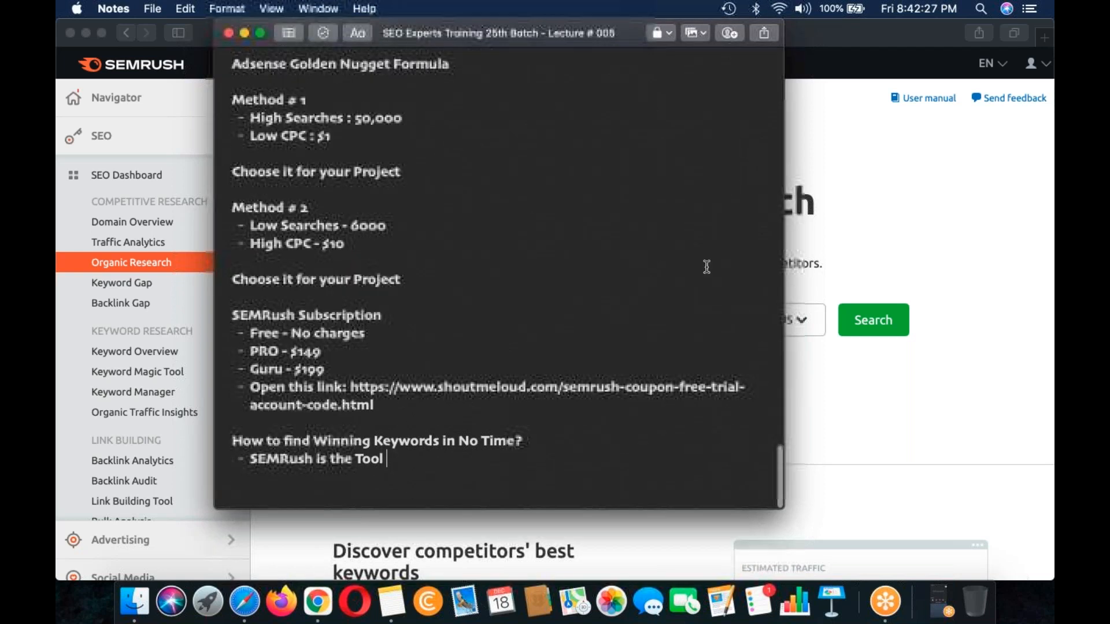
type("to solve this Probem")
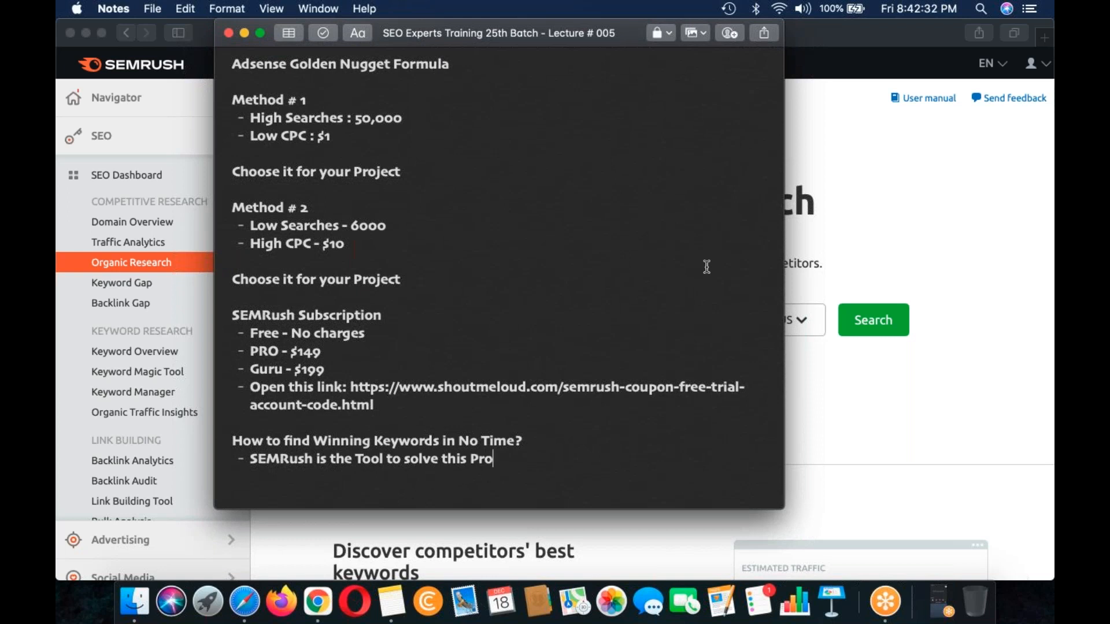
key("BackSpace")
key("BackSpace")
type("lem!")
type("Focus on findin")
type("g ")
type("6")
type(",8")
Step: Add the bullet "Focus on finding 6,7,8,9,10 words long keyword" and end the list with a blank line
key("BackSpace")
type("7,9")
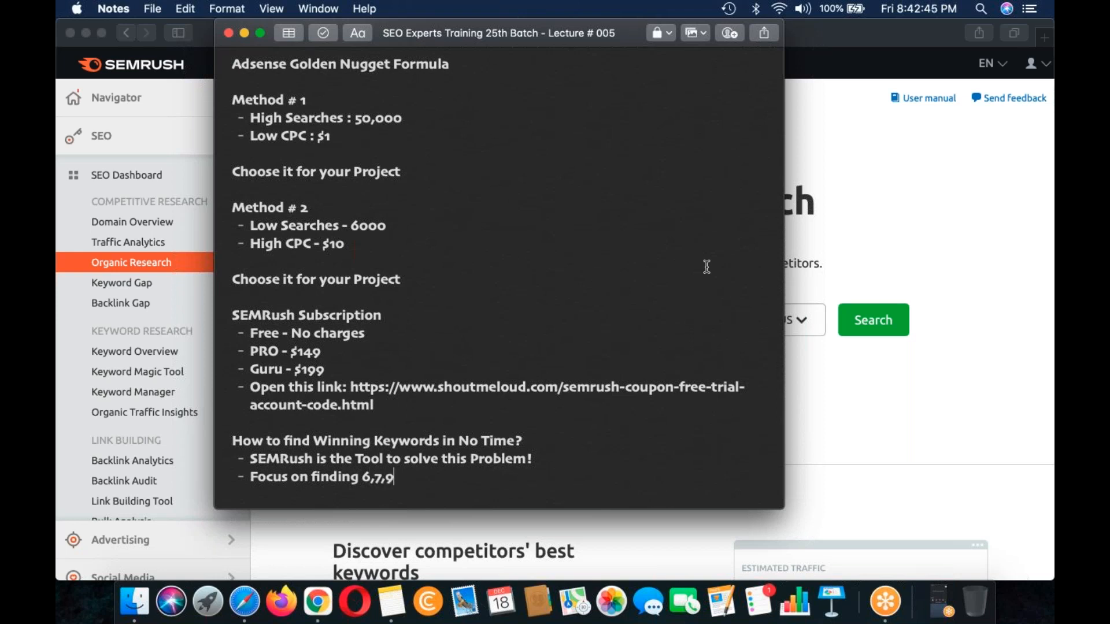
key("BackSpace")
type("8,9,10 words long ")
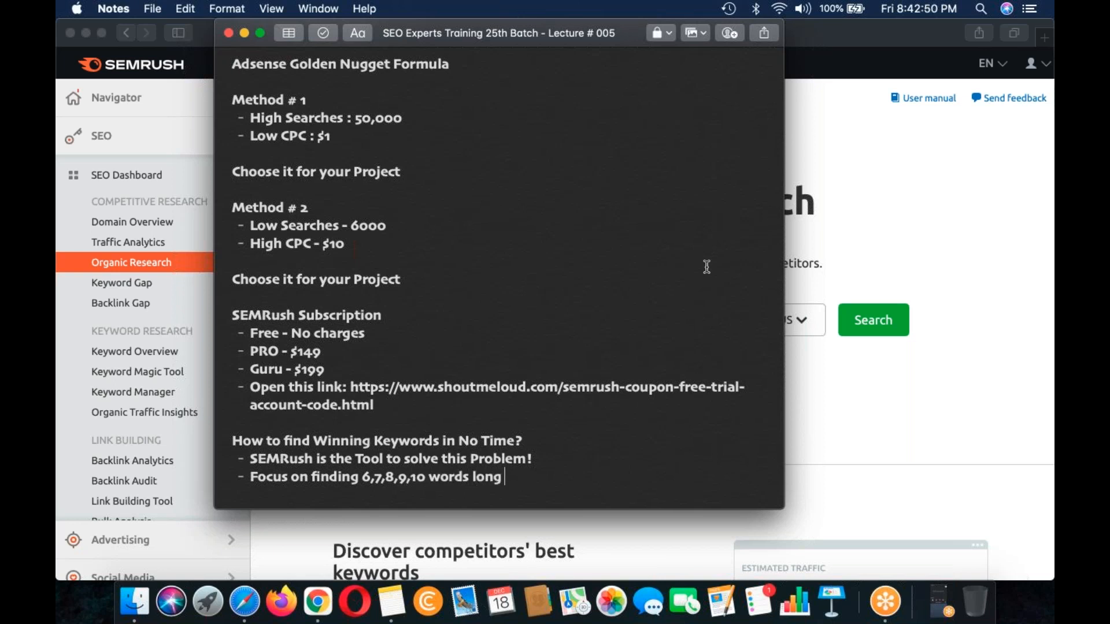
type("keyword")
scroll(706, 266, "down", 1)
scroll(703, 285, "down", 3)
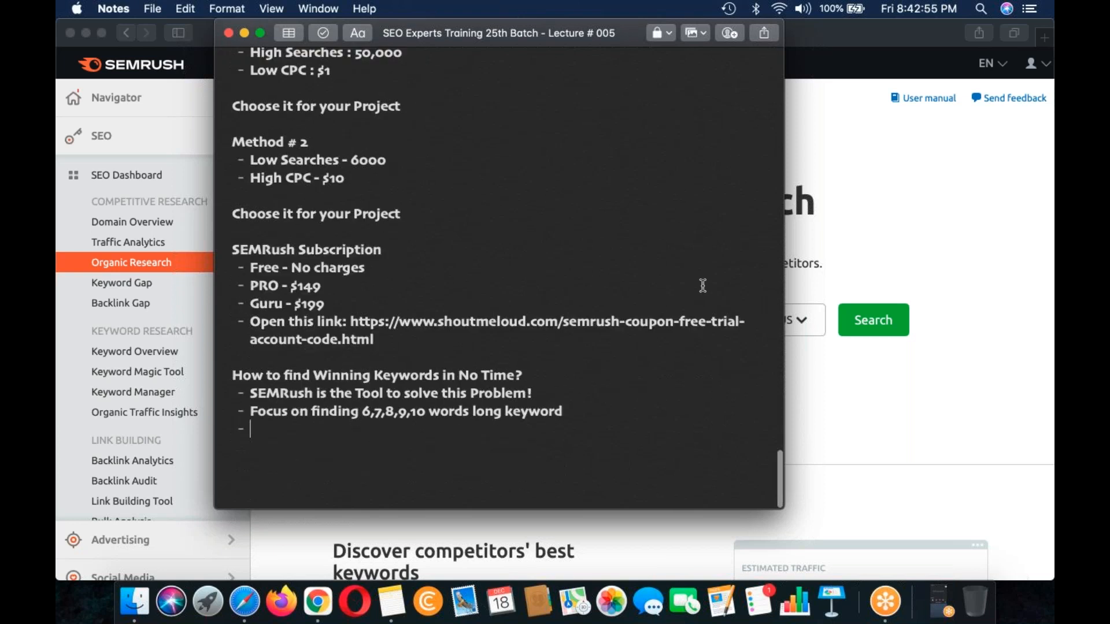
key("Return")
key("Return")
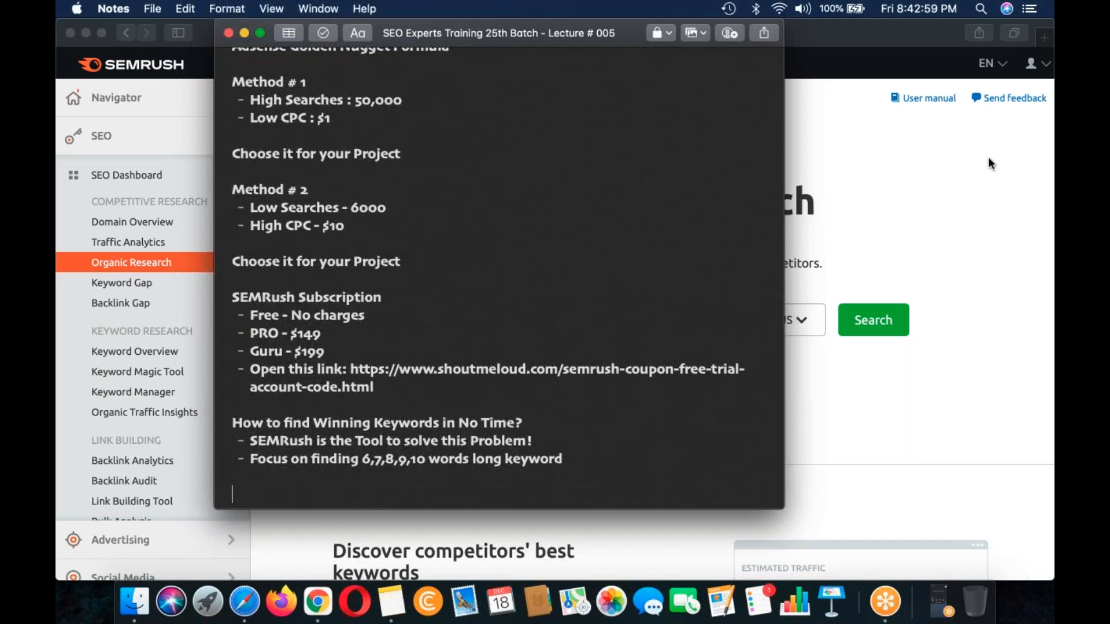
Step: Glance at the Organic Research page in Safari, and add the bullet "Method # 1 - List down your competitors & find keywords" to the note
left_click(987, 158)
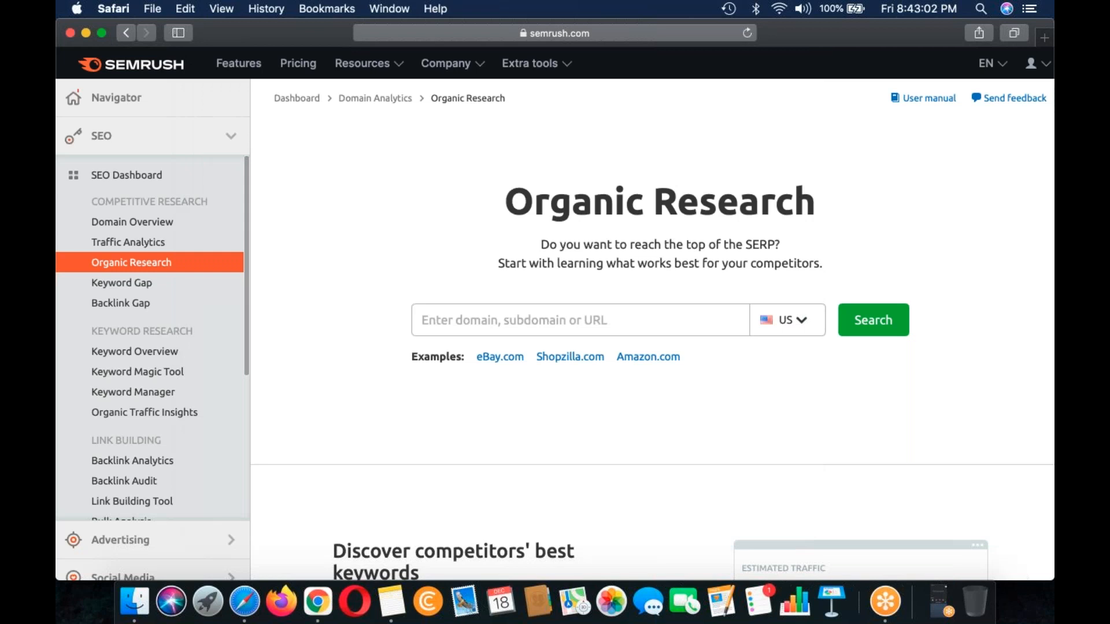
left_click(391, 601)
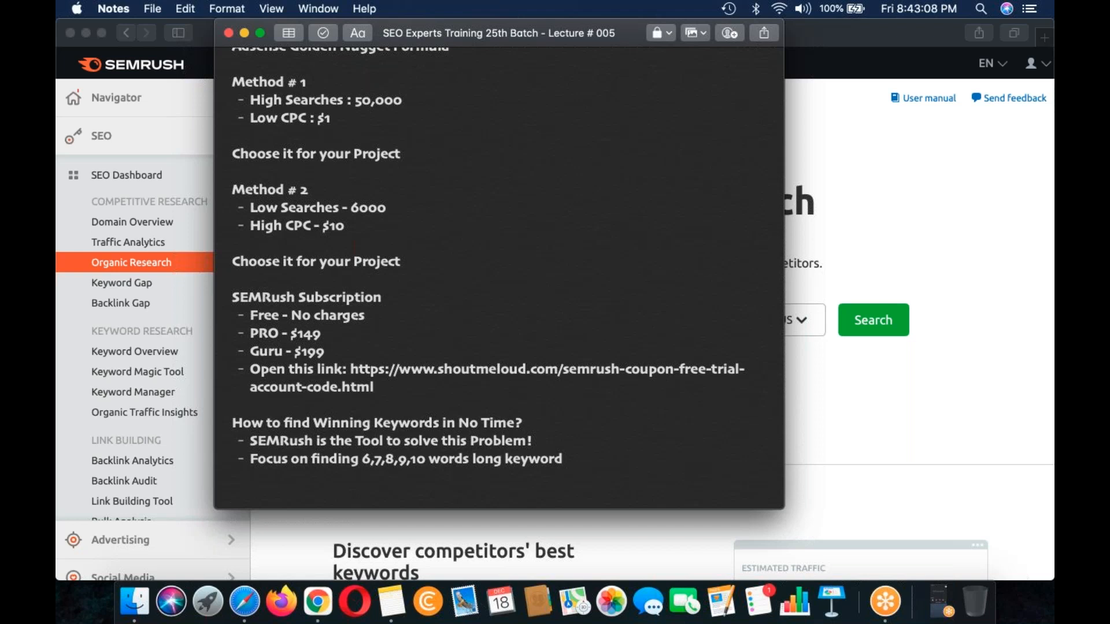
type("Me")
key("BackSpace")
key("BackSpace")
type("- Method # 1 - C")
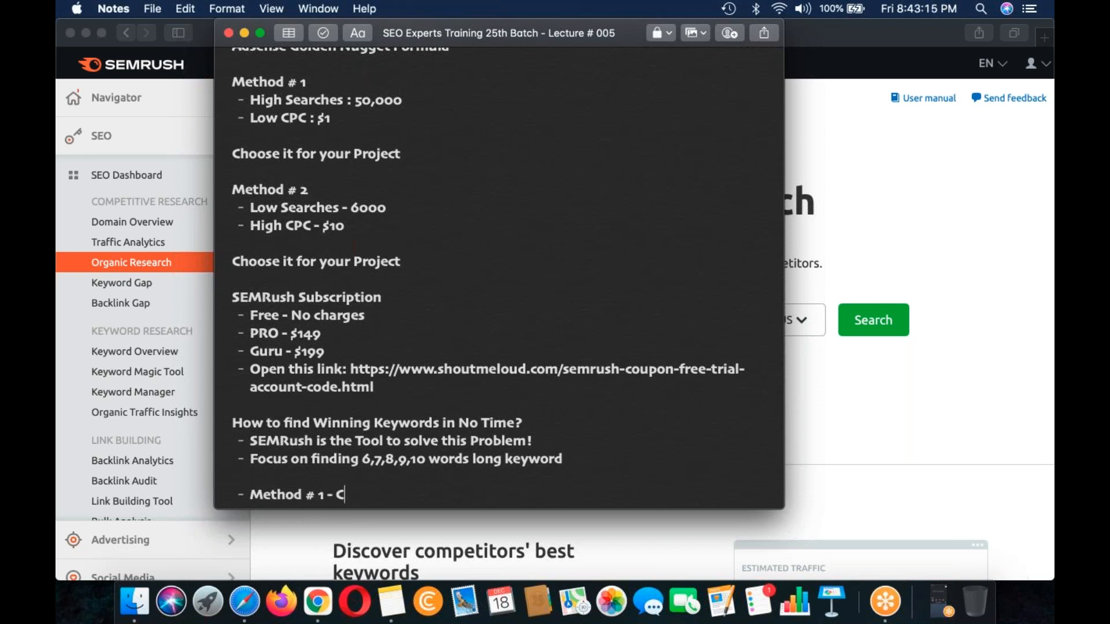
key("BackSpace")
type("List down ")
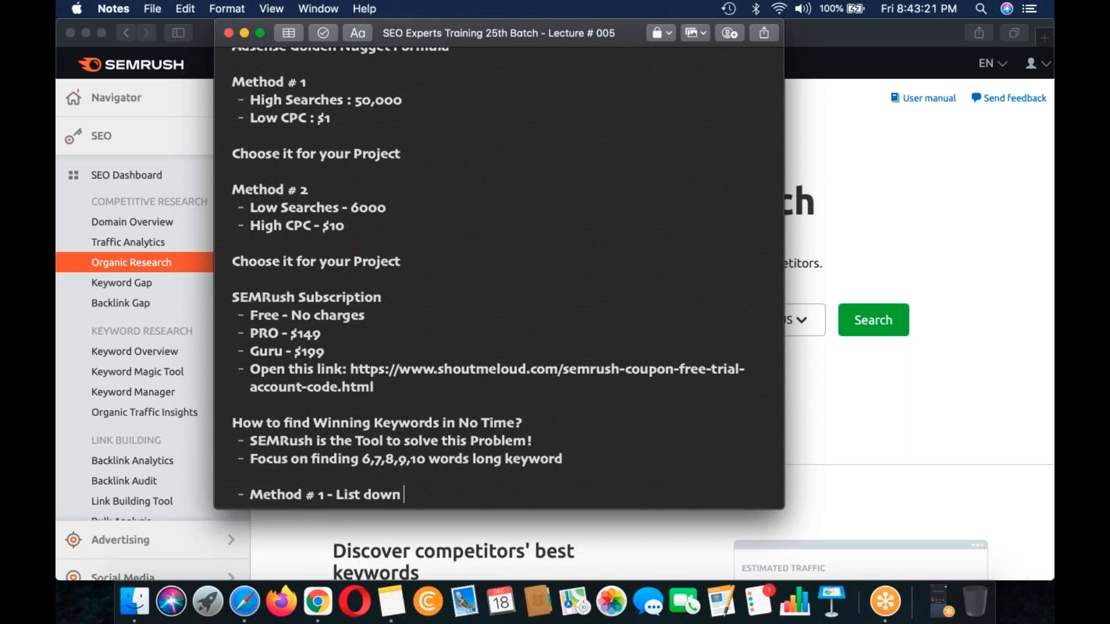
type("your compe")
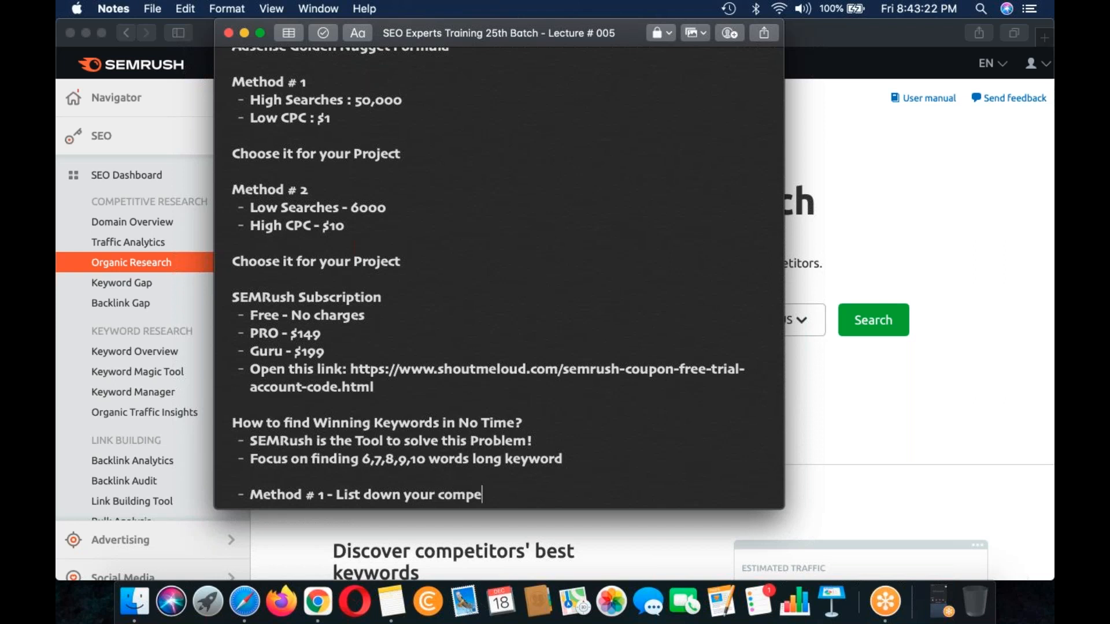
type("titors & find ")
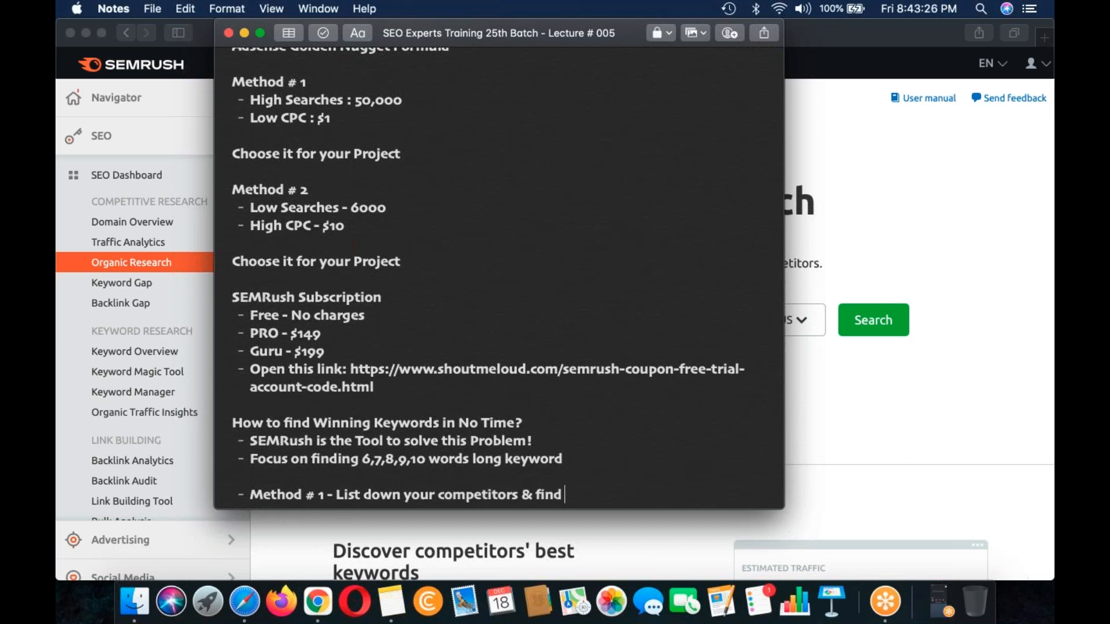
type("keywords")
scroll(532, 392, "down", 5)
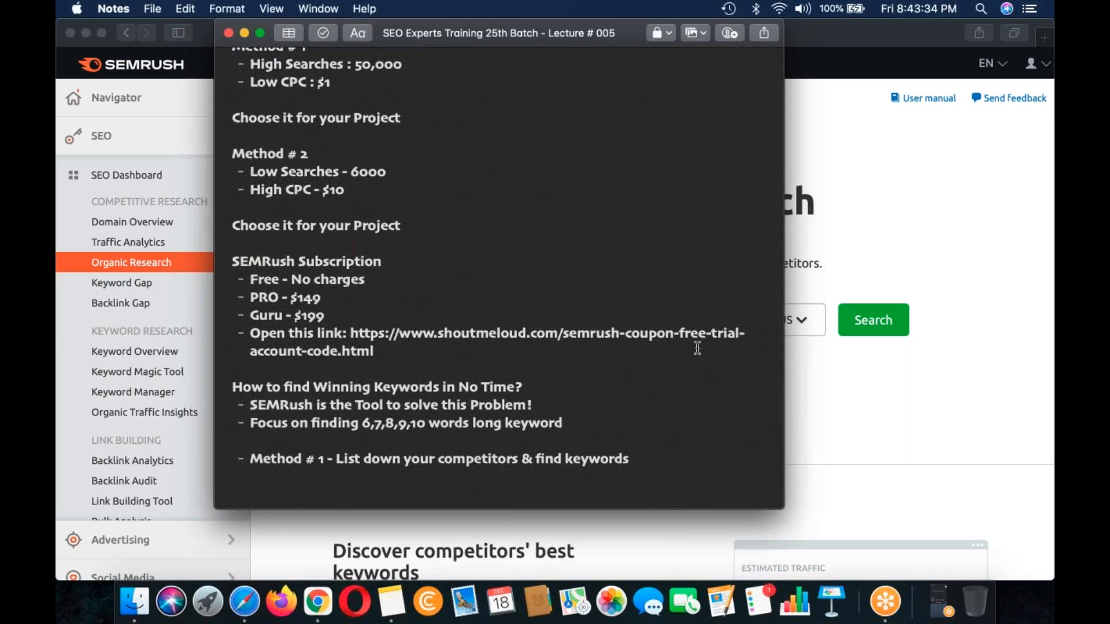
Step: Add the bullet "Method # 2 - Authority Sites" below the Method # 1 line
type("Method # 2 - ")
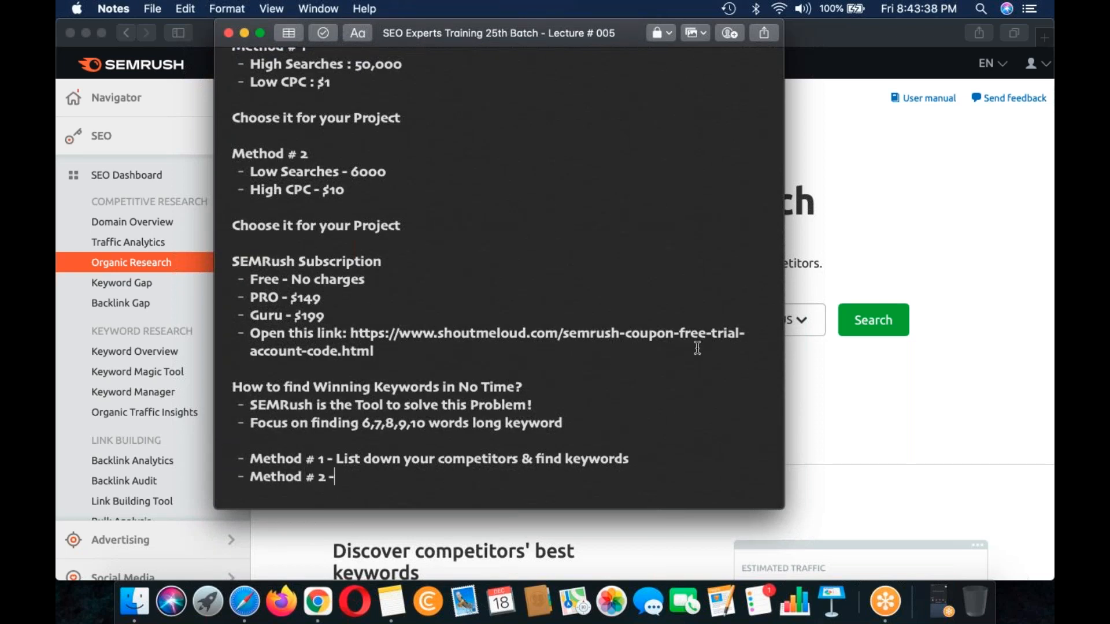
type("Authority Sites")
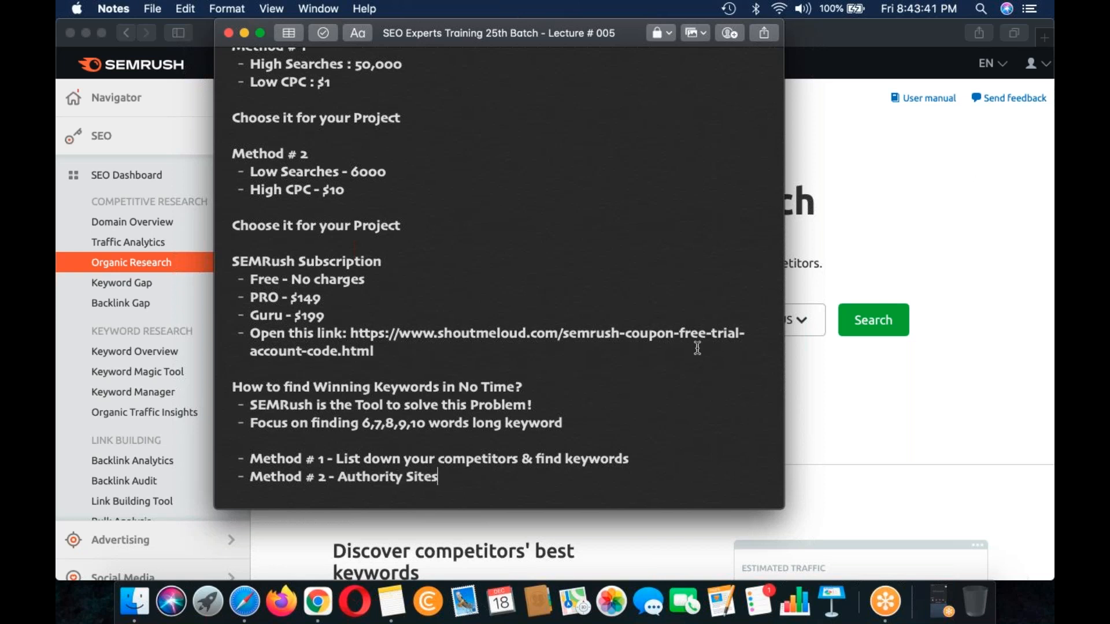
scroll(697, 348, "down", 2)
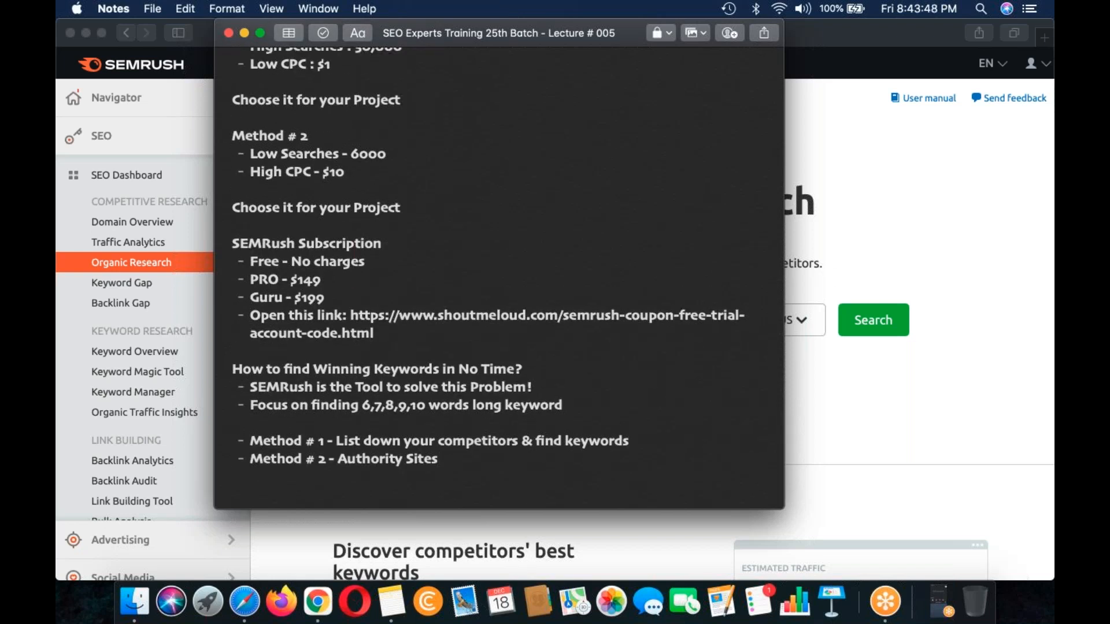
scroll(607, 416, "down", 1)
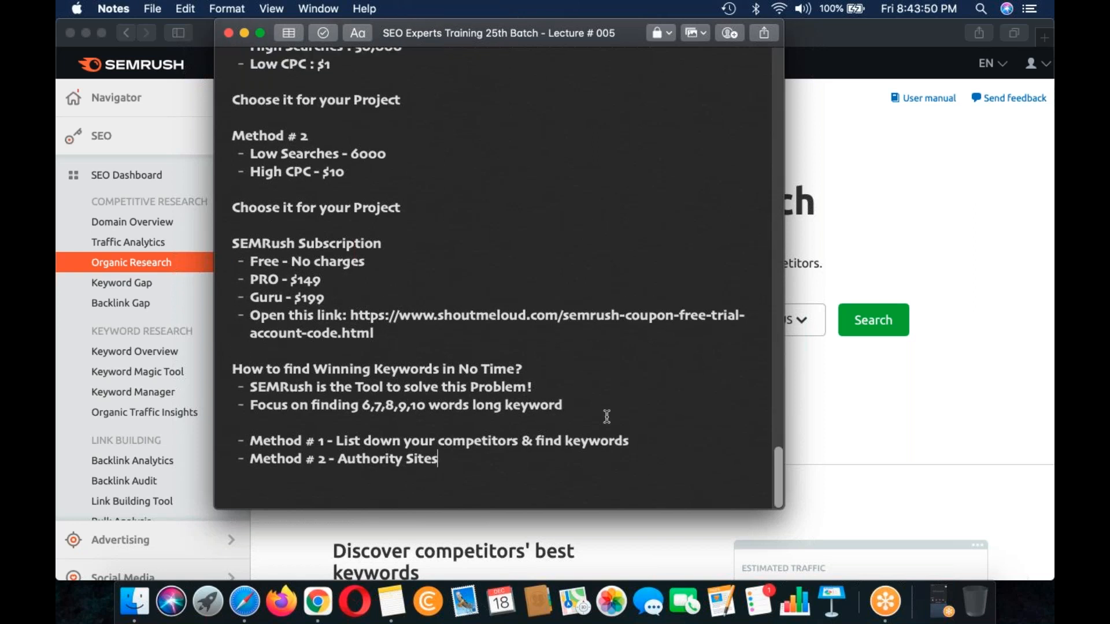
Step: Switch to Chrome and bring up the organic Google results for "hairstyle for men medium hair"
key("super+Tab")
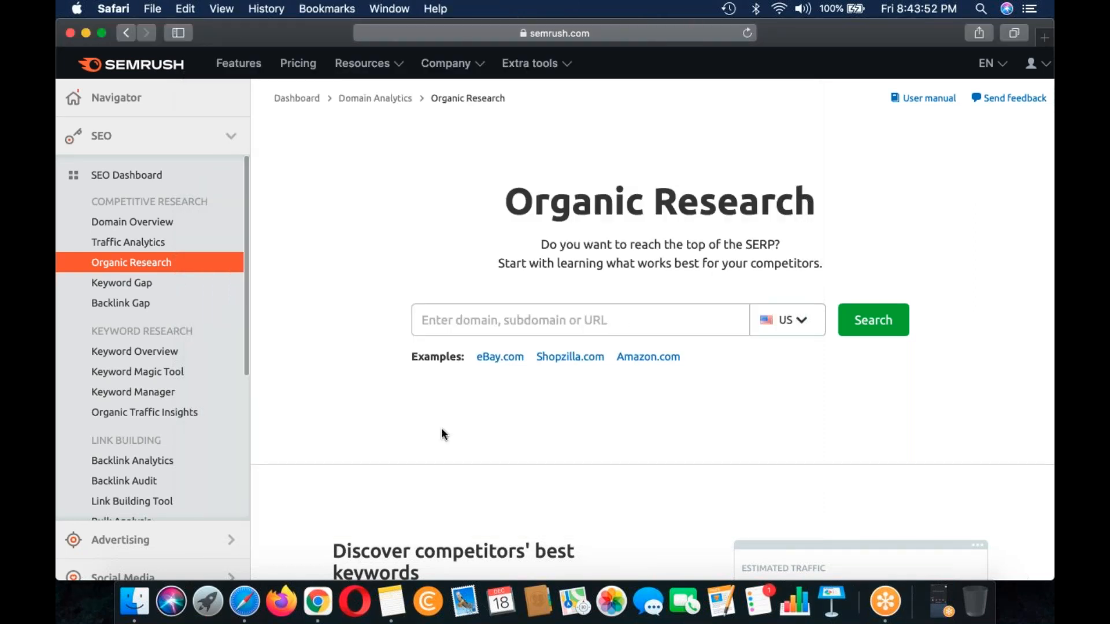
left_click(317, 601)
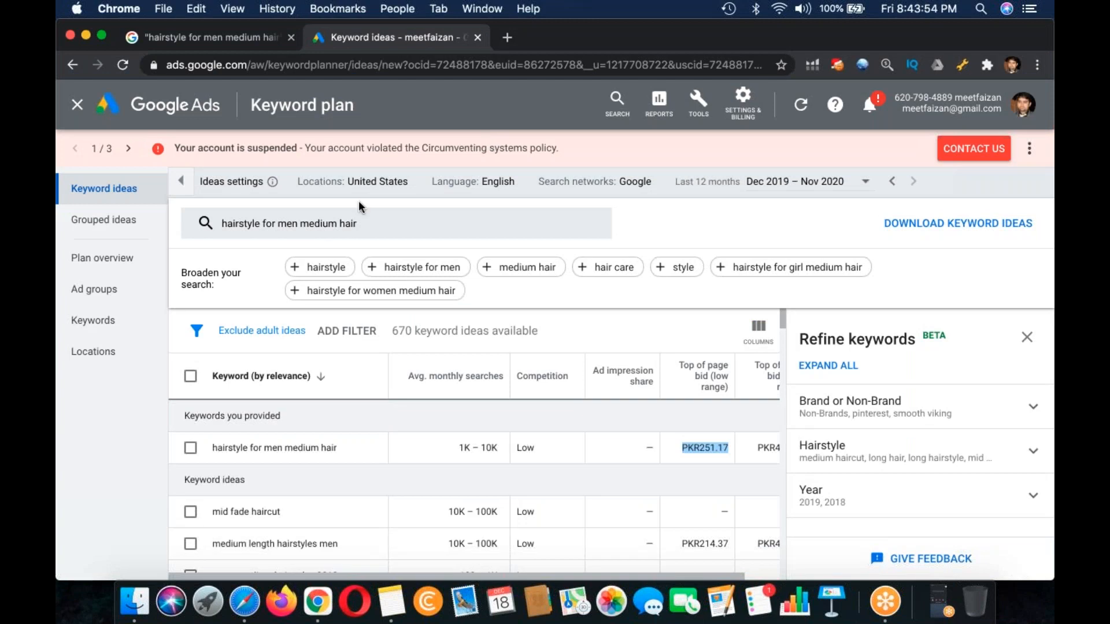
left_click(188, 39)
scroll(293, 277, "down", 5)
left_click(443, 488)
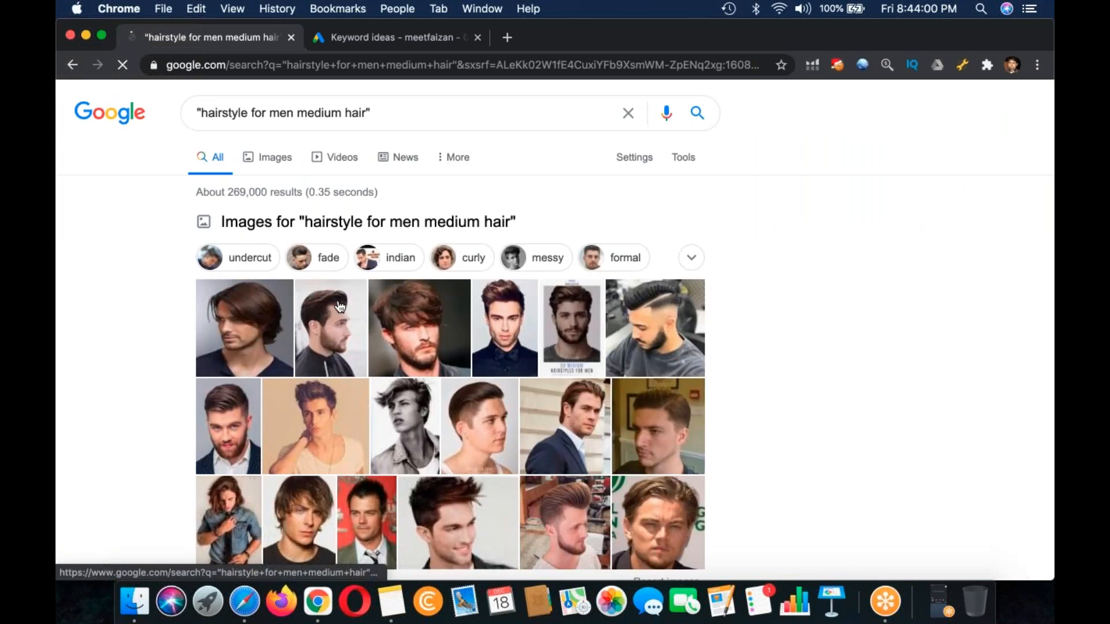
scroll(340, 307, "down", 10)
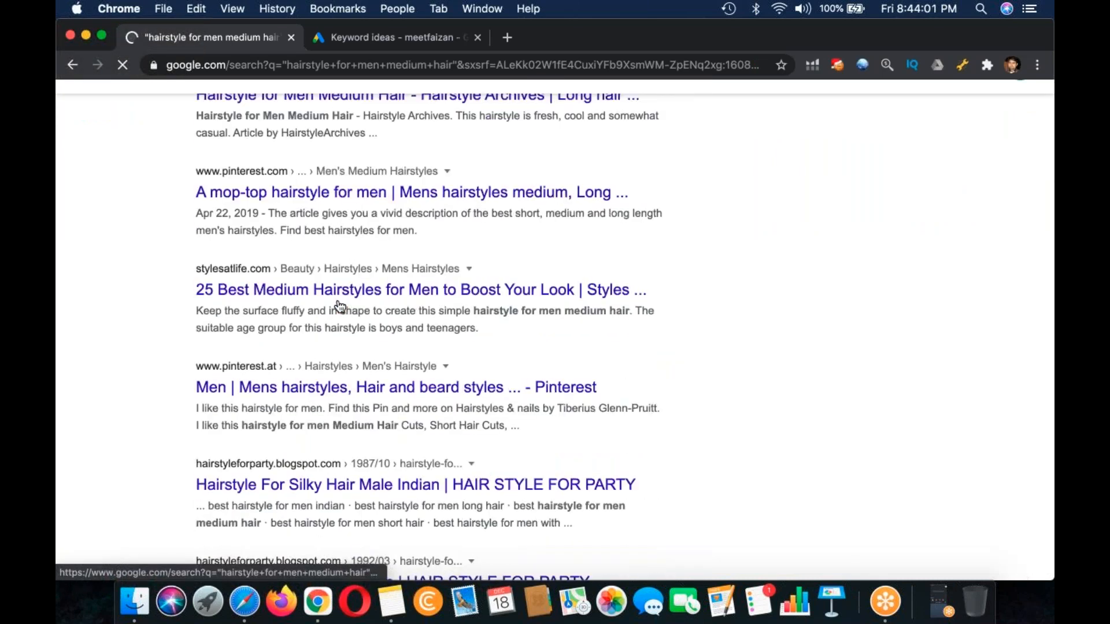
Step: Open the first four organic results, three Pinterest pages and the stylesatlife.com article, each in its own background tab
left_click(321, 208, "super")
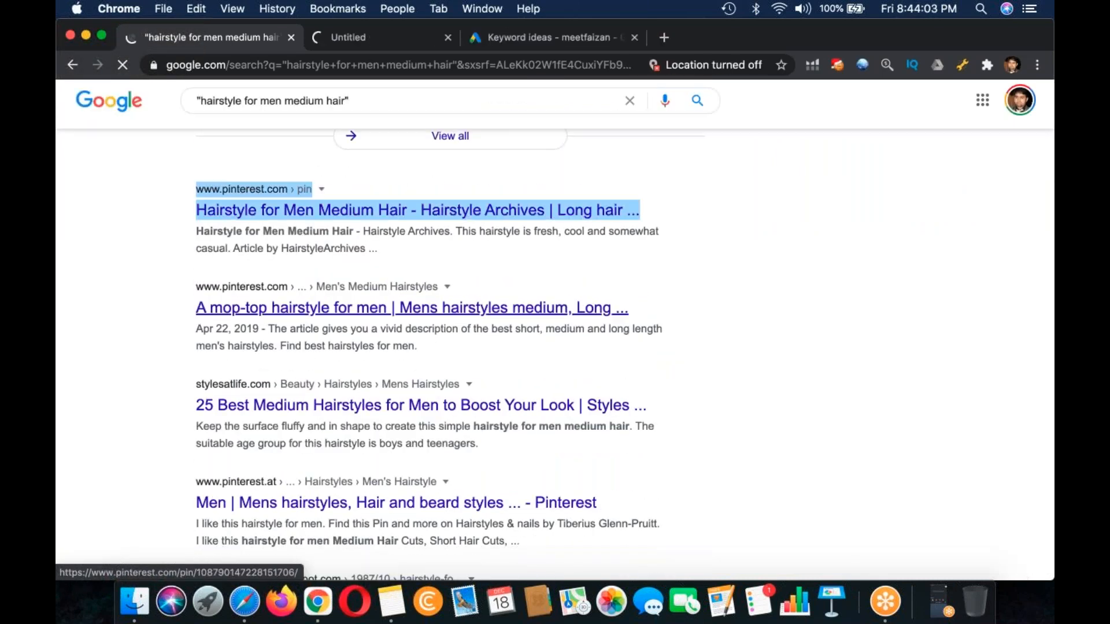
right_click(279, 309)
left_click(280, 311)
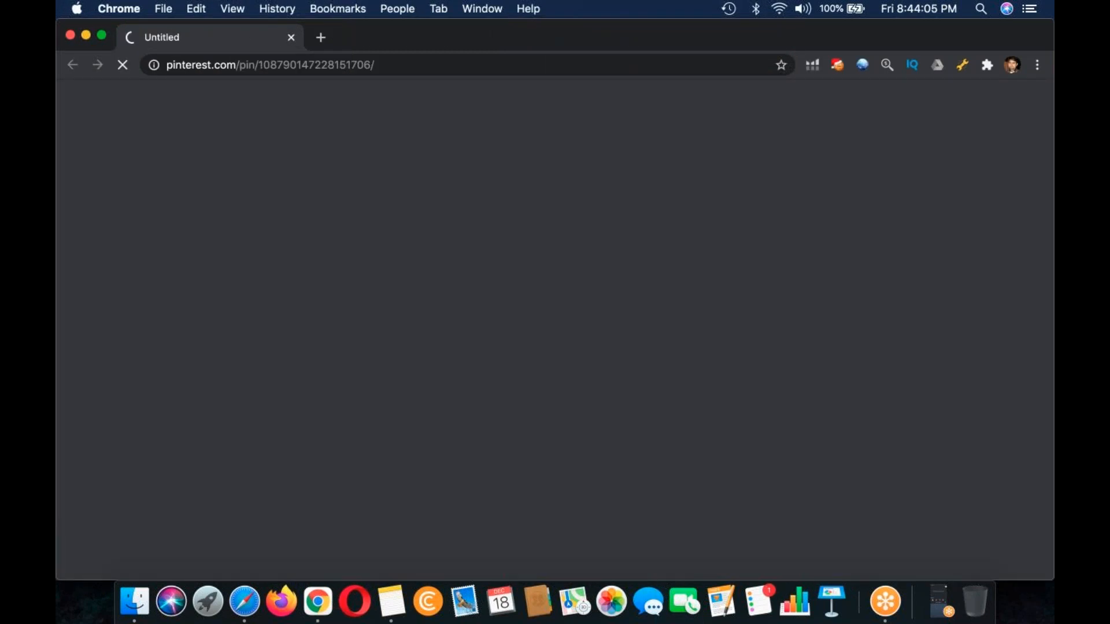
key("super+w")
right_click(300, 295)
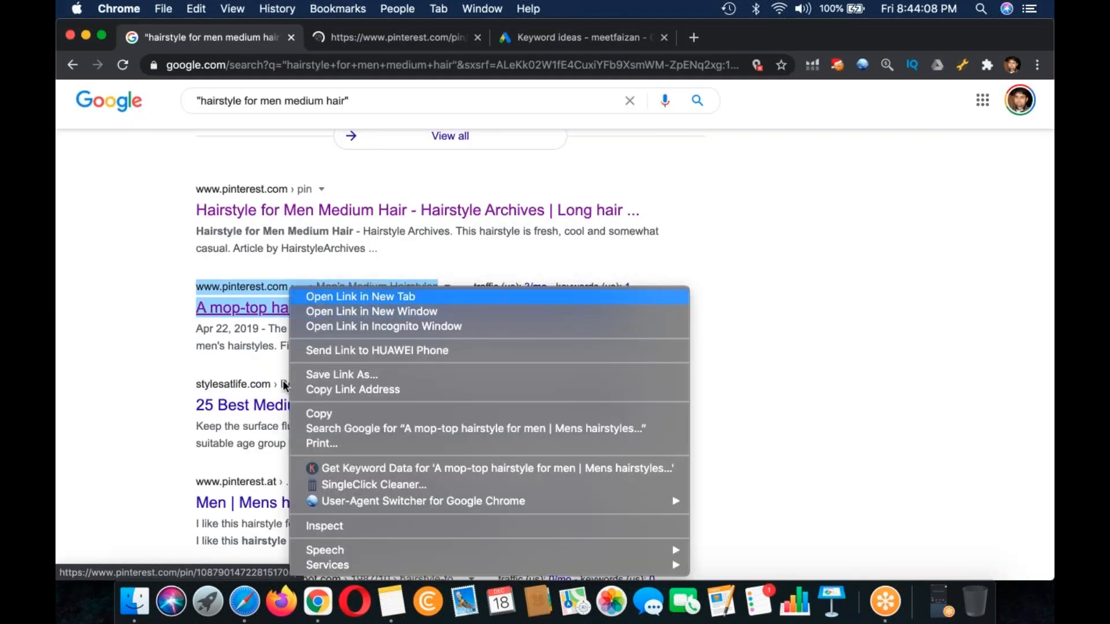
left_click(307, 296)
right_click(252, 405)
left_click(289, 296)
right_click(234, 503)
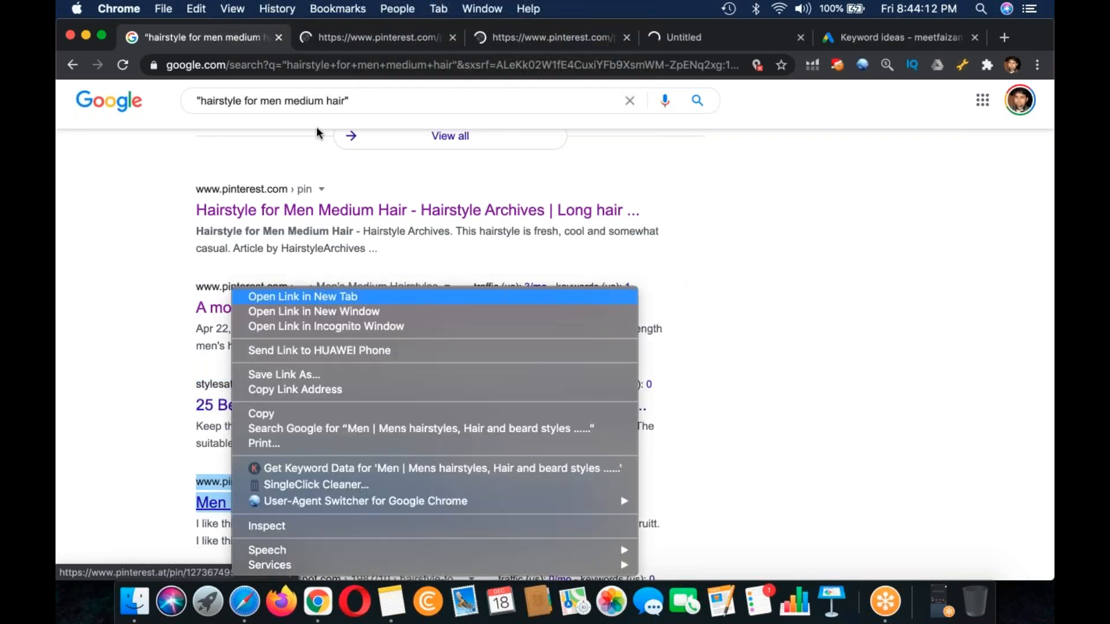
left_click(323, 295)
Step: Copy the first Pinterest pin's URL and list it as a bullet under a new "Method # 1" heading at the end of the note
left_click(323, 38)
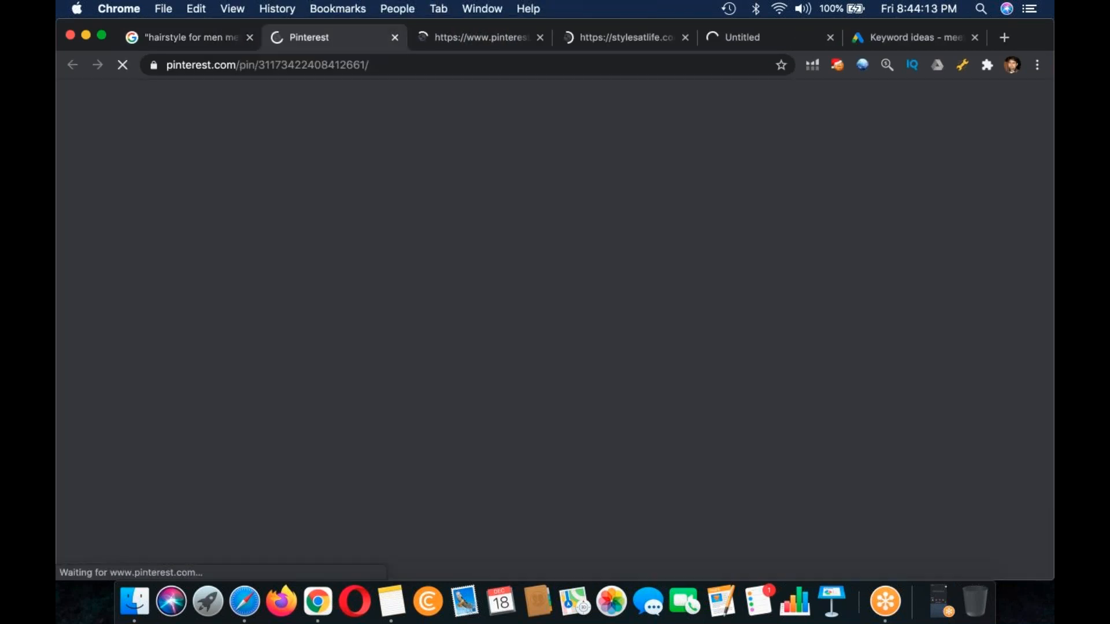
left_click(347, 65)
left_click(390, 614)
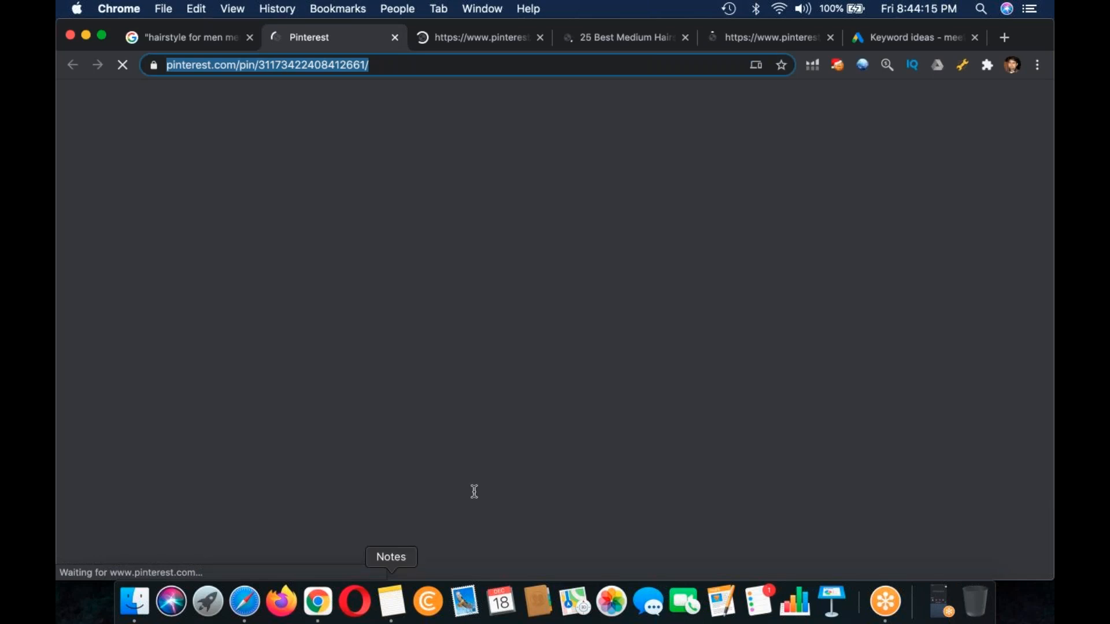
key("Return")
key("Return")
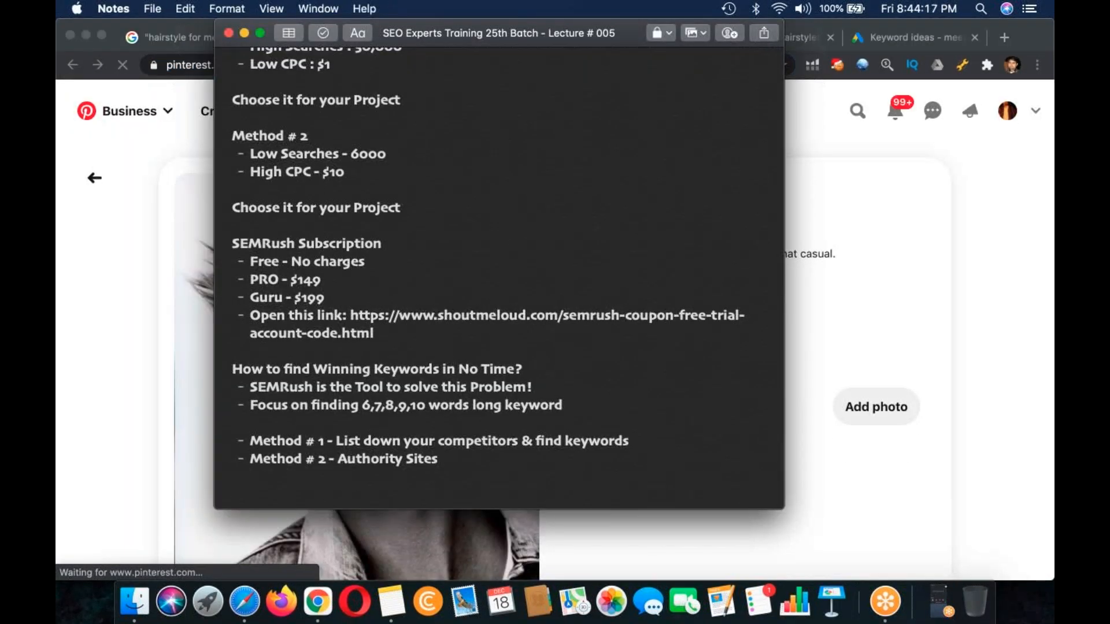
type("Method ")
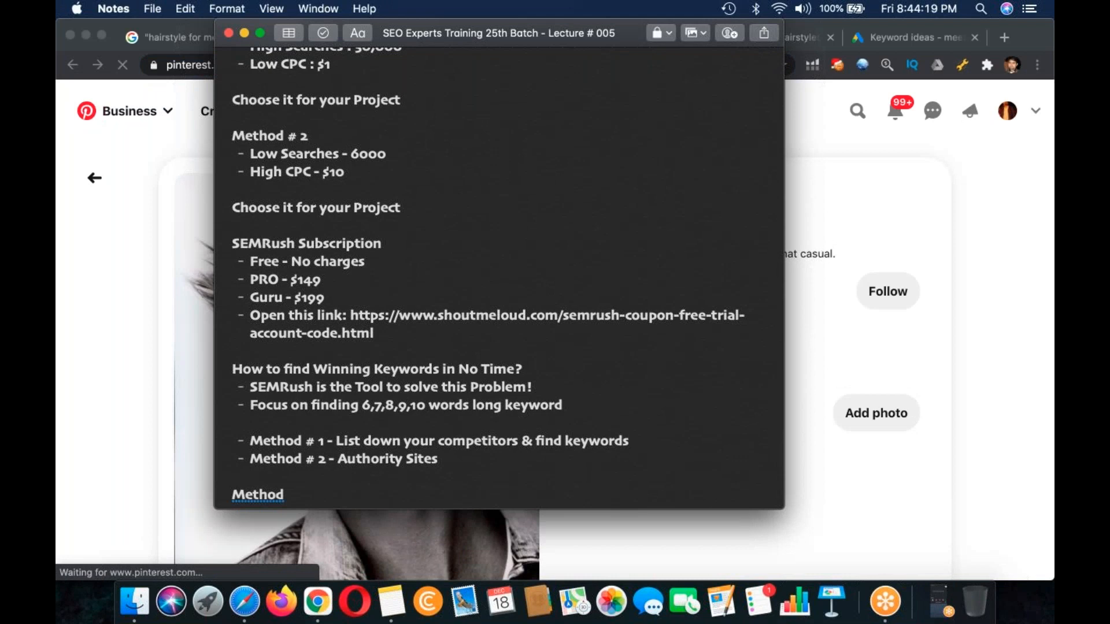
type("# 1")
key("Return")
type("-")
key("super+v")
key("Return")
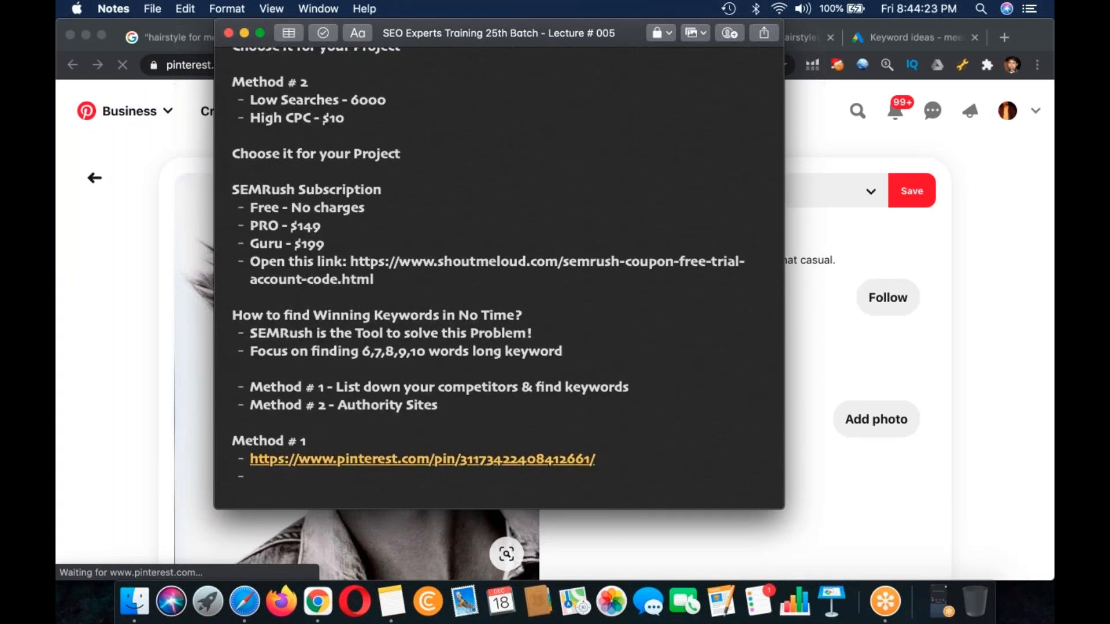
Step: Copy the second Pinterest pin's URL from Chrome and add it as the next bullet under Method # 1
key("super+Tab")
left_click(392, 33)
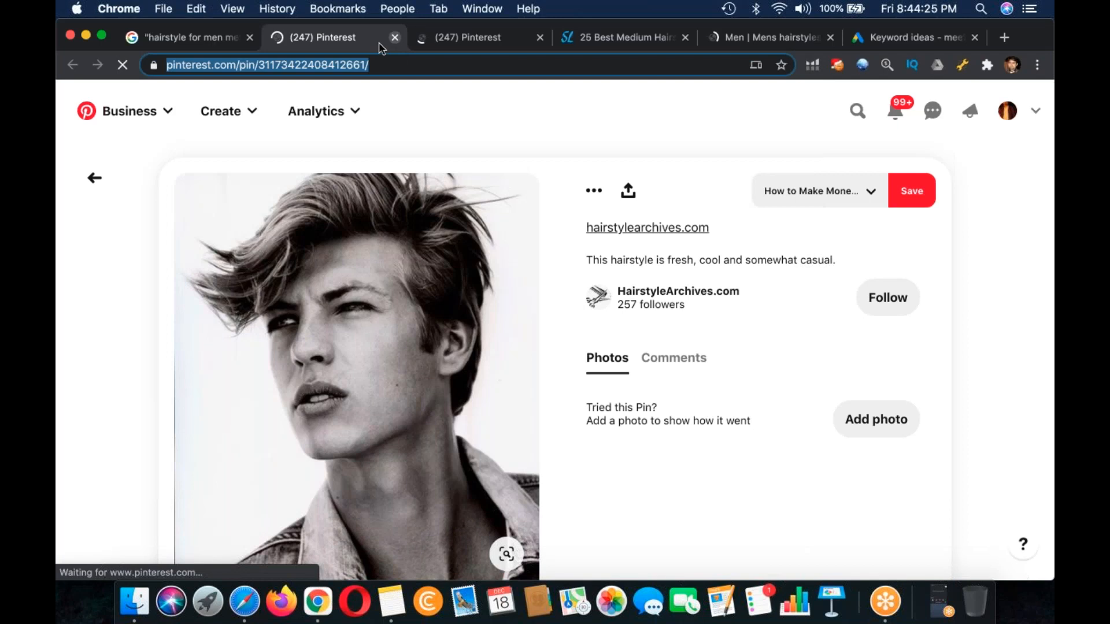
left_click(391, 601)
key("Return")
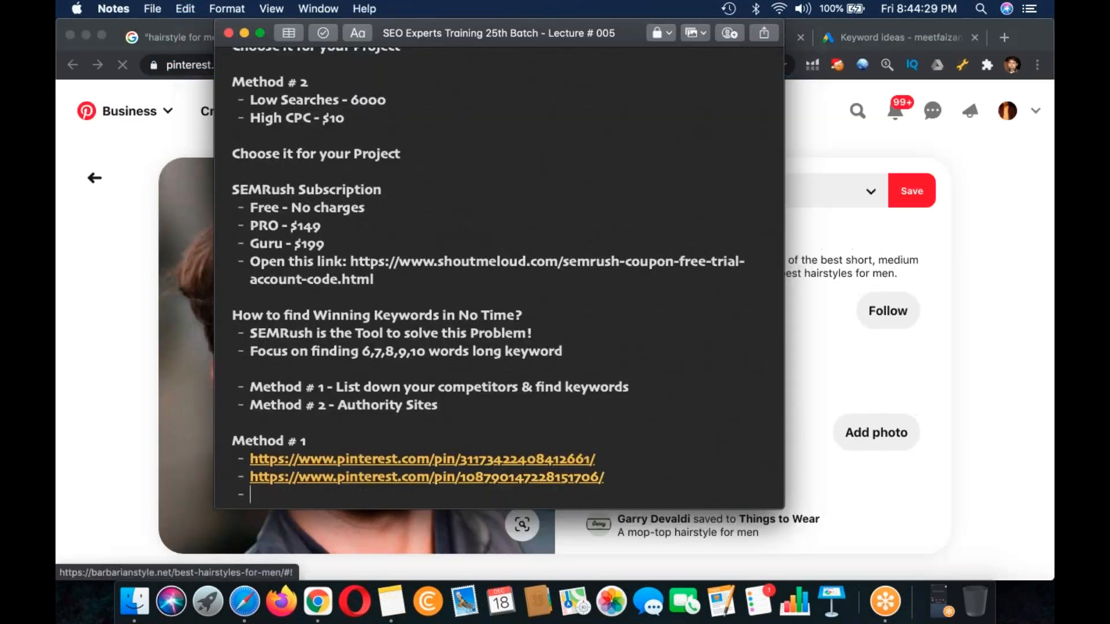
left_click(399, 535)
left_click(454, 38)
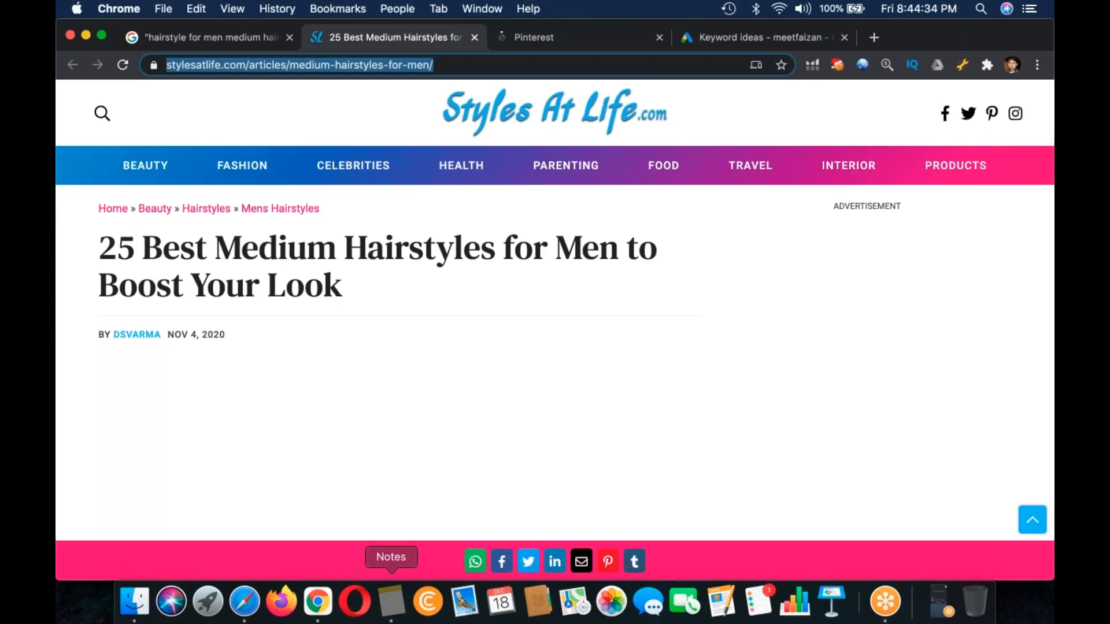
left_click(391, 602)
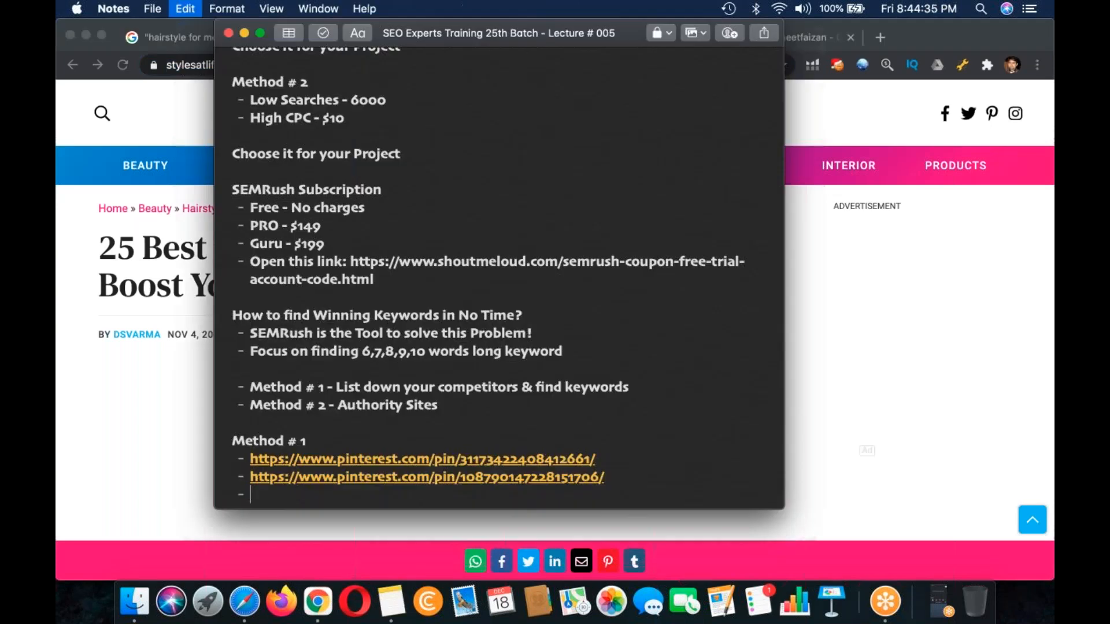
type("https://stylesatlife.com/articles/medium-hairstyles-for-men/")
key("Return")
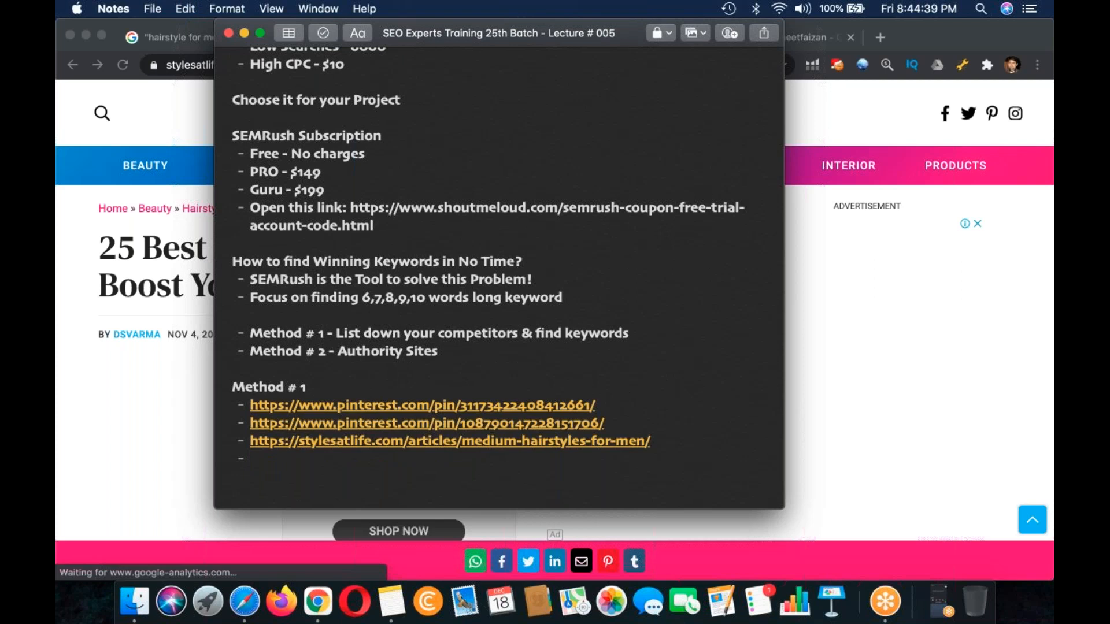
key("BackSpace")
key("BackSpace")
Step: Copy the first Pinterest URL from the note and look it up in SEMrush Organic Research in Safari
left_click(597, 423)
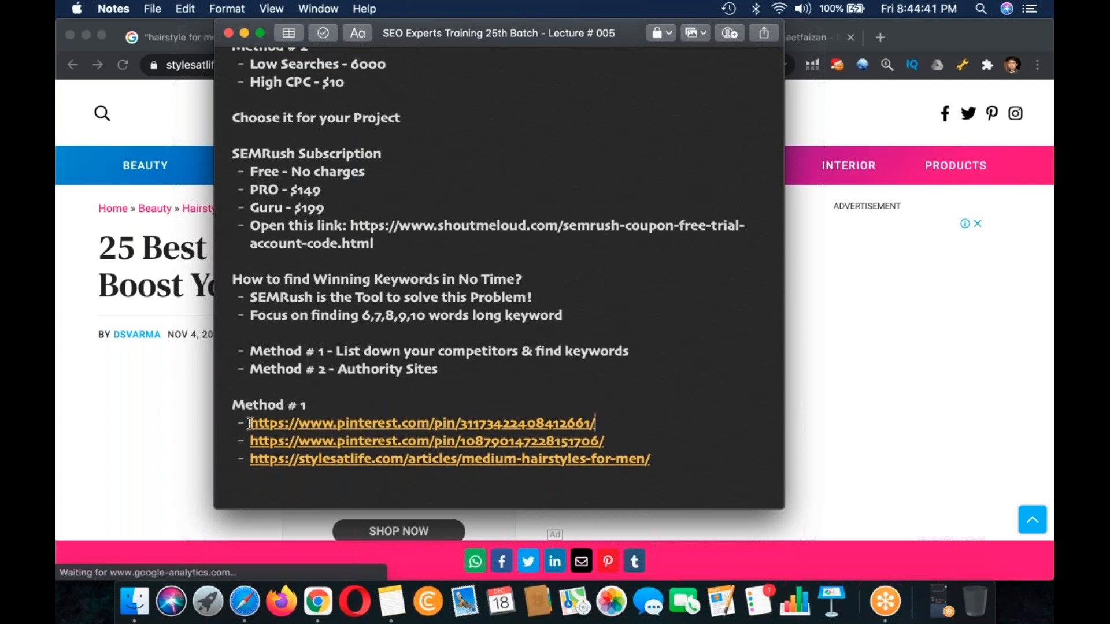
left_click(249, 423, "shift")
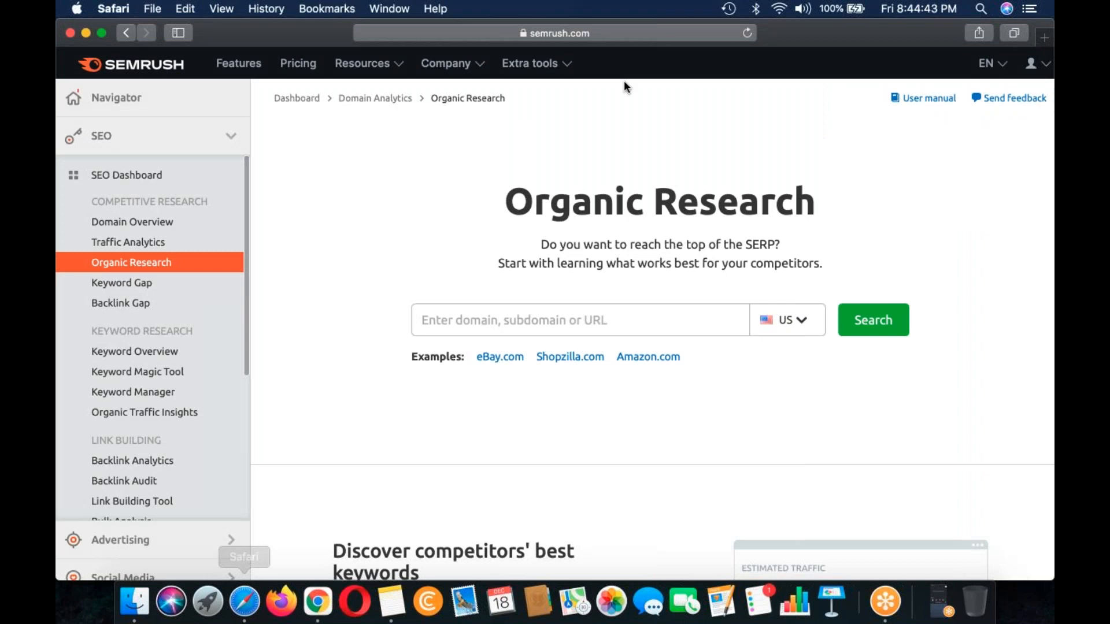
key("super+v")
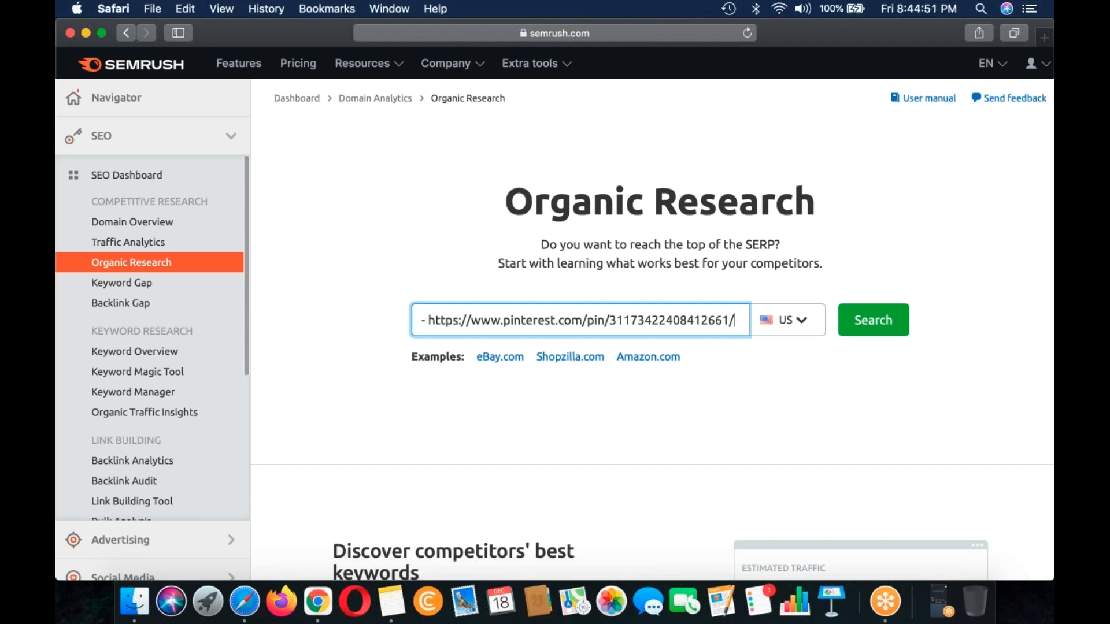
key("Return")
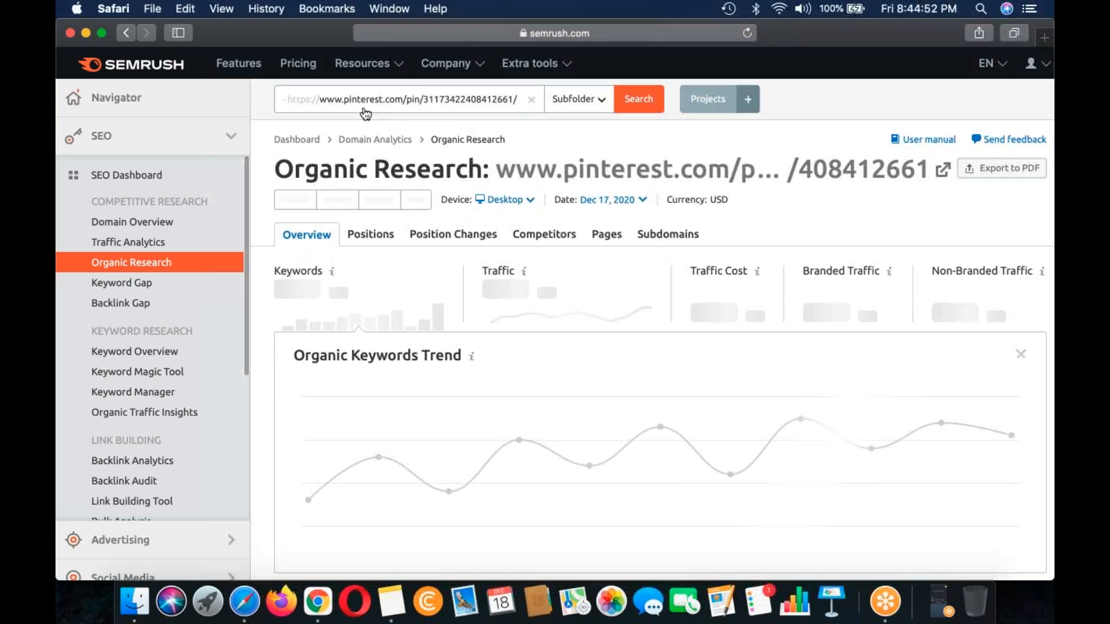
Step: Remove the stray leading dash from the Pinterest URL and rerun the search with the Exact URL scope
left_click(297, 98)
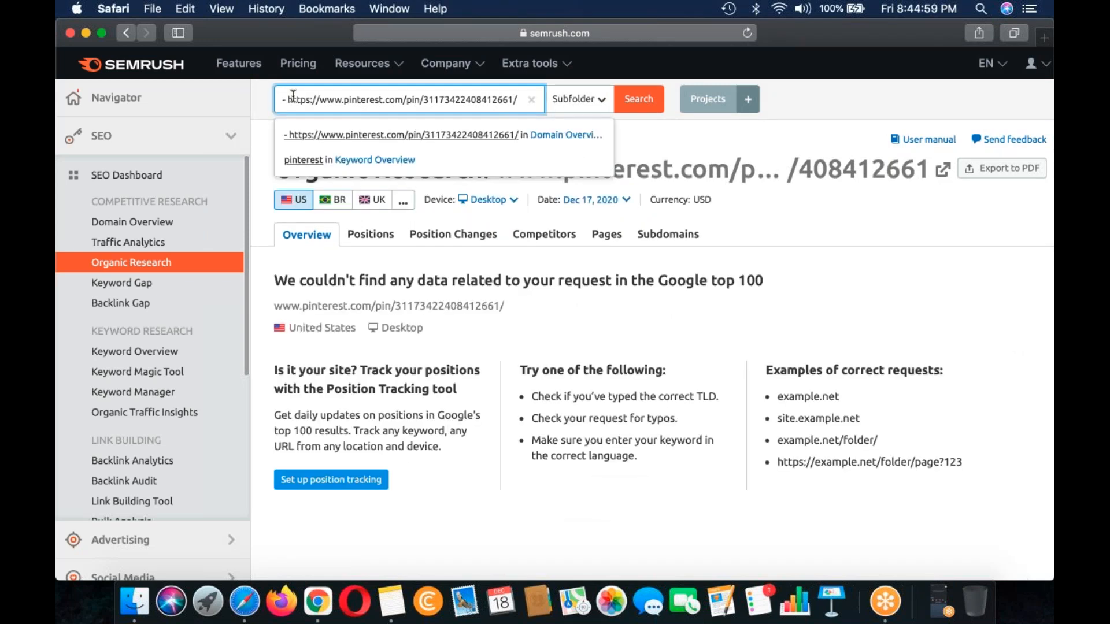
key("BackSpace")
key("BackSpace")
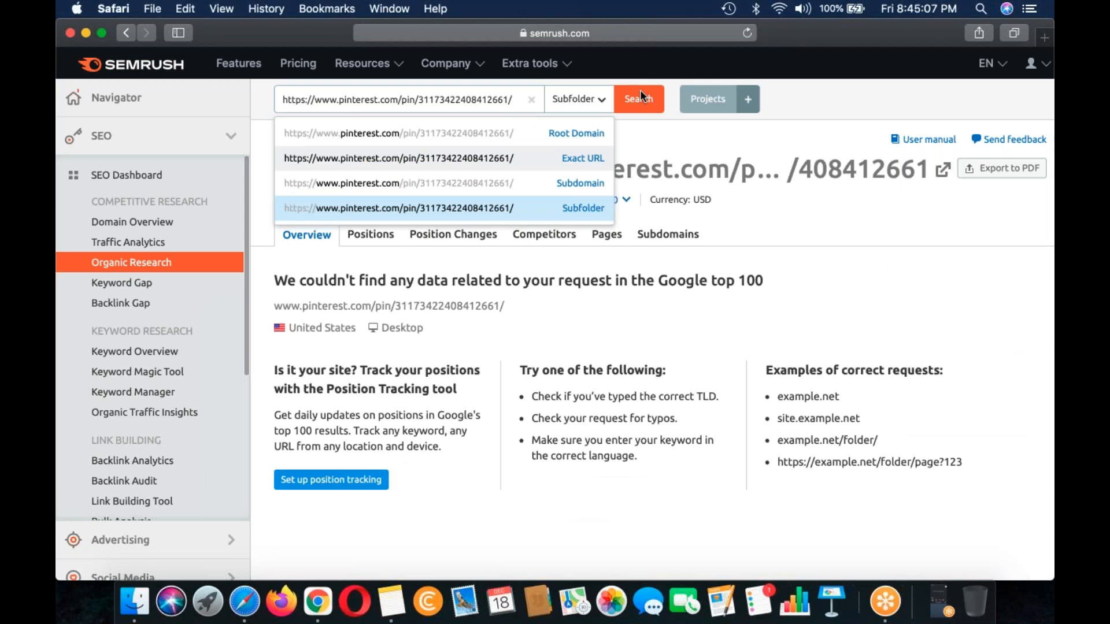
left_click(641, 96)
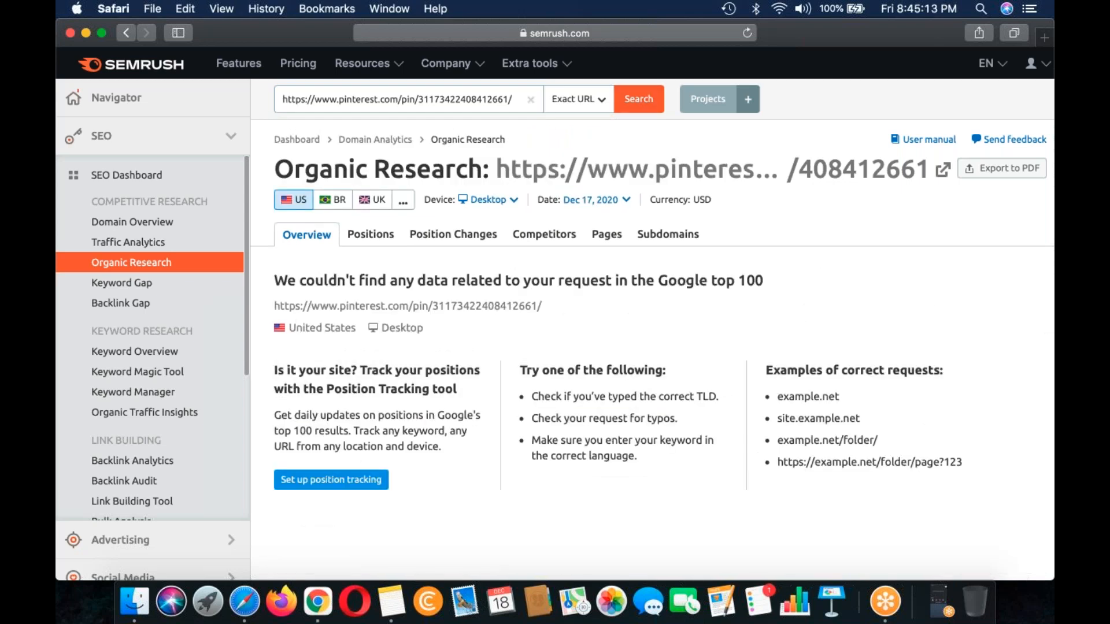
Step: Check the Positions report and the Domain Overview for the Pinterest pin URL
left_click(371, 234)
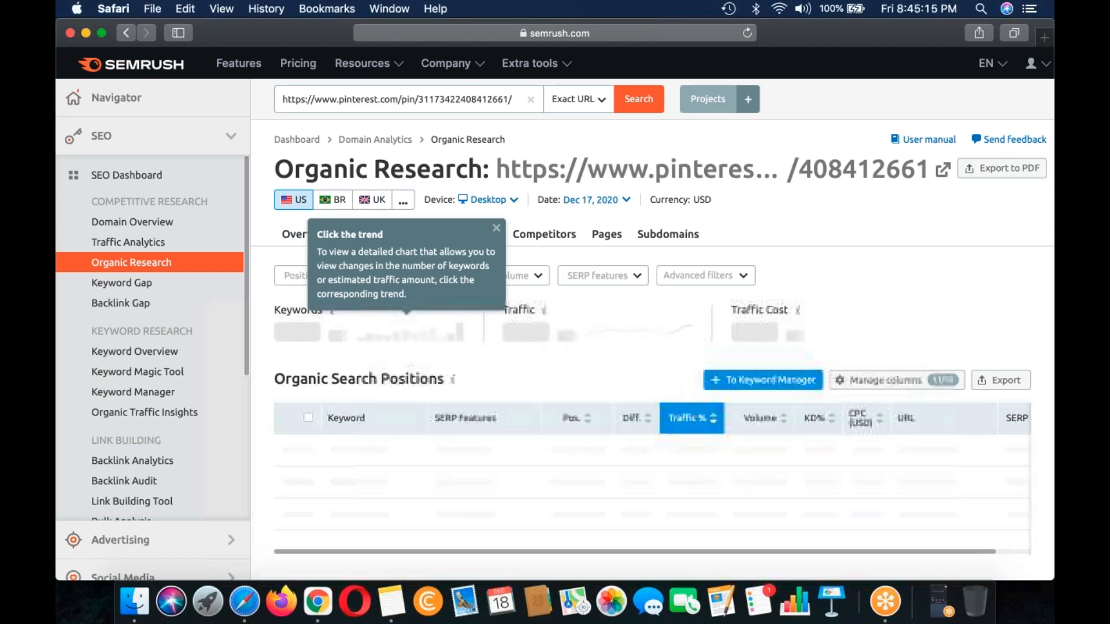
scroll(563, 170, "down", 3)
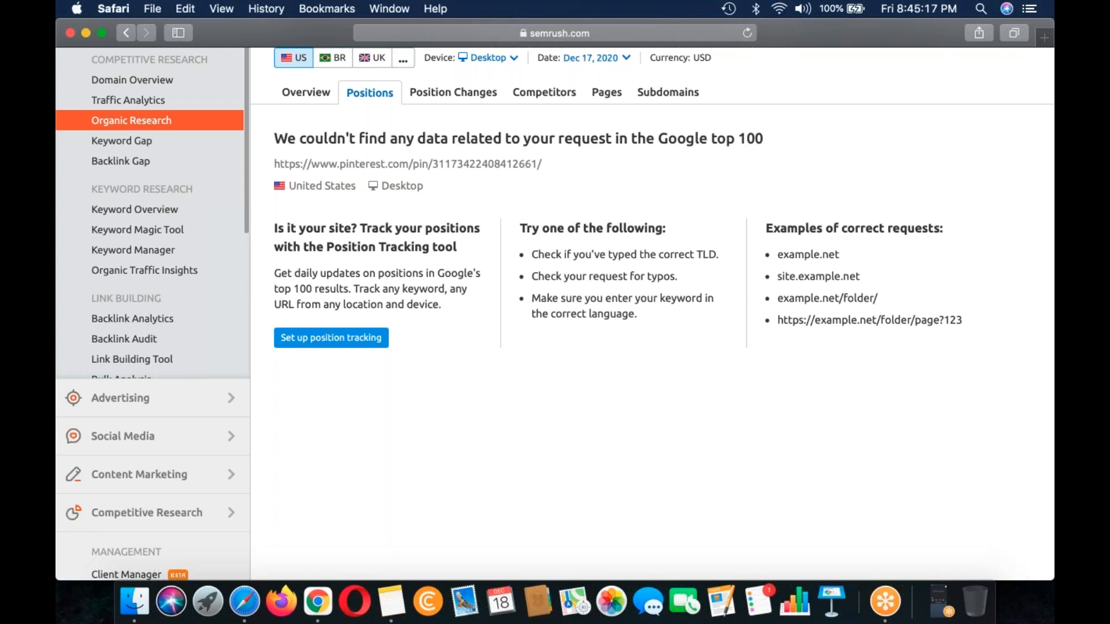
scroll(652, 312, "up", 3)
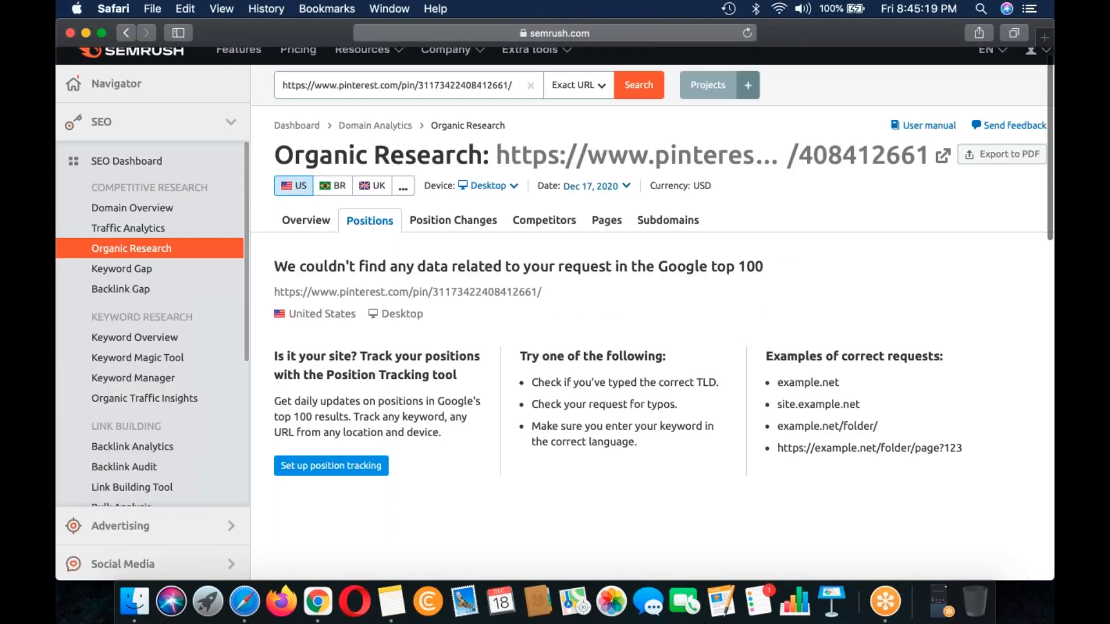
scroll(133, 211, "down", 3)
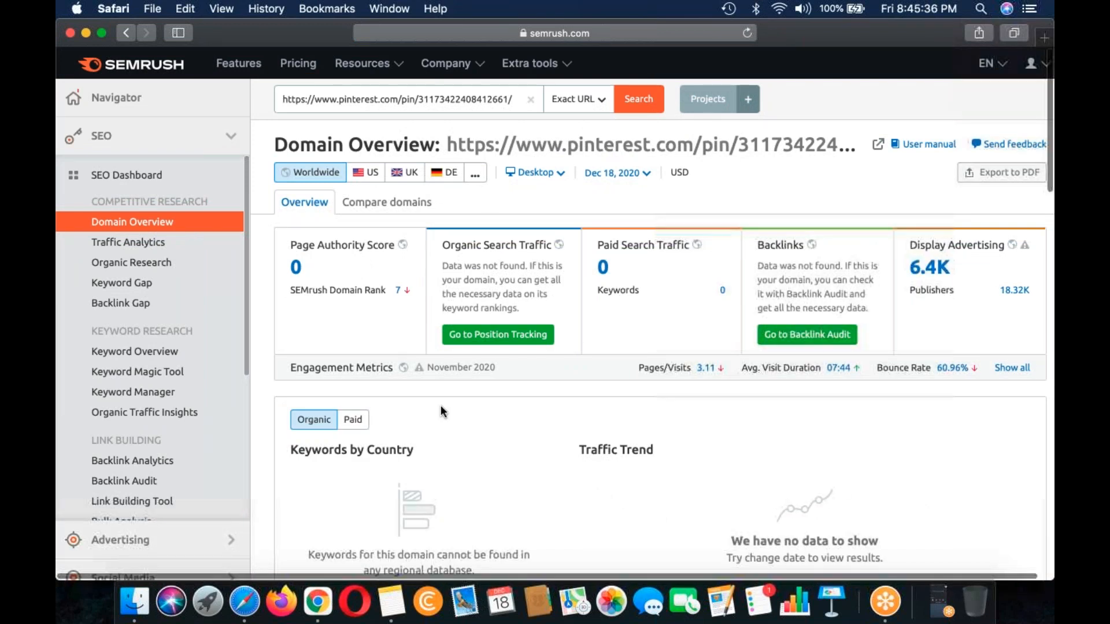
scroll(434, 434, "down", 1)
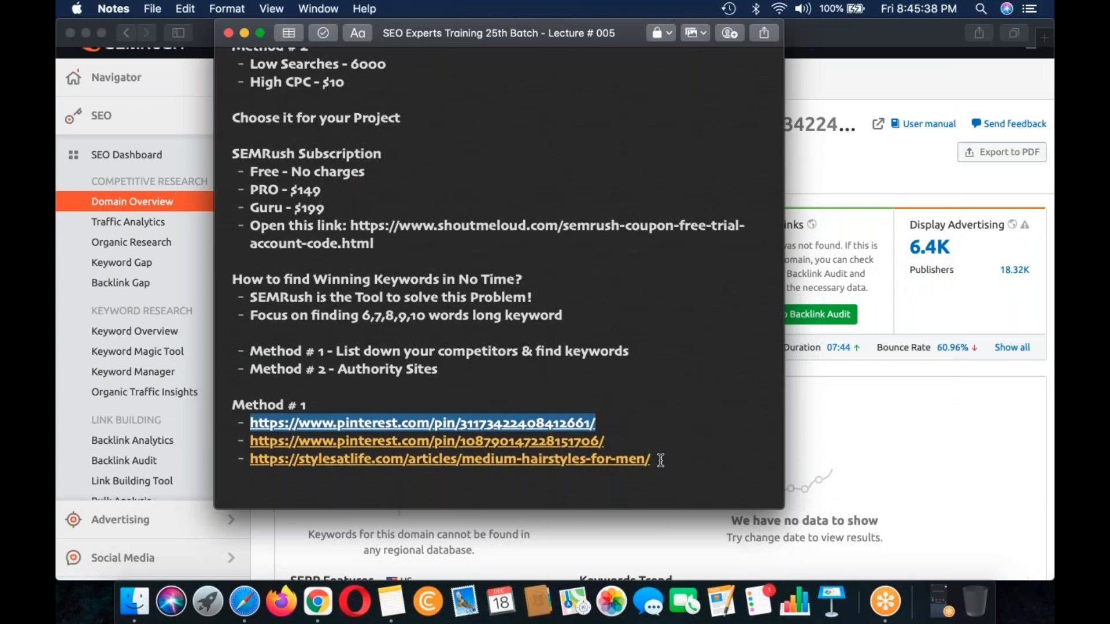
Step: Copy the stylesatlife.com article URL from the note and run it, without its leading dash, in Domain Overview with the Subfolder scope
left_click_drag(653, 460, 250, 459)
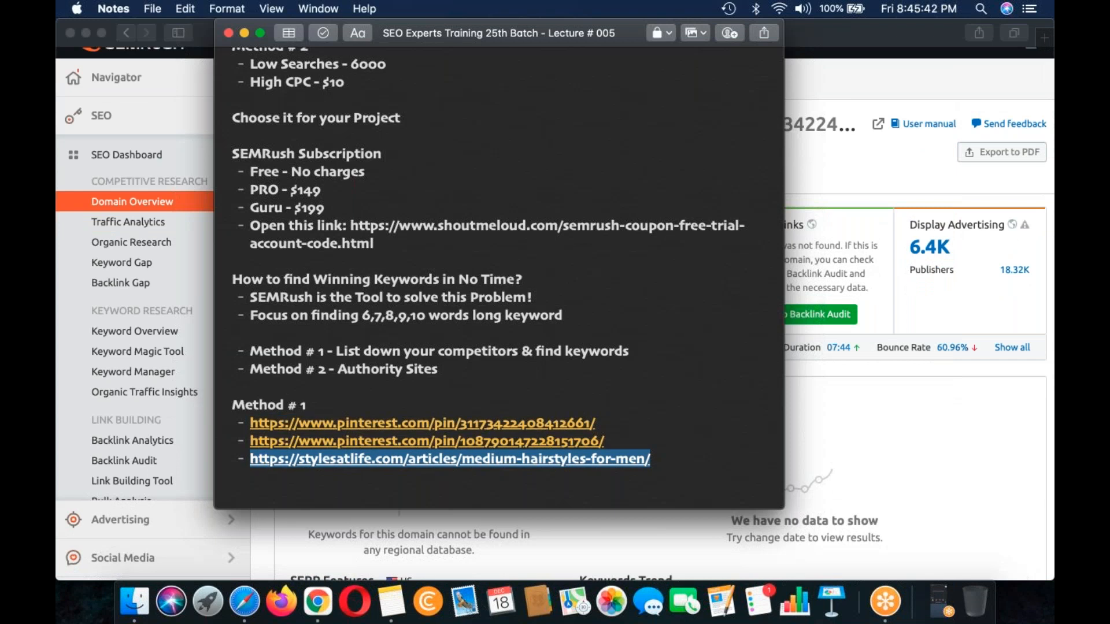
left_click(867, 167)
scroll(491, 118, "up", 1)
left_click(469, 104)
key("super+a")
type("- https://stylesatlife.com/articles/medium-hairstyles-for-men/")
left_click(479, 203)
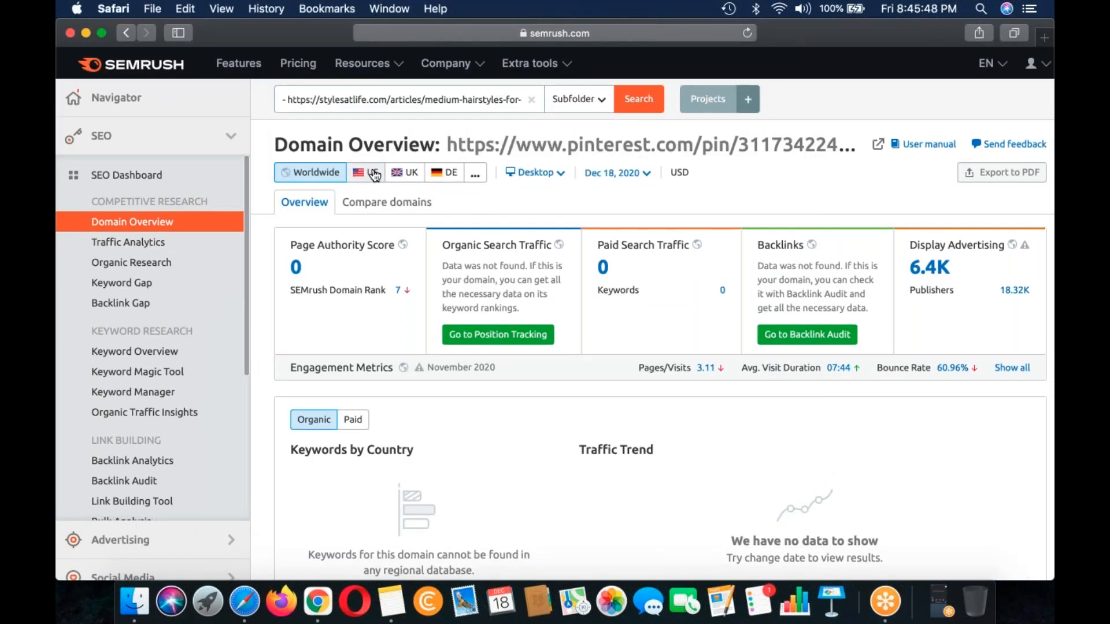
left_click(289, 104)
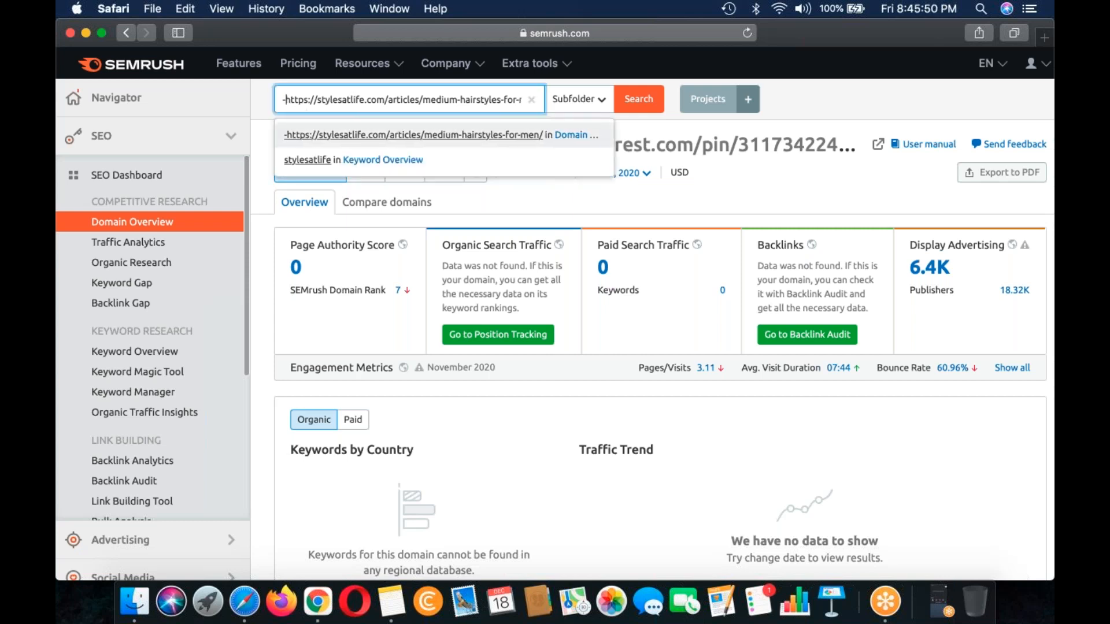
key("BackSpace")
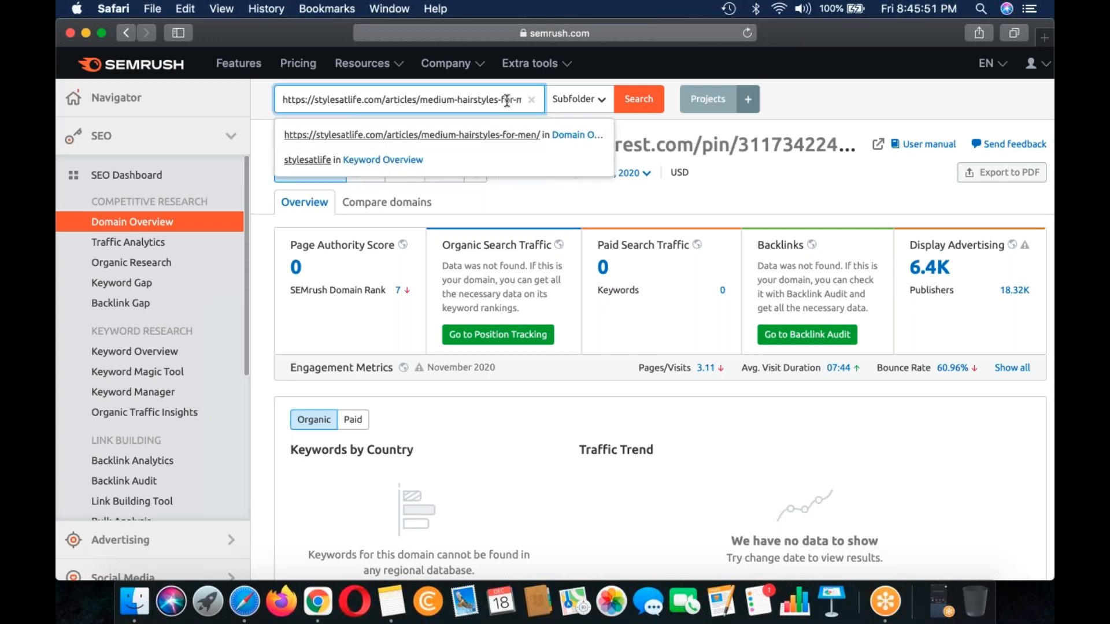
left_click(634, 103)
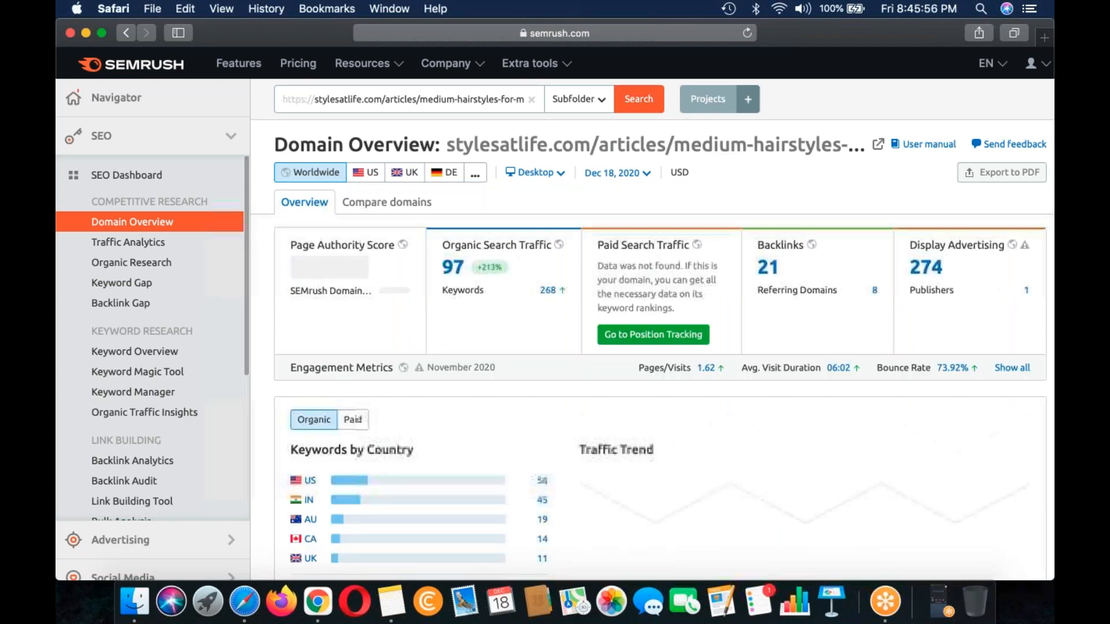
Step: Review the stylesatlife.com article's Domain Overview and open its US keyword positions in Organic Research
scroll(659, 347, "down", 3)
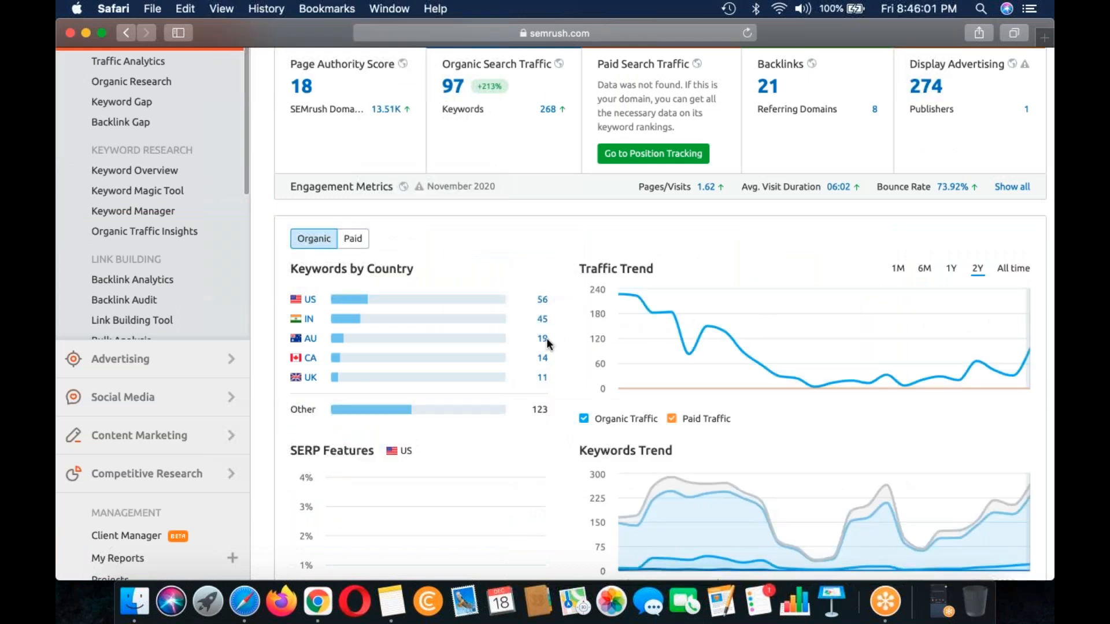
scroll(546, 338, "up", 2)
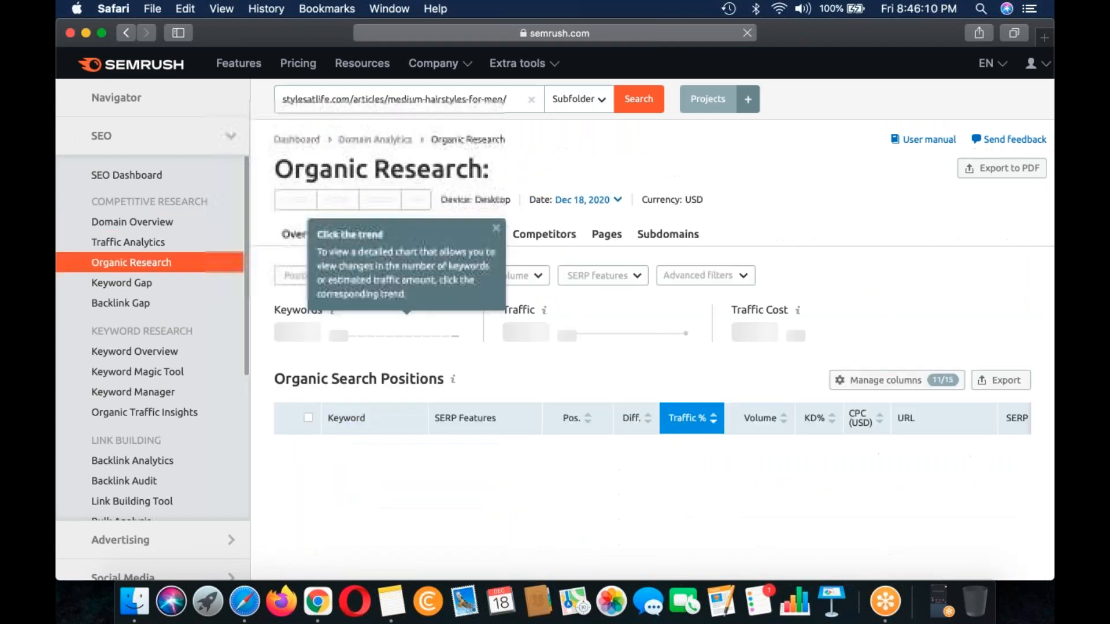
scroll(726, 293, "down", 3)
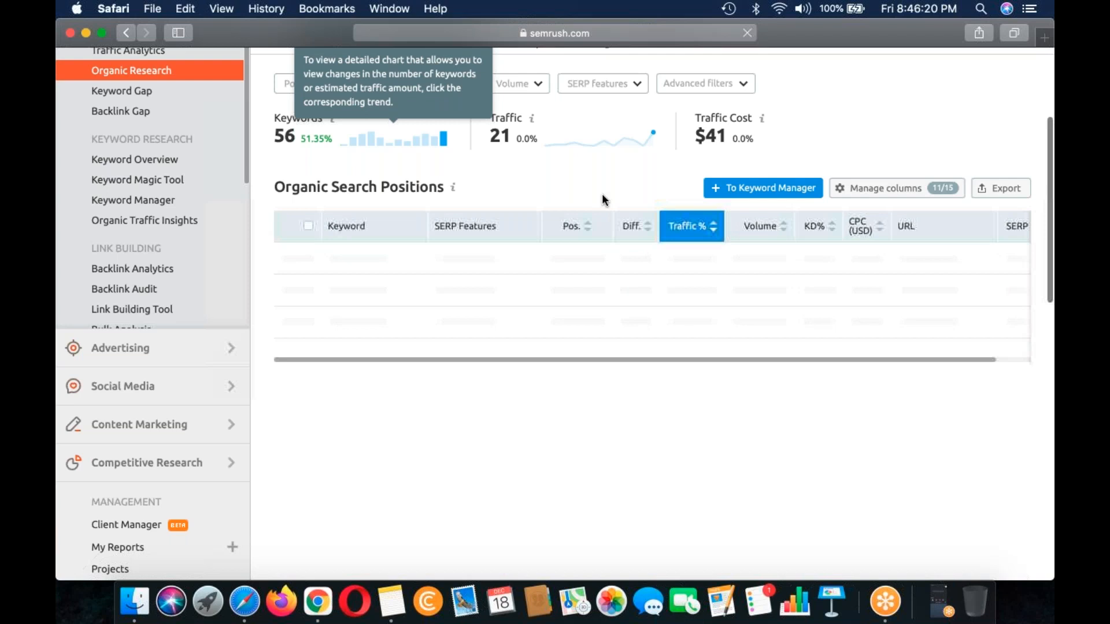
scroll(602, 200, "up", 3)
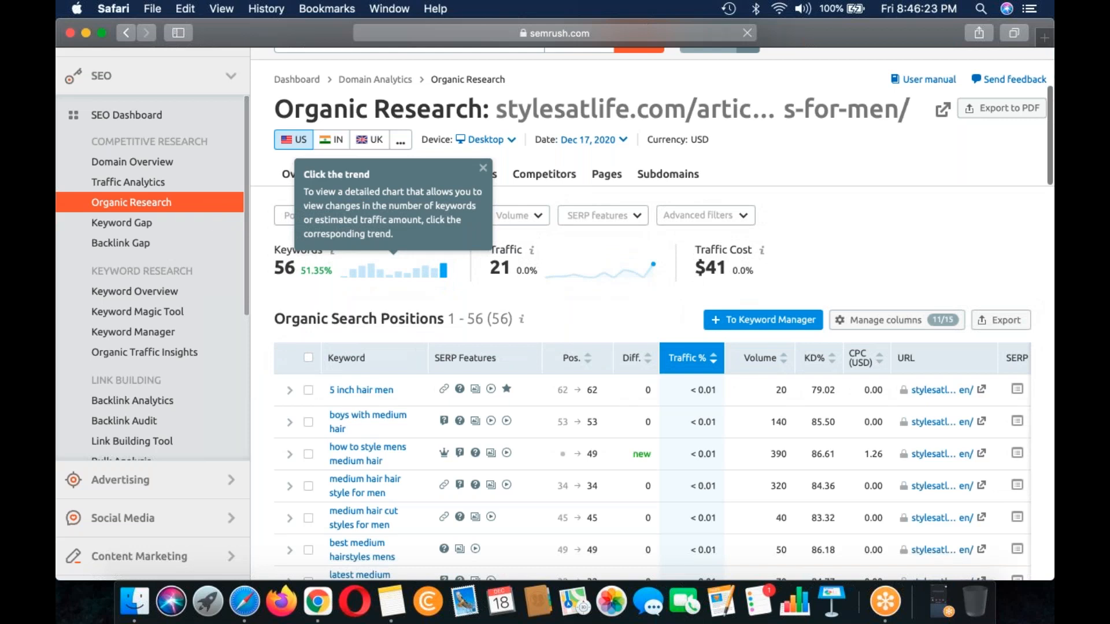
Step: Filter the article's organic keywords to include only those with a words count greater than 4
scroll(702, 201, "down", 1)
left_click(702, 201)
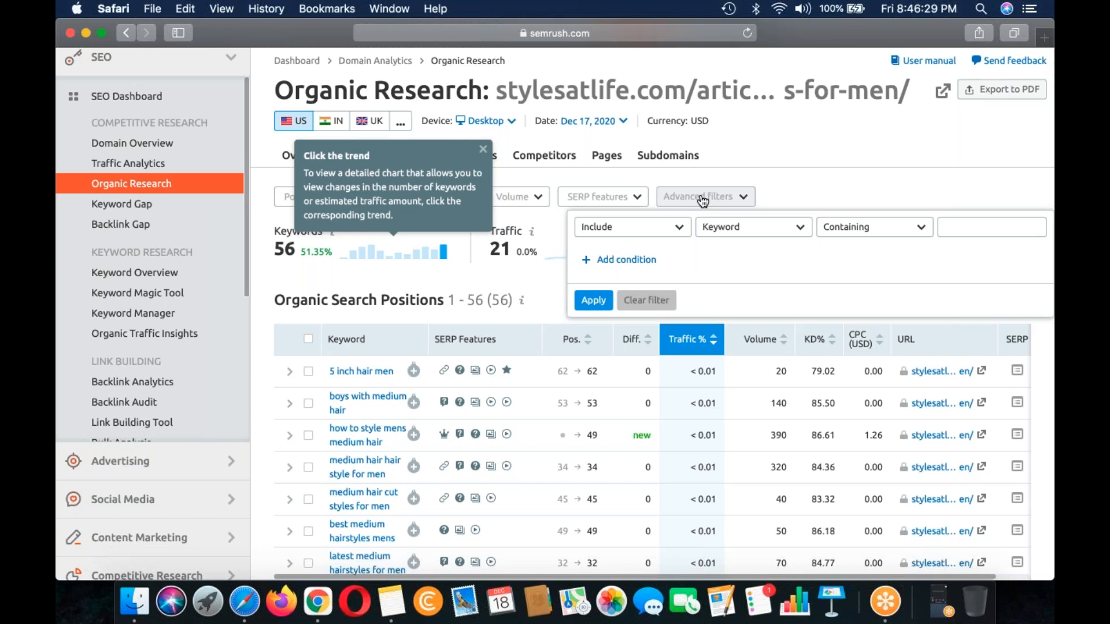
left_click(751, 227)
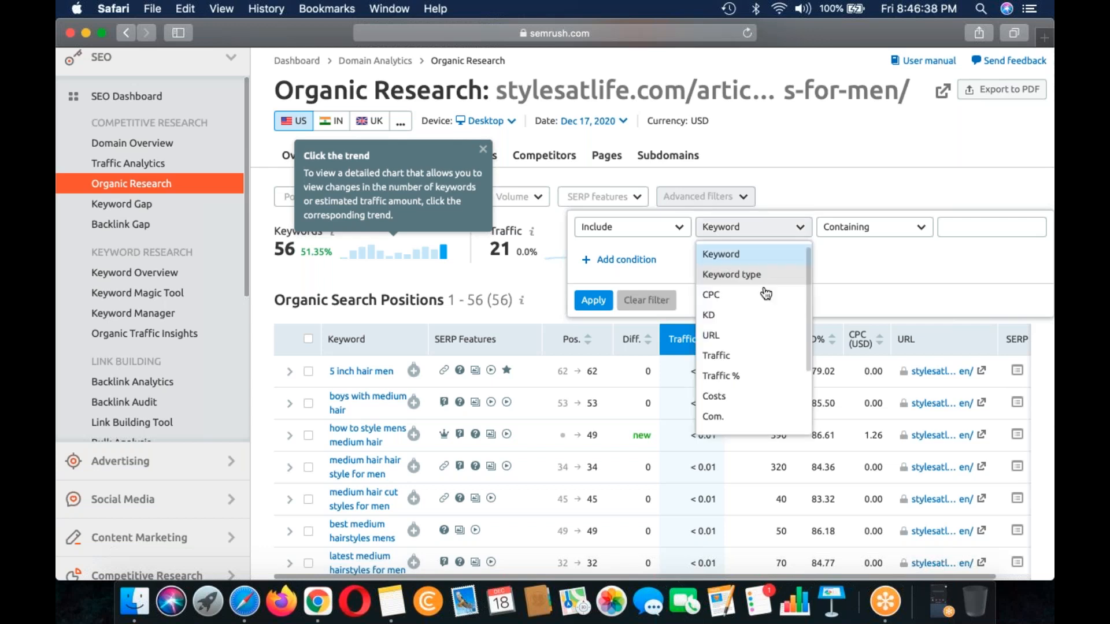
scroll(763, 289, "down", 3)
left_click(752, 396)
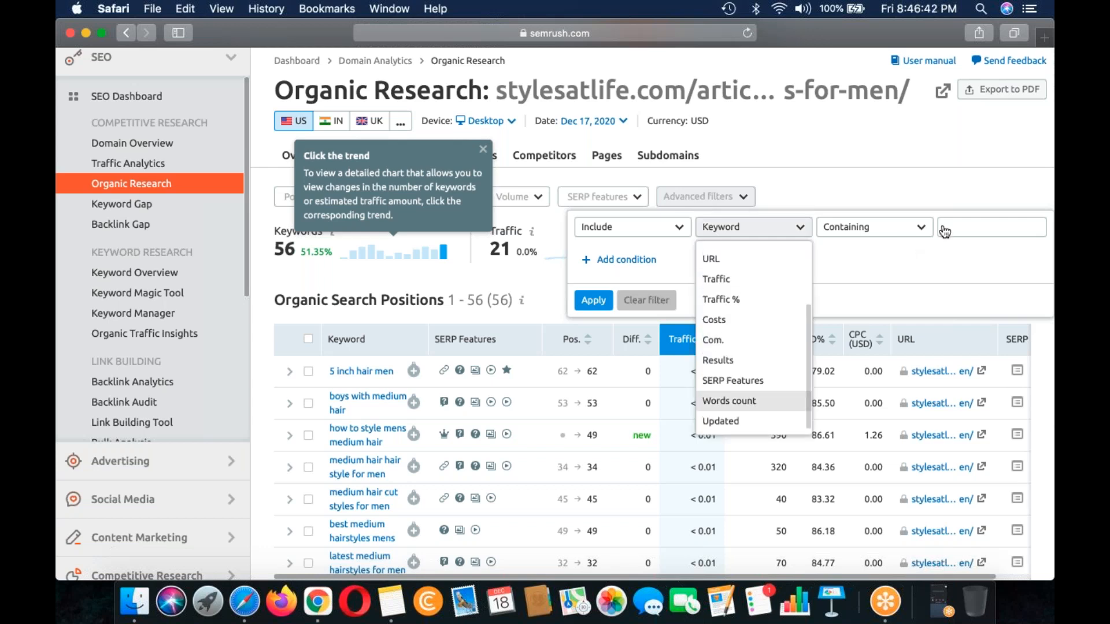
left_click(977, 228)
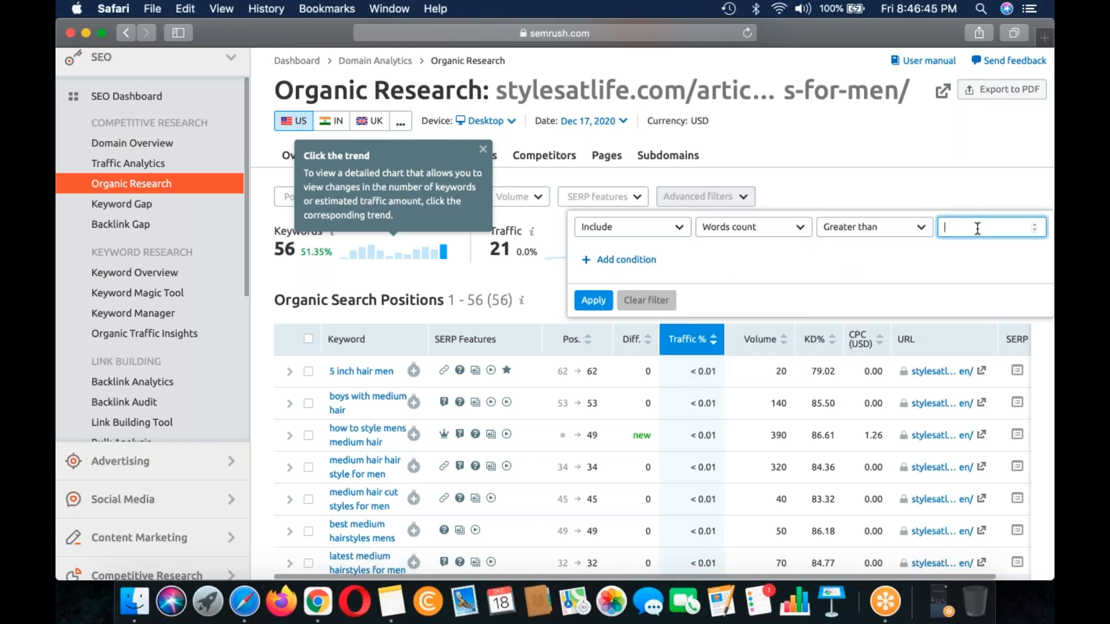
type("4")
left_click_drag(780, 36, 701, 54)
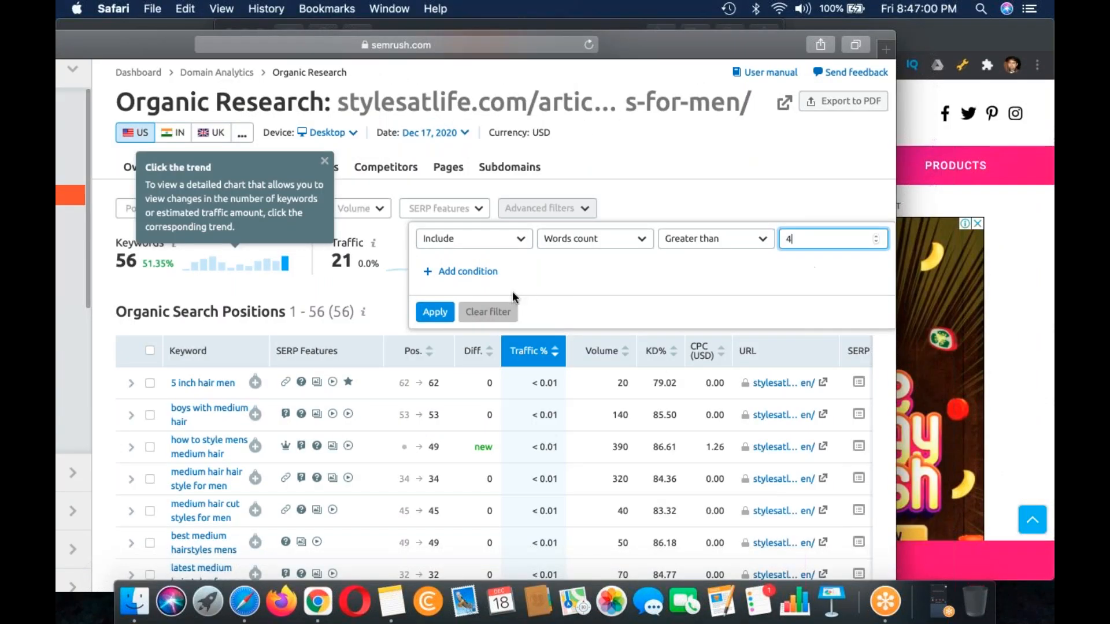
left_click(434, 312)
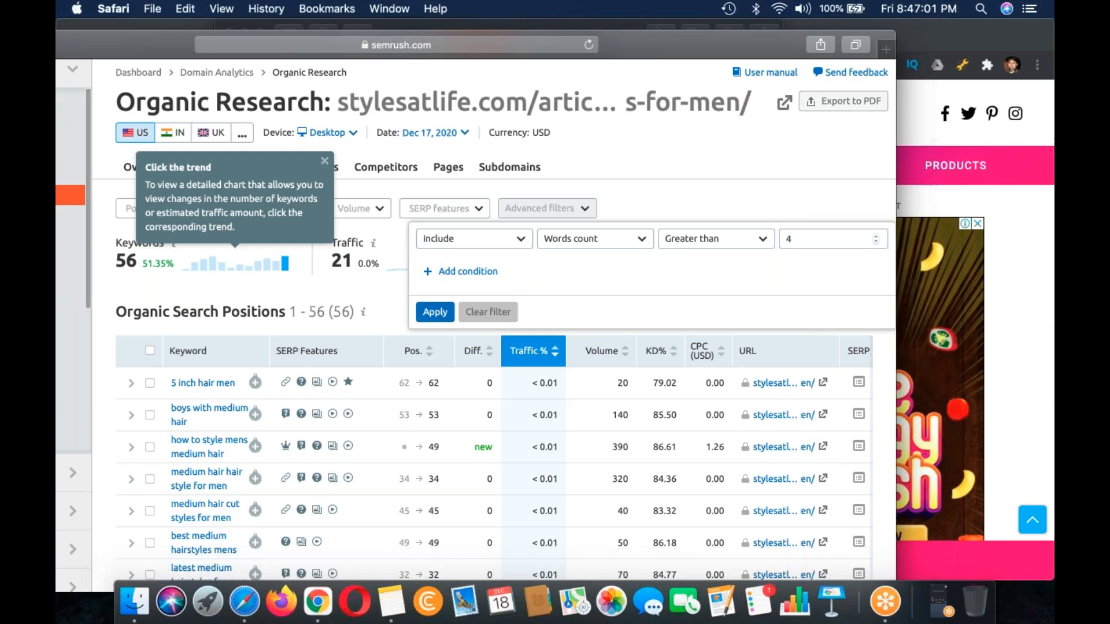
left_click(424, 305)
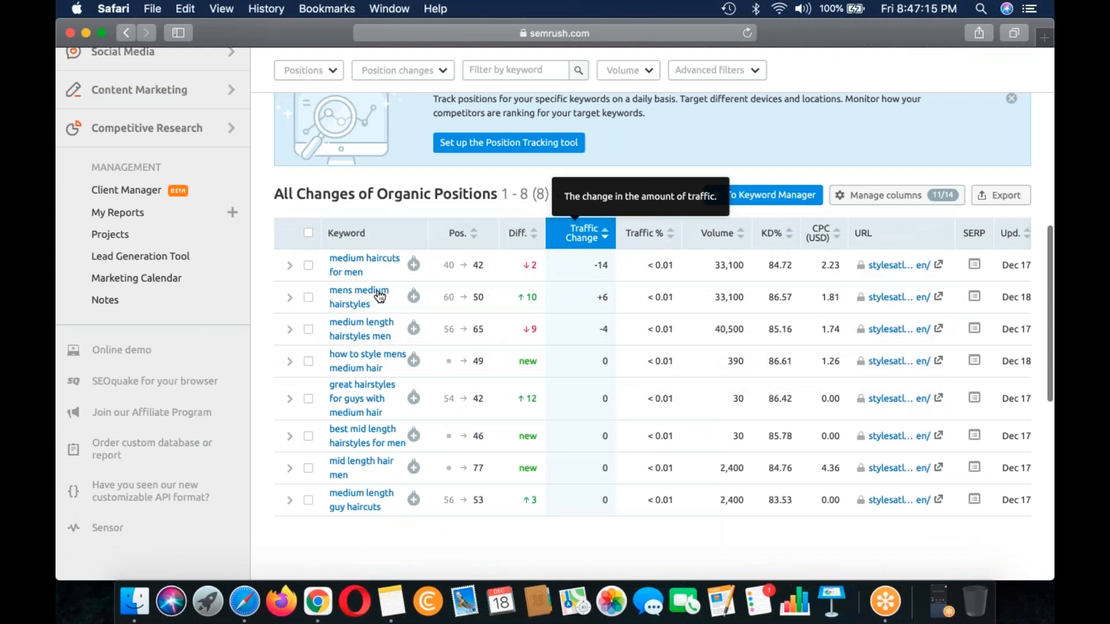
Step: Review the article's Position Changes report and the keyword trend and top keywords in the Organic Research Overview
scroll(382, 297, "up", 3)
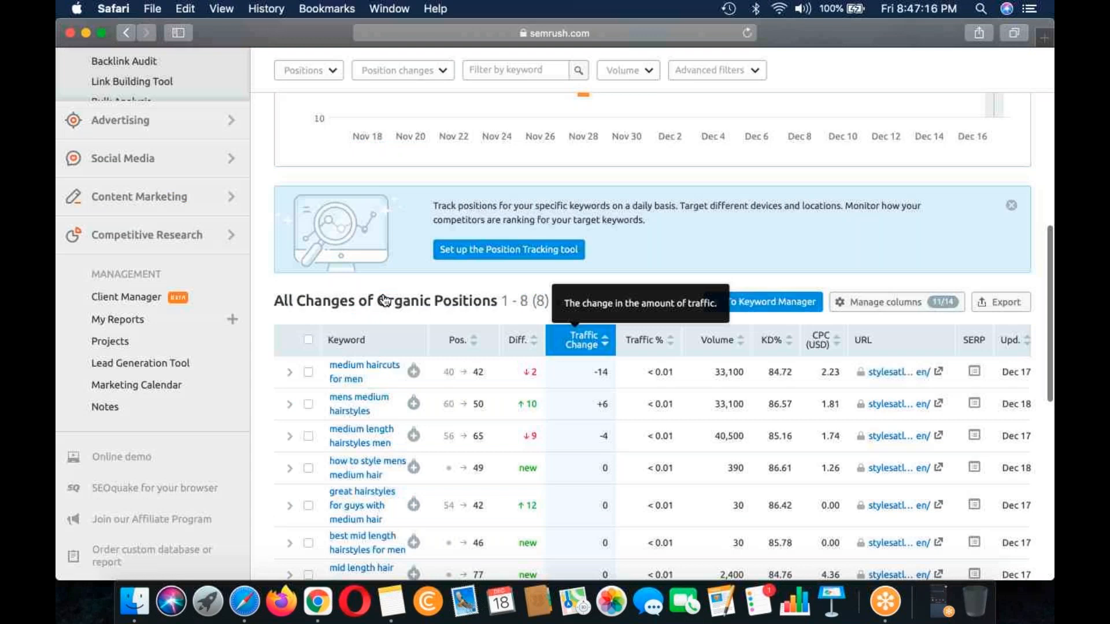
scroll(385, 300, "up", 5)
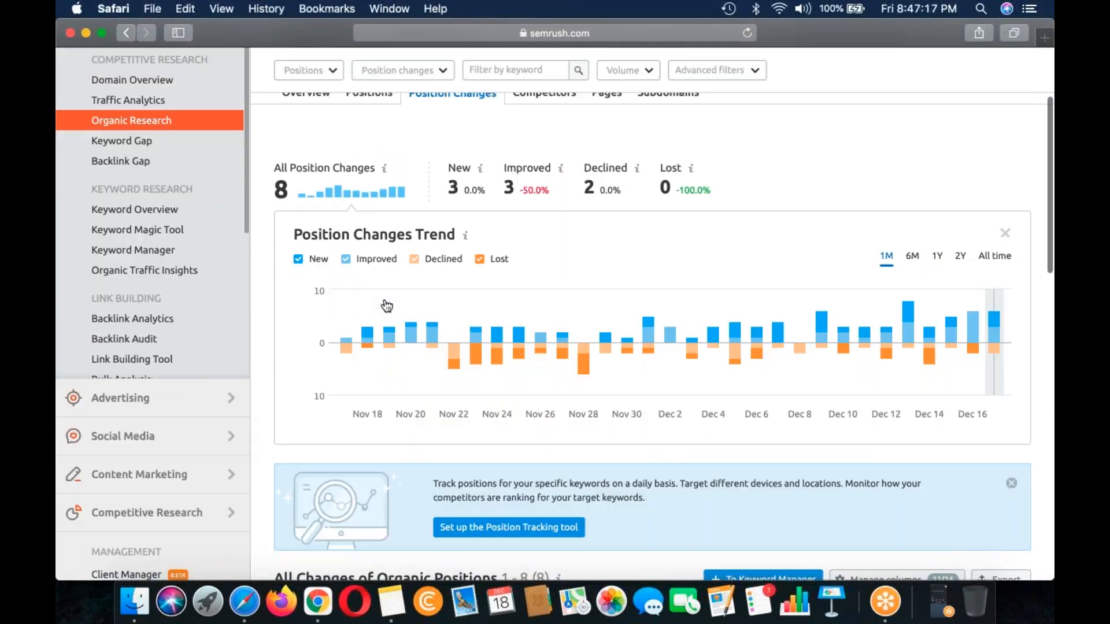
scroll(537, 297, "up", 2)
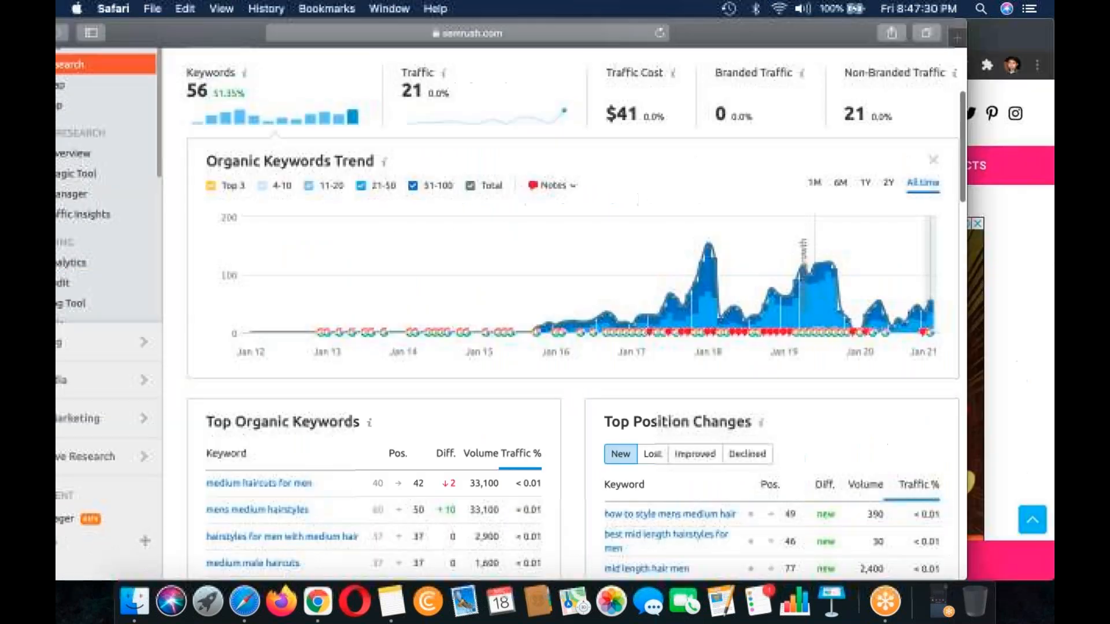
scroll(567, 312, "down", 2)
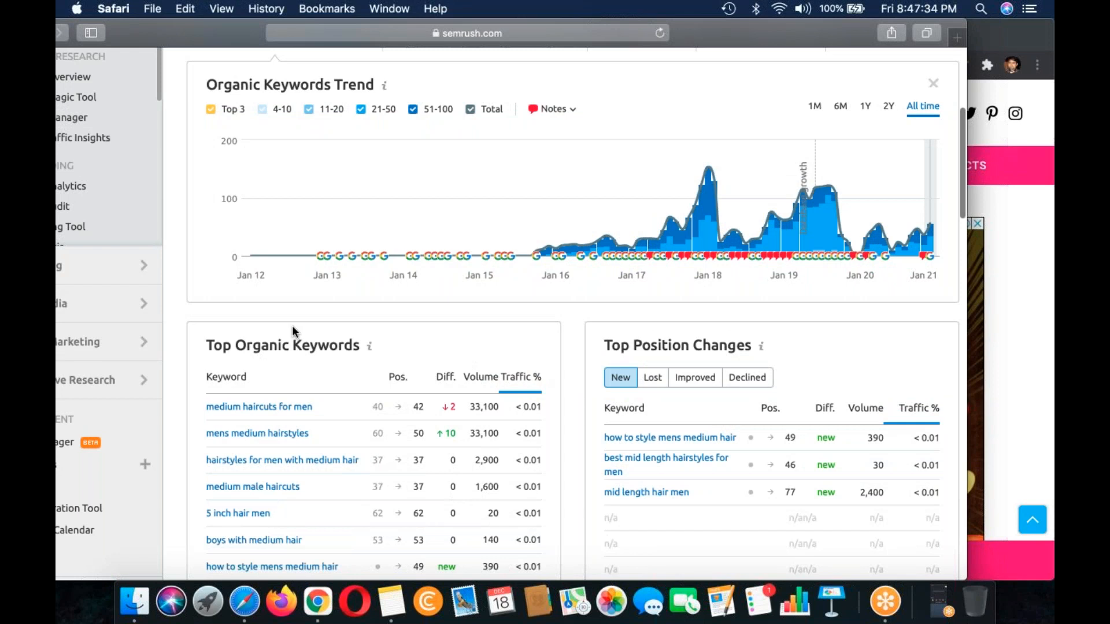
scroll(293, 325, "down", 5)
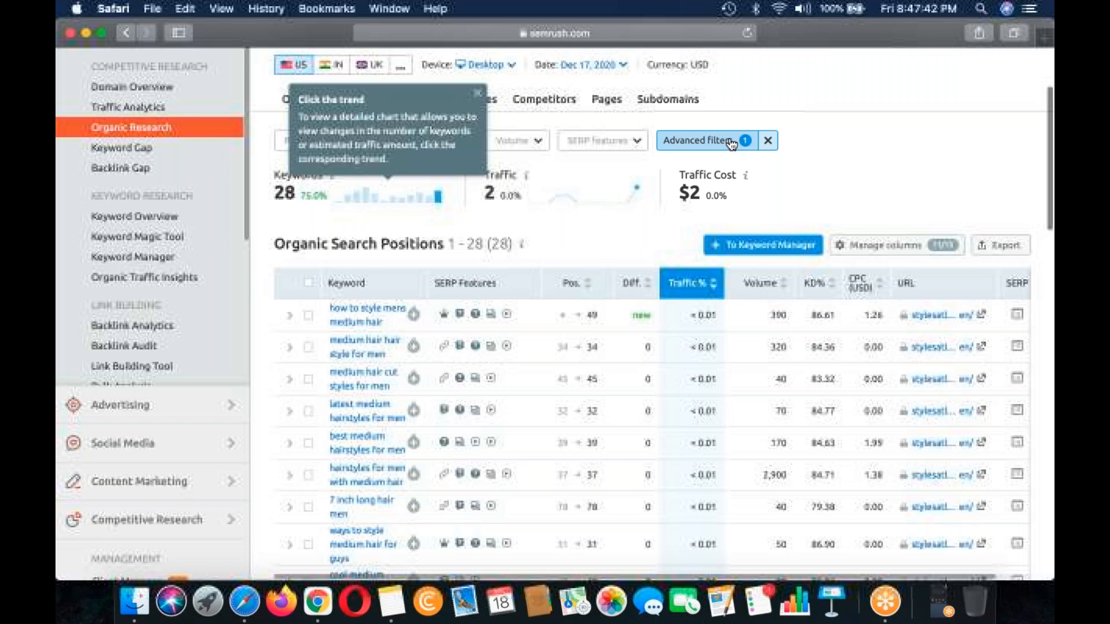
Step: Review the filtered long-tail keywords in the Positions report and export the list, allowing the site's download
left_click(731, 142)
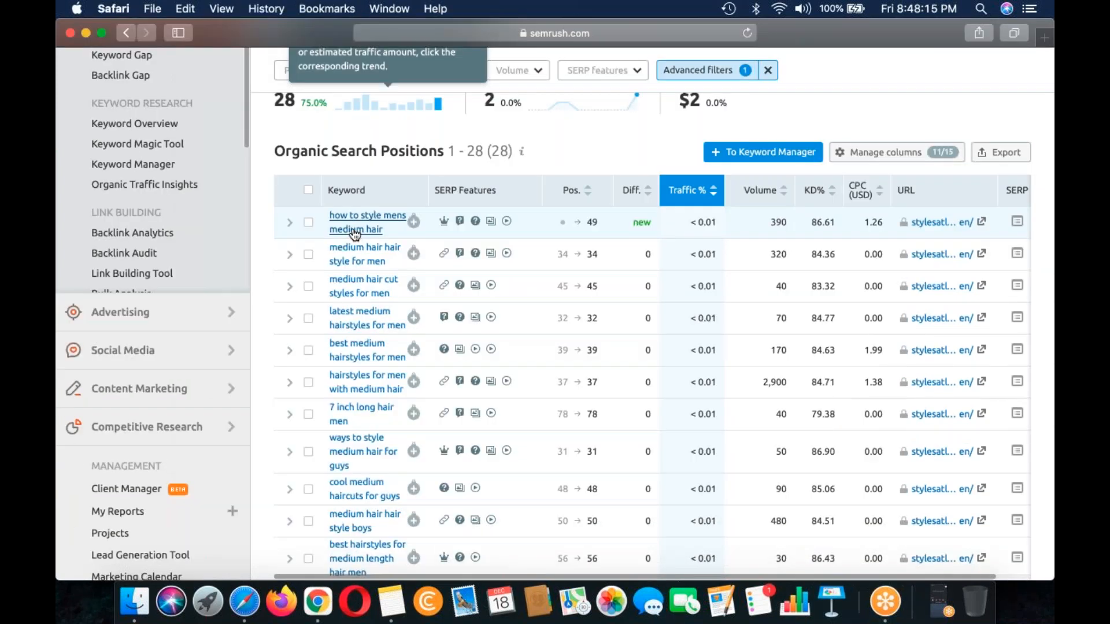
scroll(355, 234, "up", 3)
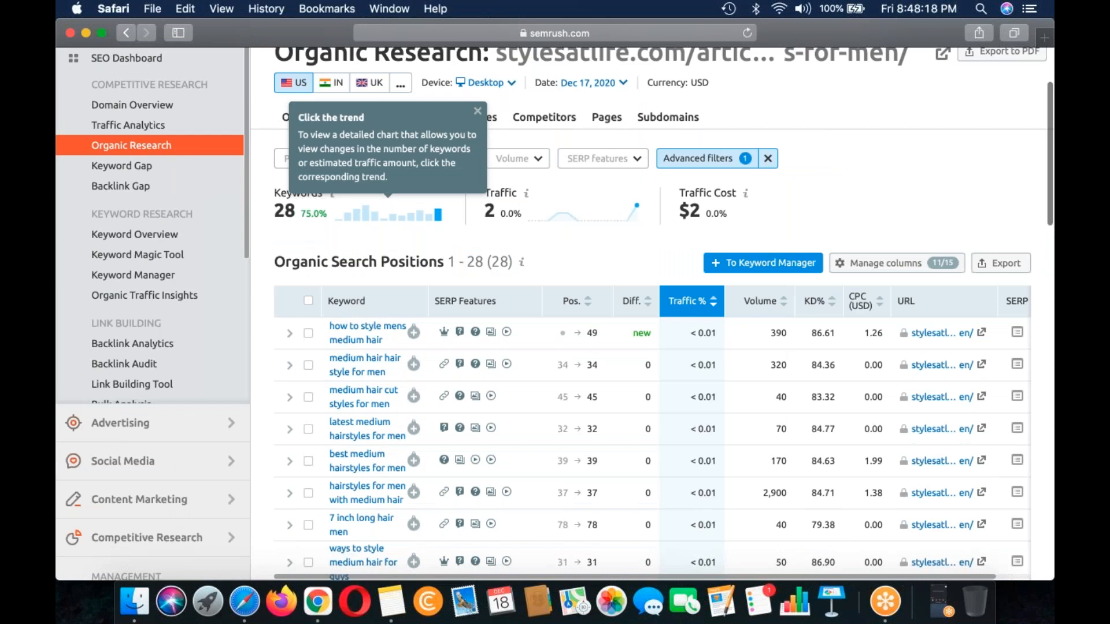
scroll(520, 422, "up", 1)
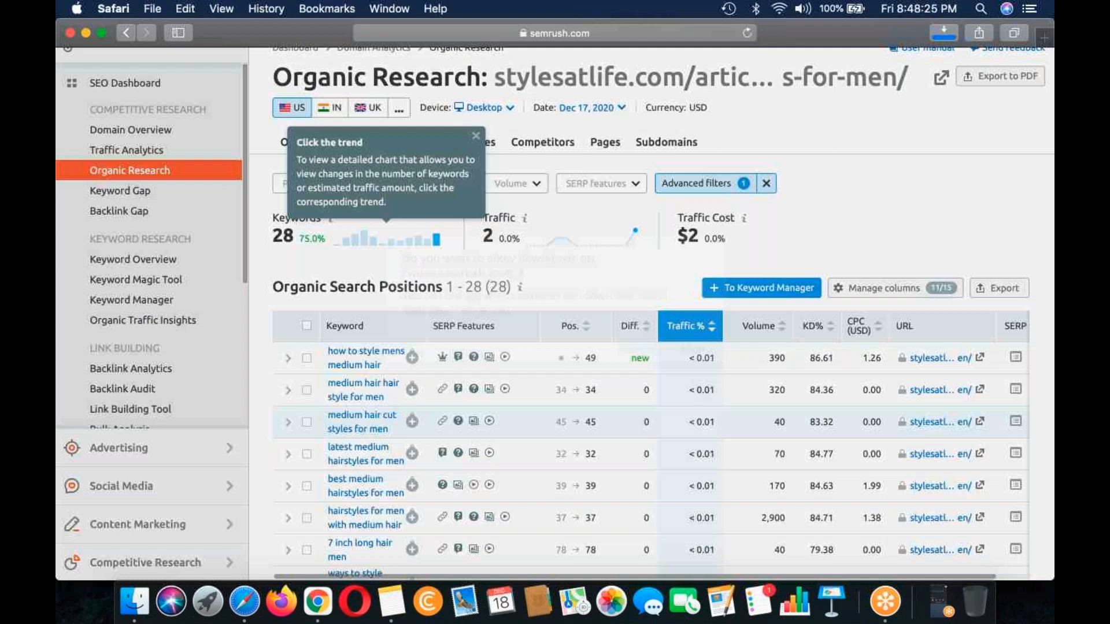
key("Return")
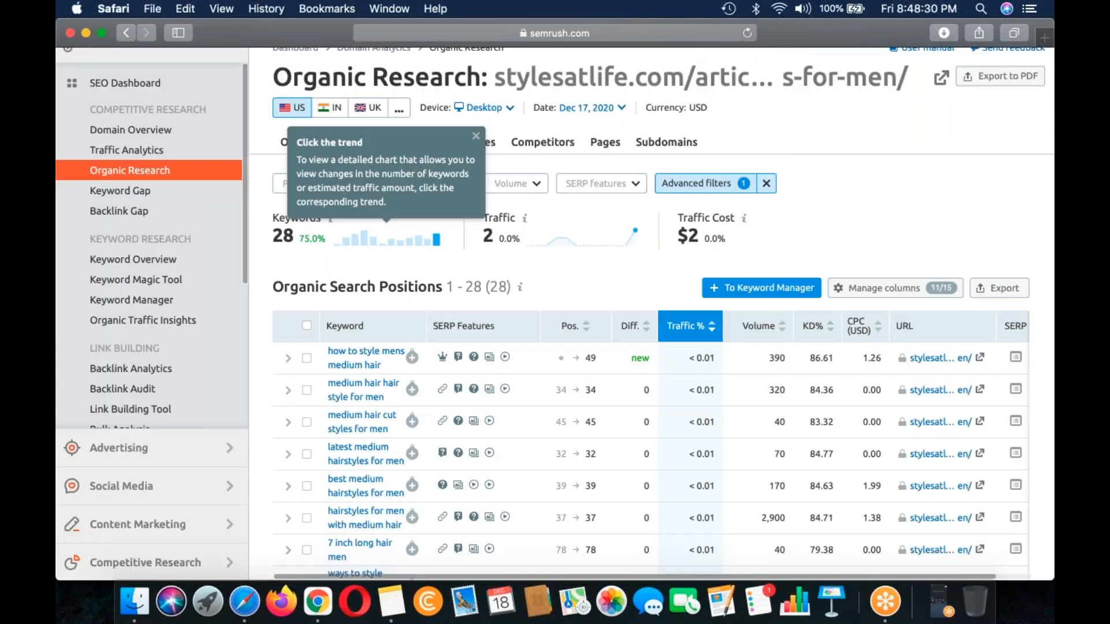
scroll(650, 347, "down", 3)
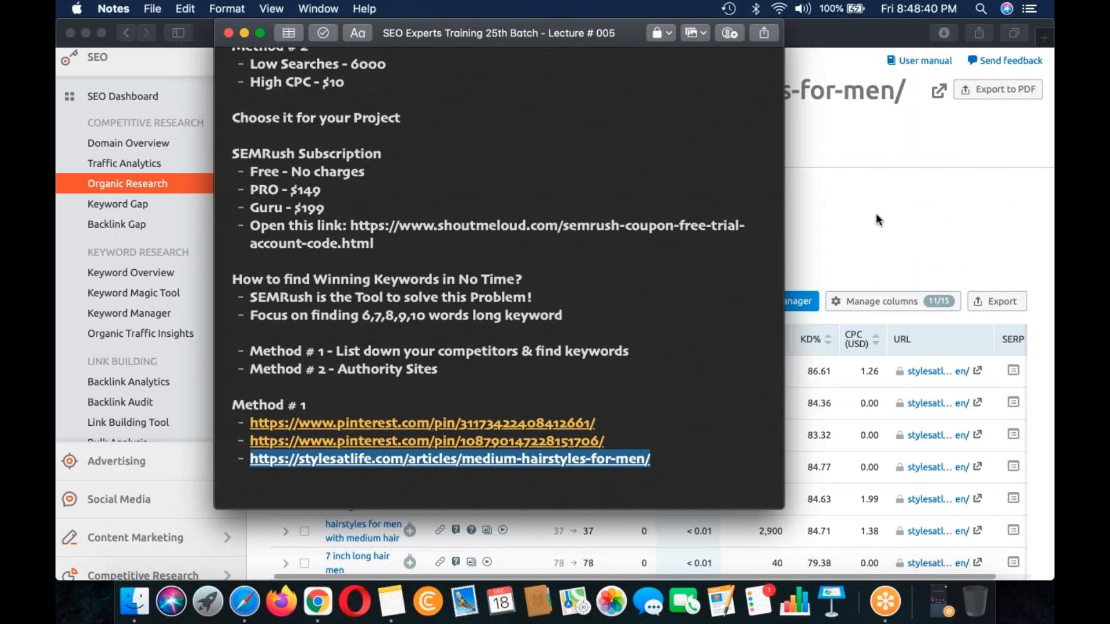
left_click(875, 212)
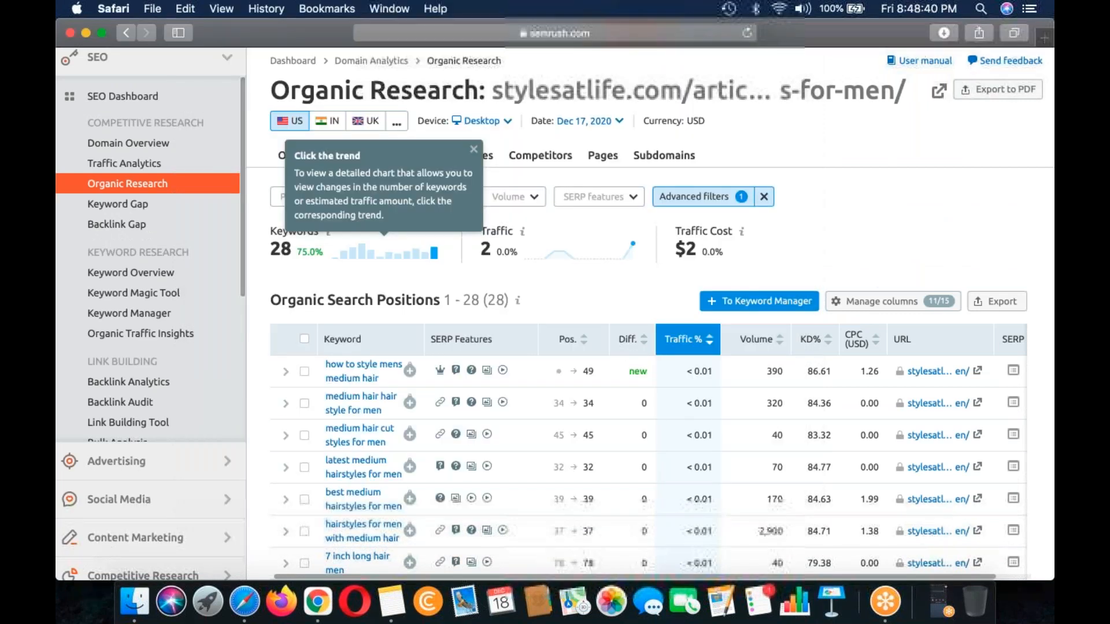
left_click(328, 588)
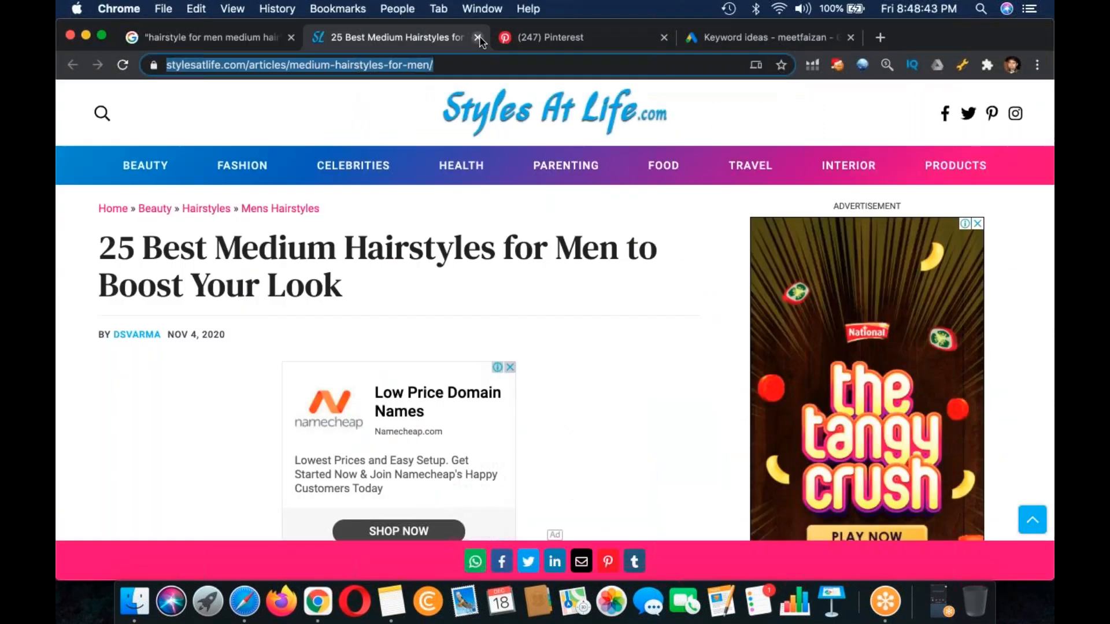
left_click(477, 37)
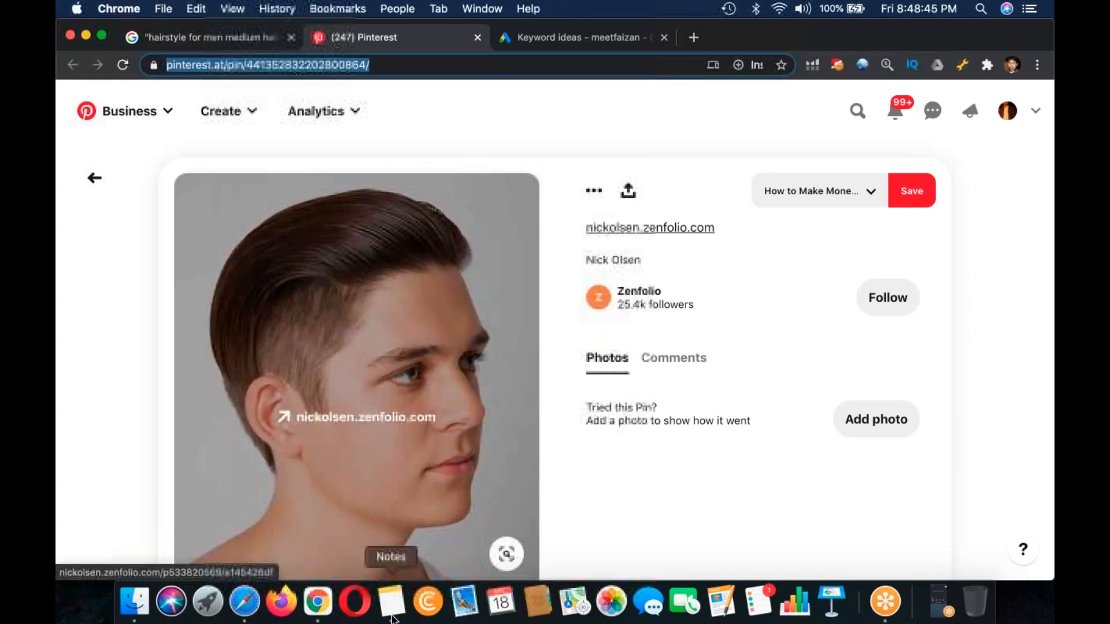
left_click(391, 601)
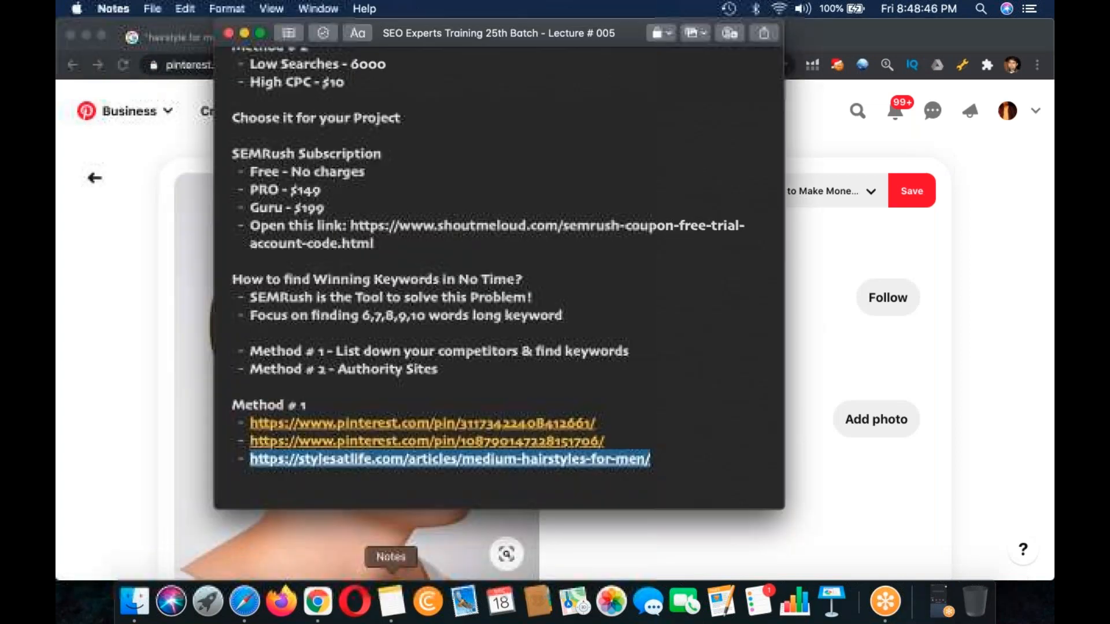
left_click(671, 462)
key("Return")
key("super+v")
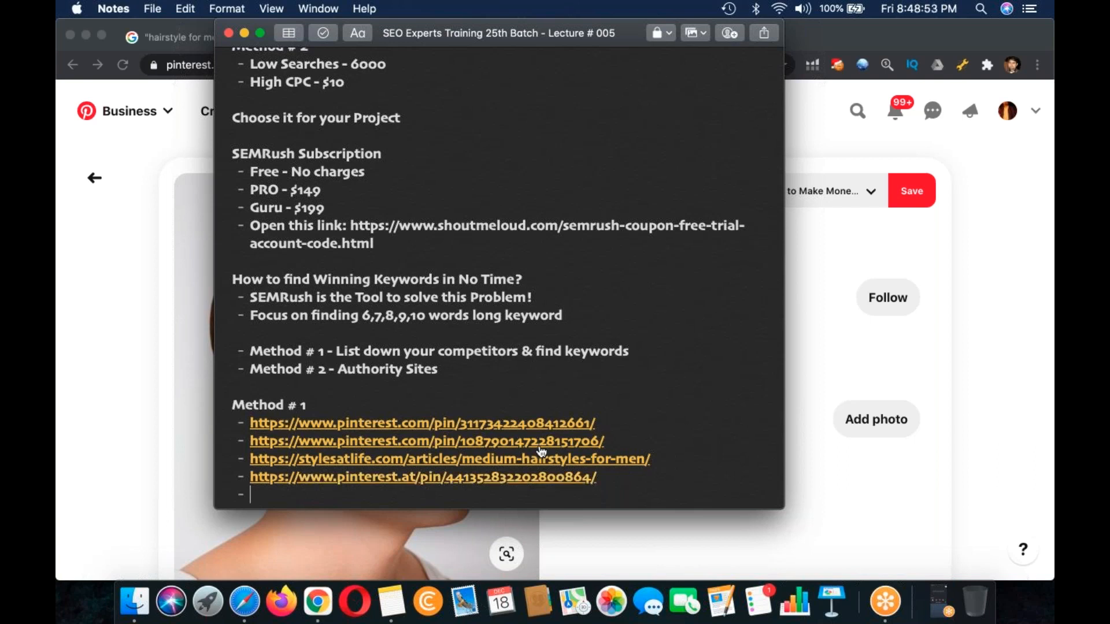
Step: Copy the first Pinterest URL from the note and replace the article URL in SEMrush's search with it in Safari
left_click_drag(598, 423, 248, 429)
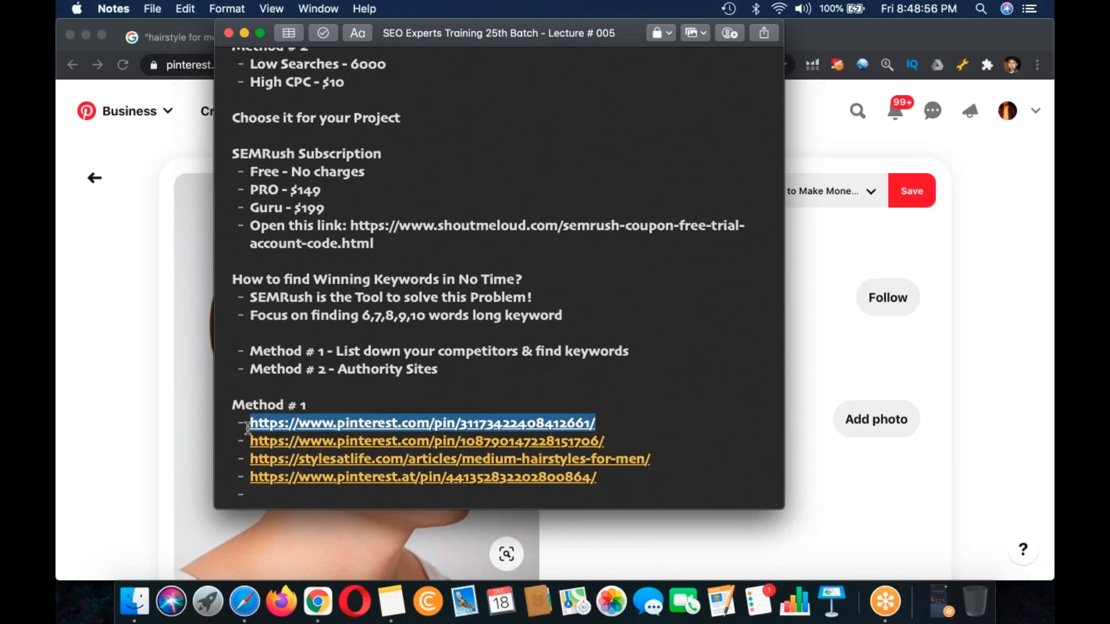
left_click(94, 455)
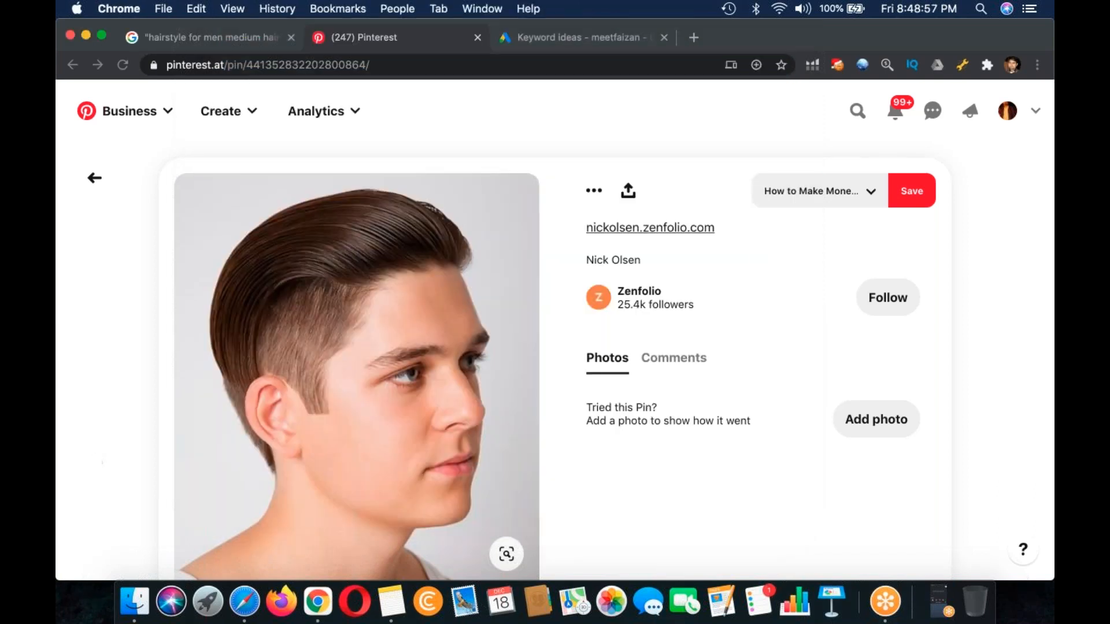
left_click(245, 601)
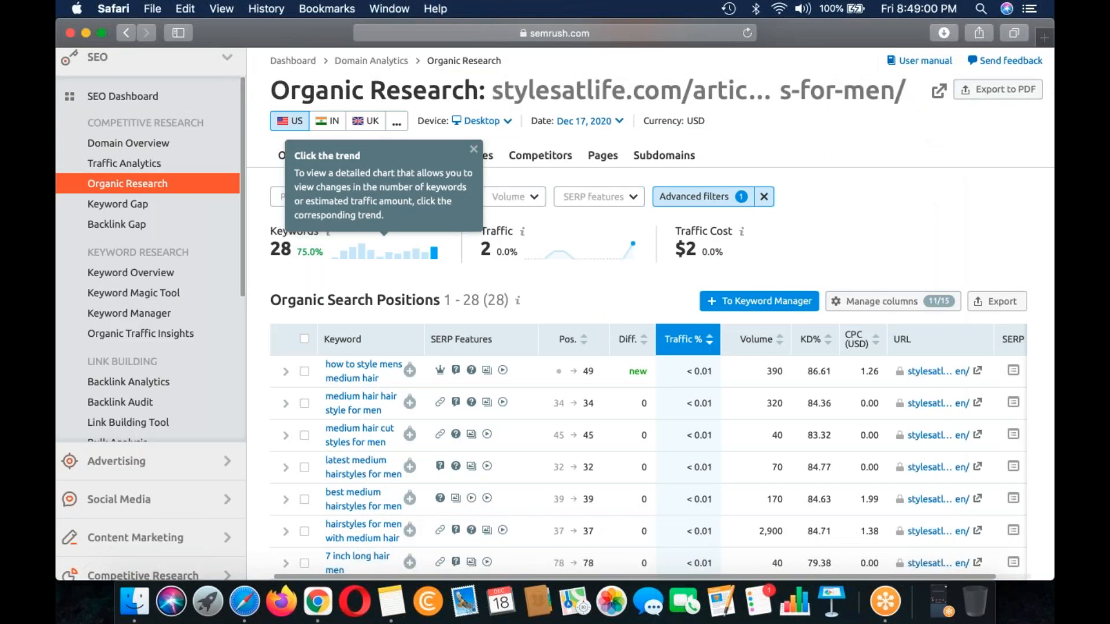
scroll(708, 138, "up", 2)
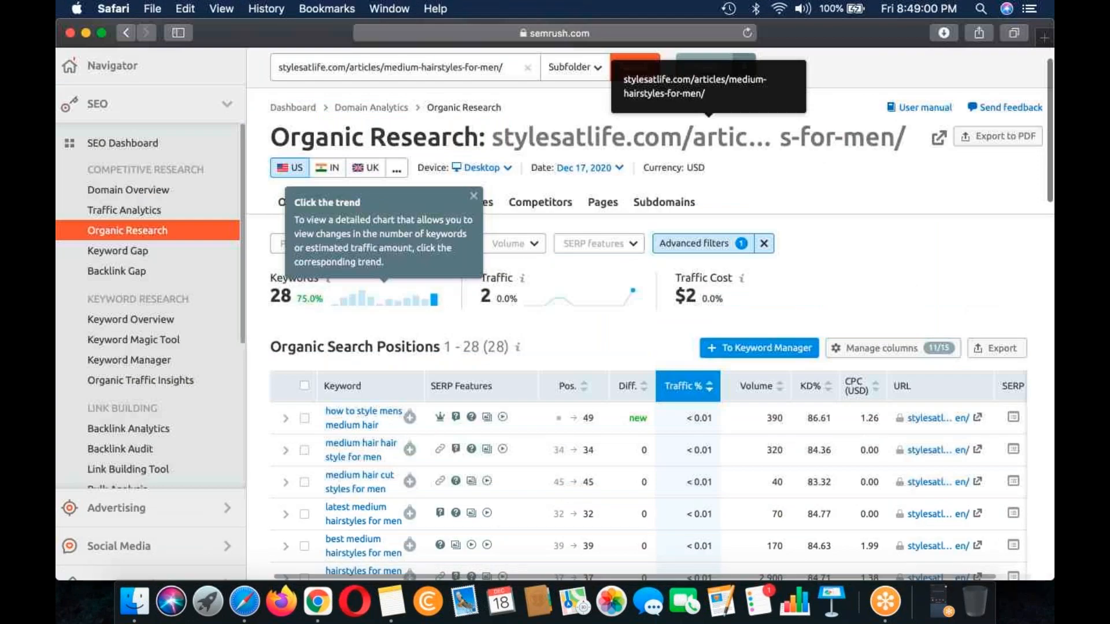
triple_click(495, 68)
key("super+v")
Step: Remove the leading dash from the pasted Pinterest URL and run it in Organic Research with the Exact URL scope
left_click(283, 68)
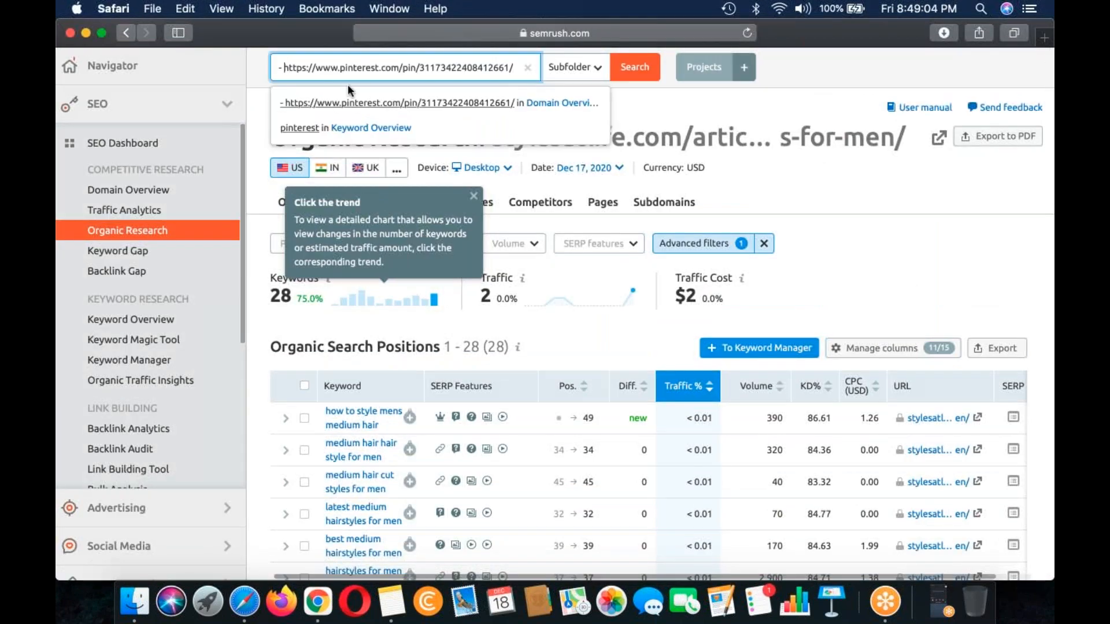
key("BackSpace")
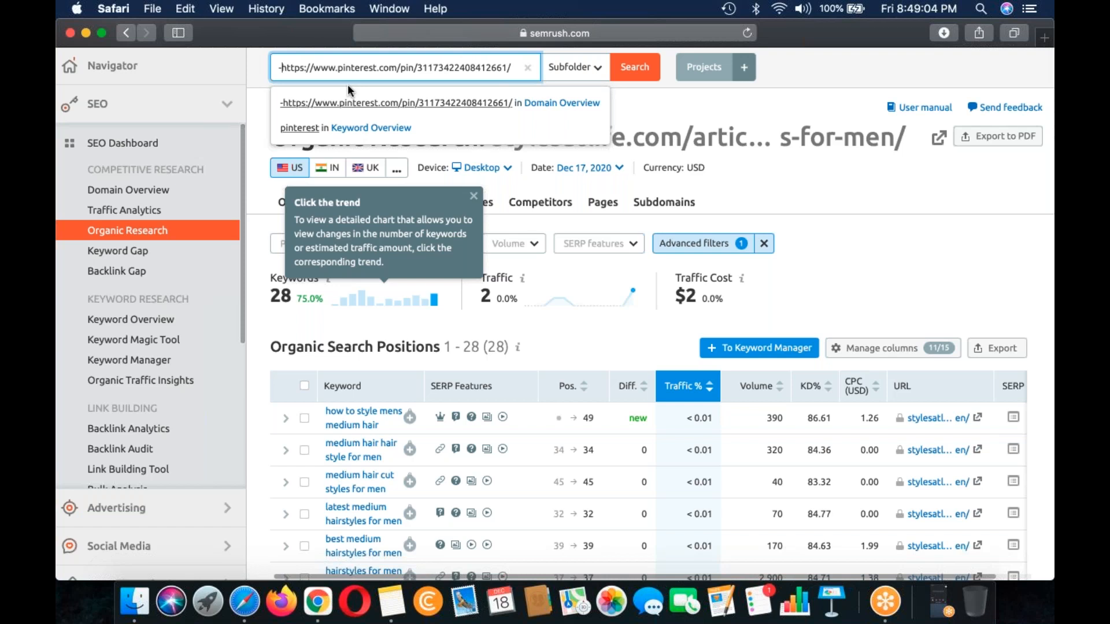
key("BackSpace")
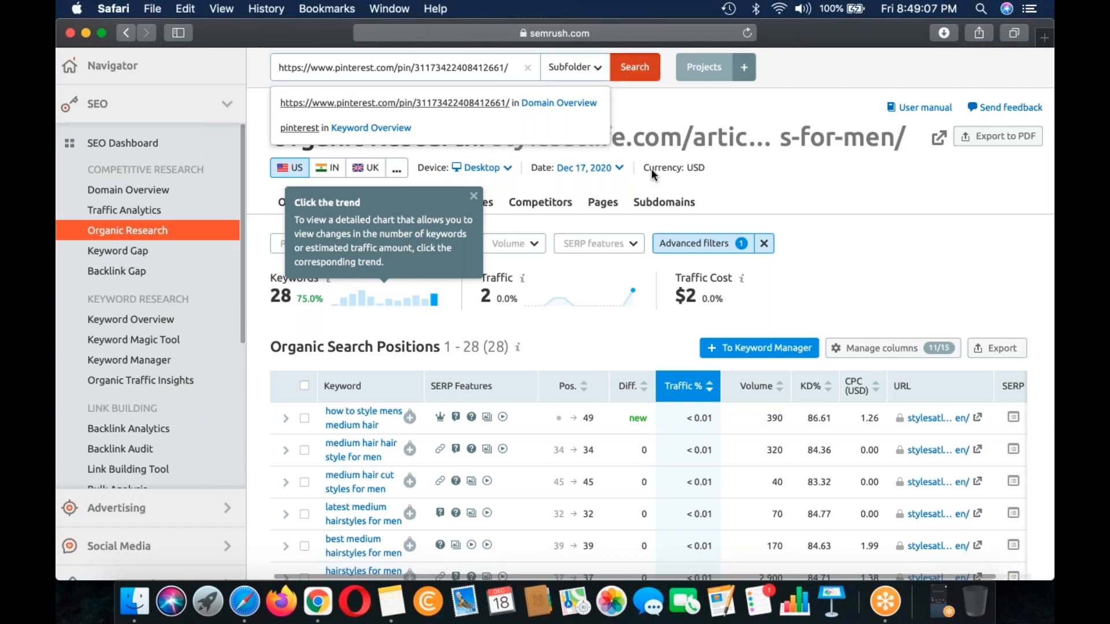
key("Return")
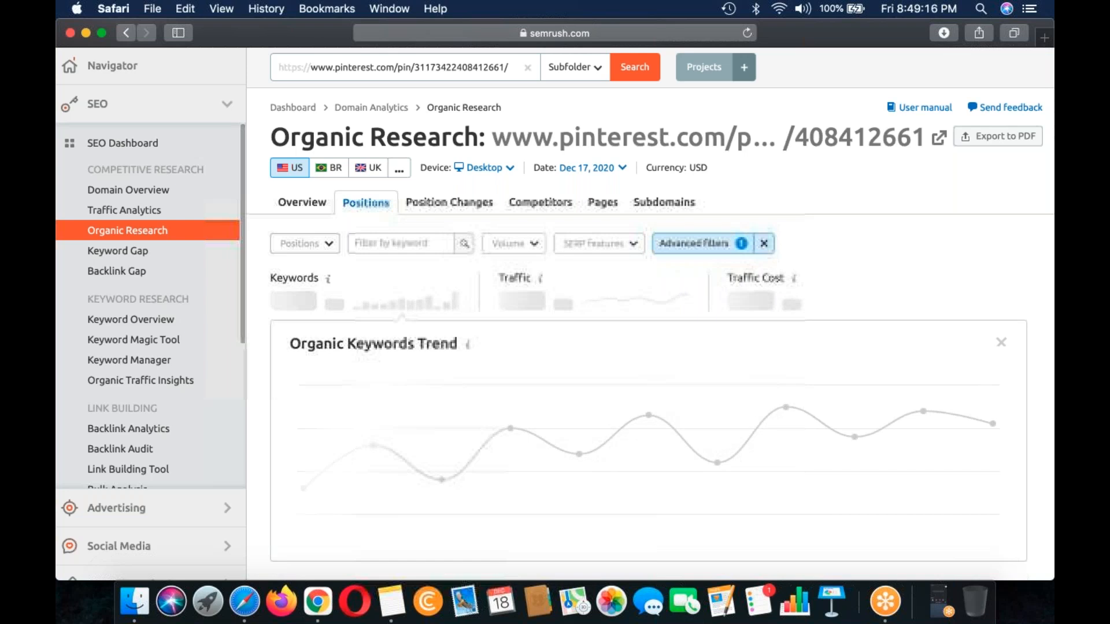
left_click(574, 67)
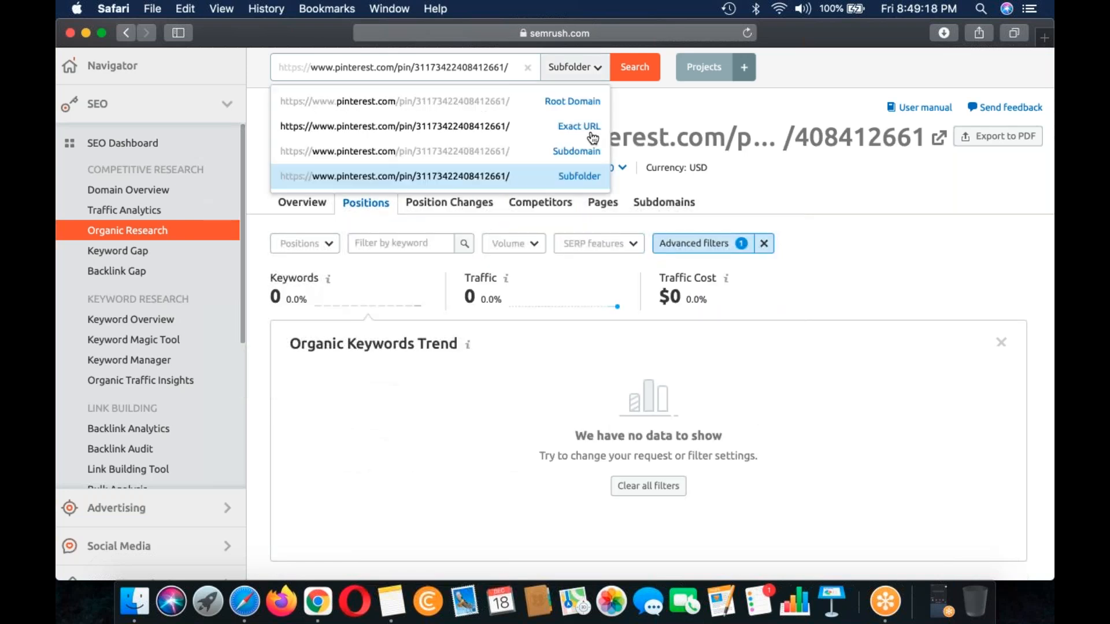
left_click(578, 126)
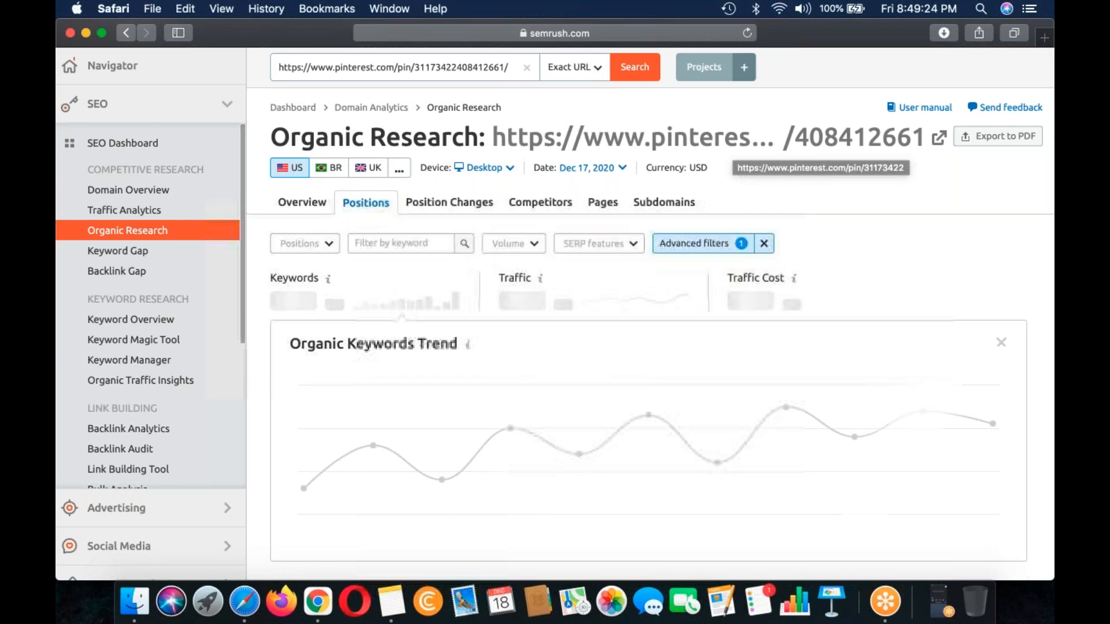
Step: Change the Pinterest search scope to Root Domain, then check the word count filter and review the listed organic positions
left_click(574, 67)
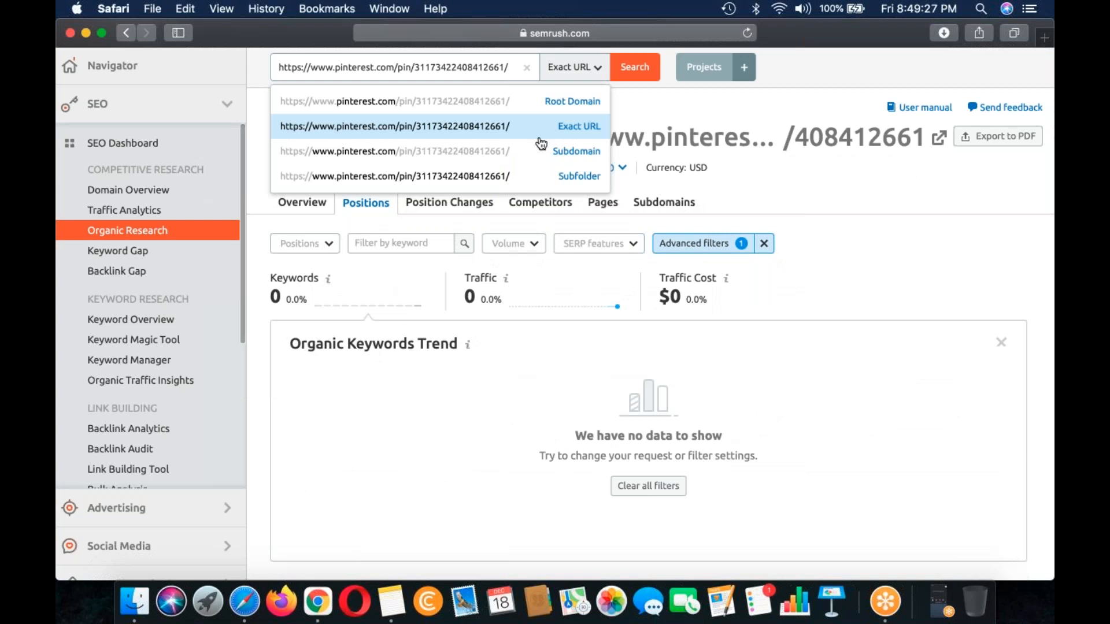
left_click(572, 102)
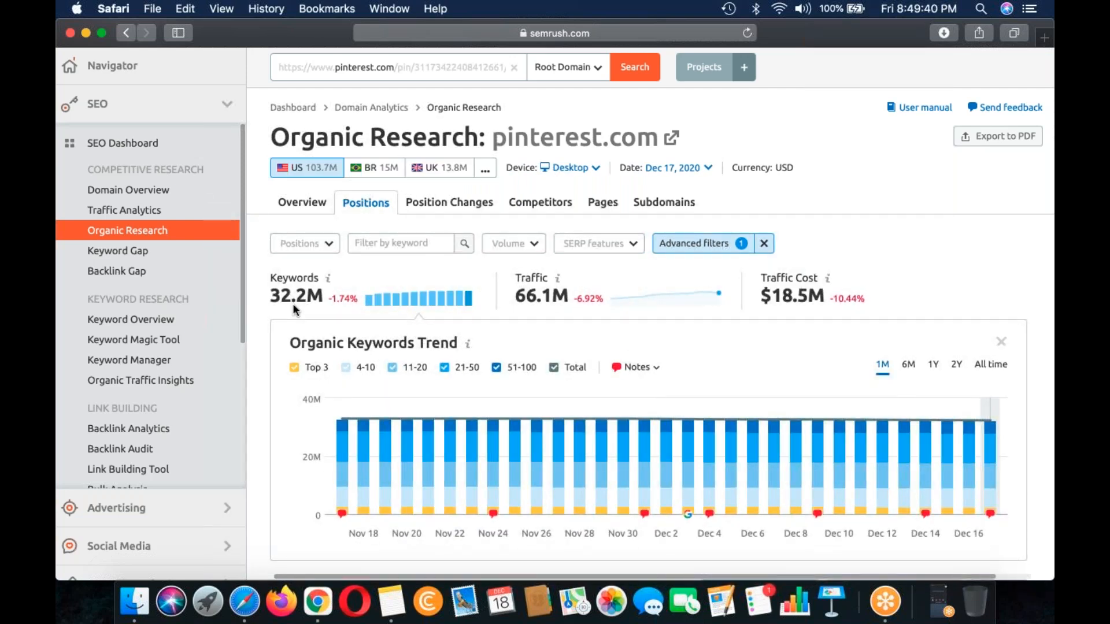
left_click(685, 245)
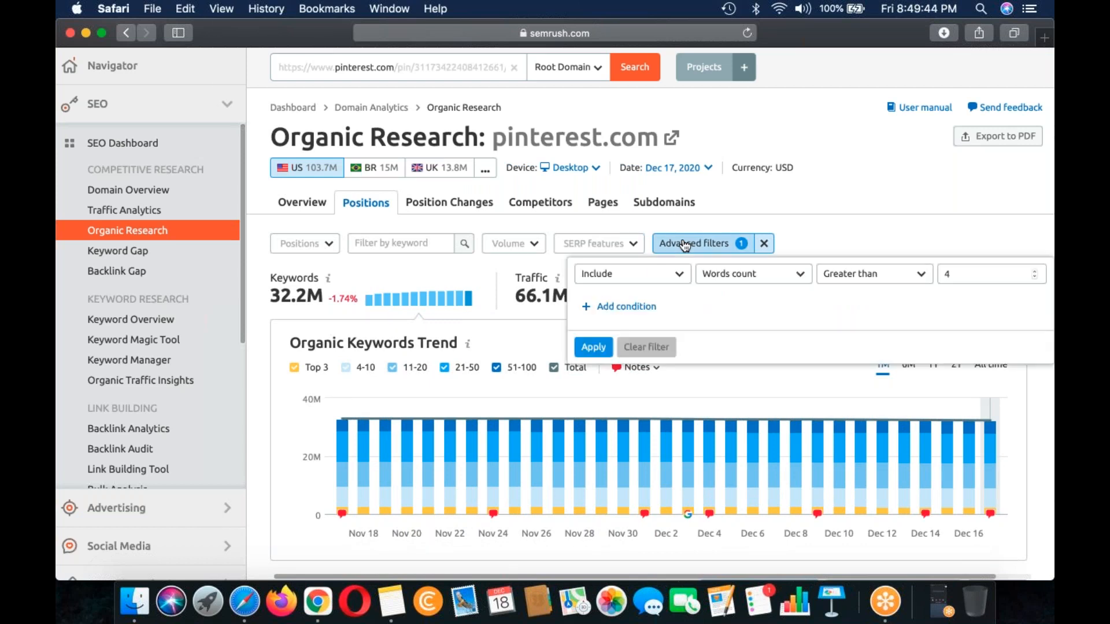
left_click(686, 244)
scroll(654, 298, "down", 3)
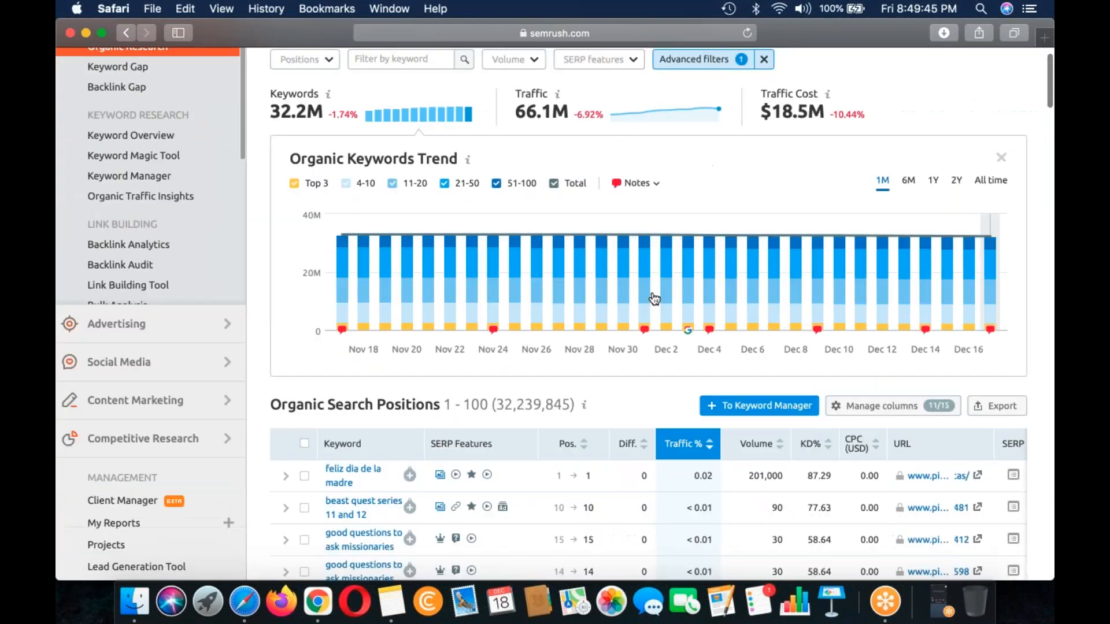
scroll(654, 298, "up", 4)
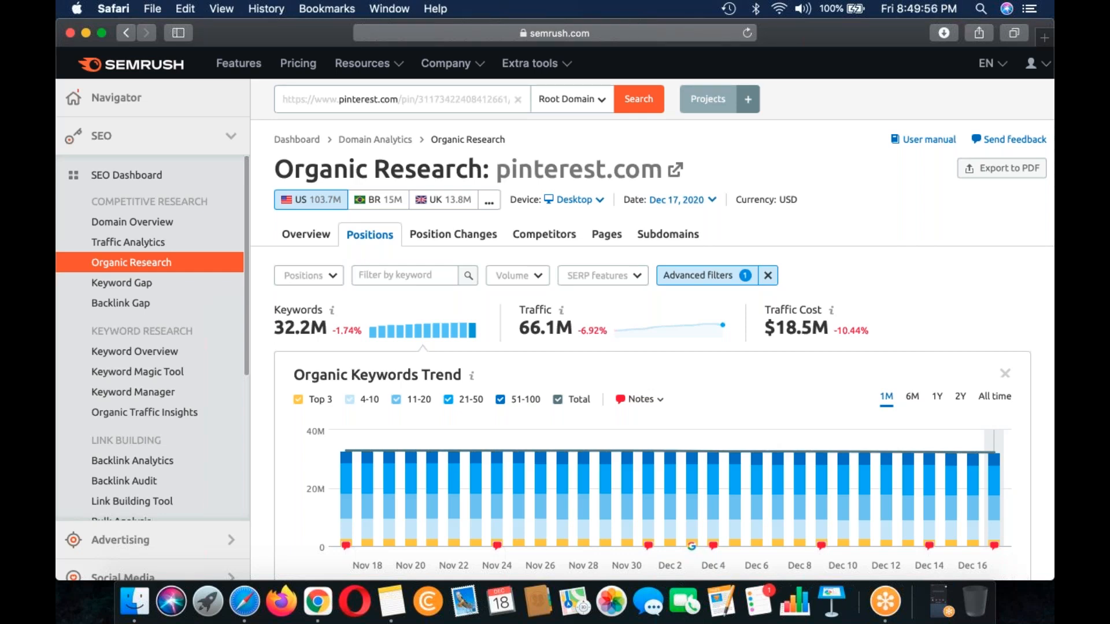
mouse_move(387, 514)
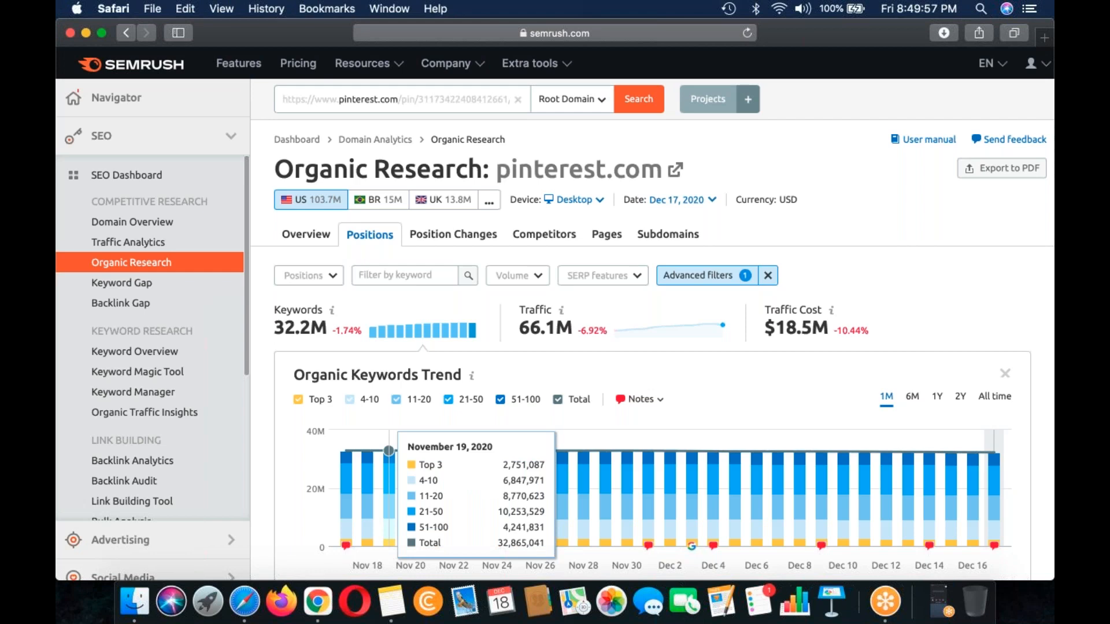
Step: Close the Pinterest tab in Chrome and open the hairstyleforparty.blogspot.com results and the undercut hairstyles blog result in new tabs
left_click(318, 602)
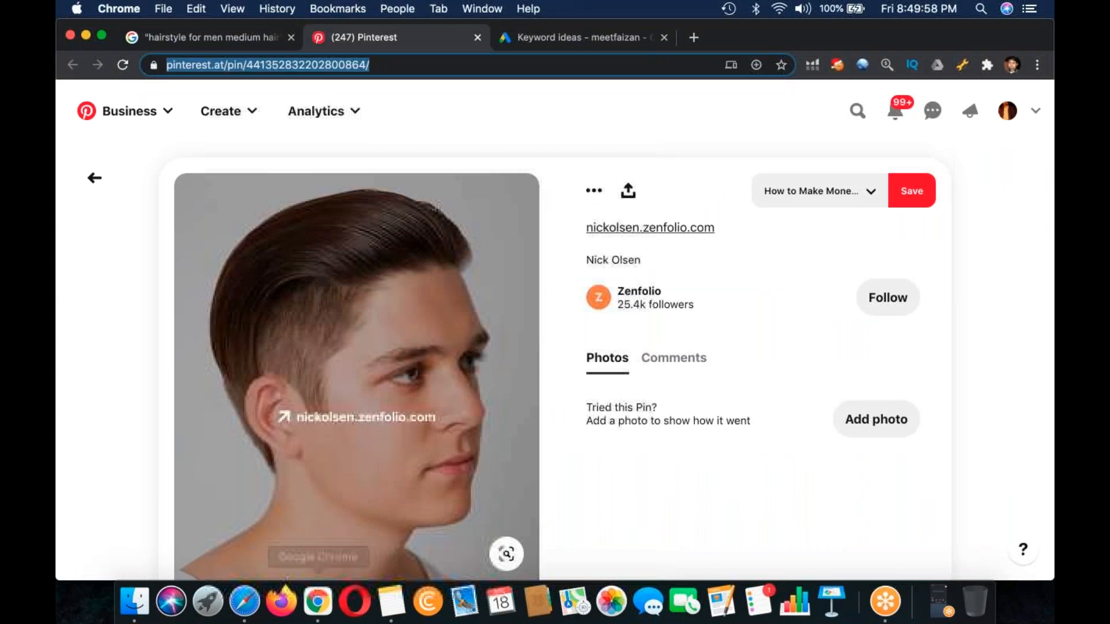
left_click(477, 39)
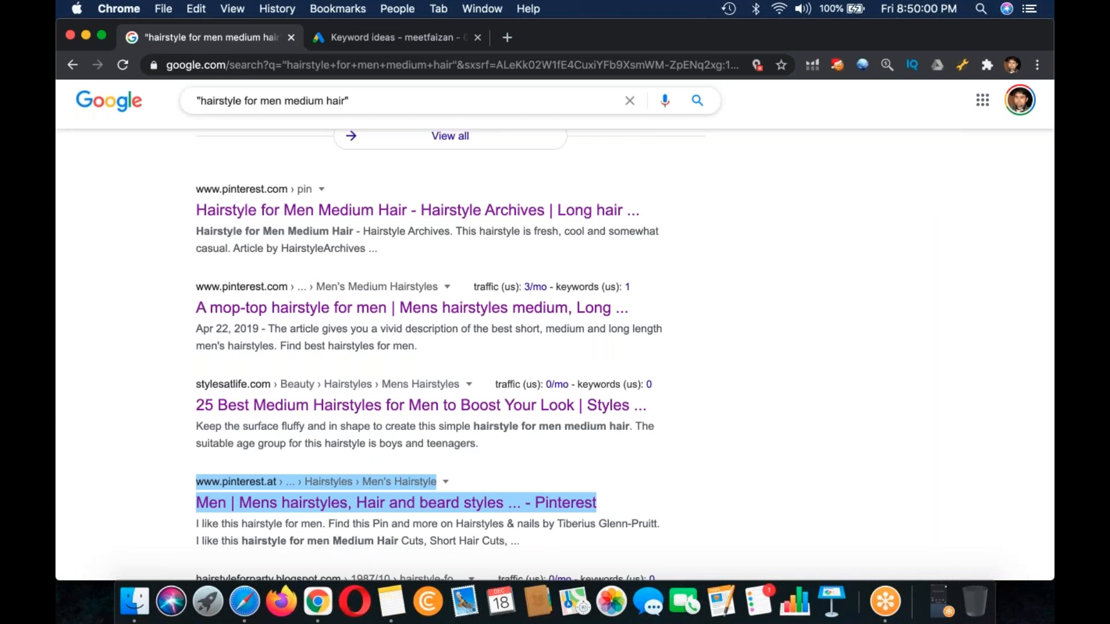
scroll(393, 346, "down", 5)
left_click(393, 400, "super")
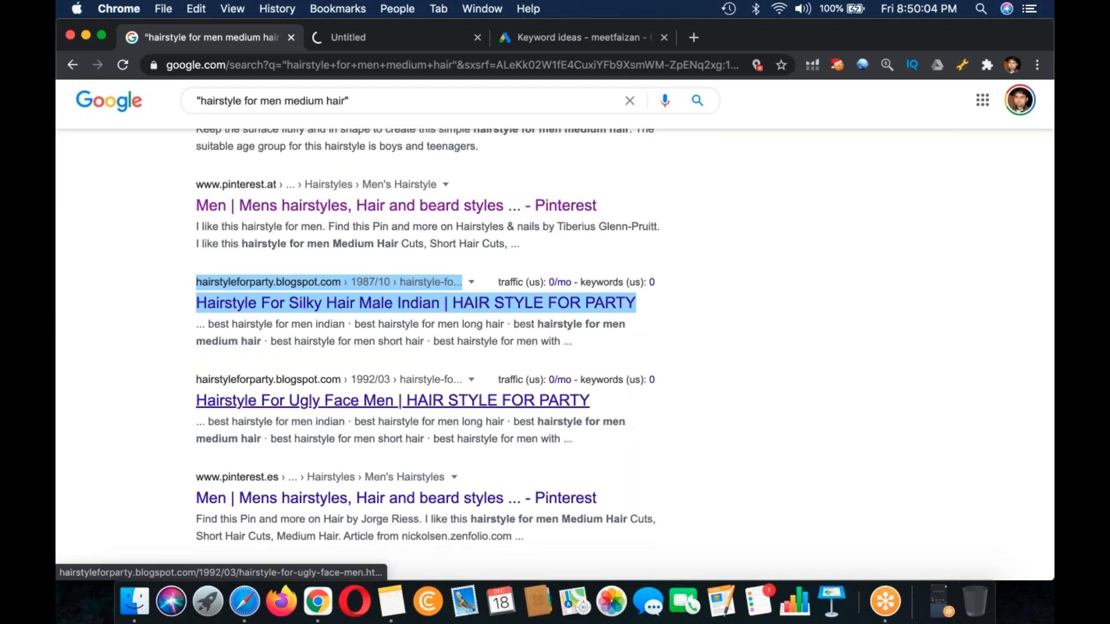
right_click(270, 454)
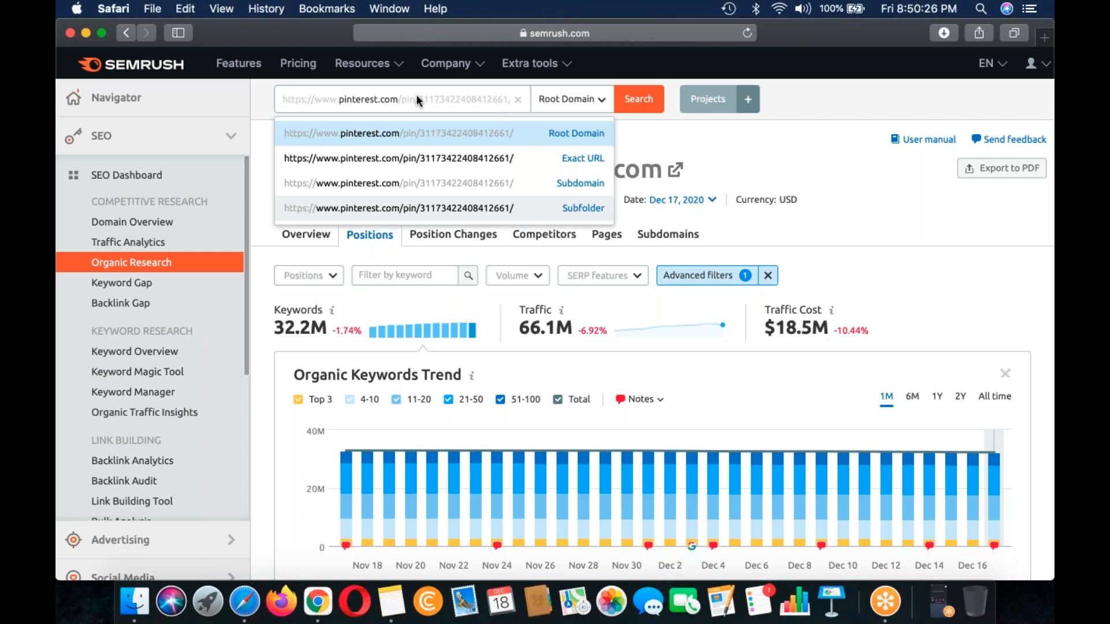
Step: In Safari, run the hairstyleforparty.blogspot.com/1987/10/hairstyle-for-silky-hair-male-indian.html page in Organic Research as Exact URL and review its filtered keywords
key("Return")
double_click(417, 98)
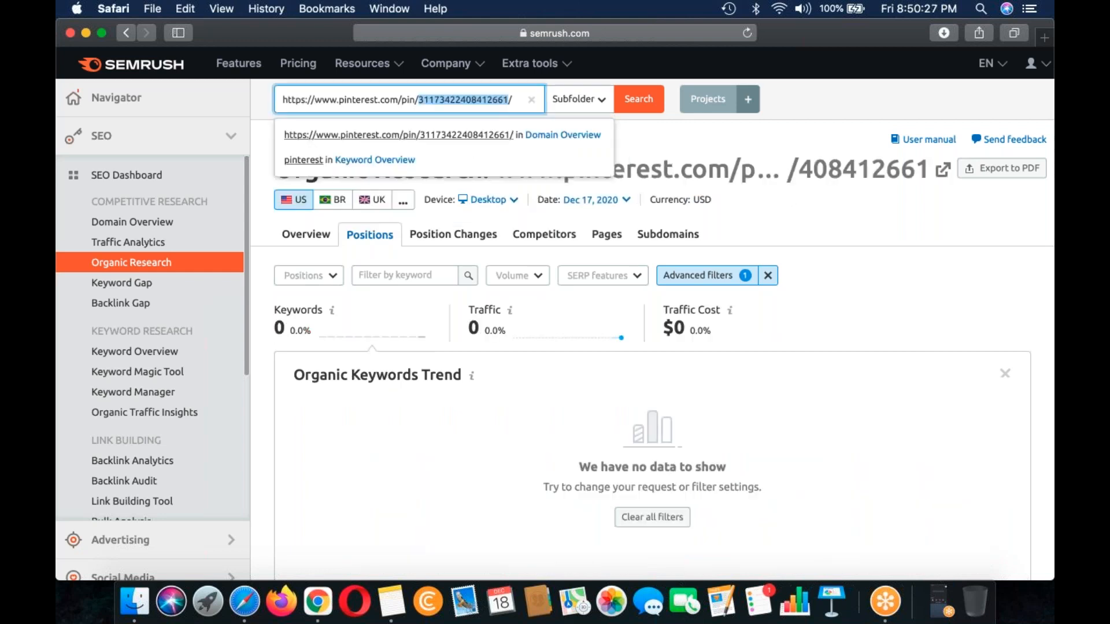
key("super+a")
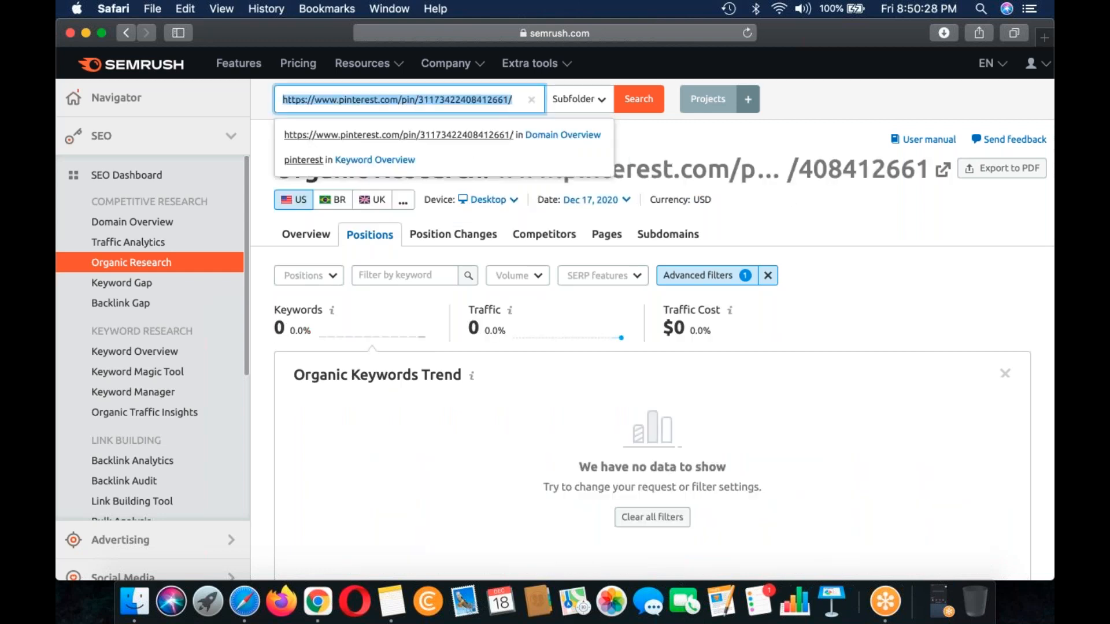
type("https://hairstyleforparty.blogspot.com/1987/10/hairstyle-for-silky-hair-male-indian.html")
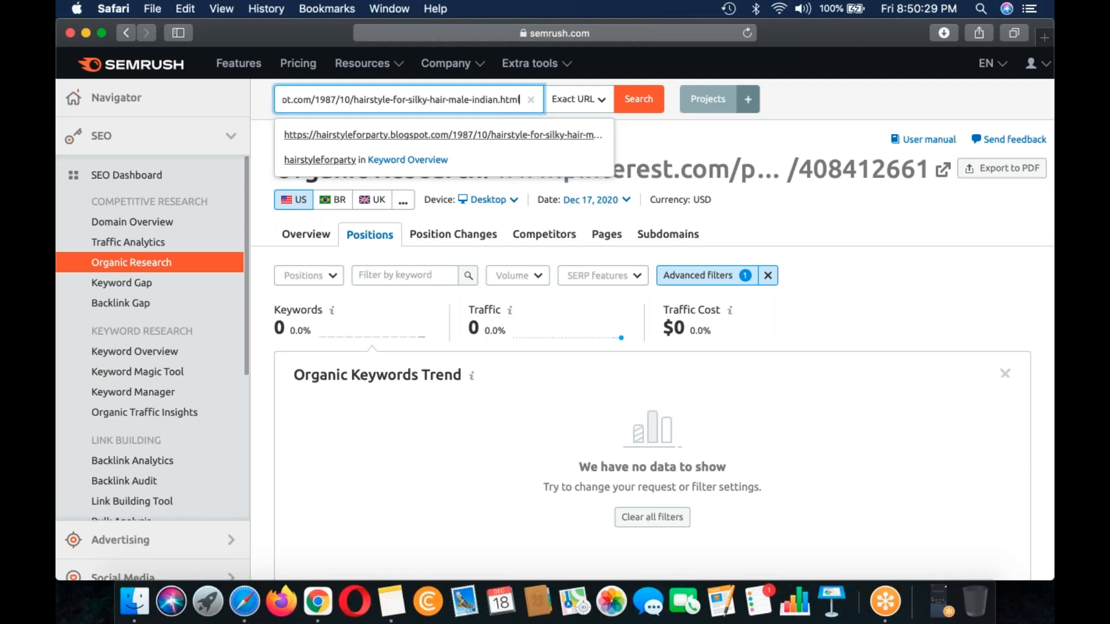
key("Return")
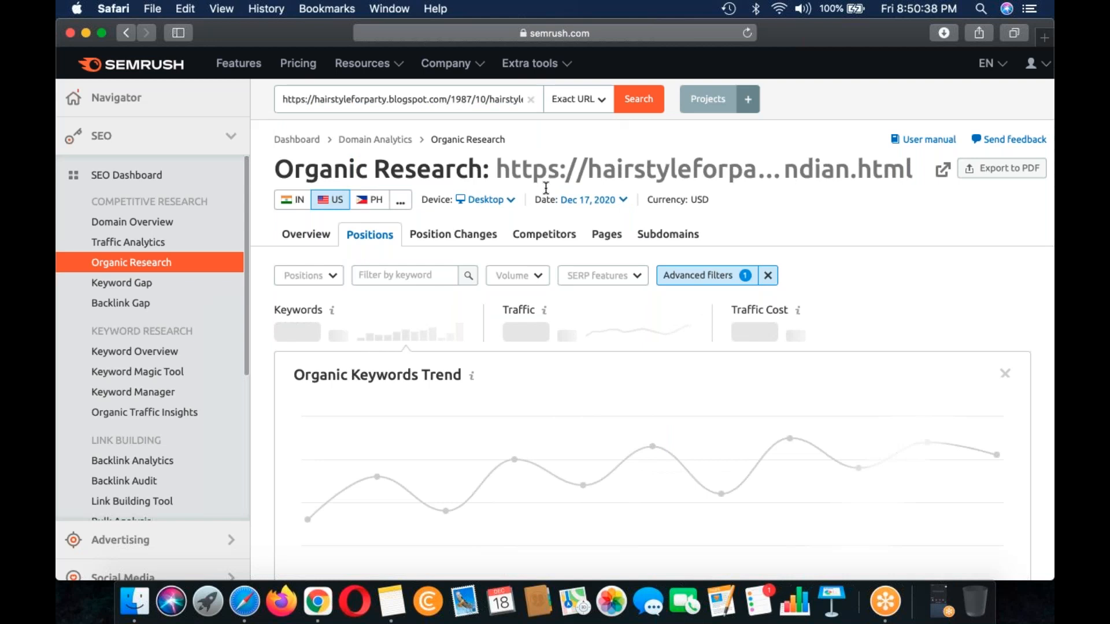
scroll(546, 187, "down", 3)
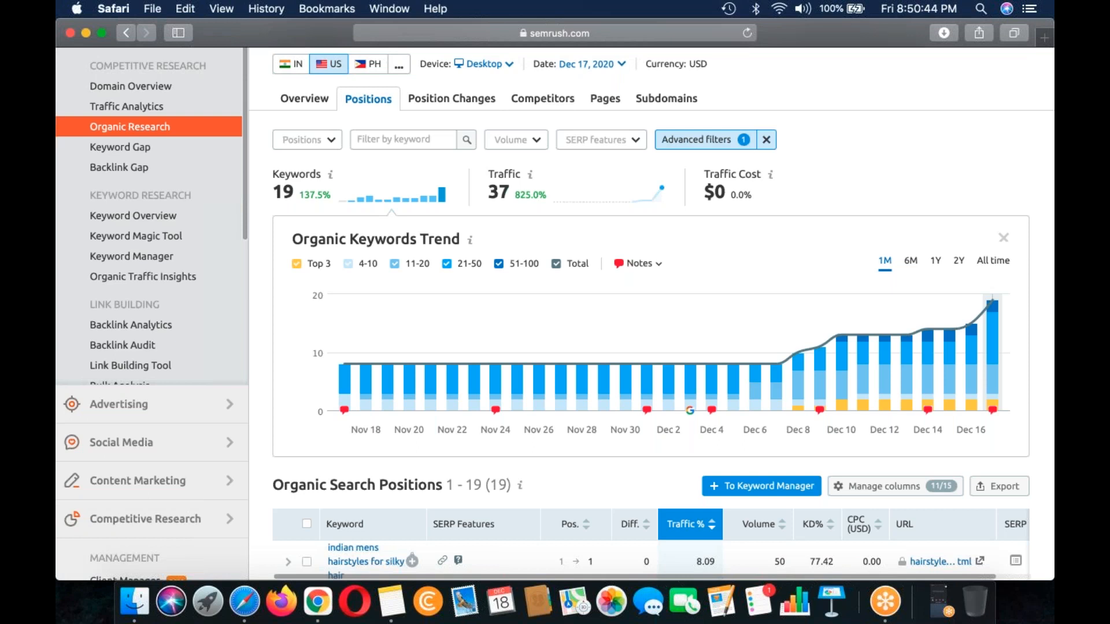
scroll(461, 368, "down", 5)
scroll(655, 416, "down", 2)
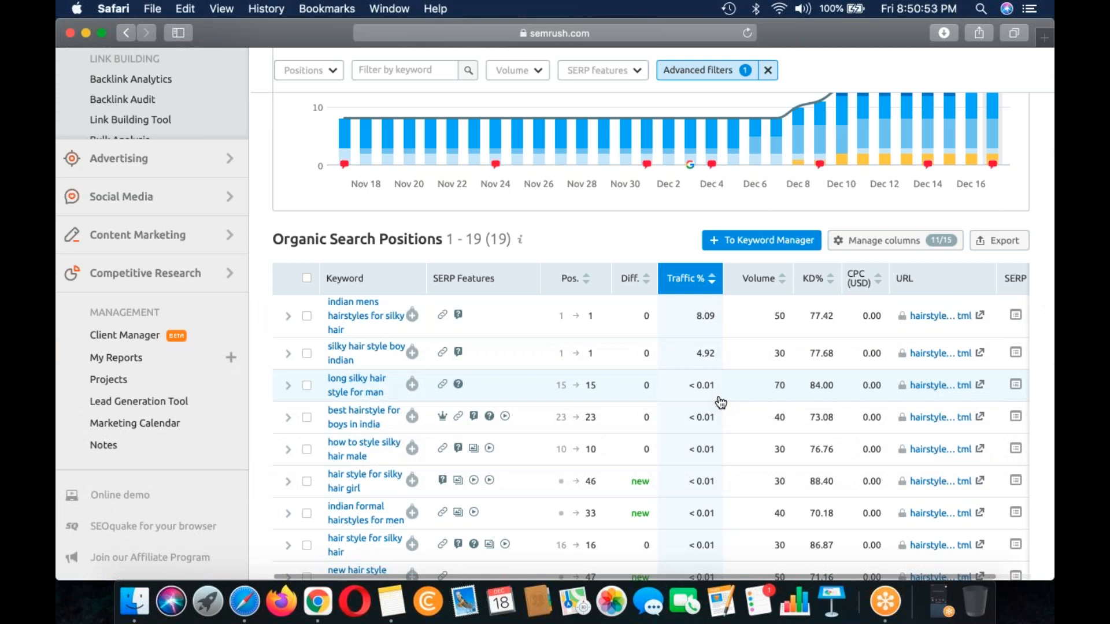
scroll(720, 403, "up", 2)
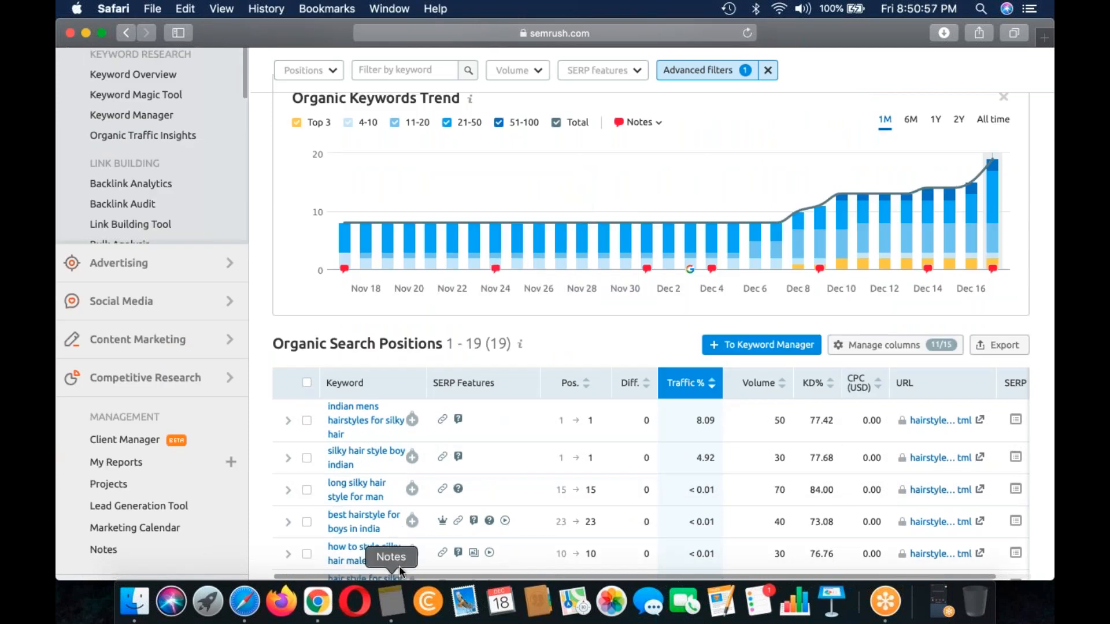
Step: Go over the competitor URLs listed under Method # 1 in Notes and return to the SEMrush report
left_click(399, 567)
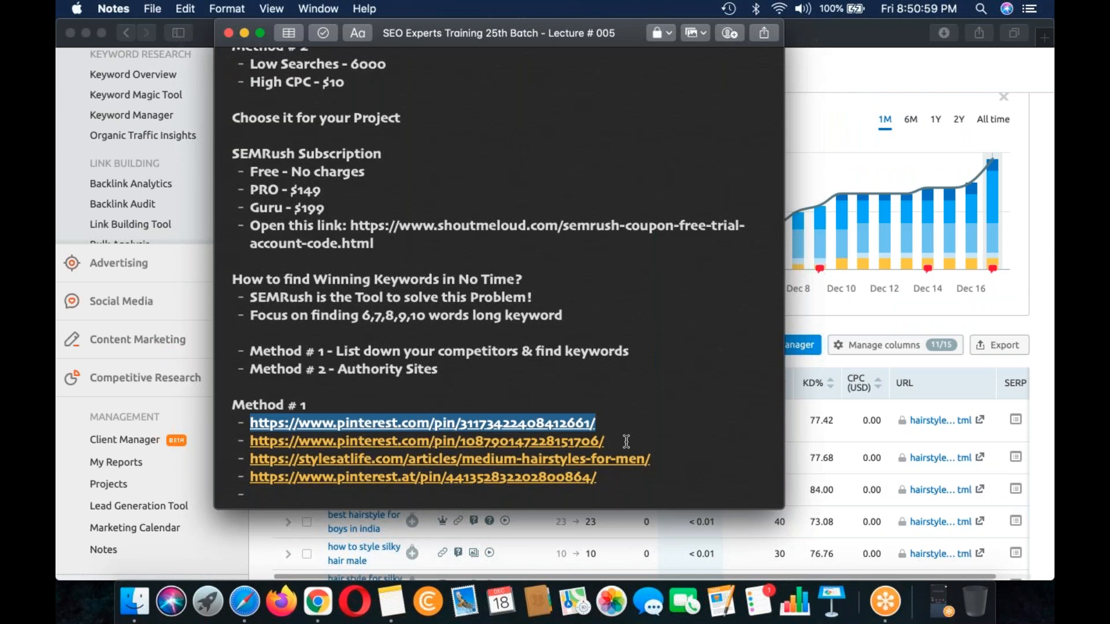
left_click_drag(604, 441, 411, 434)
left_click_drag(650, 458, 284, 458)
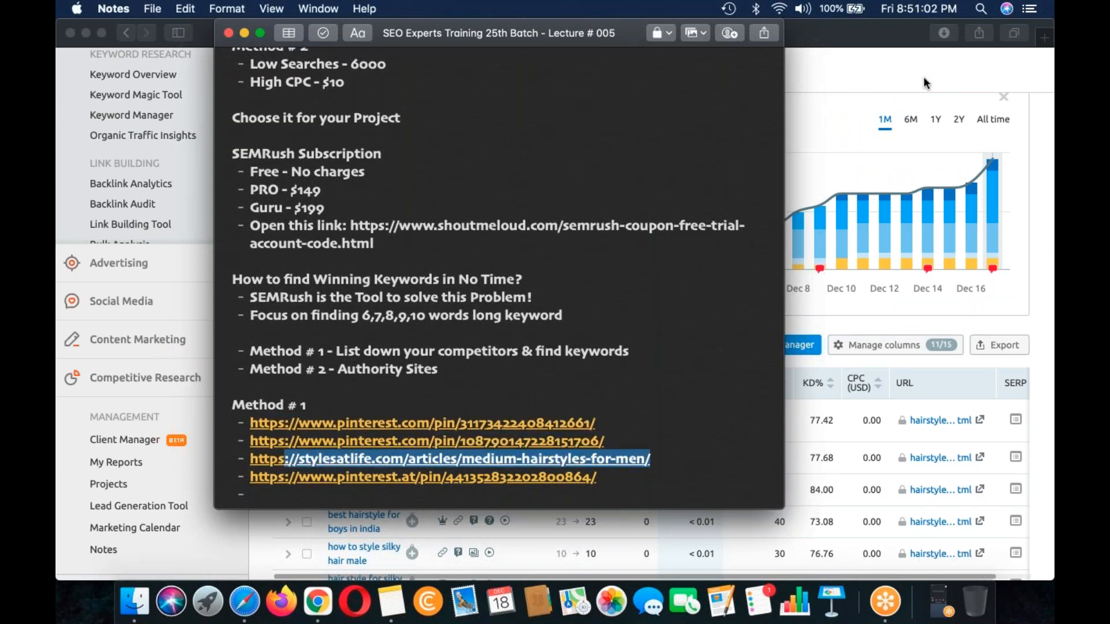
left_click(875, 89)
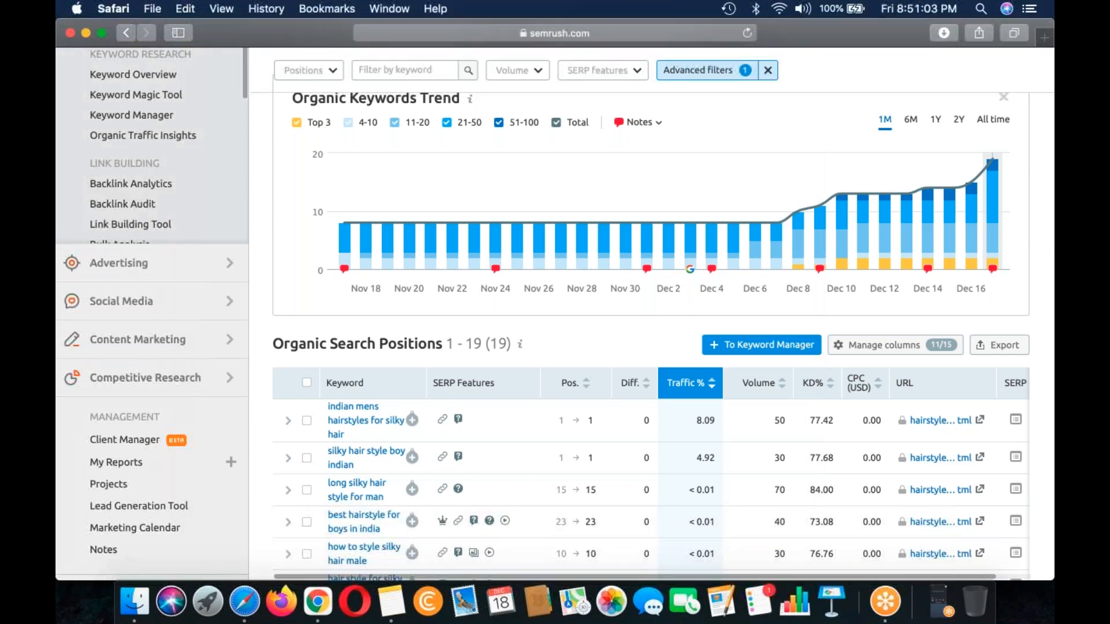
Step: Close the analyzed silky hair article's tab in Chrome and copy the URL of the Undercut Hairstyles For Men Medium Hair article
left_click(328, 607)
key("super+w")
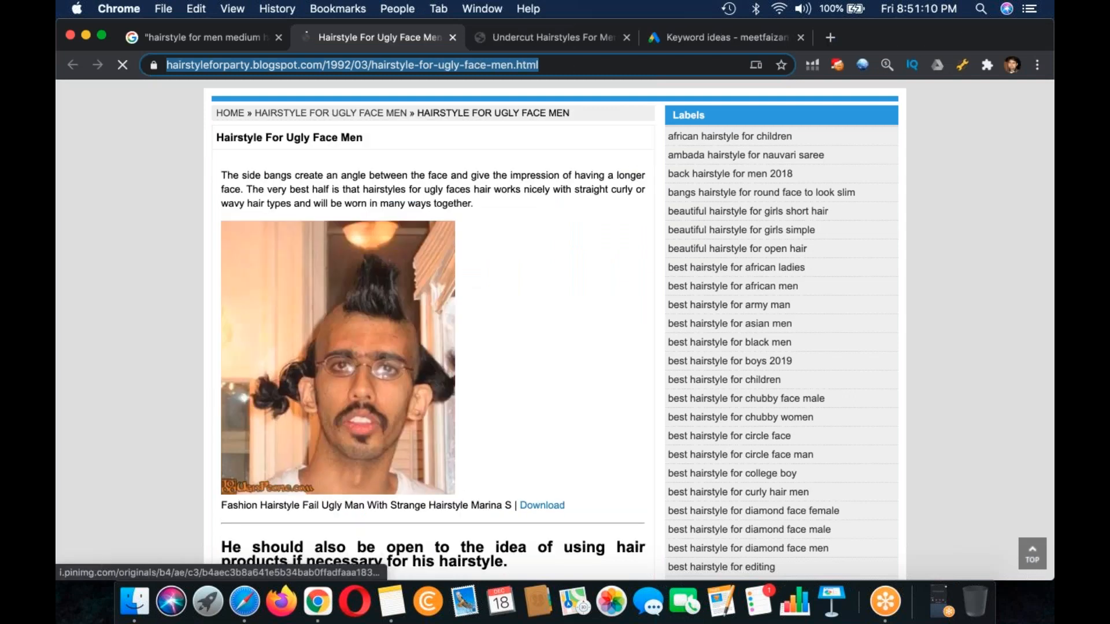
left_click(561, 38)
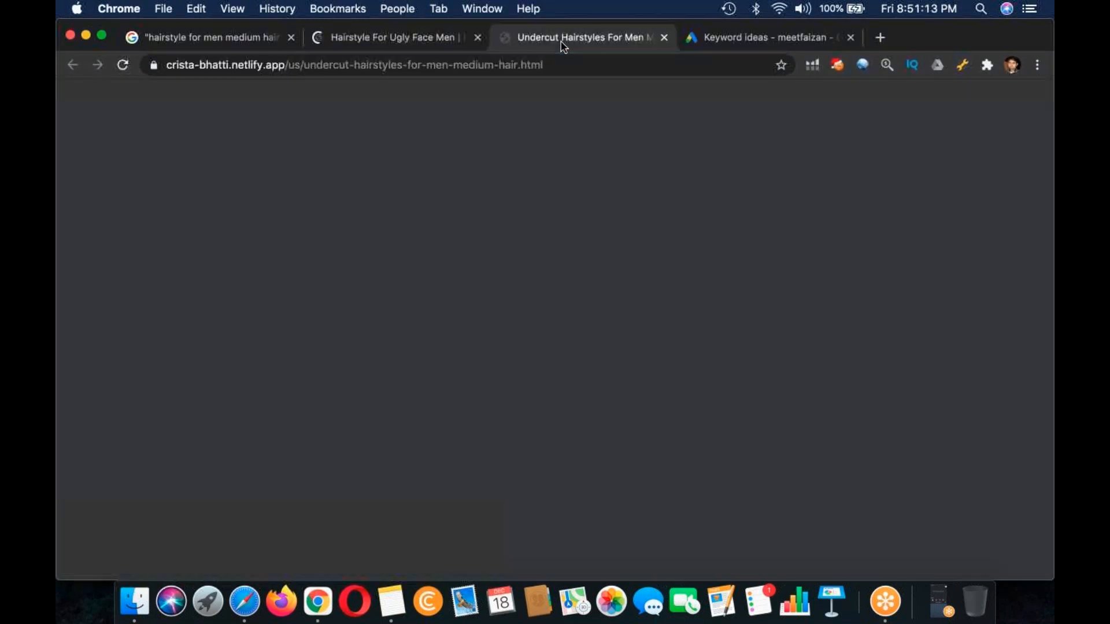
key("super+l")
key("super+c")
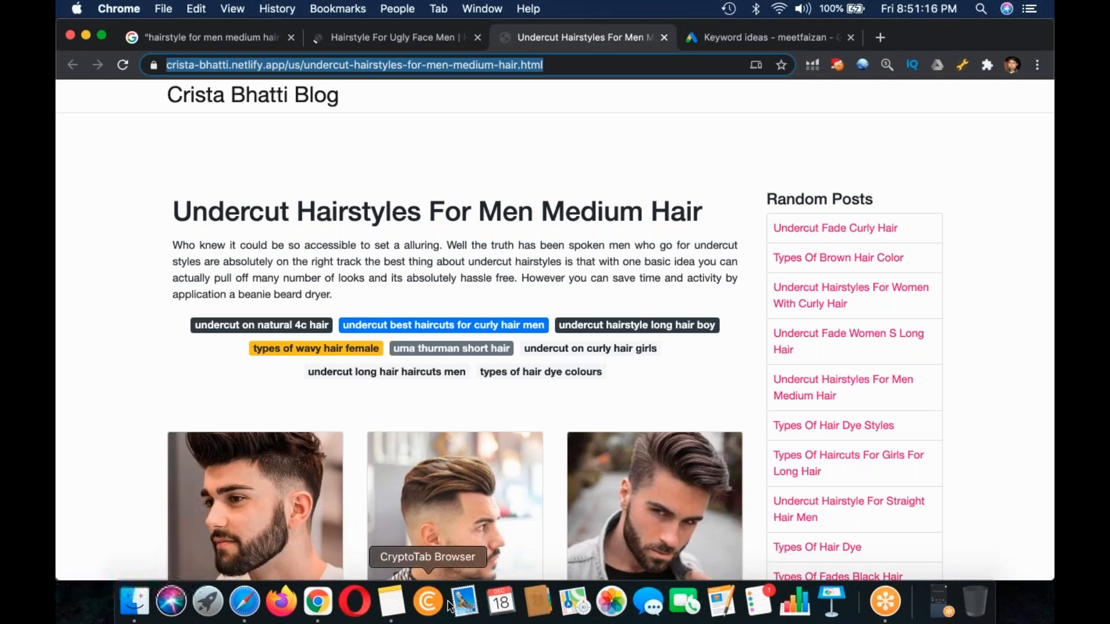
Step: Replace the URL in SEMrush's search in Safari with the copied undercut hairstyles article address and run it as Exact URL
key("super+Tab")
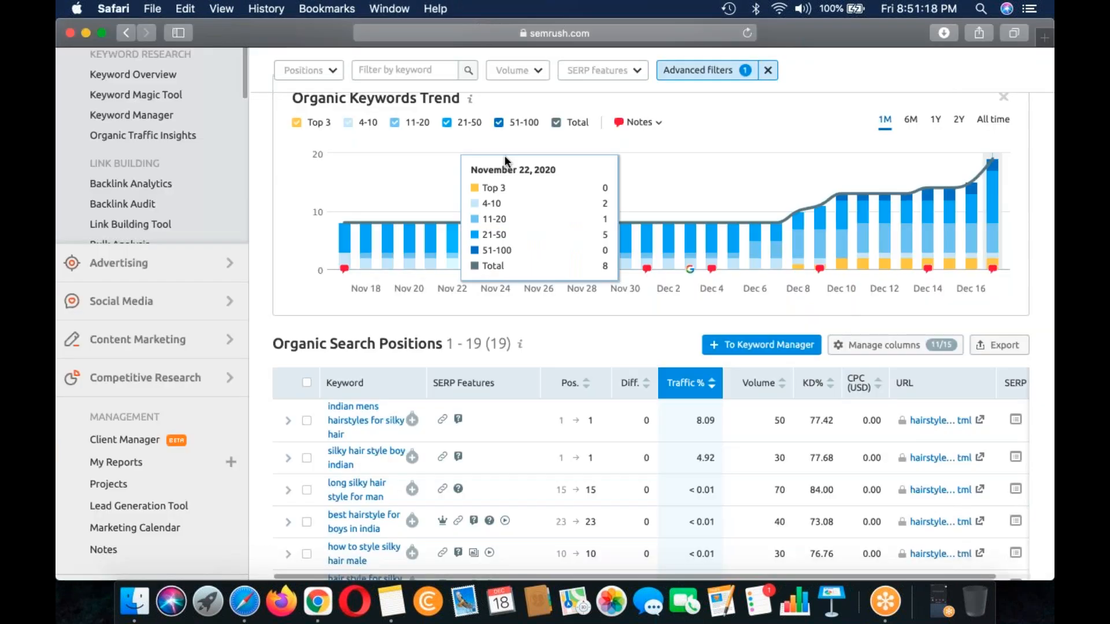
scroll(504, 162, "up", 5)
left_click(407, 99)
key("super+v")
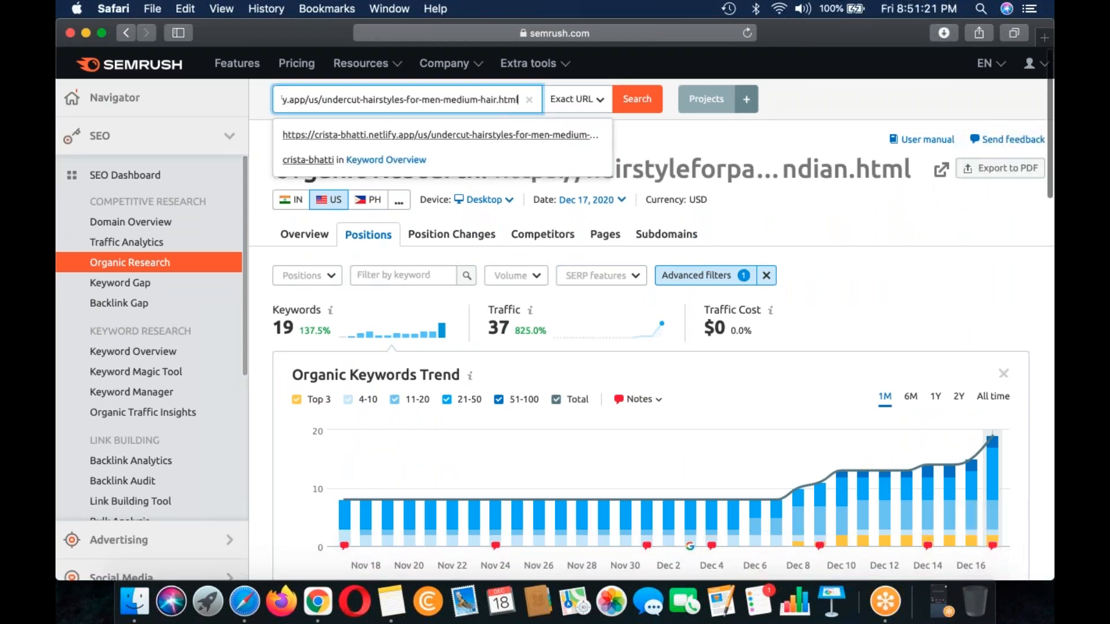
key("Return")
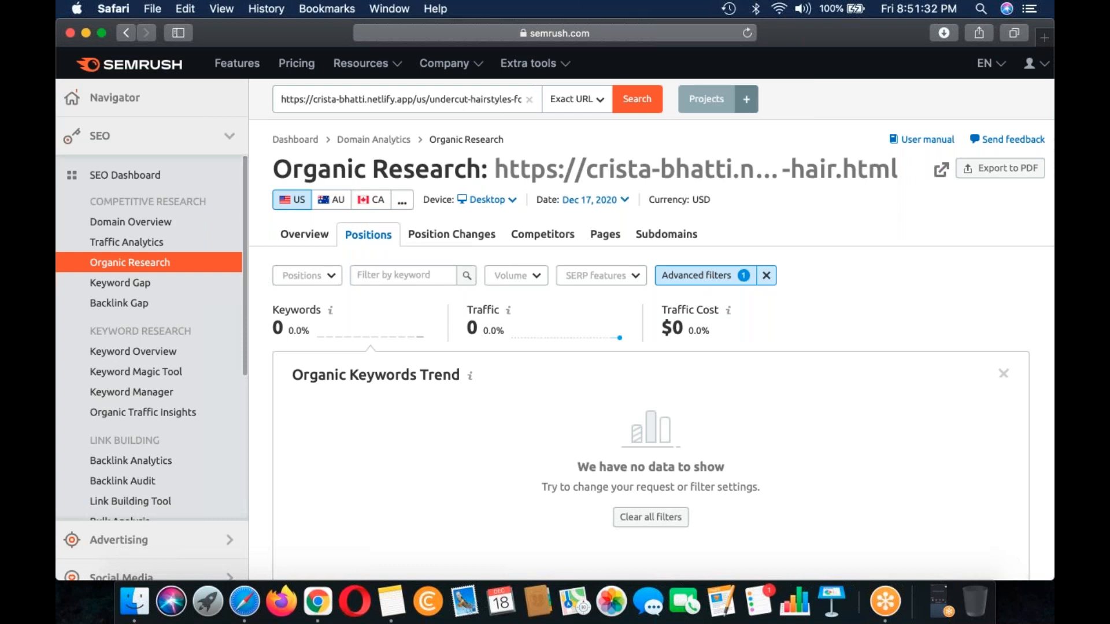
Step: Return to the Google results in Chrome, broaden the quoted query to "hairstyles for men" and look through the results for competitor articles
left_click(317, 601)
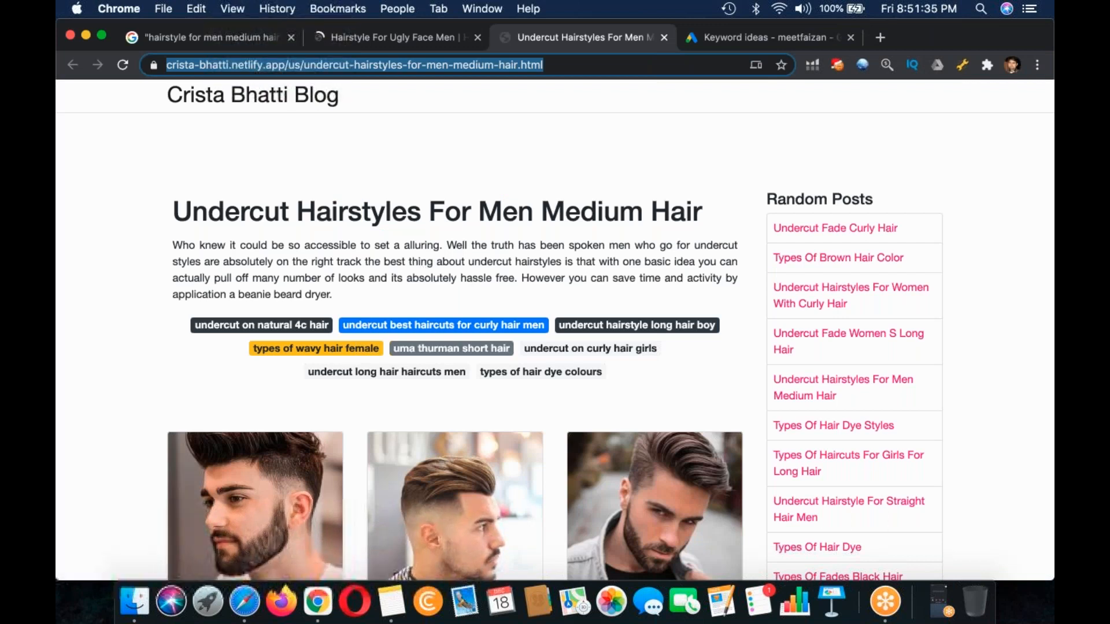
left_click(221, 41)
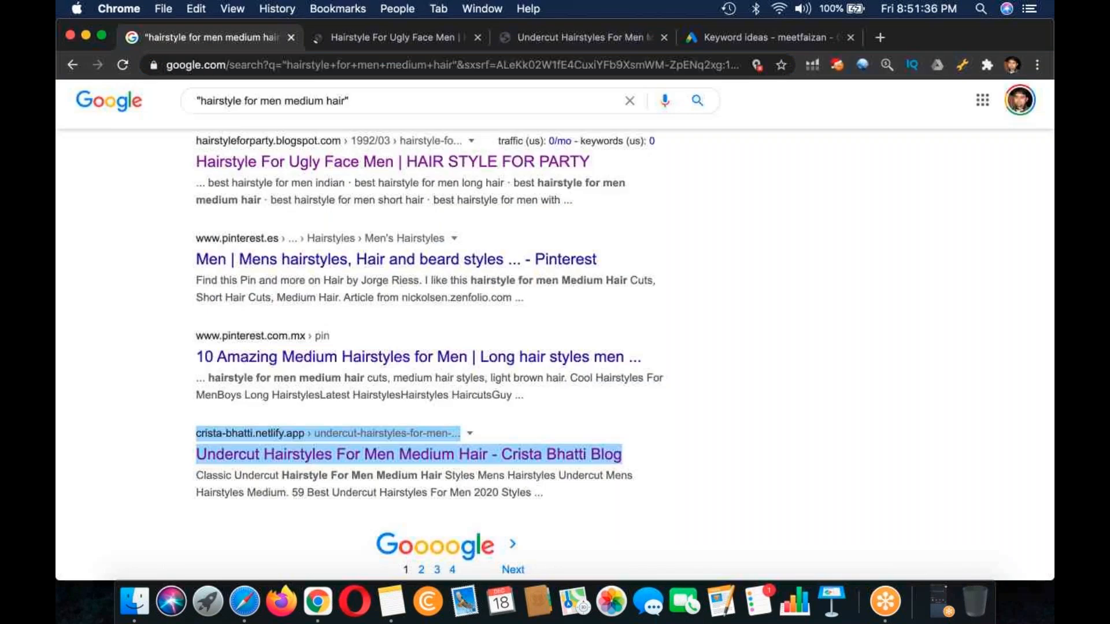
scroll(450, 347, "up", 15)
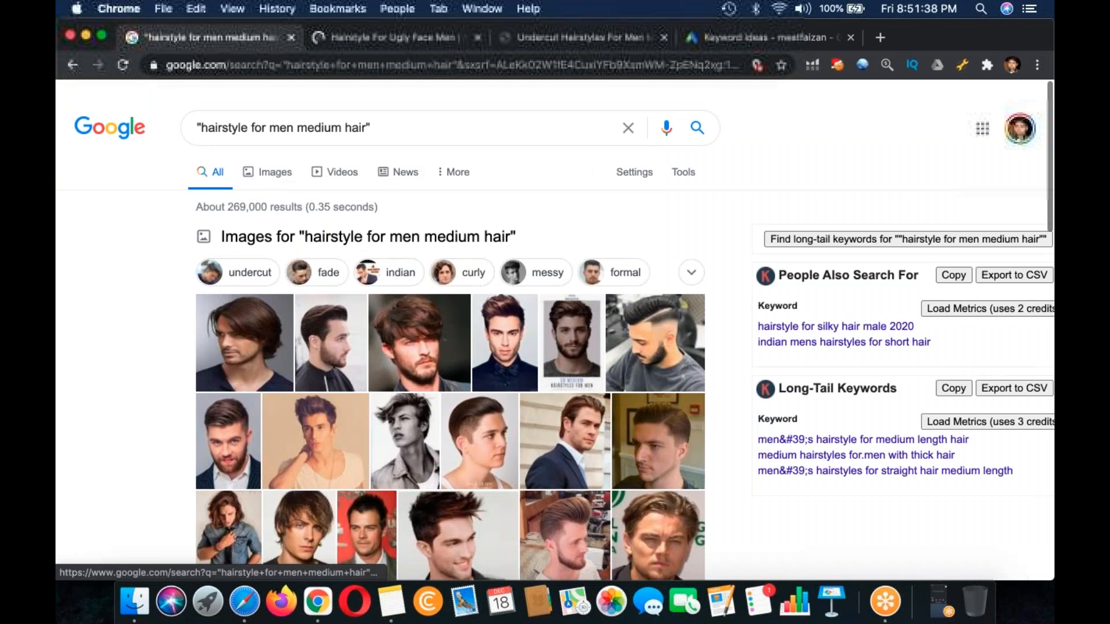
left_click(246, 107)
key("BackSpace")
key("BackSpace")
key("BackSpace")
key("BackSpace")
key("BackSpace")
key("BackSpace")
key("BackSpace")
key("BackSpace")
key("BackSpace")
key("BackSpace")
key("BackSpace")
key("BackSpace")
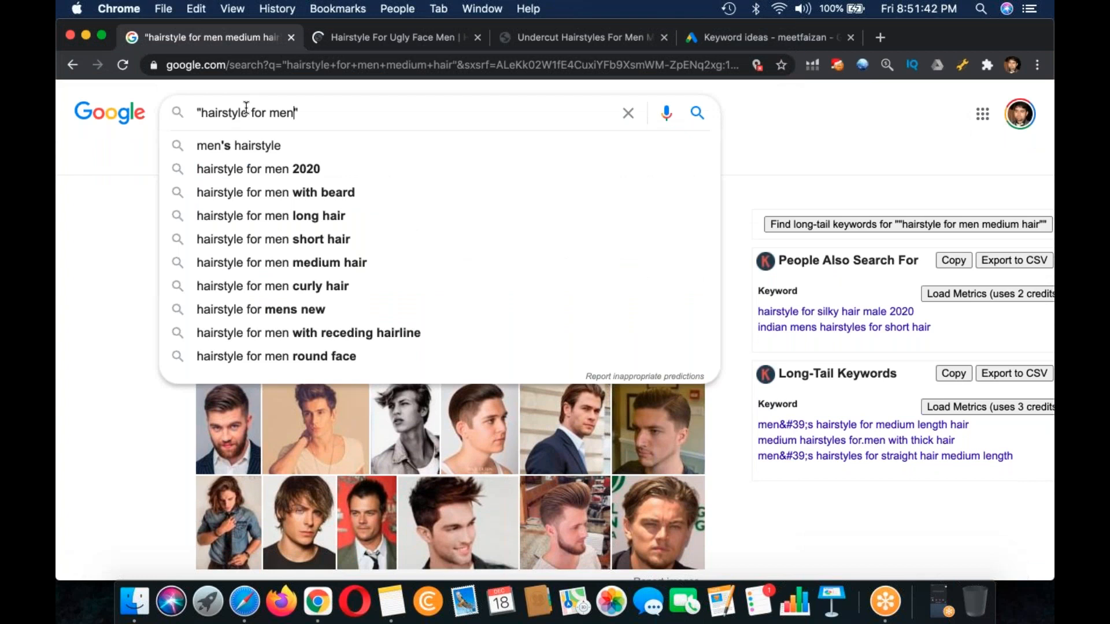
left_click(246, 107)
type("s")
key("Return")
scroll(440, 324, "down", 5)
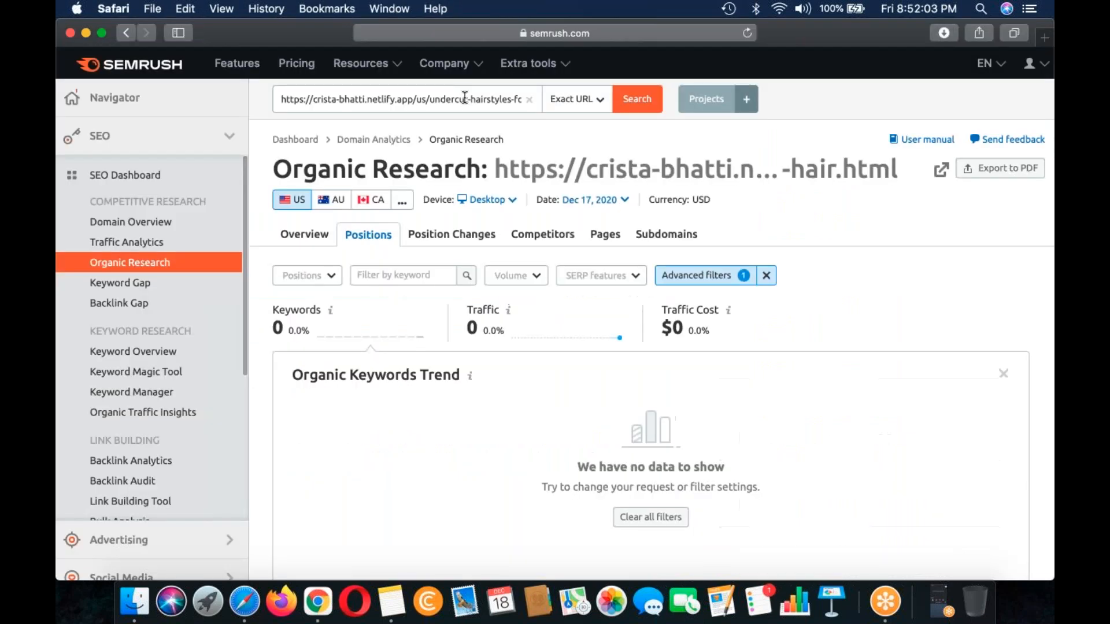
type("https://www.menshairstylestoday.com/best-haircuts-for-men/")
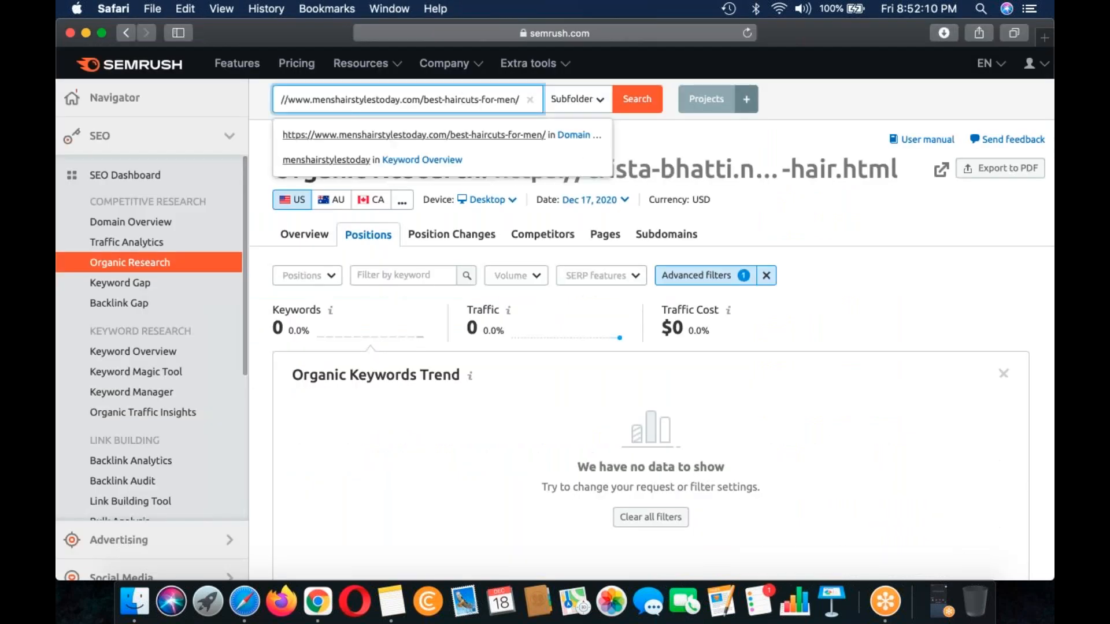
key("Return")
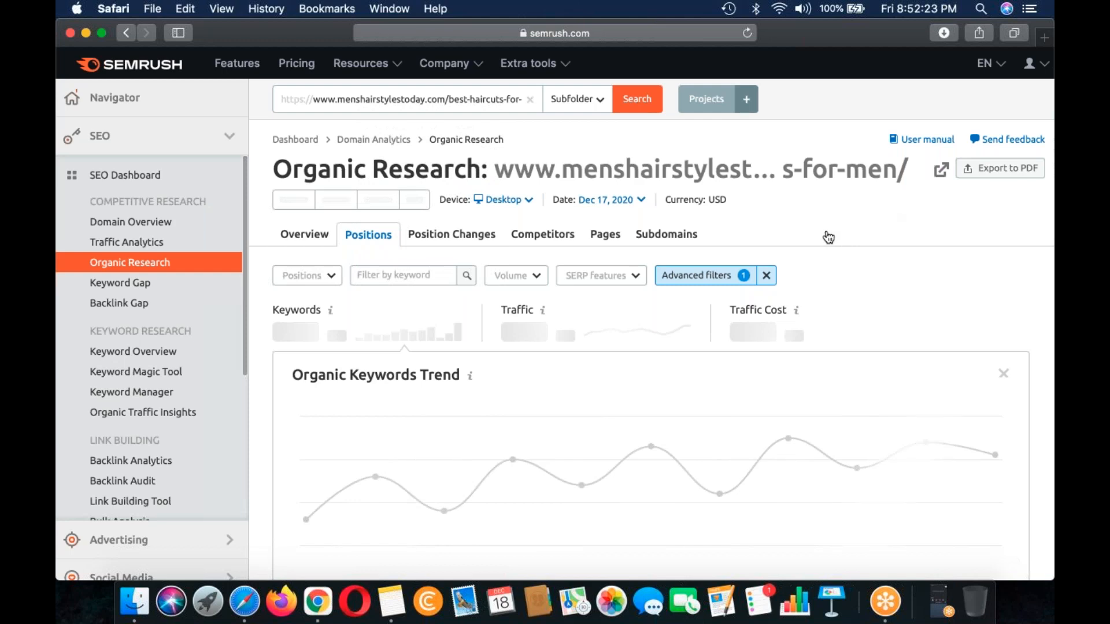
scroll(223, 250, "down", 2)
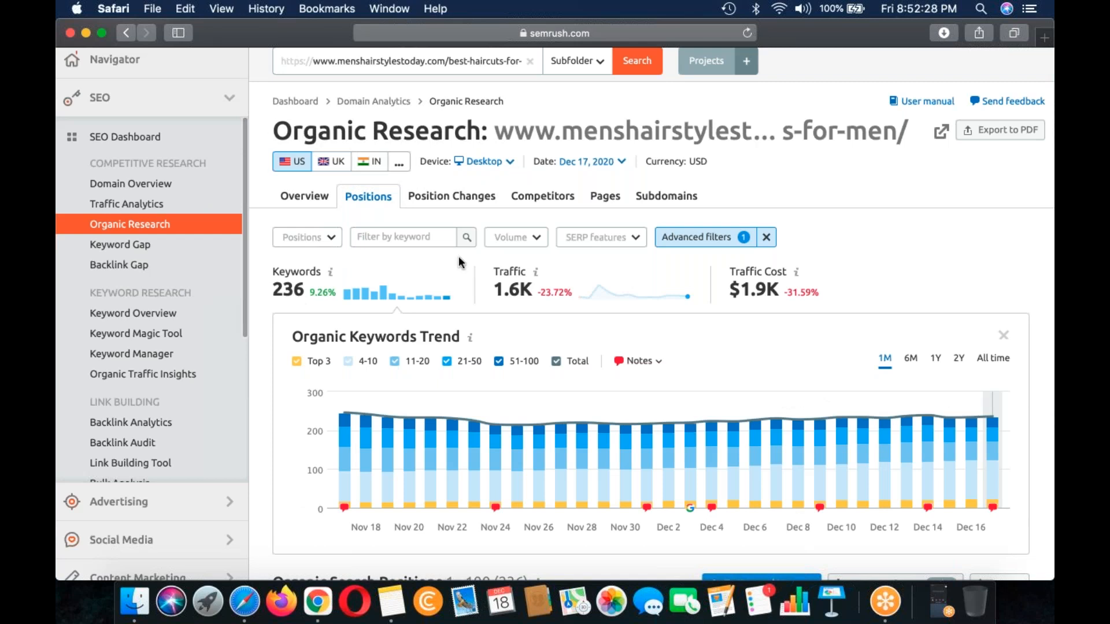
left_click(716, 245)
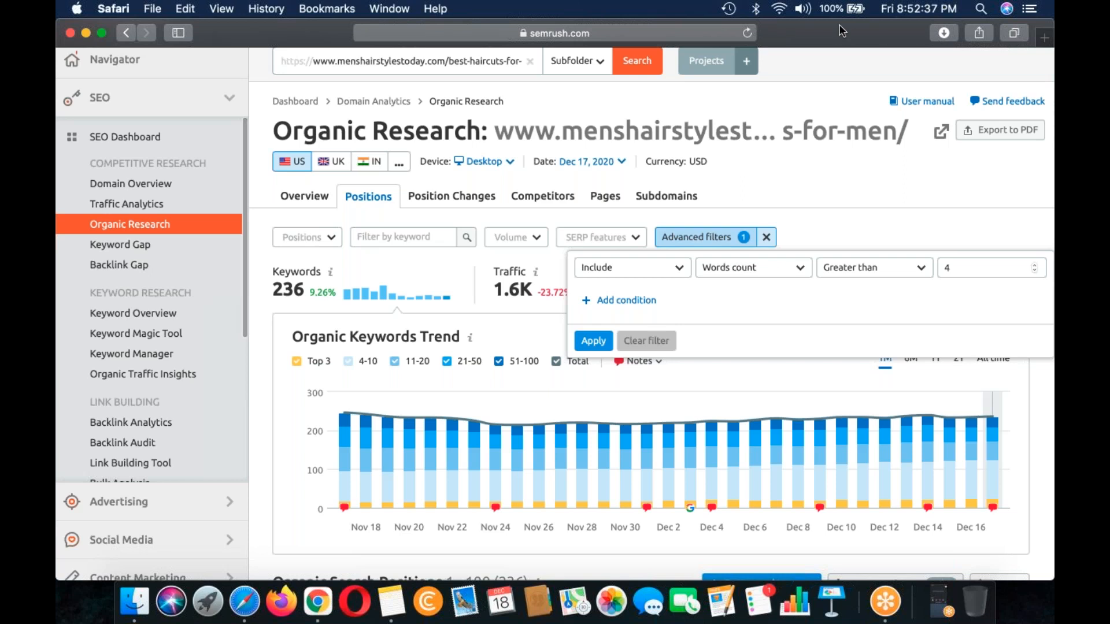
Step: Bring the advanced filter's value field into view and set the Words count condition to greater than 5
scroll(672, 24, "down", 1)
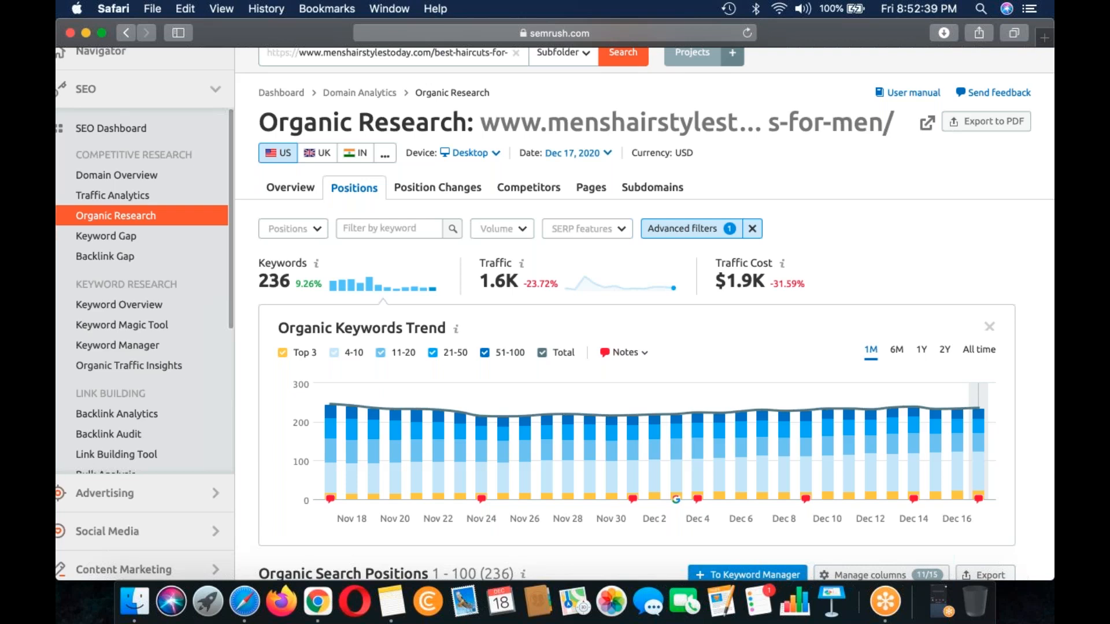
left_click_drag(671, 24, 498, 24)
left_click(526, 229)
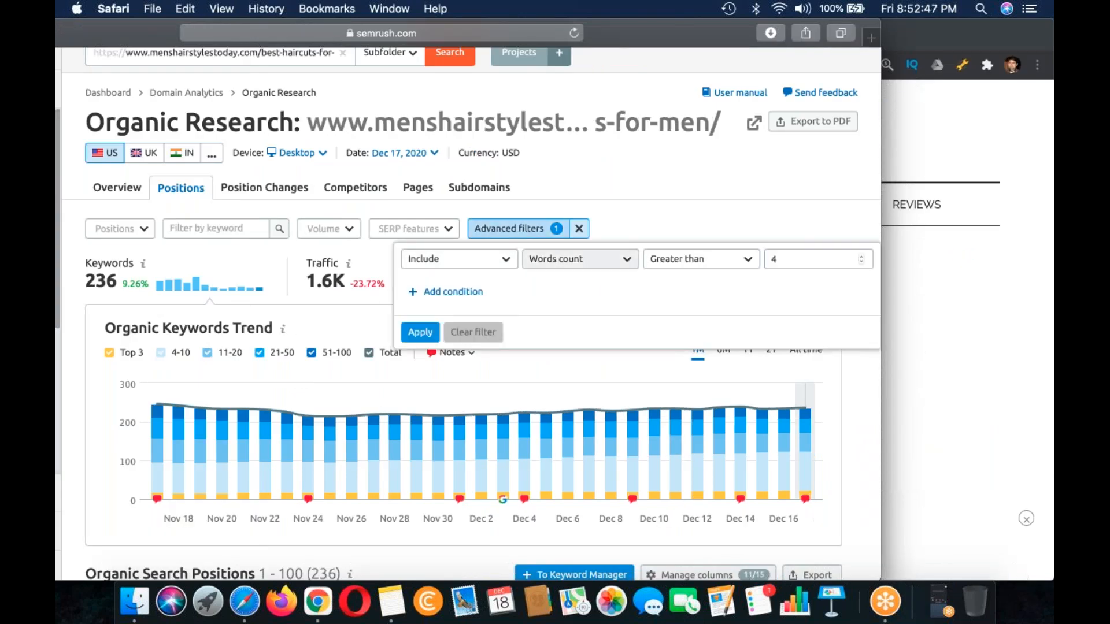
double_click(774, 259)
type("5")
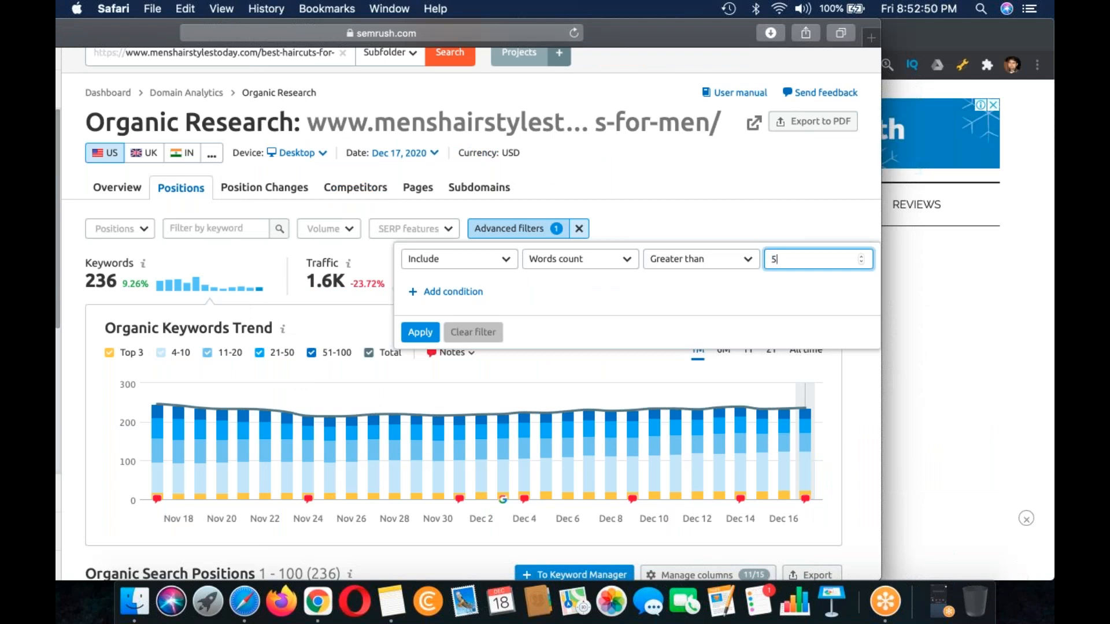
Step: Add a second filter condition that includes keywords with a CPC greater than 0.99
left_click(449, 293)
left_click(597, 299)
left_click(584, 359)
left_click(694, 292)
left_click(664, 338)
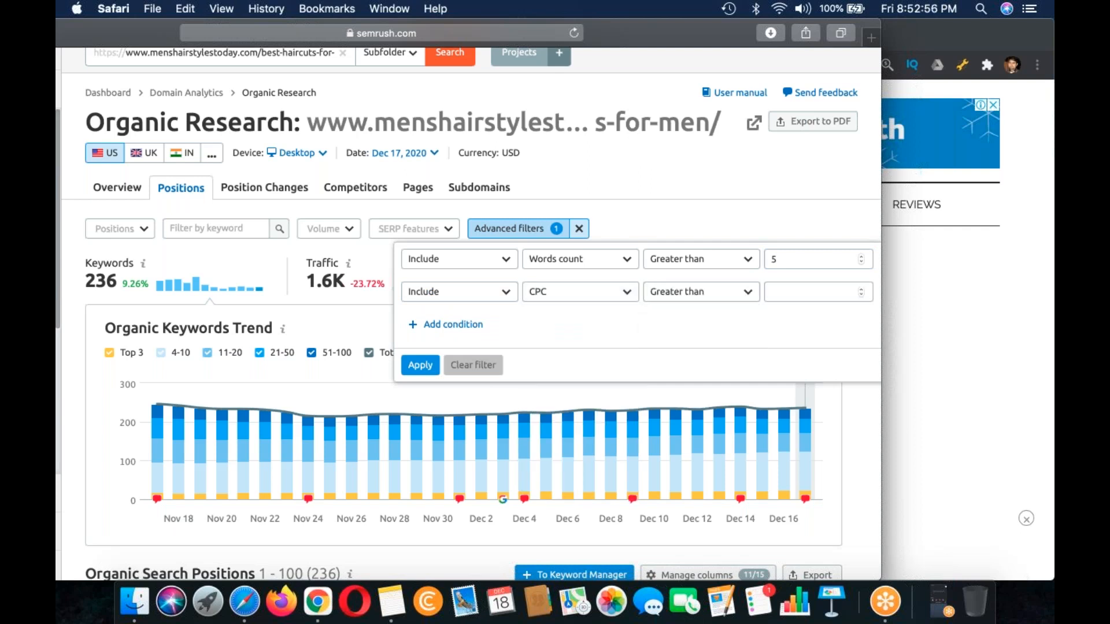
left_click(806, 289)
type("0")
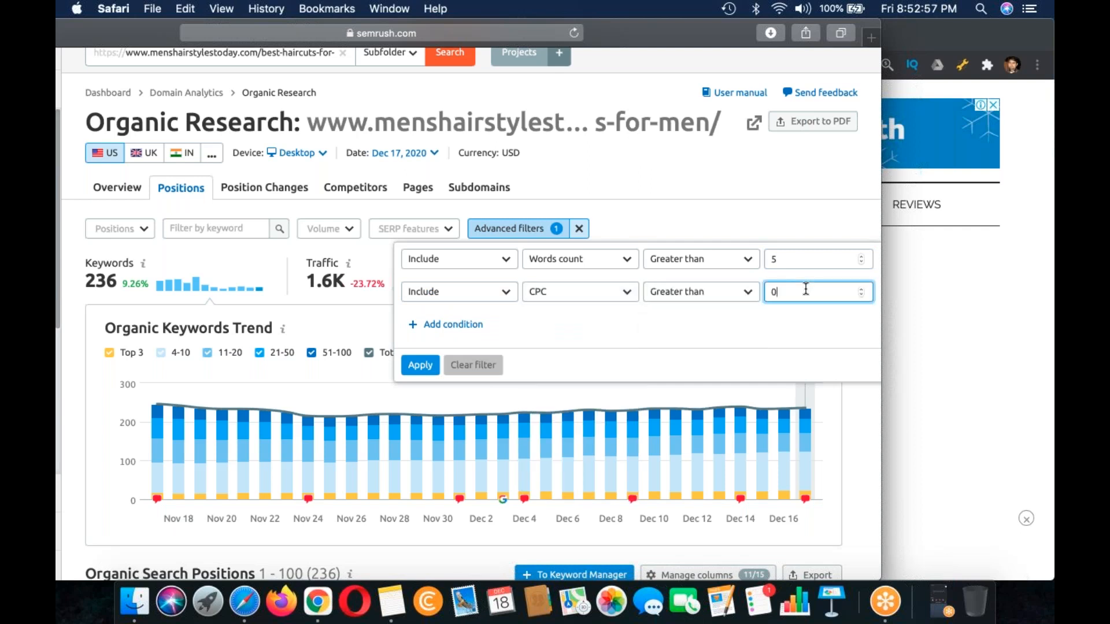
type(".99")
Step: Add a third filter condition and look through the metrics it can use, leaving it at Keyword Containing with no value
left_click(457, 326)
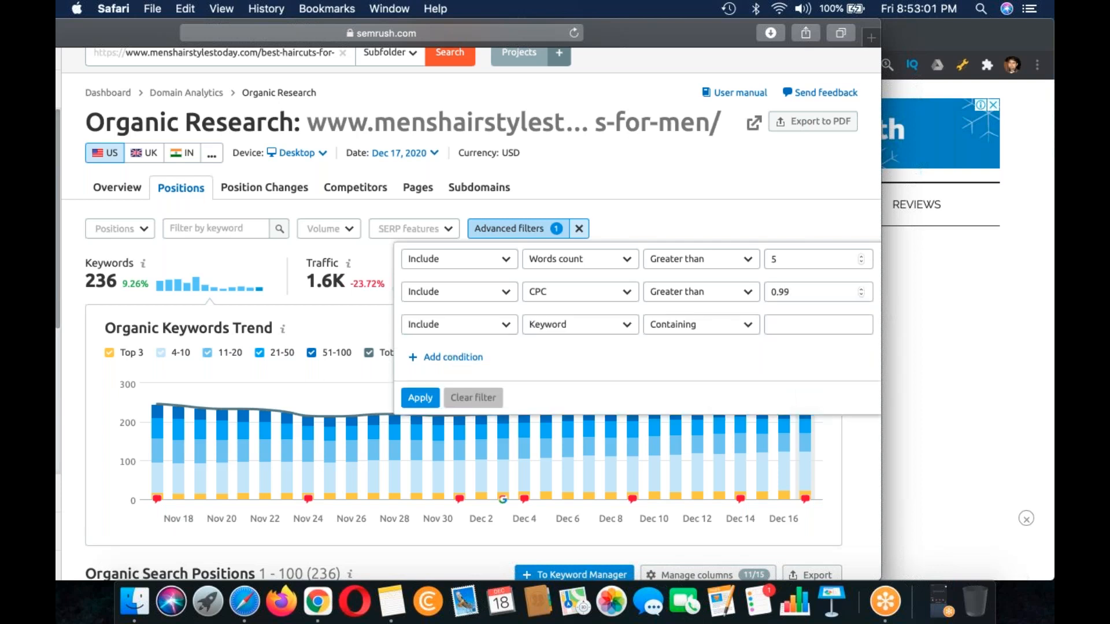
left_click(578, 324)
scroll(578, 434, "down", 2)
scroll(578, 404, "down", 2)
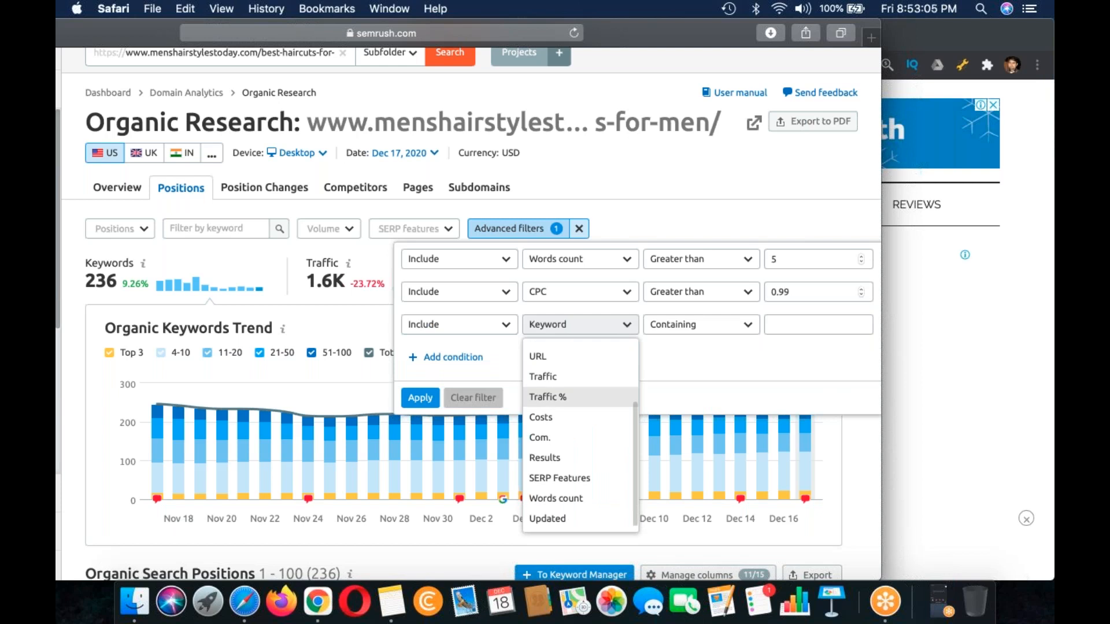
scroll(578, 434, "up", 3)
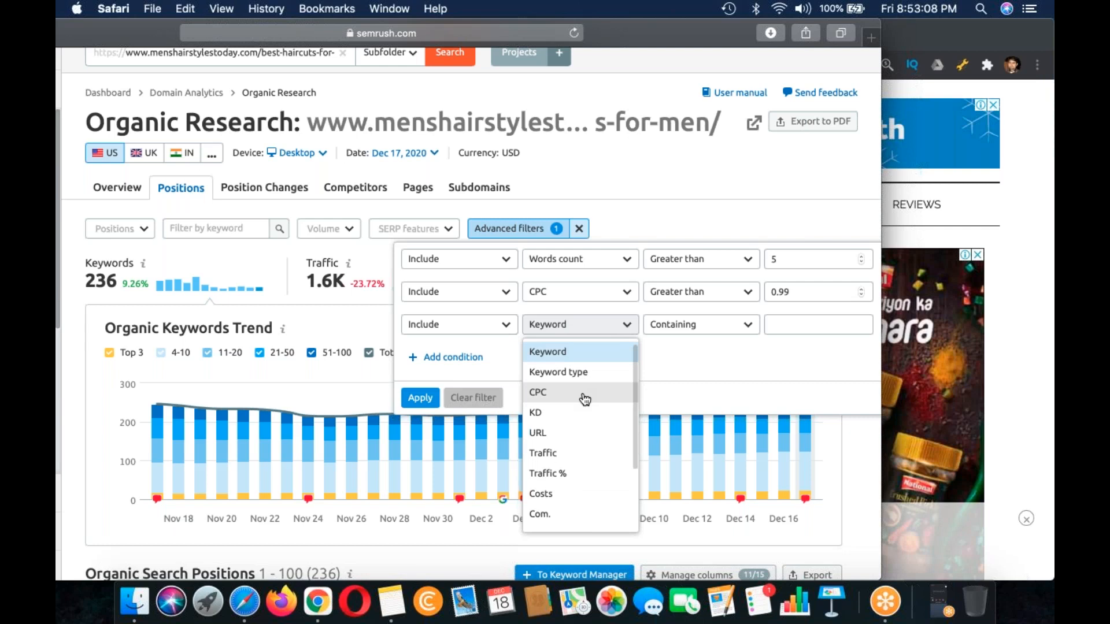
scroll(585, 399, "down", 1)
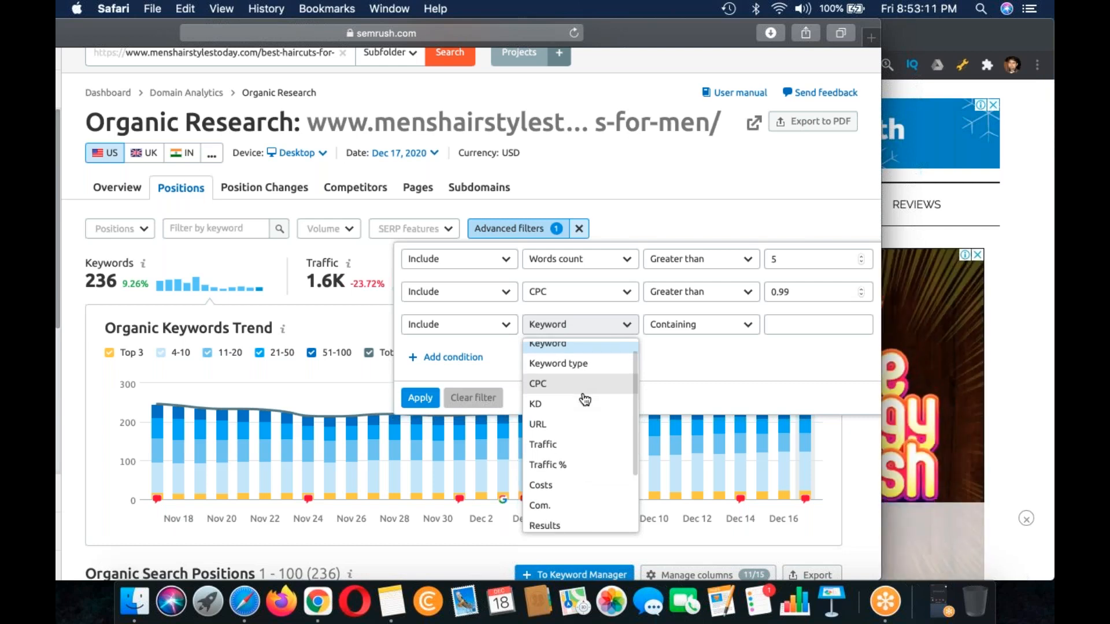
scroll(585, 399, "up", 1)
scroll(585, 399, "down", 4)
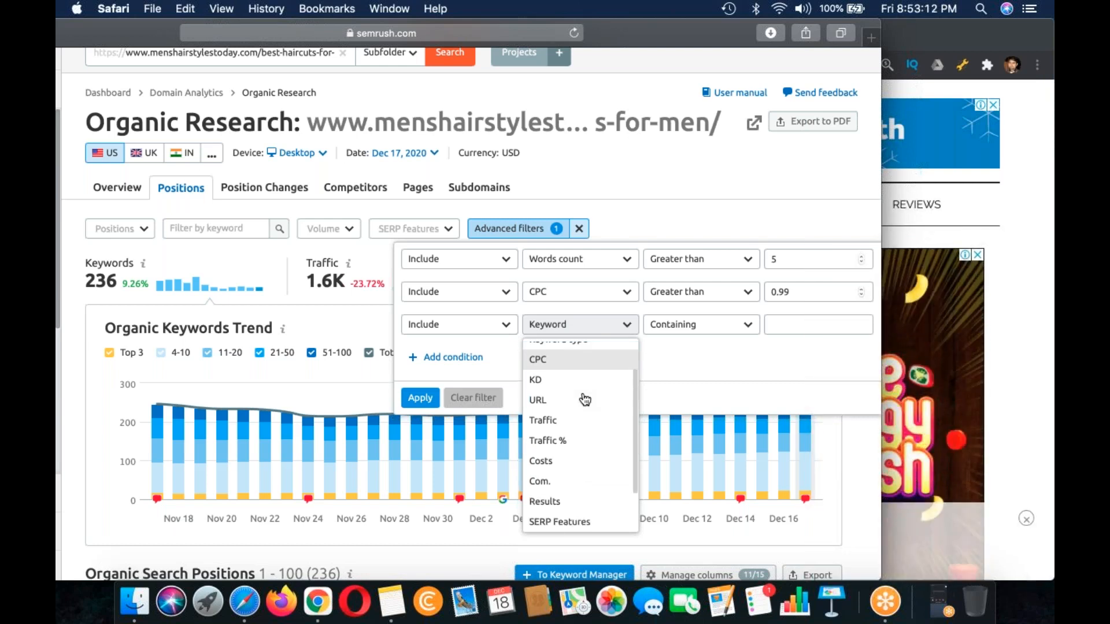
scroll(585, 399, "up", 4)
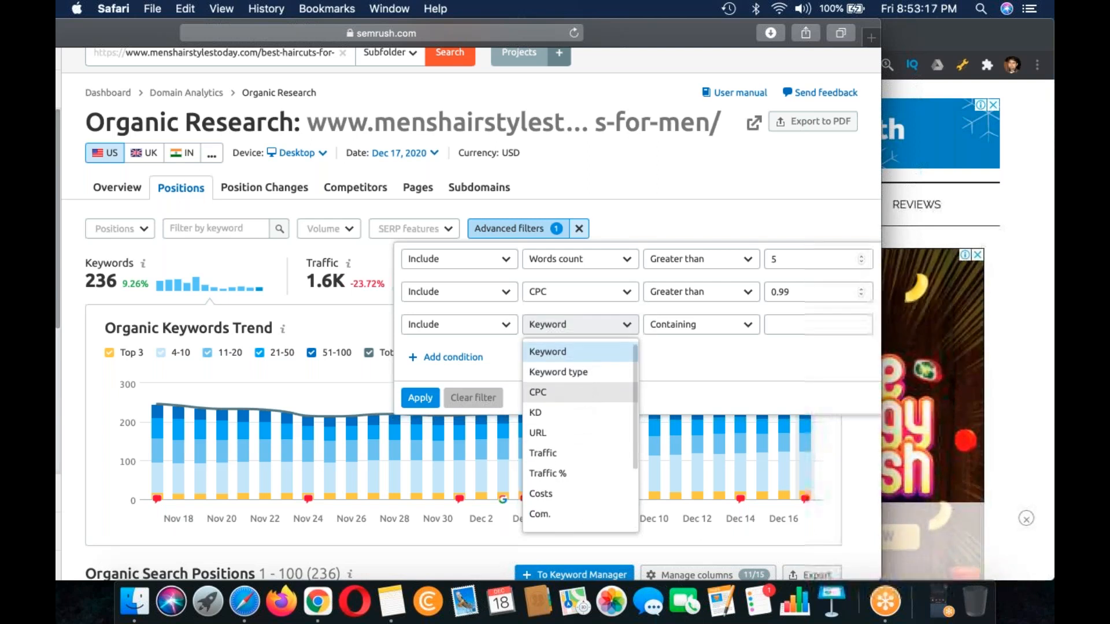
left_click(701, 364)
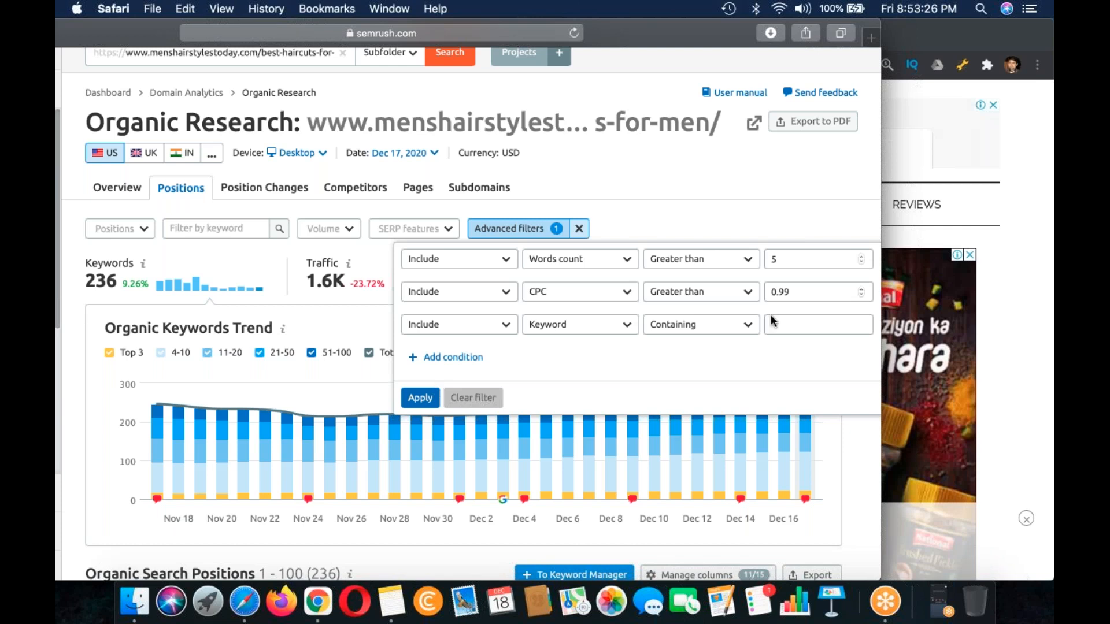
Step: Apply the Words count and CPC filters and review the Organic Search Positions table in a full-screen window
key("Return")
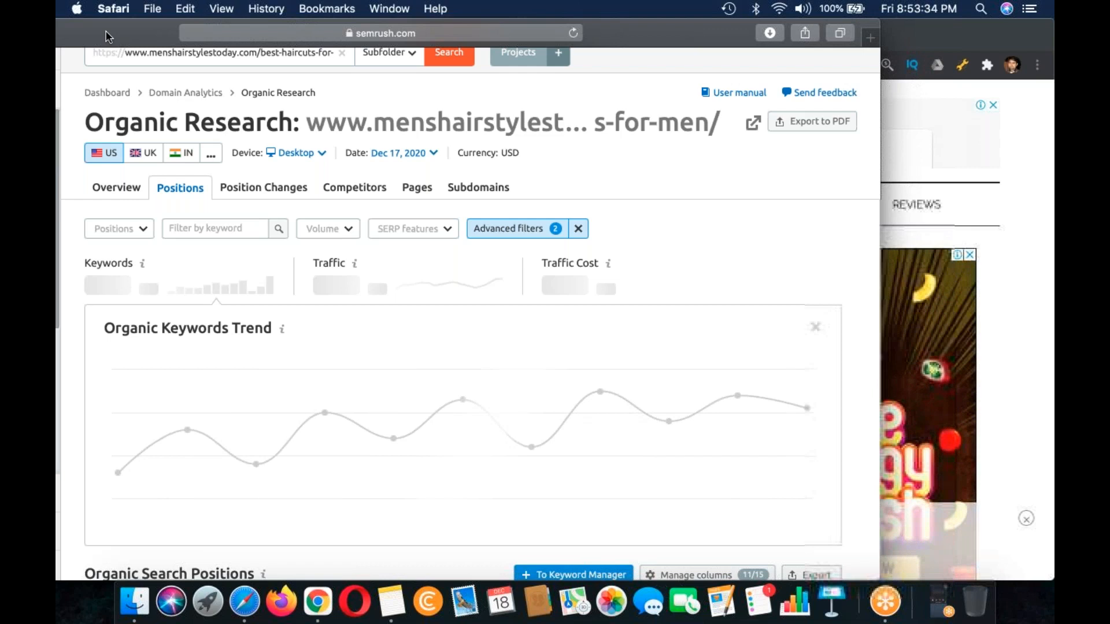
left_click_drag(162, 35, 400, 36)
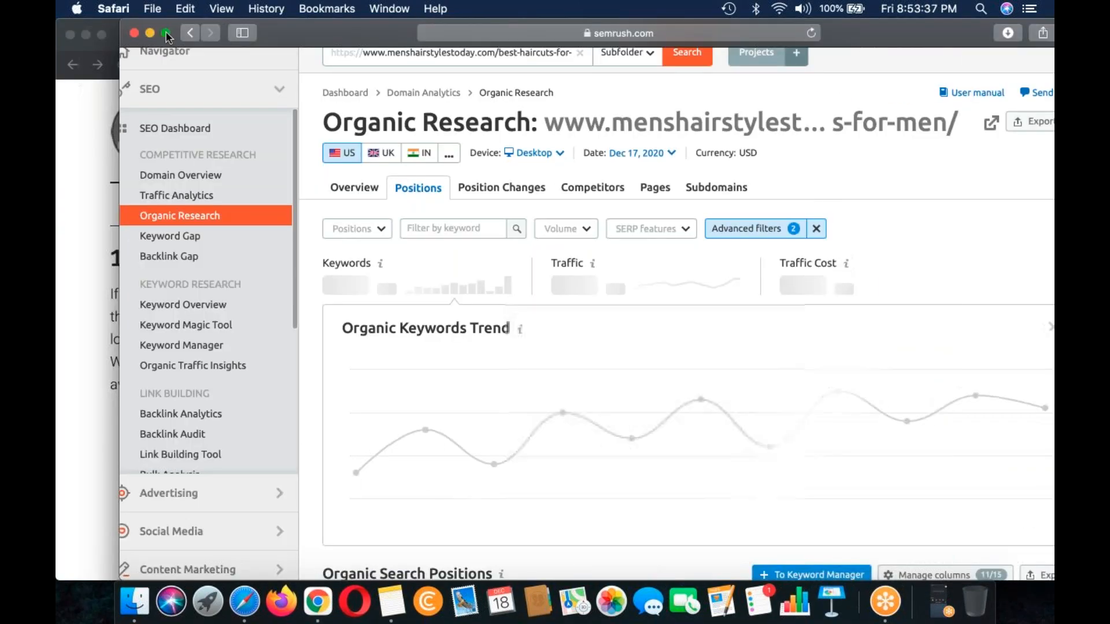
key("ctrl+super+f")
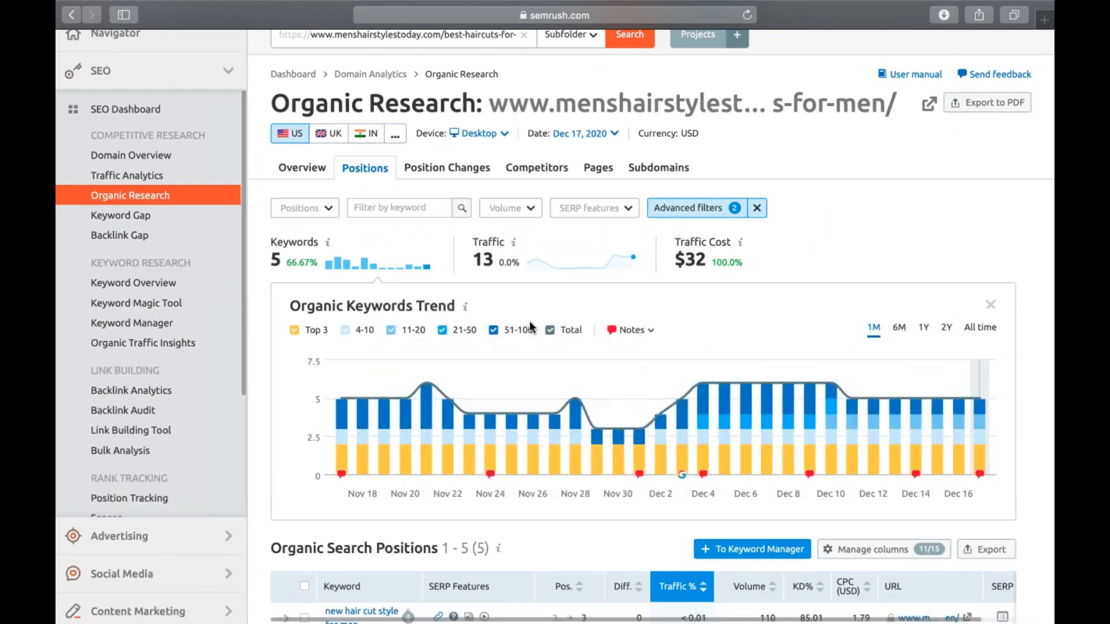
scroll(529, 322, "down", 5)
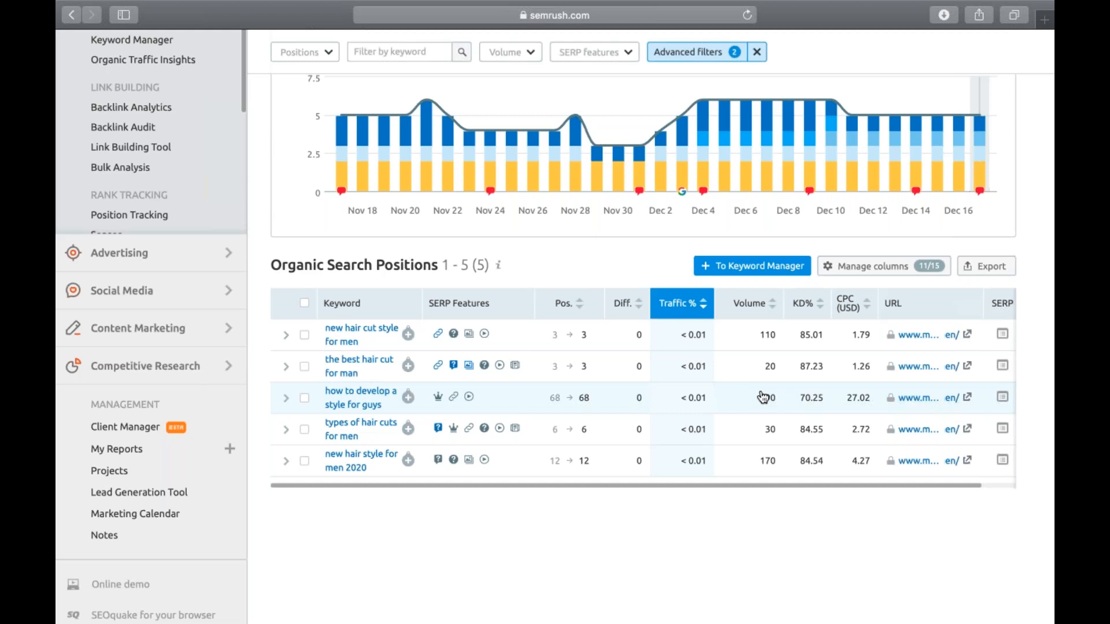
Step: Reopen the advanced filters and change the empty third condition's metric from Keyword to Traffic
scroll(763, 398, "up", 5)
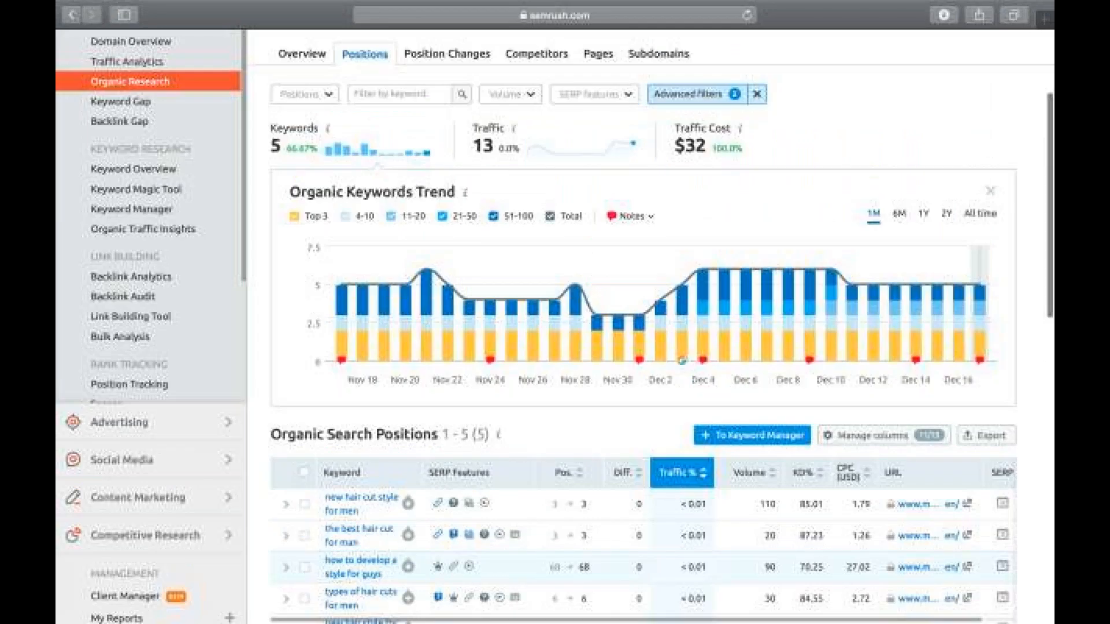
left_click(688, 94)
left_click(608, 186)
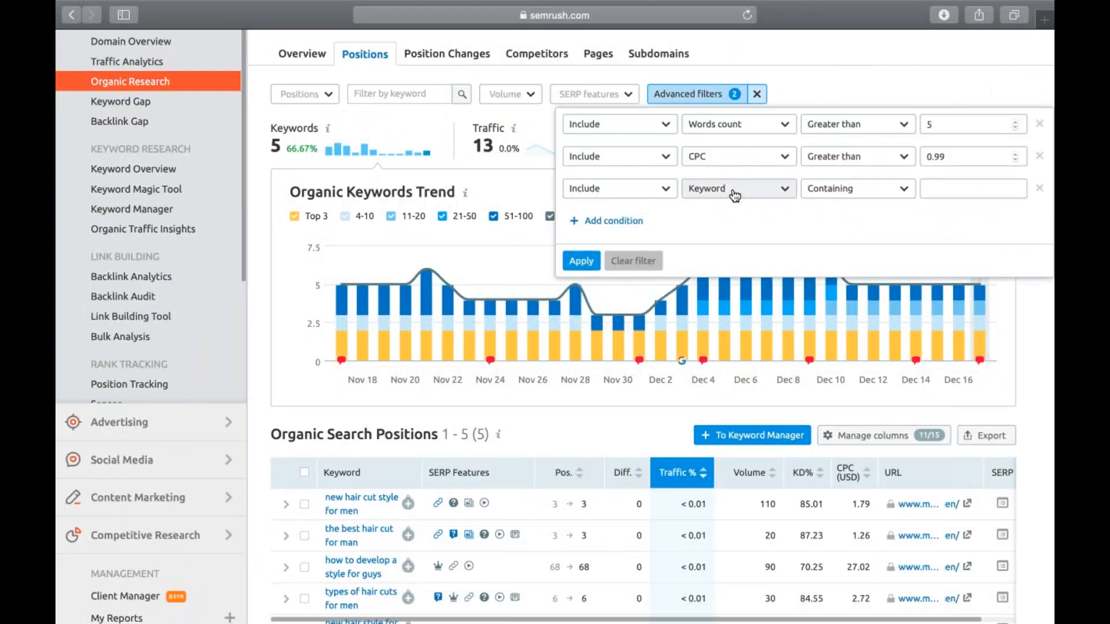
left_click(734, 190)
scroll(722, 352, "down", 3)
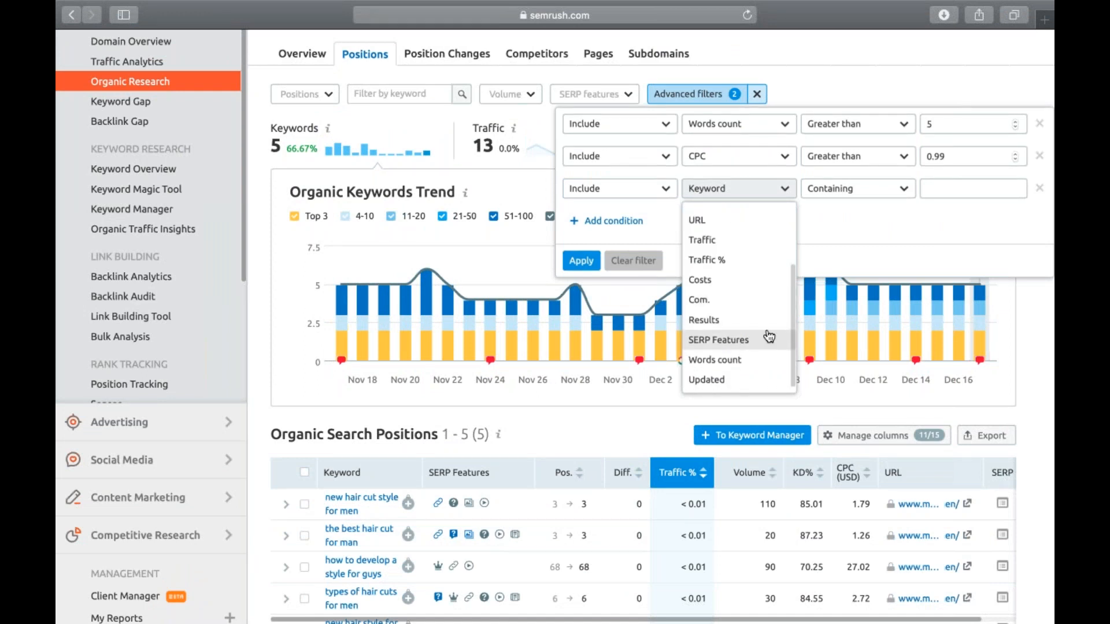
scroll(769, 337, "up", 3)
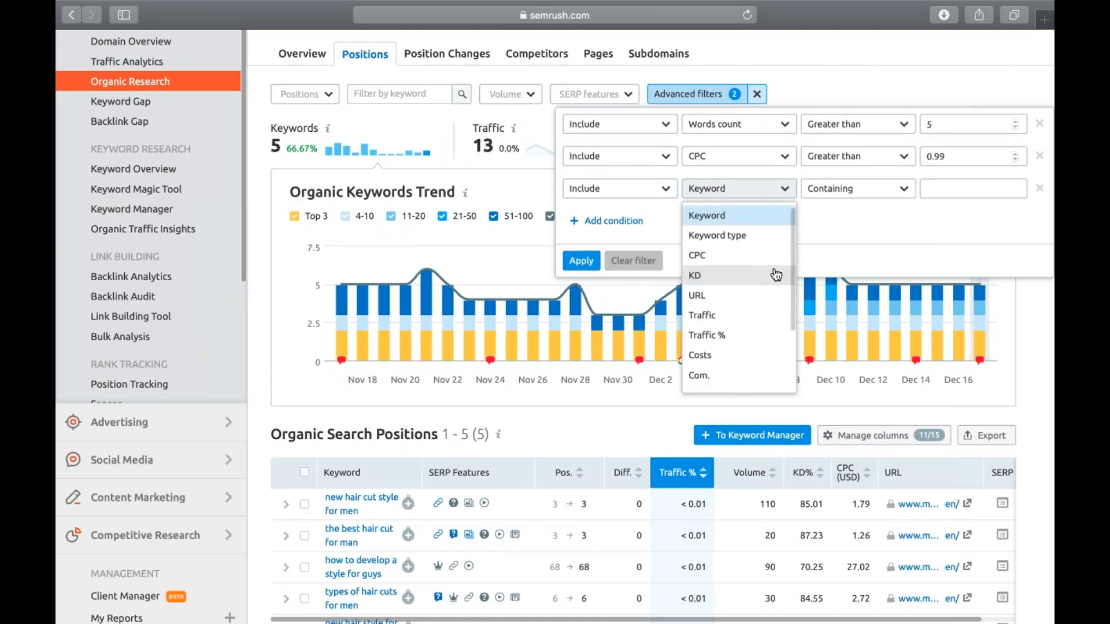
scroll(776, 274, "down", 1)
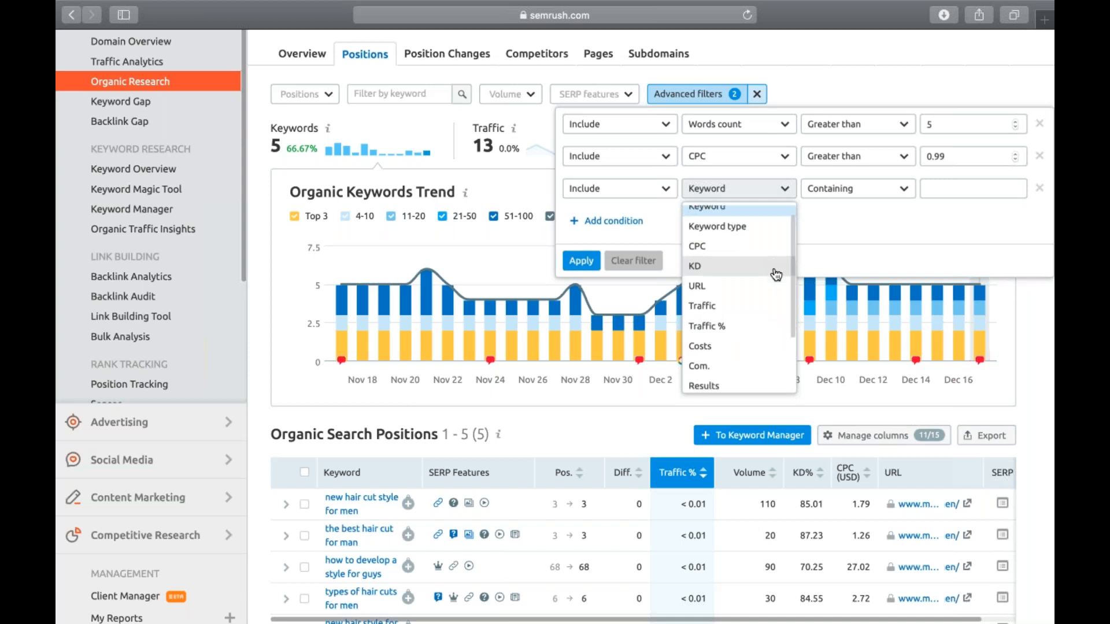
scroll(775, 274, "down", 3)
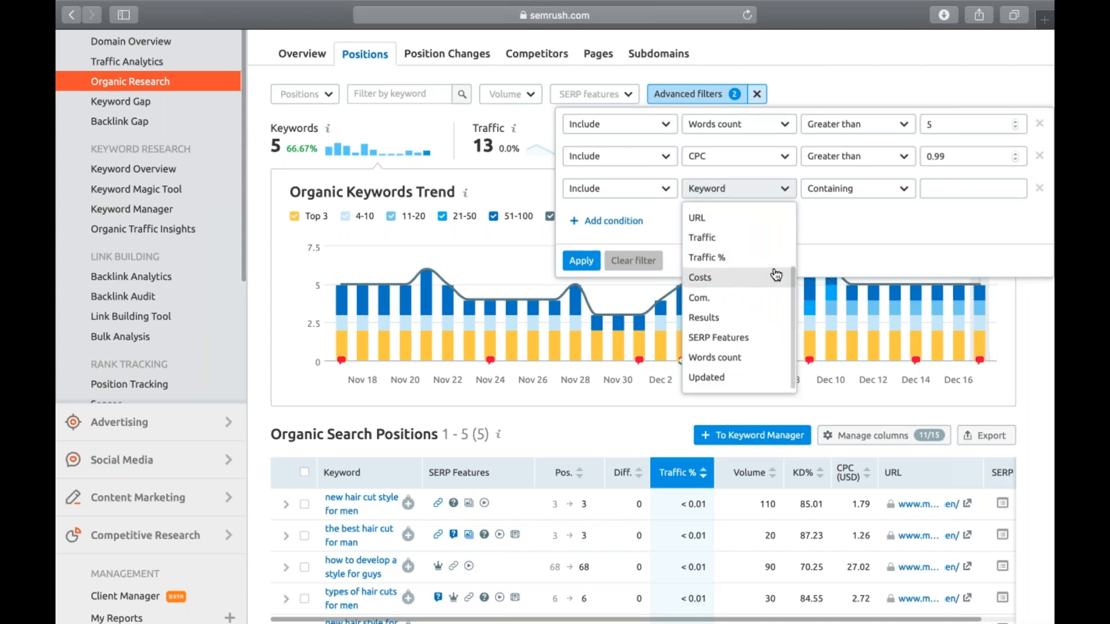
left_click(742, 238)
Step: Set the Traffic condition to greater than 2900, apply the filters and check the report
left_click(837, 189)
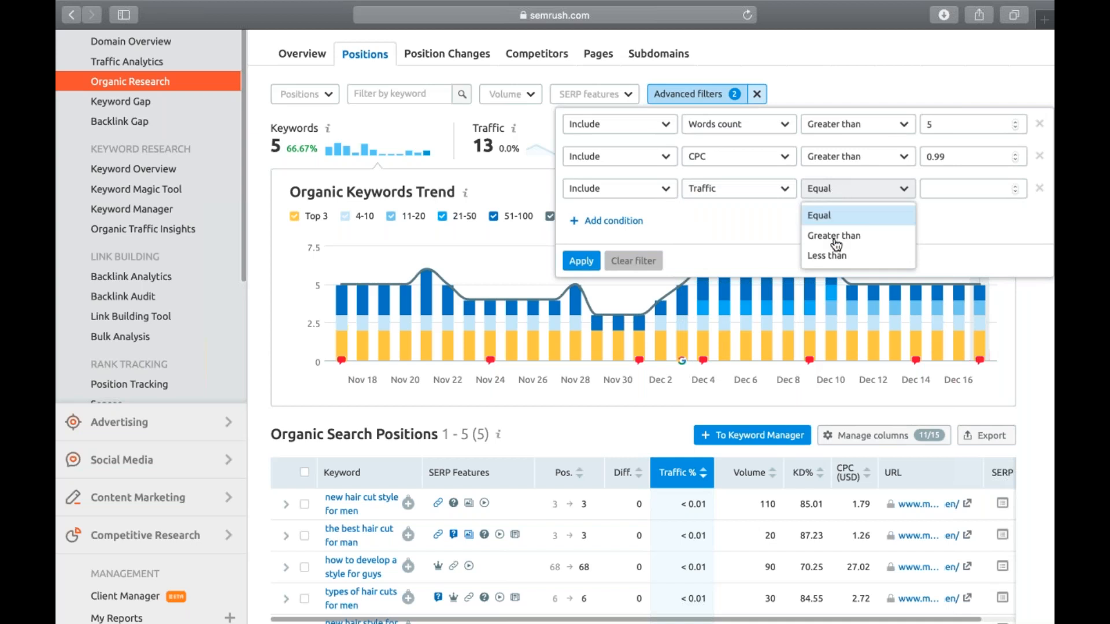
left_click(835, 245)
left_click(950, 192)
type("2900")
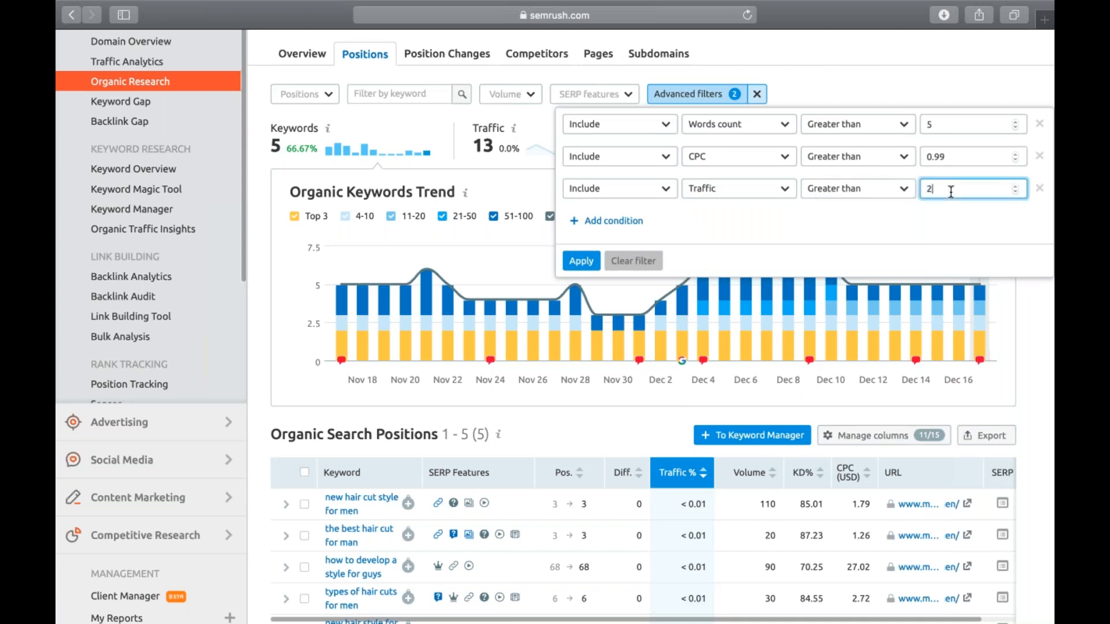
left_click(585, 265)
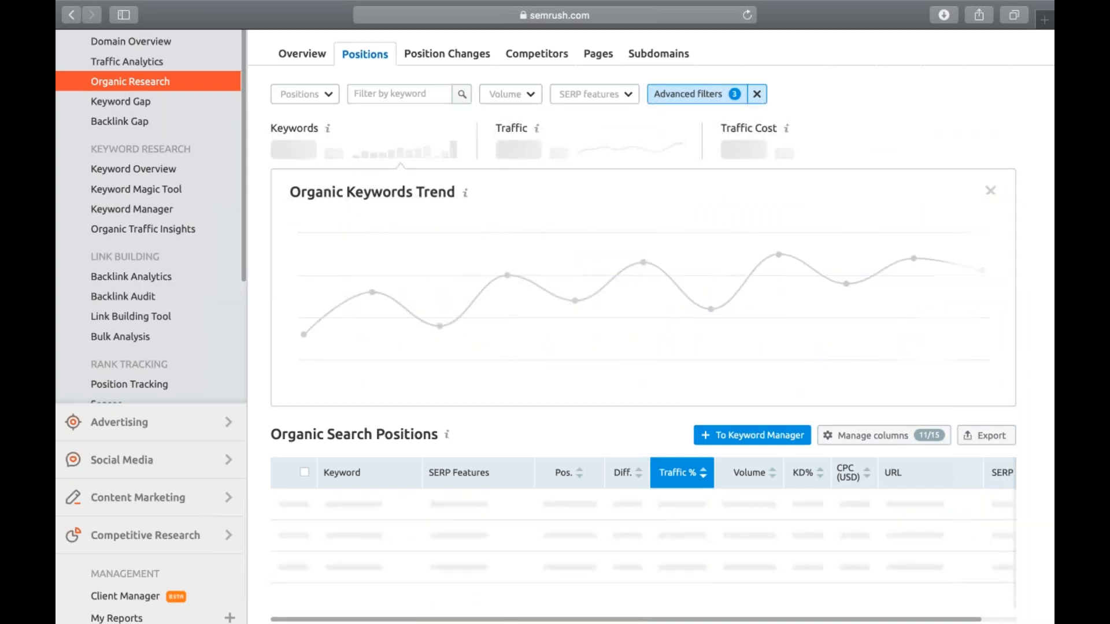
scroll(641, 324, "down", 2)
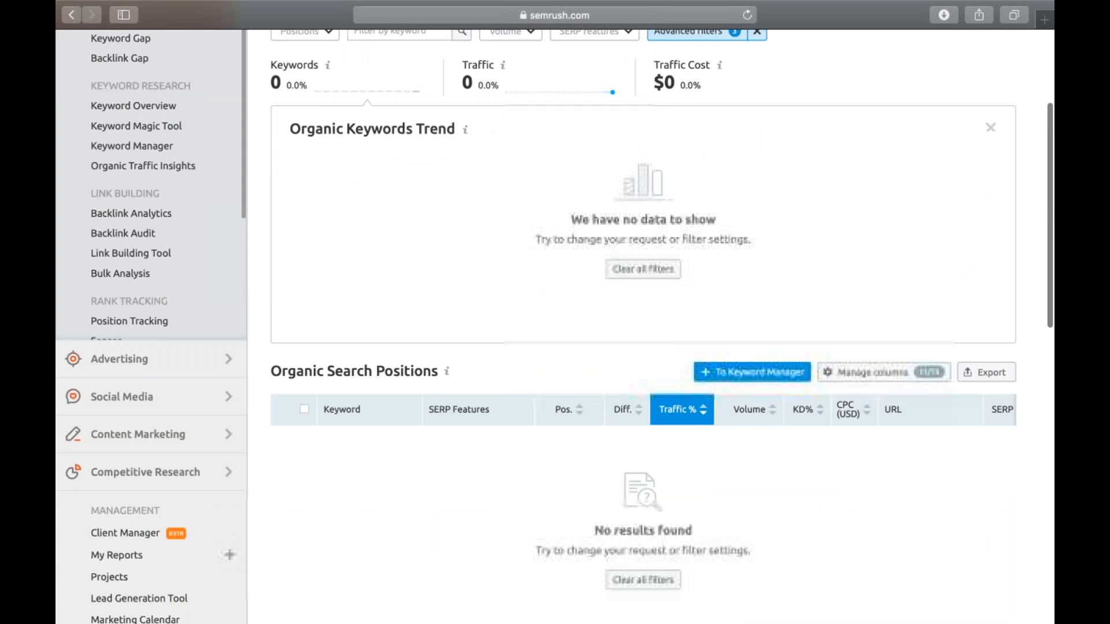
scroll(641, 324, "down", 1)
scroll(642, 324, "up", 3)
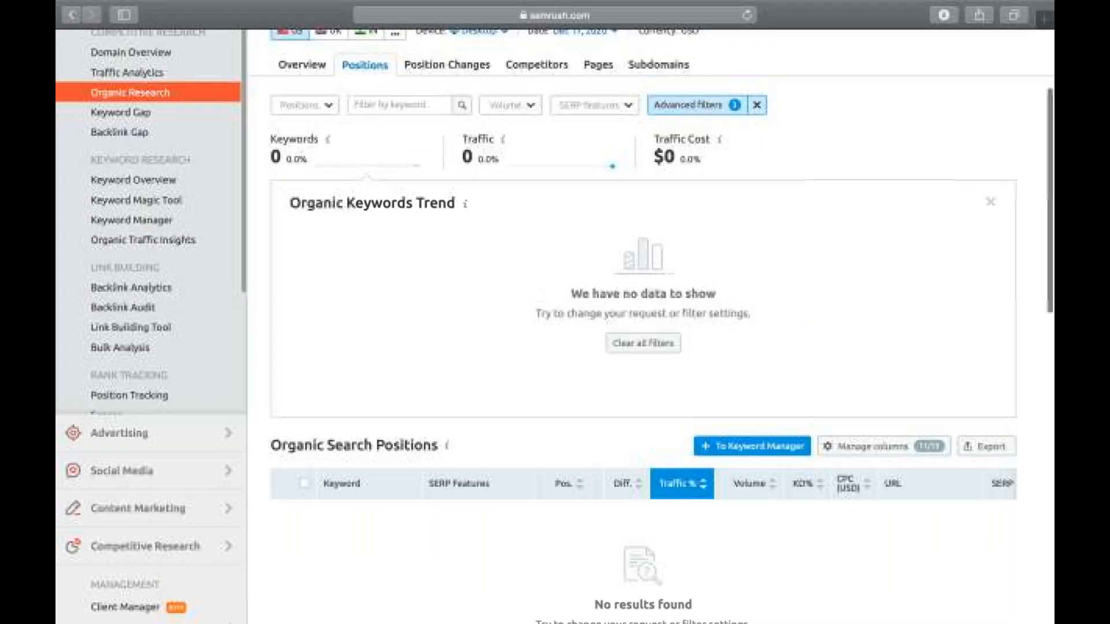
scroll(642, 237, "up", 1)
scroll(641, 236, "up", 2)
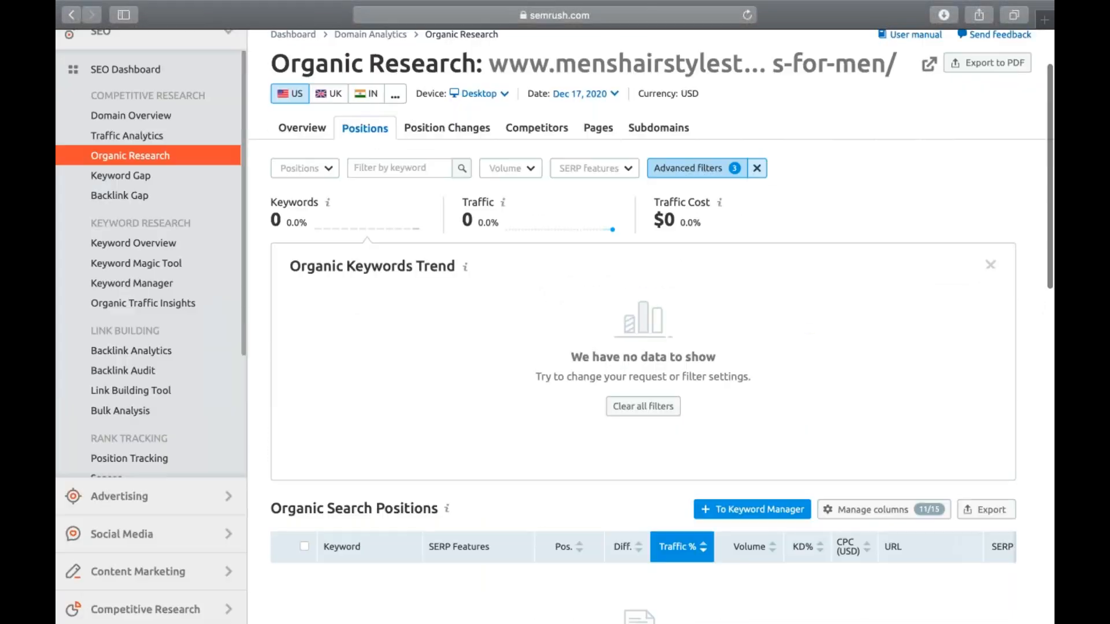
Step: Redefine the third condition as Traffic greater than 1000 and apply the filters
scroll(768, 355, "down", 4)
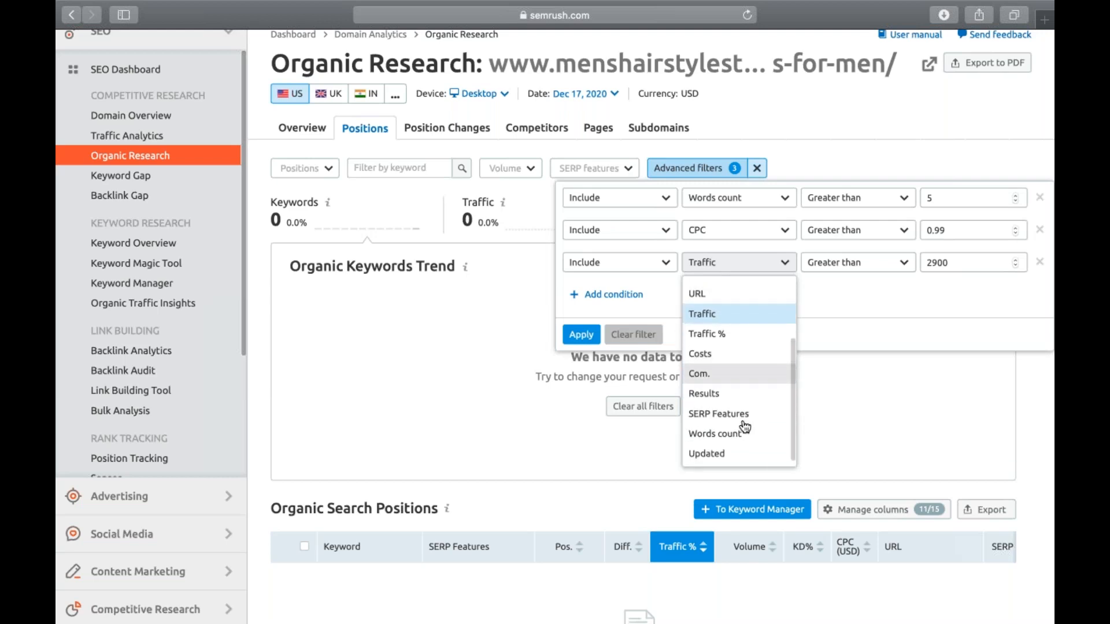
left_click(708, 453)
left_click(776, 261)
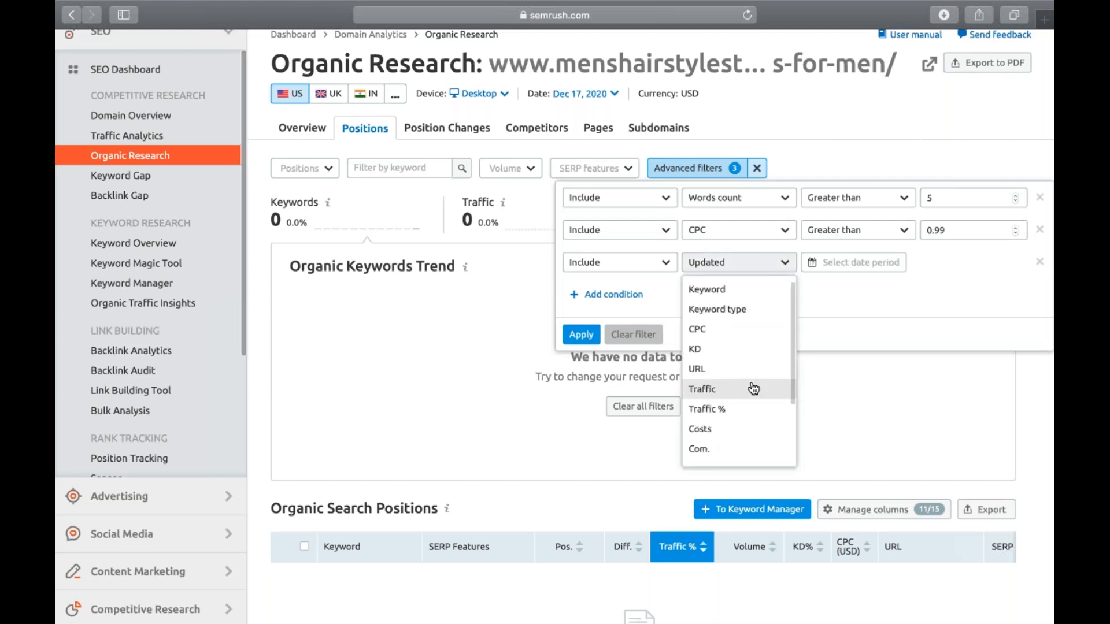
scroll(753, 388, "down", 1)
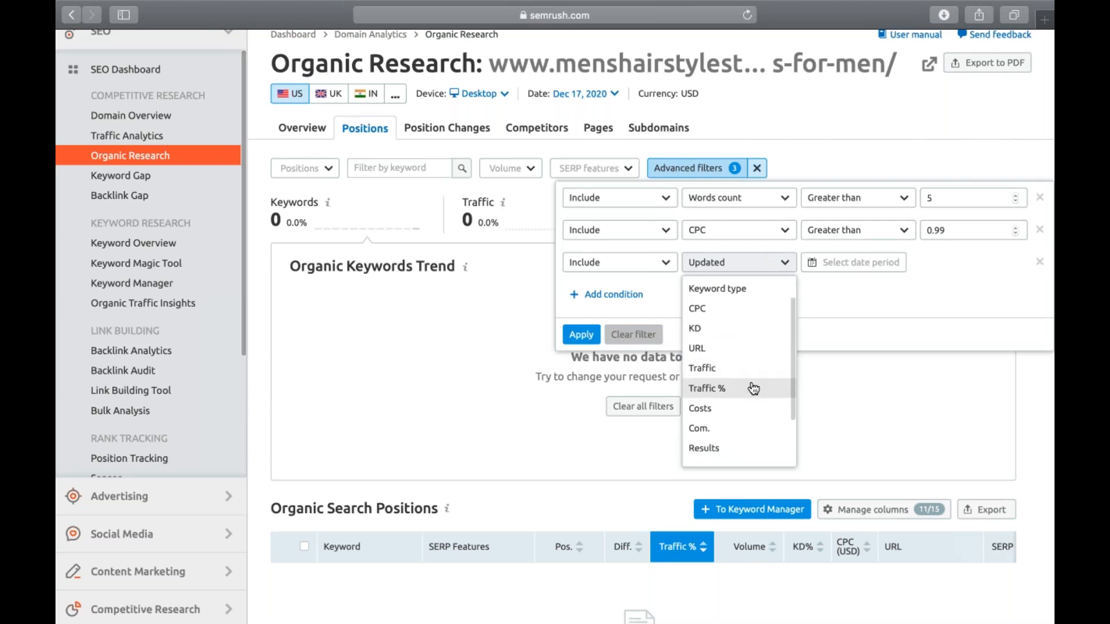
scroll(753, 388, "down", 1)
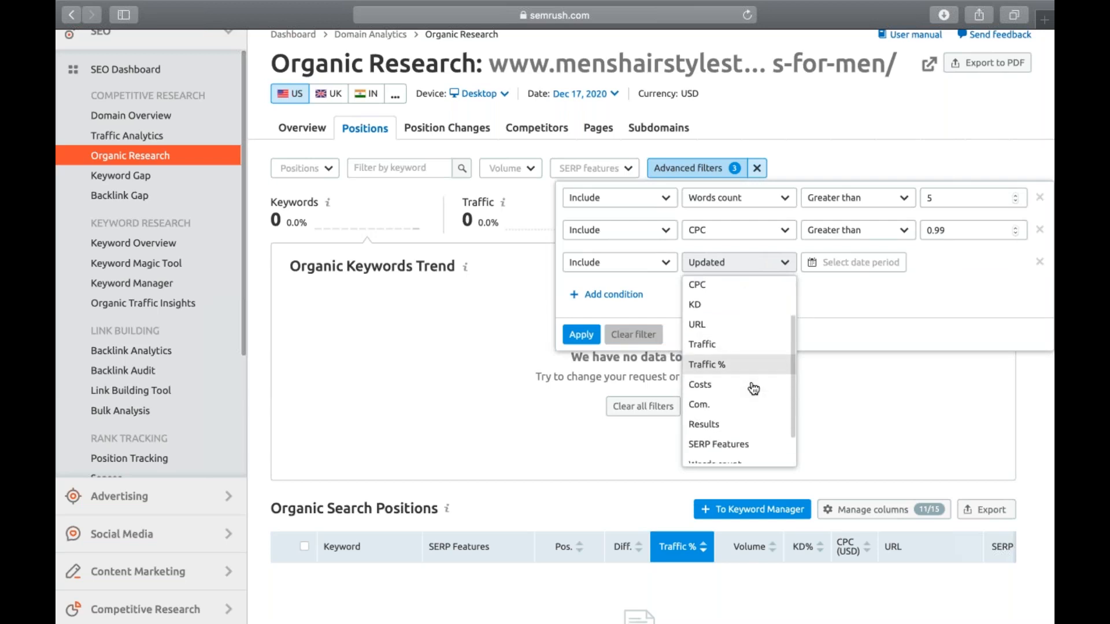
left_click(734, 344)
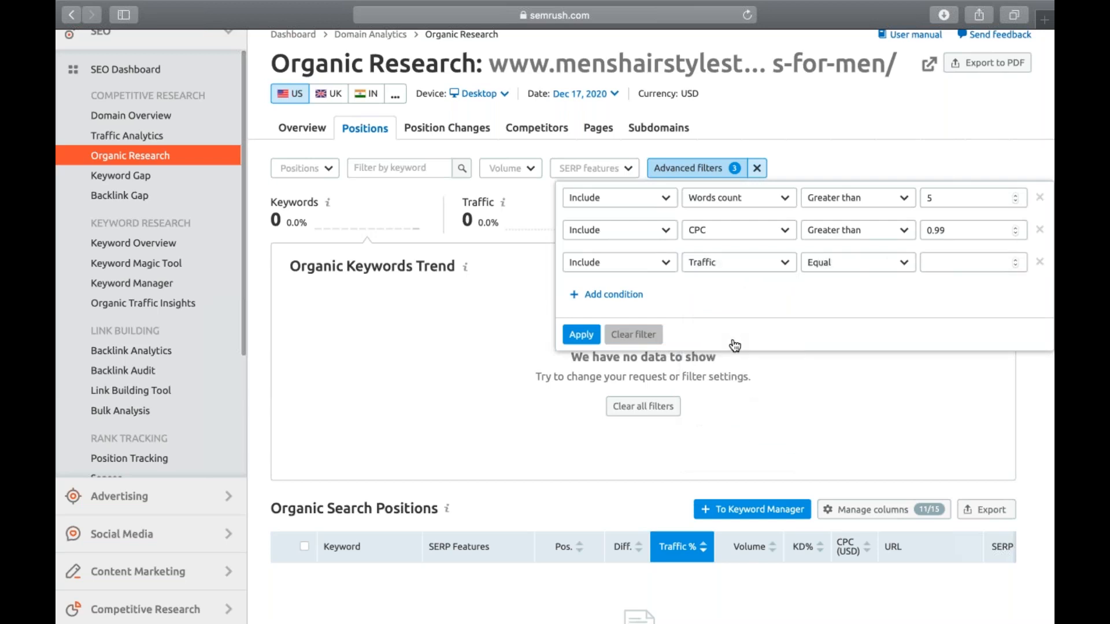
left_click(851, 266)
left_click(850, 310)
left_click(951, 263)
type("1000")
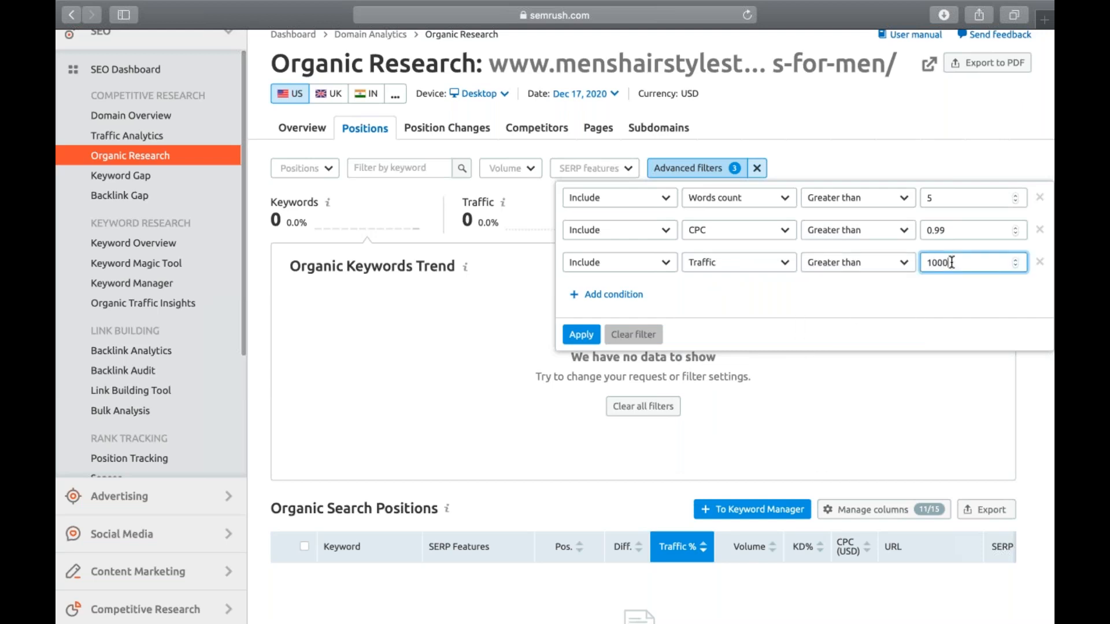
left_click(590, 340)
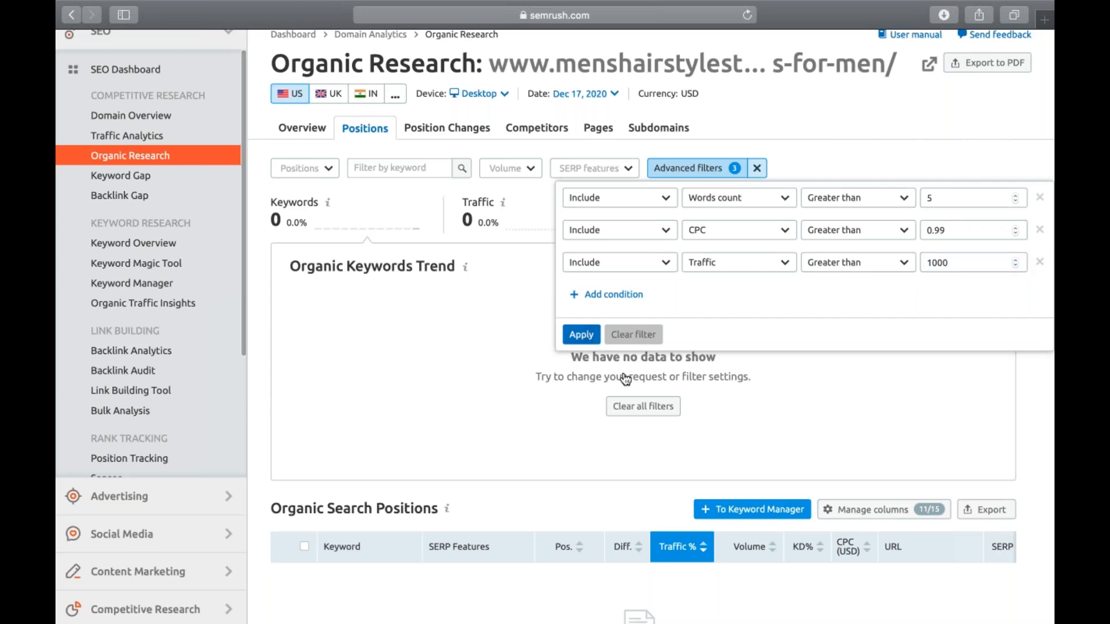
Step: Check the filtered positions report, then limit the search volume to the 1,001–10,000 range
scroll(625, 379, "down", 2)
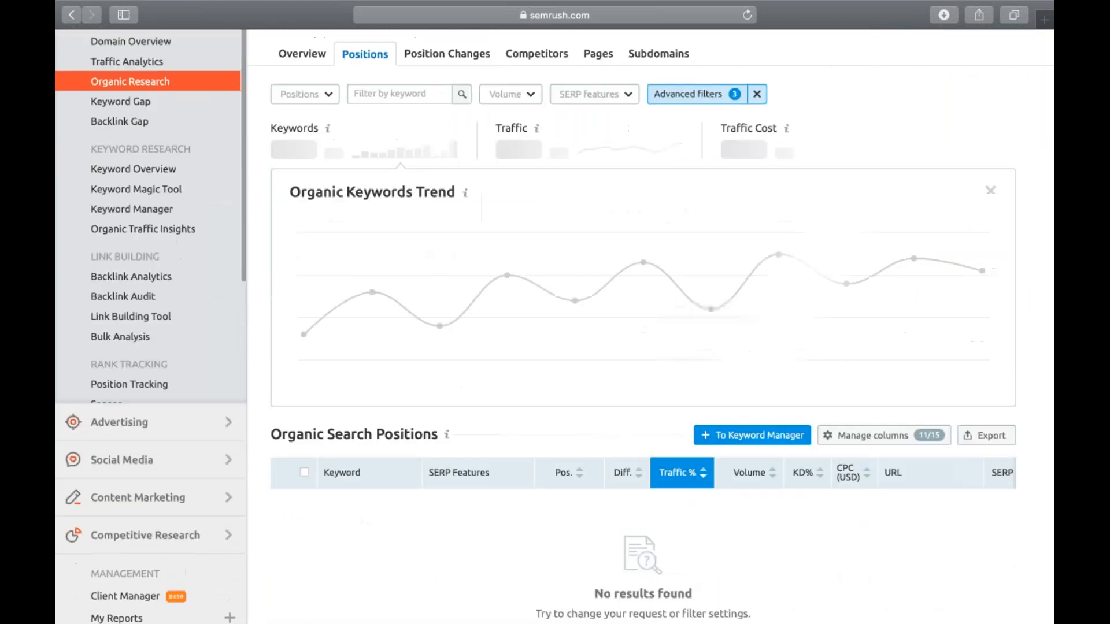
scroll(642, 324, "down", 3)
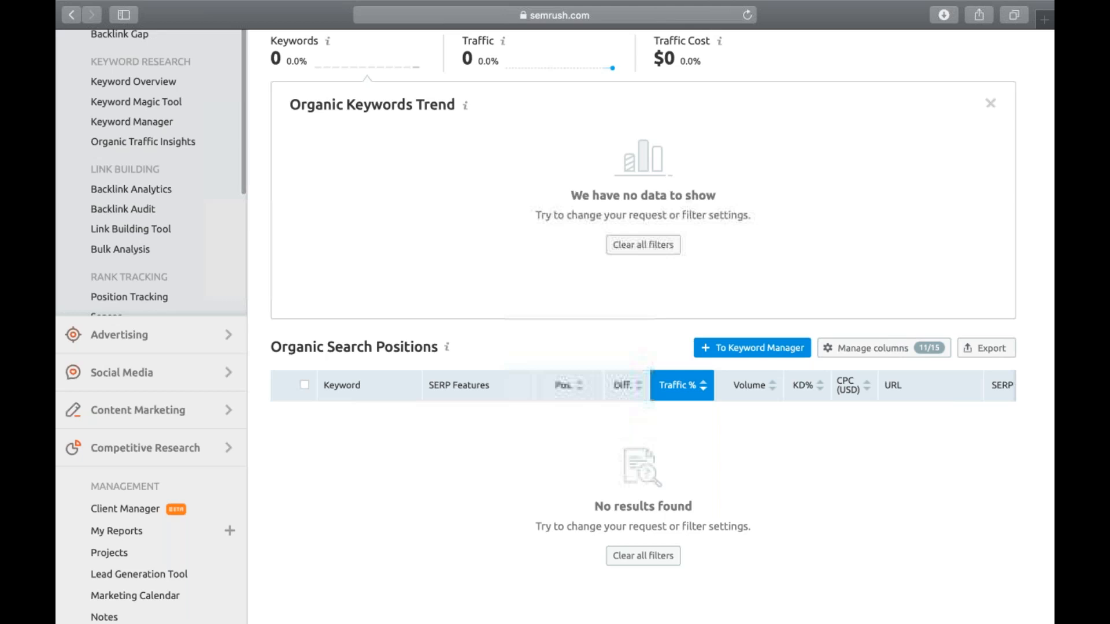
scroll(623, 370, "up", 3)
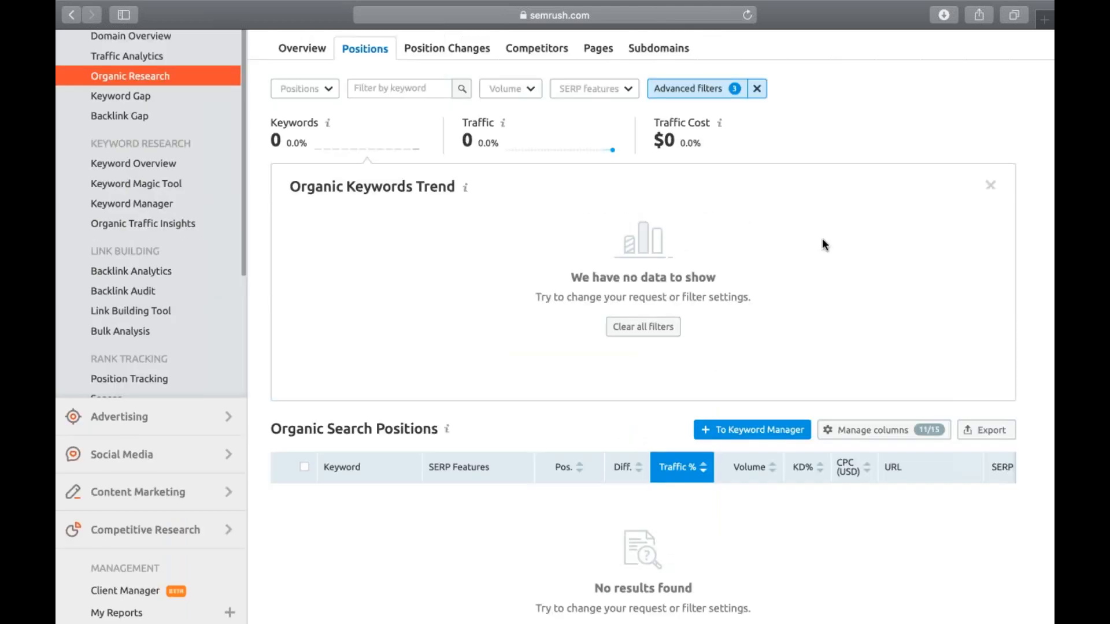
scroll(824, 244, "up", 5)
left_click(510, 249)
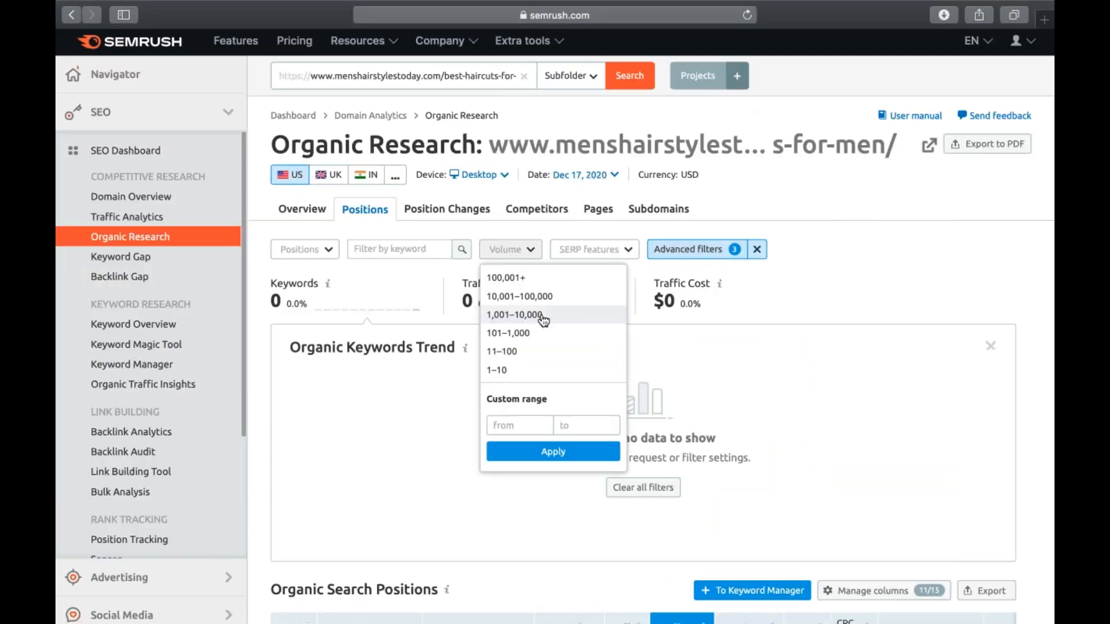
left_click(514, 315)
Step: Remove the Traffic condition from the advanced filters, apply the change and reopen the remaining conditions
left_click(753, 250)
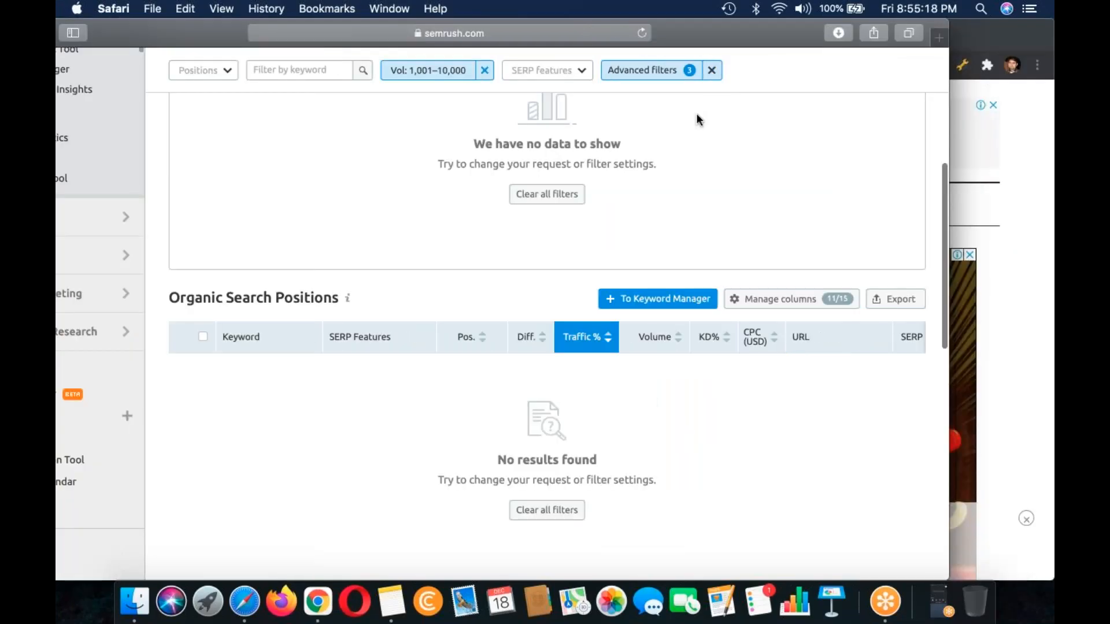
left_click(642, 70)
left_click(934, 166)
left_click(469, 207)
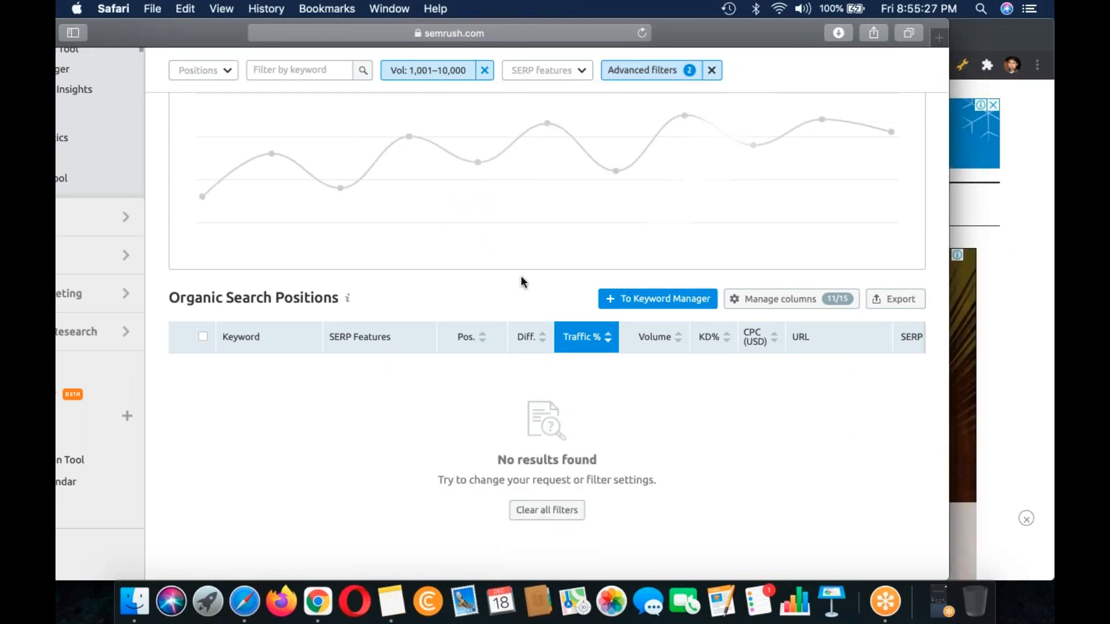
left_click(648, 70)
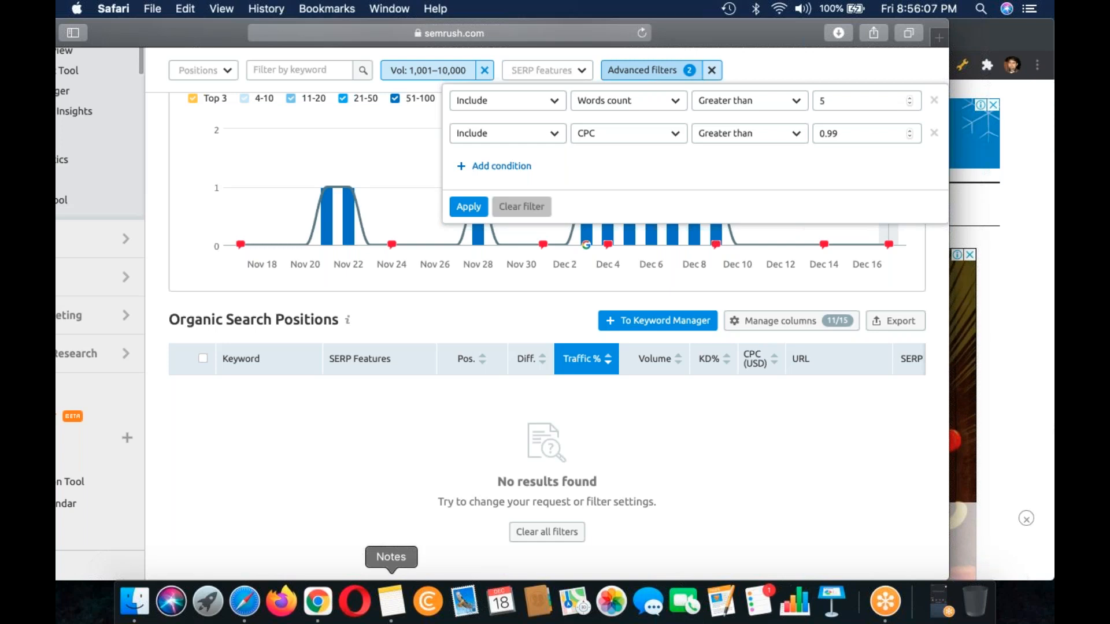
Step: Switch to the lecture note in Notes and cut the Adsense Golden Nugget Formula section, from its heading through Method # 2's High CPC line
left_click(391, 602)
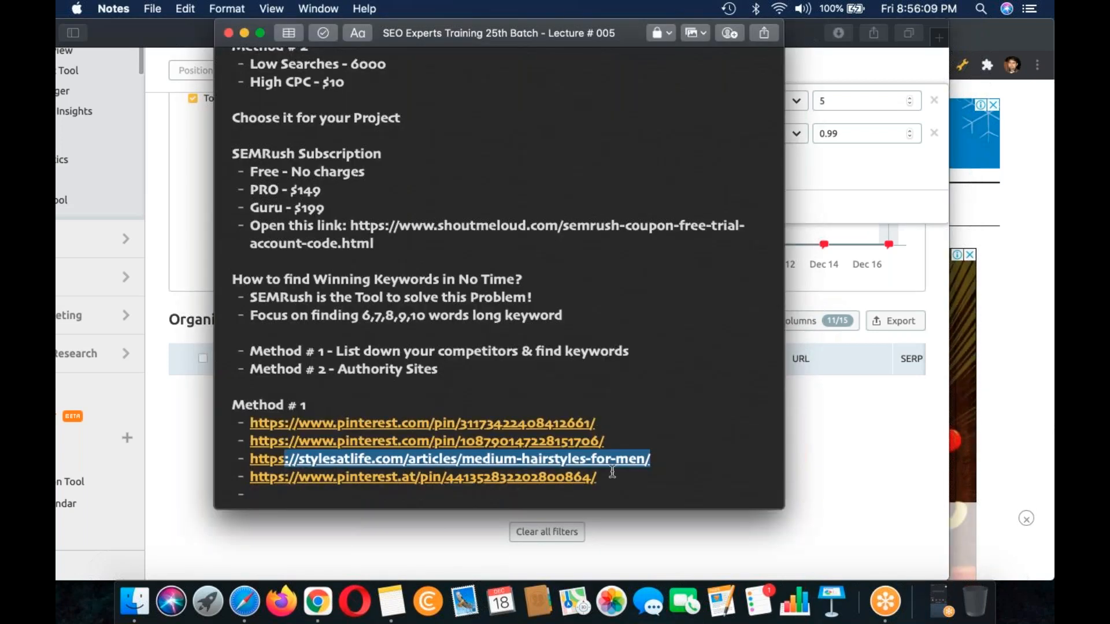
left_click(612, 479)
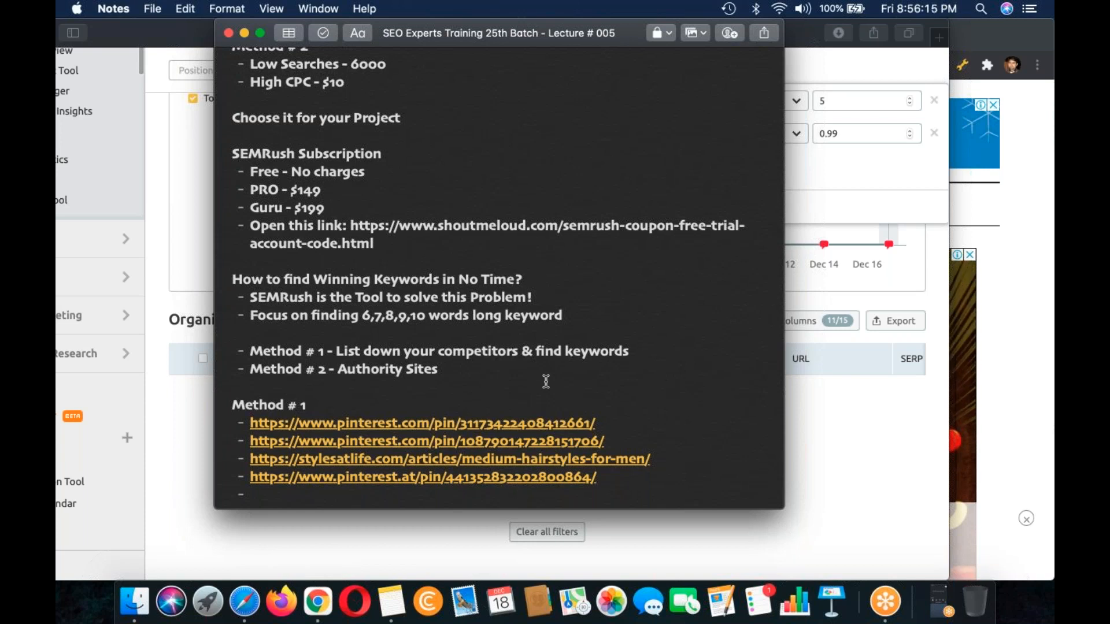
scroll(486, 307, "up", 20)
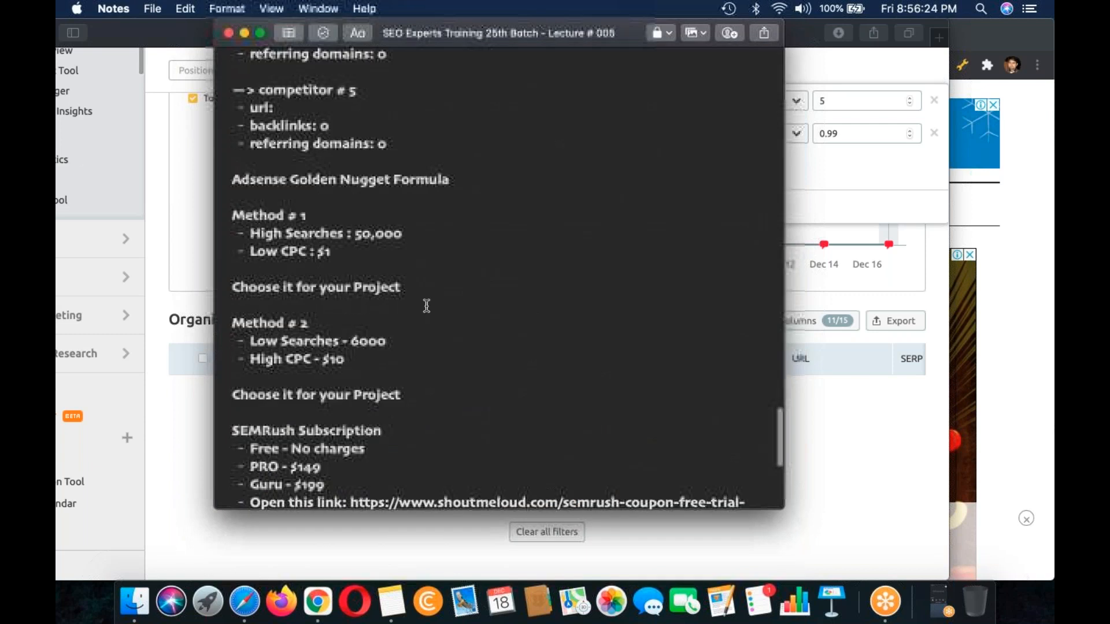
scroll(427, 307, "down", 1)
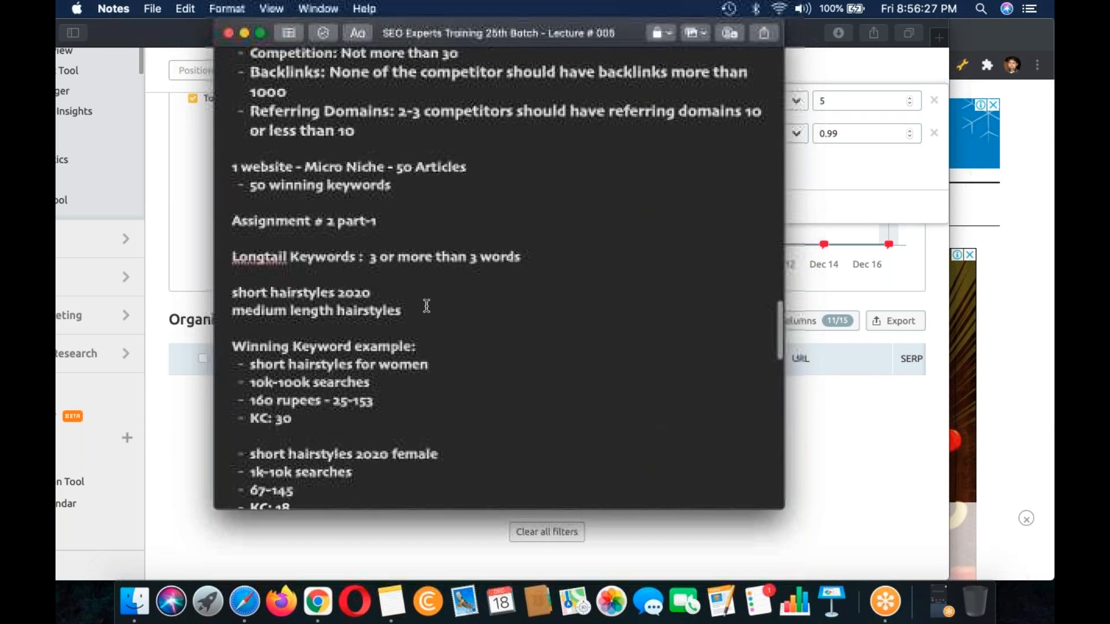
scroll(426, 306, "down", 20)
scroll(426, 306, "up", 10)
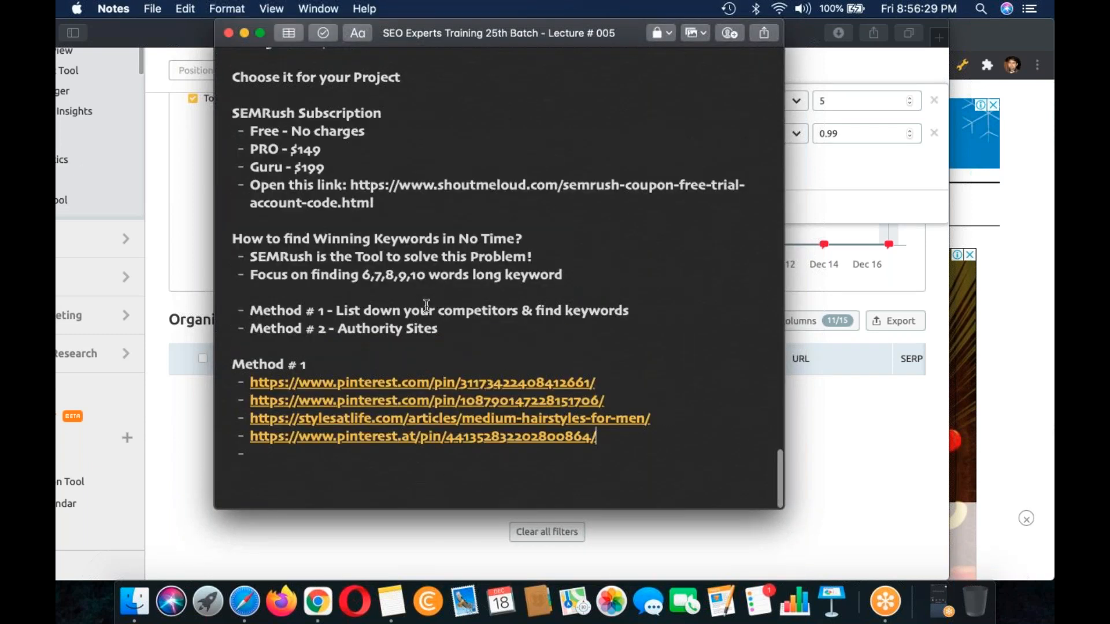
scroll(426, 306, "up", 3)
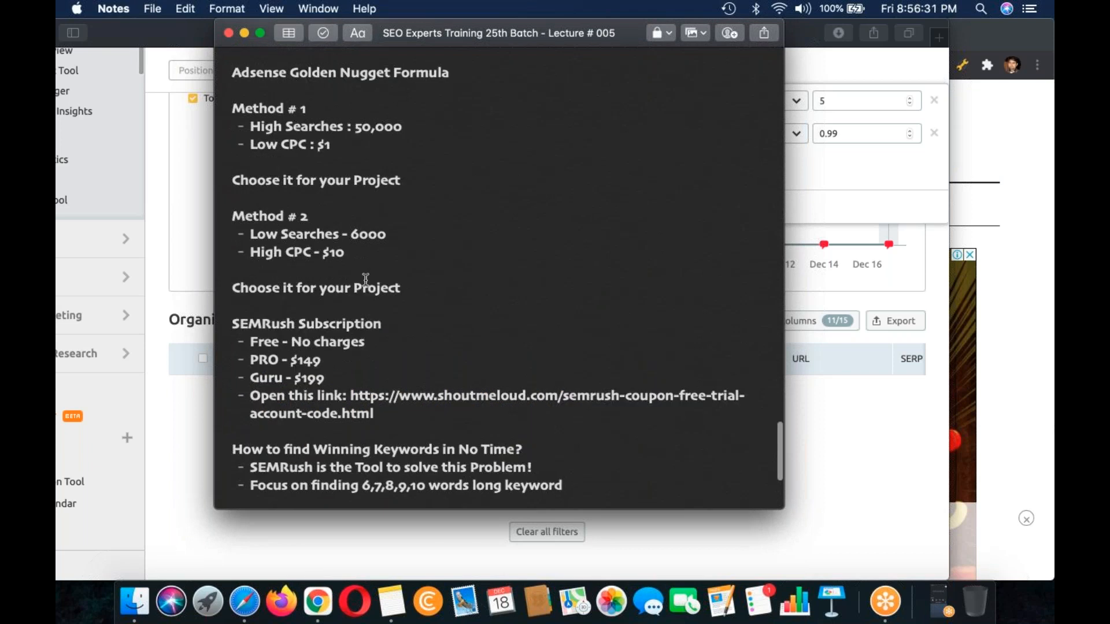
scroll(359, 248, "up", 1)
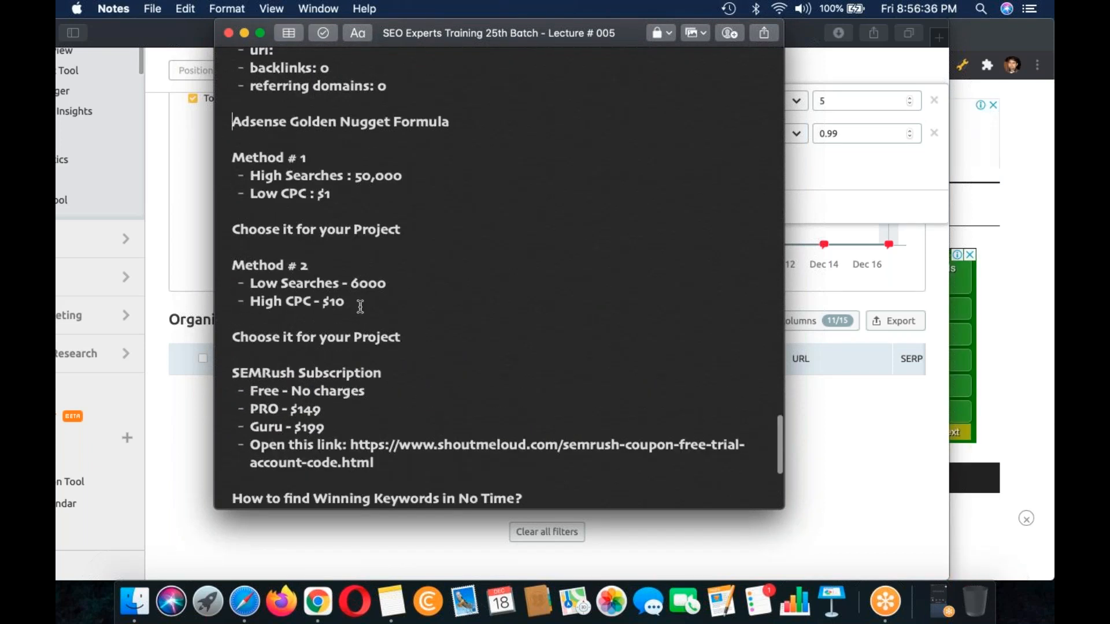
left_click(357, 304, "shift")
key("super+c")
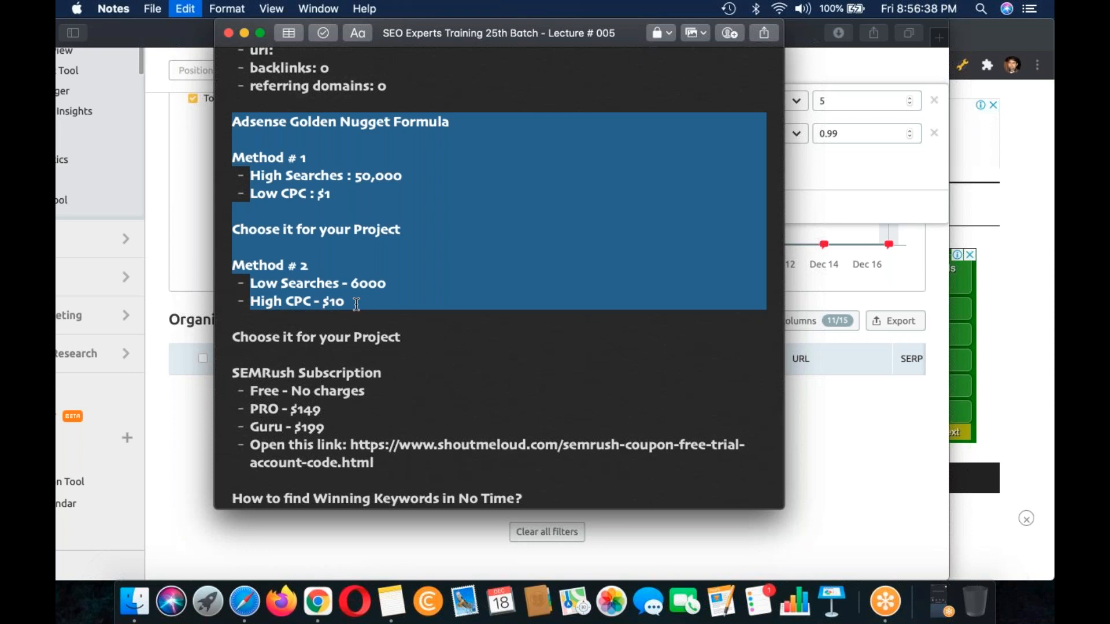
key("super+x")
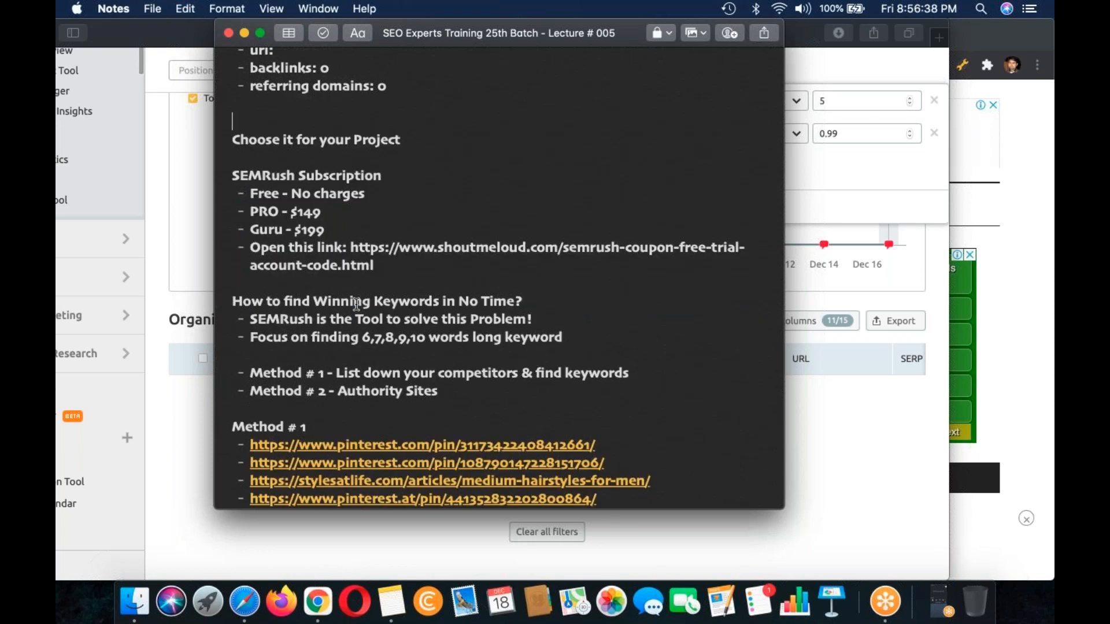
key("BackSpace")
key("BackSpace")
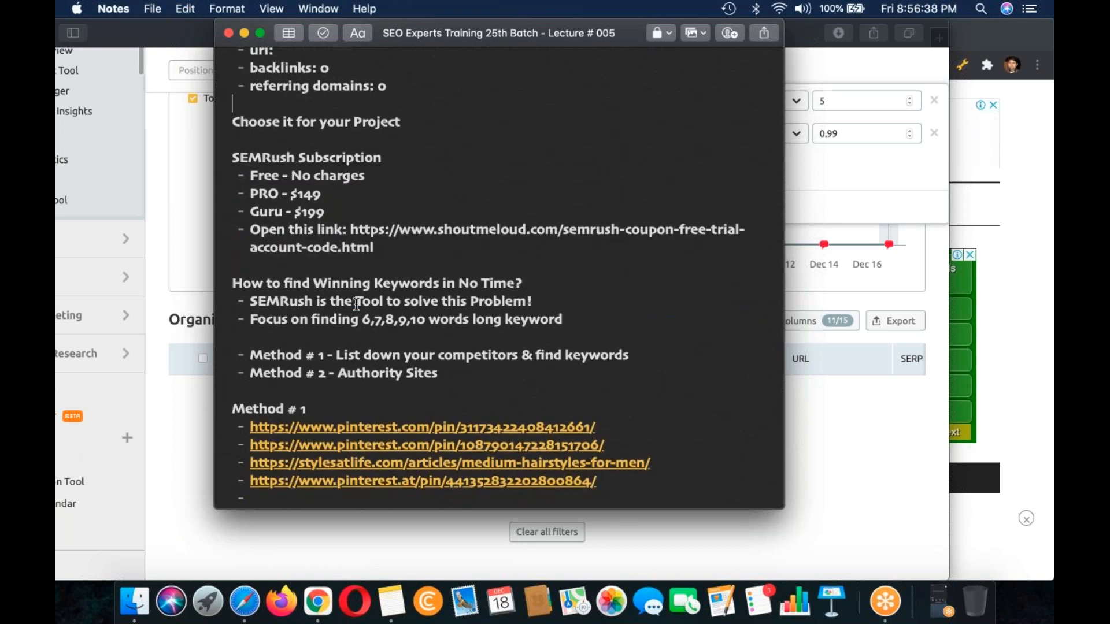
Step: Paste the Adsense Golden Nugget Formula section at the end of the note, below the Method # 1 links
scroll(473, 403, "down", 1)
left_click(473, 461)
key("Return")
key("Return")
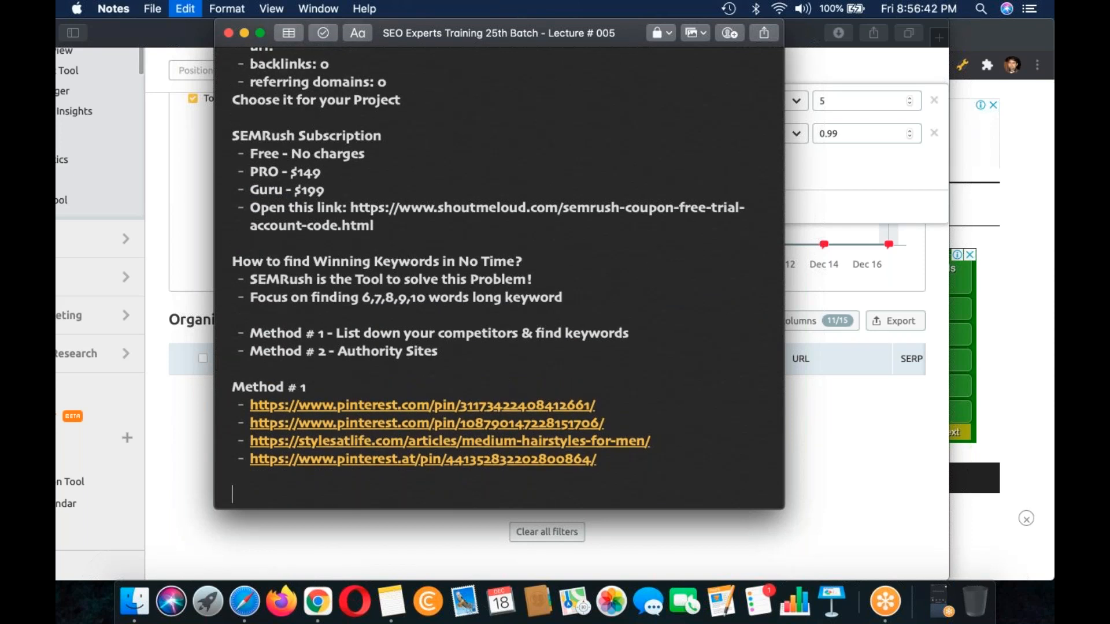
key("super+v")
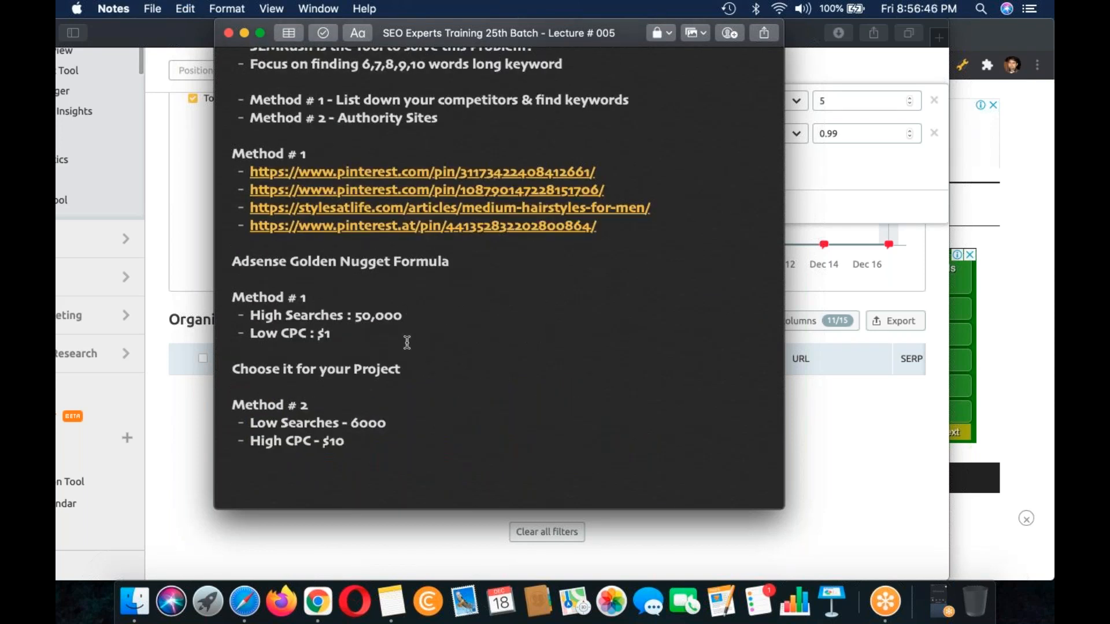
Step: Add two blank lines between Method # 1's Low CPC line and "Choose it for your Project"
key("Return")
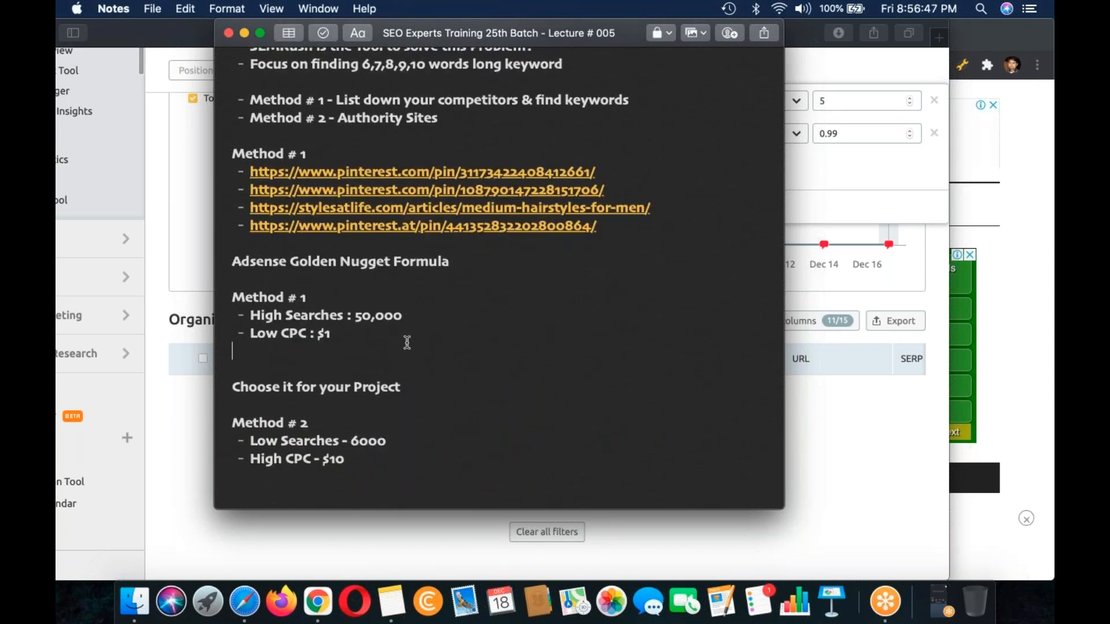
key("Return")
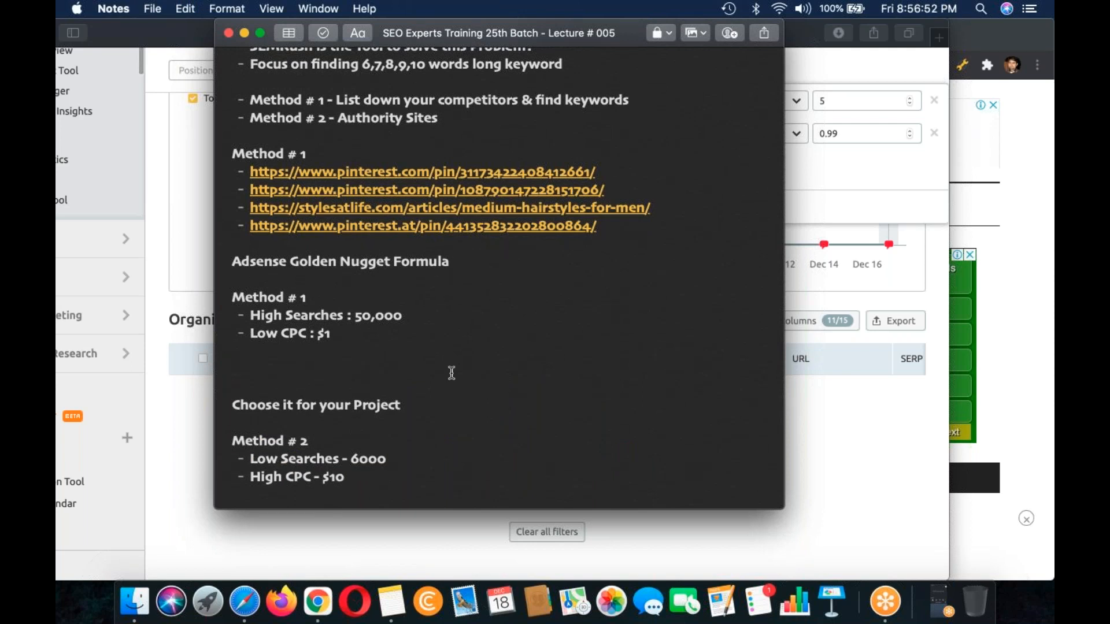
scroll(451, 373, "down", 2)
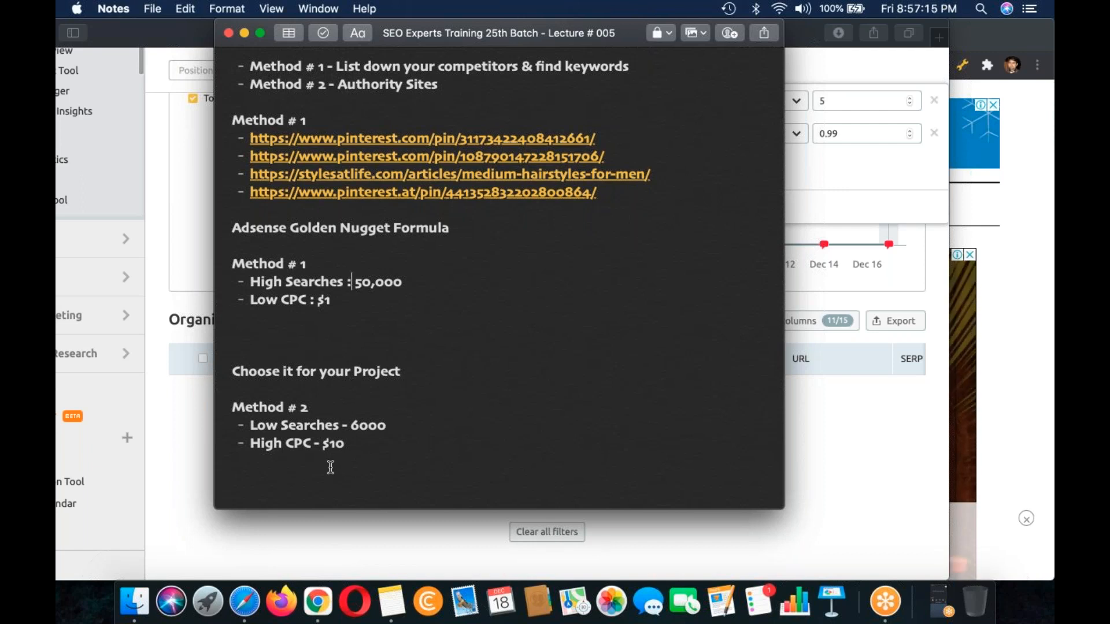
left_click(317, 331)
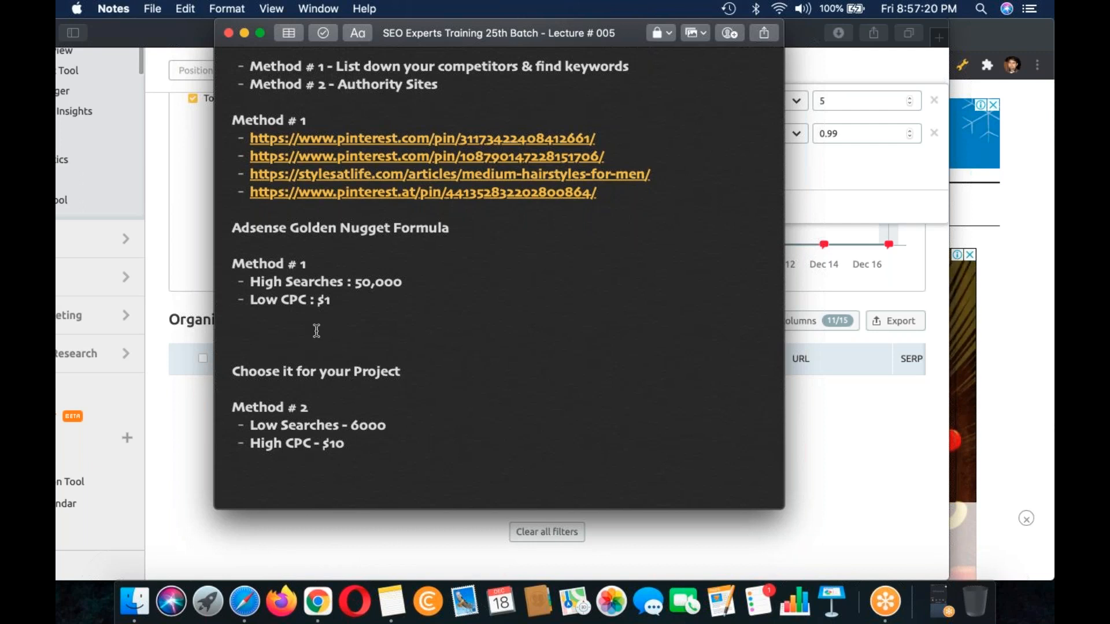
Step: Append "- 40%" to Method # 1's High Searches line and "- 25%" to its Low CPC line
left_click(438, 276)
type("- 40%")
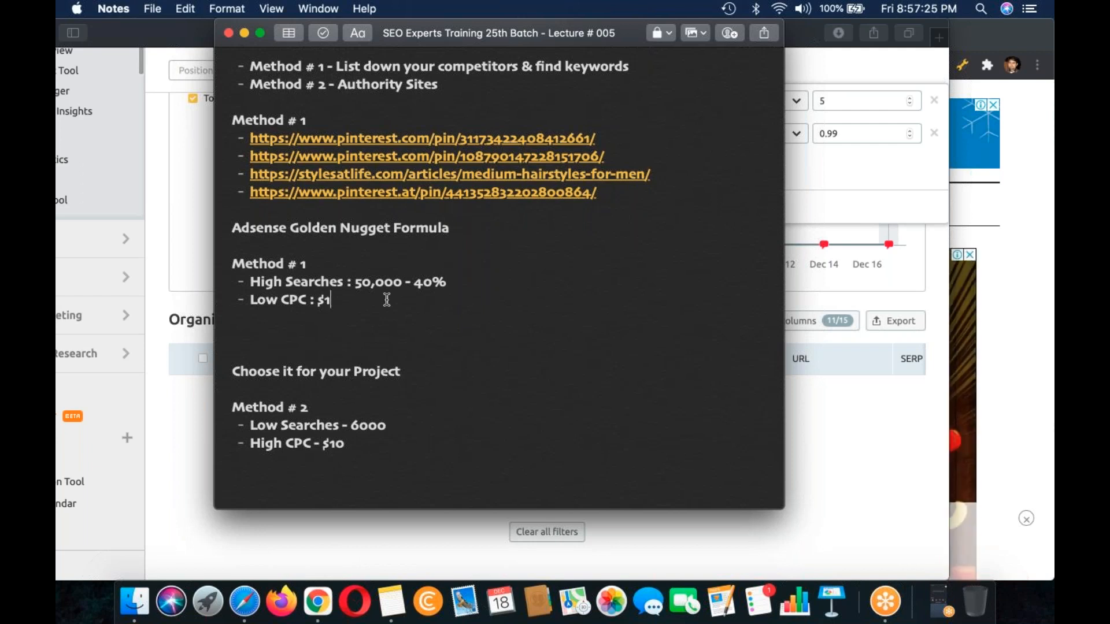
type(" - 25%")
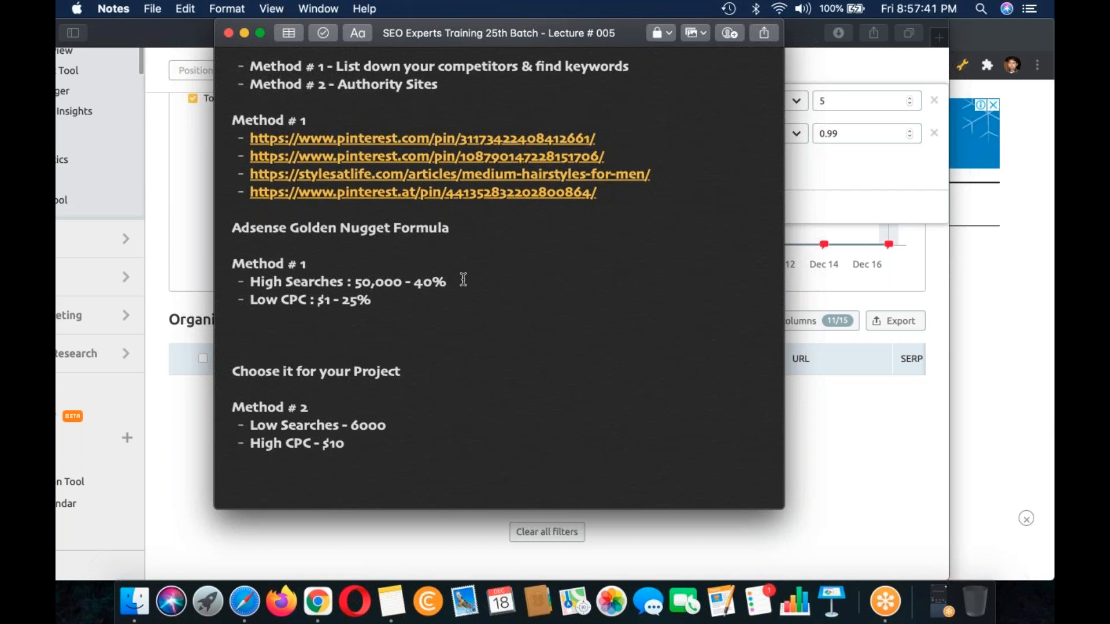
Step: Add an equals sign at the end of both Method # 1 lines, High Searches and Low CPC
type("=")
left_click(428, 296)
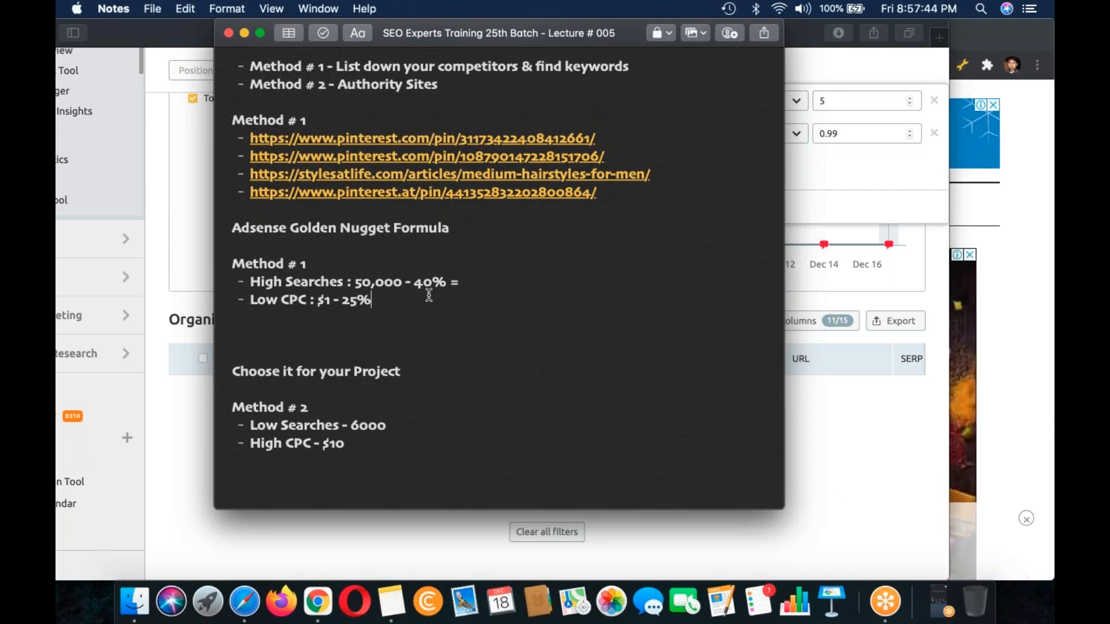
type("=")
left_click(947, 610)
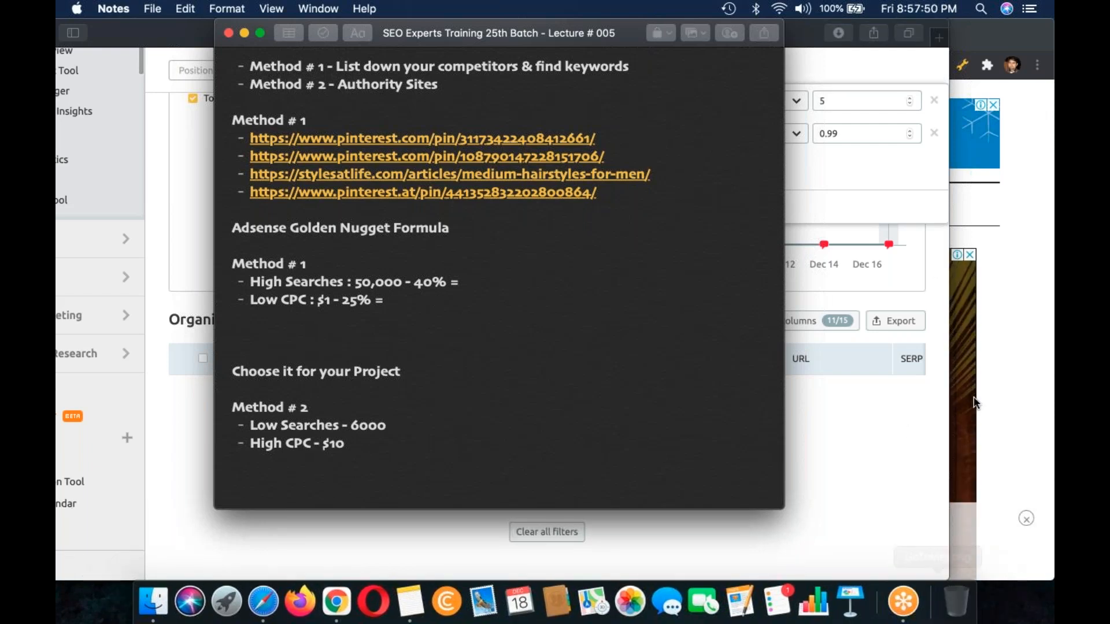
Step: Append "= 40%" to Method # 2's Low Searches line and "- 25%" to its High CPC line
left_click(418, 429)
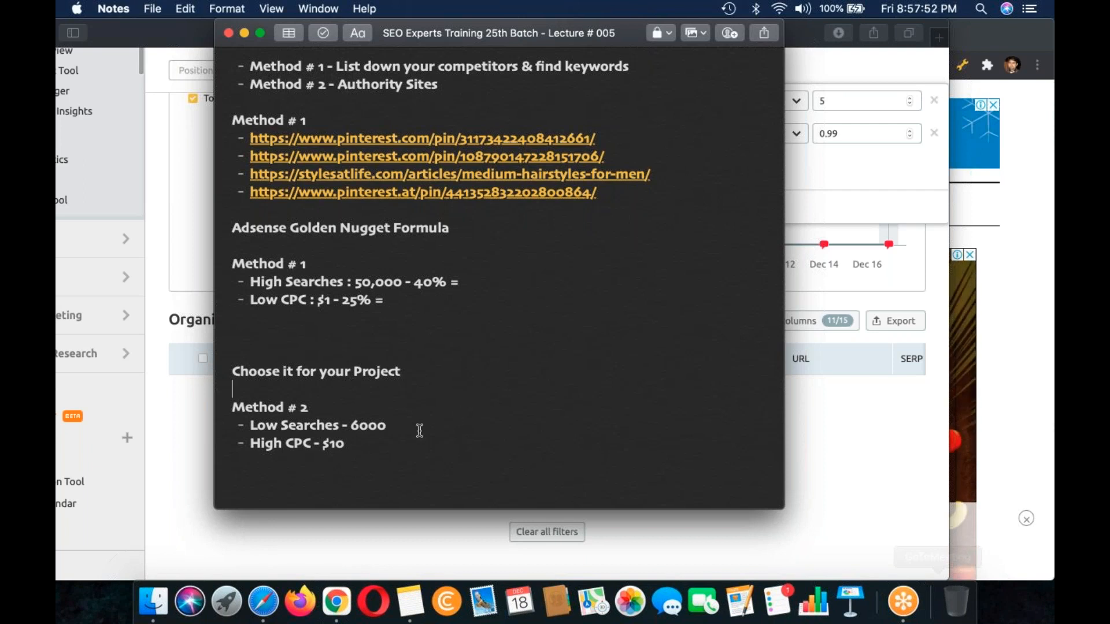
type("= 40%")
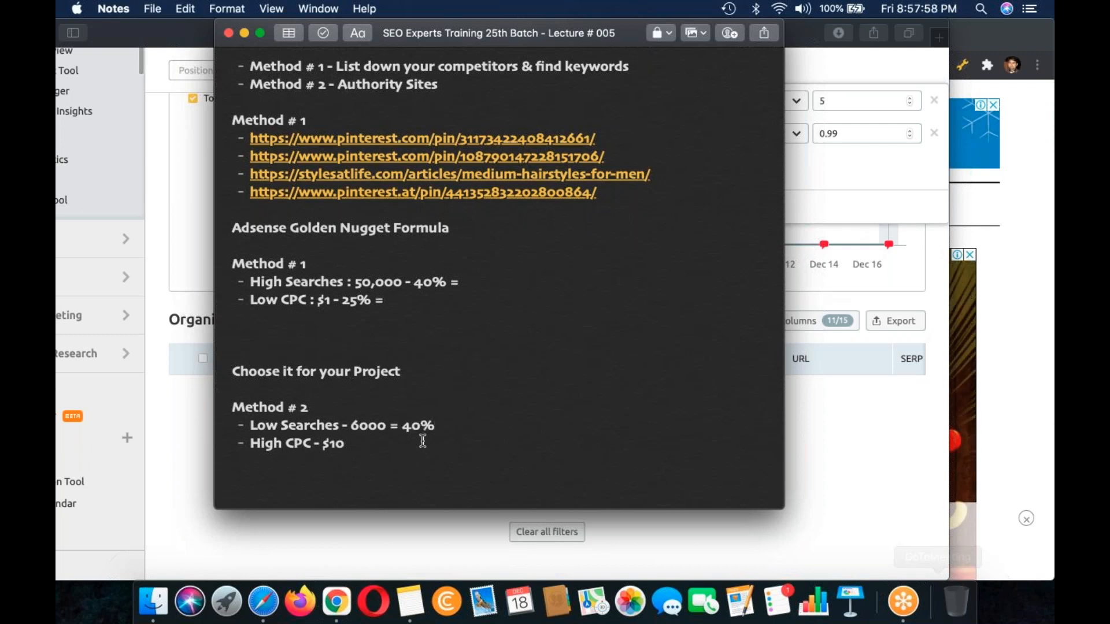
left_click(417, 438)
type("-")
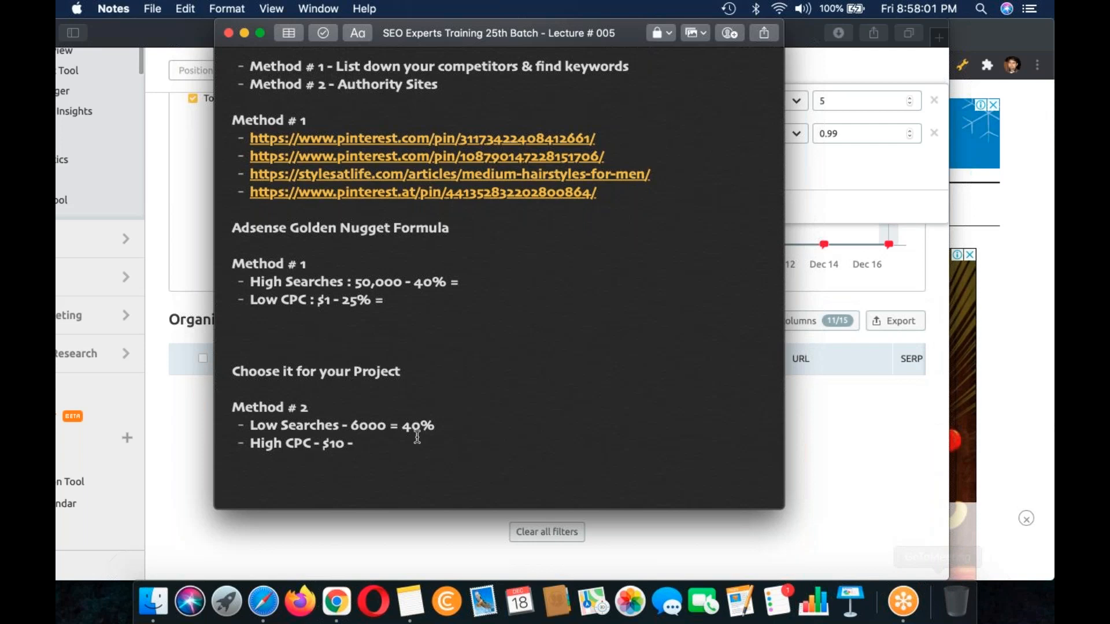
type("25%")
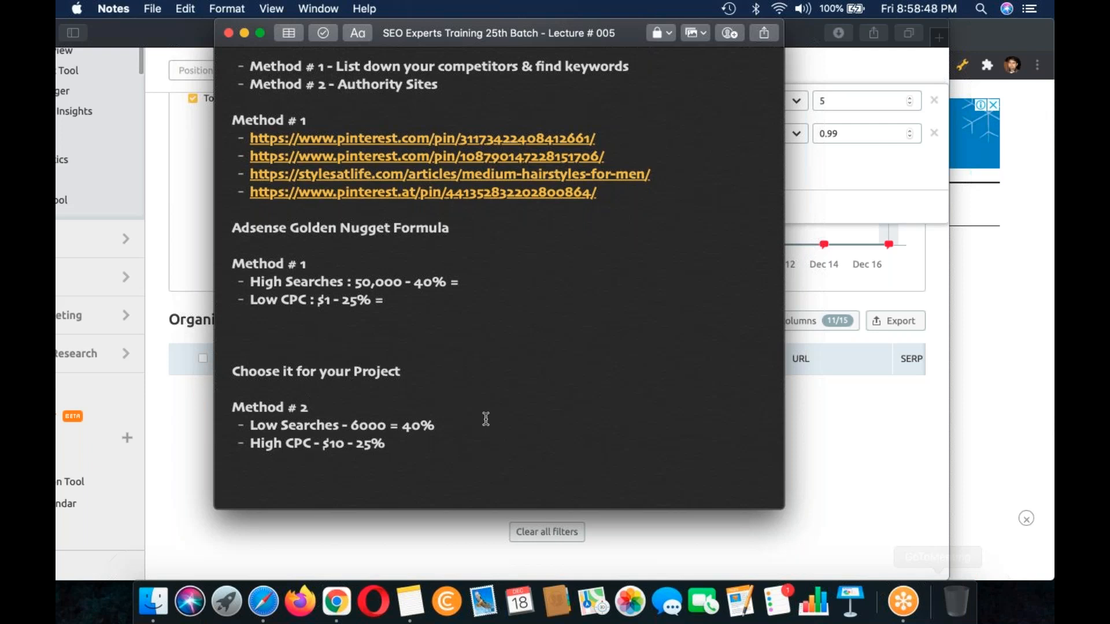
Step: Complete the Method # 2 calculations with "= 2400" for Low Searches and "= $2.50" for High CPC
type("= 2400")
key("Down")
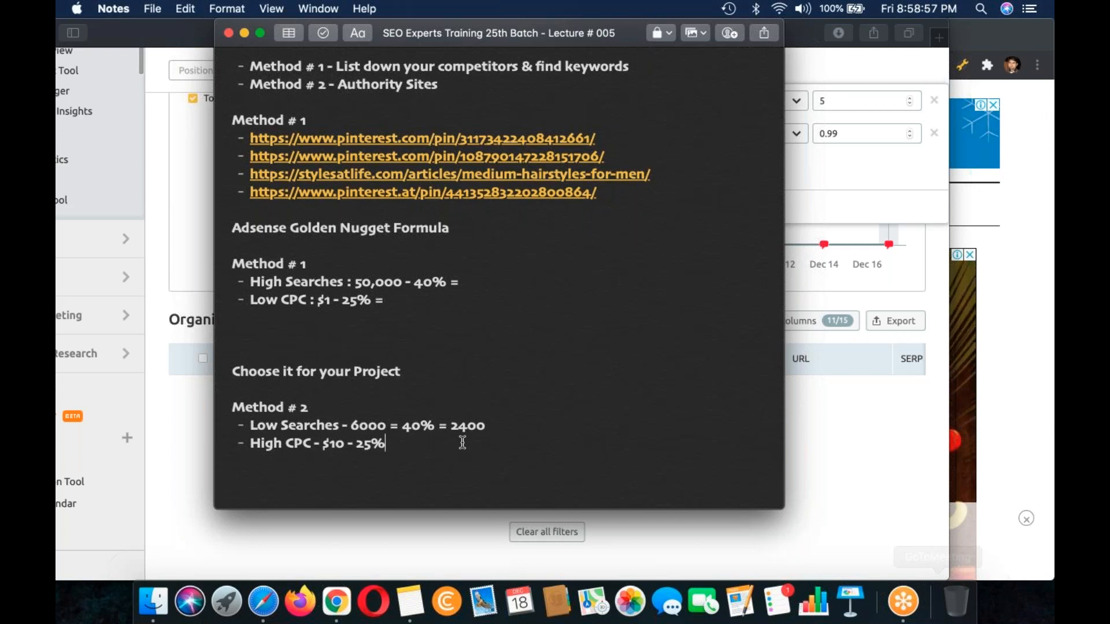
type("=")
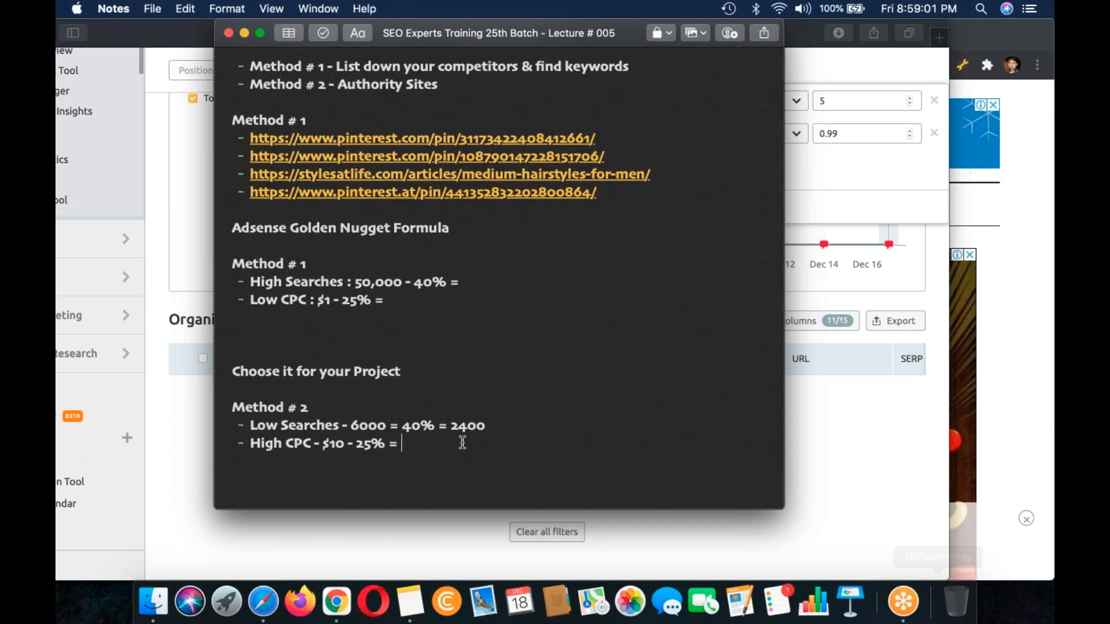
type("$2.50")
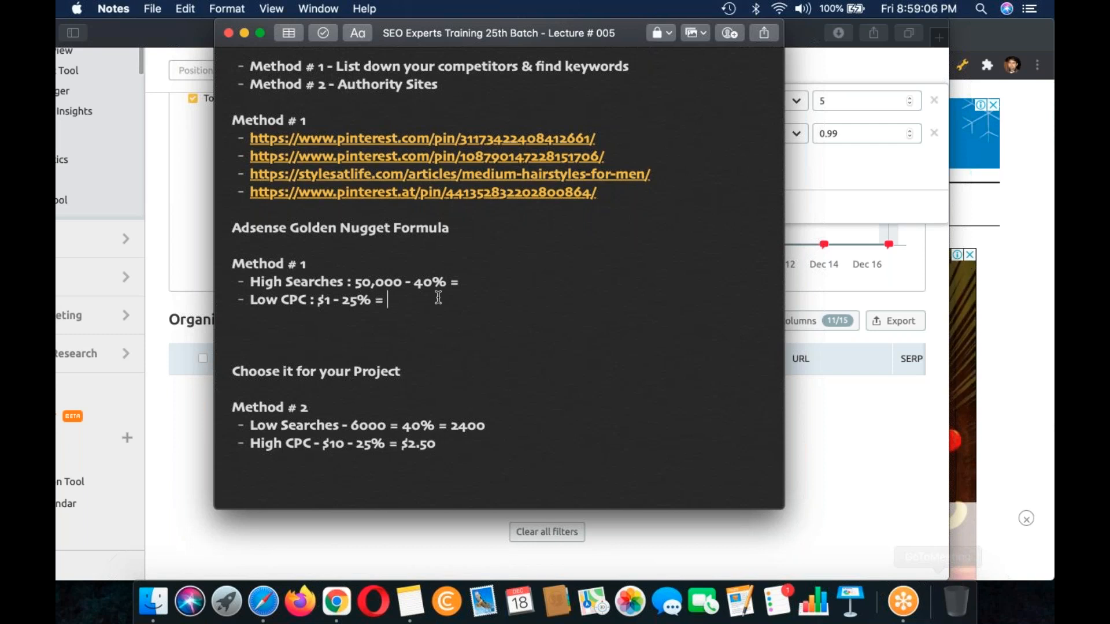
left_click(438, 297)
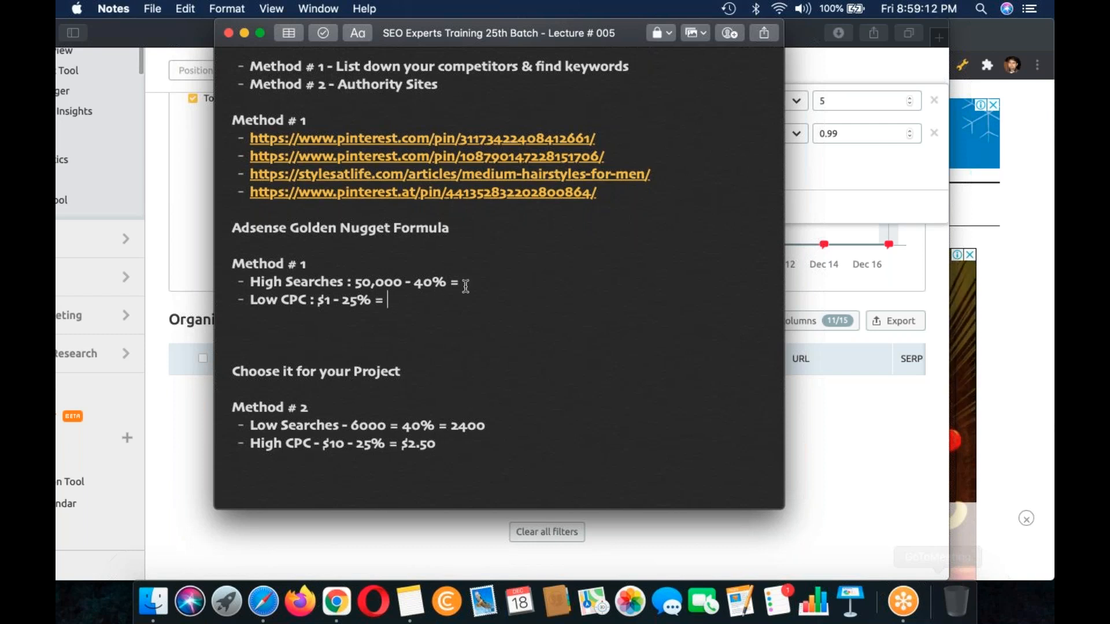
Step: Complete the Method # 1 calculations with "$0.25" for Low CPC and "20,000" for High Searches
left_click(533, 279)
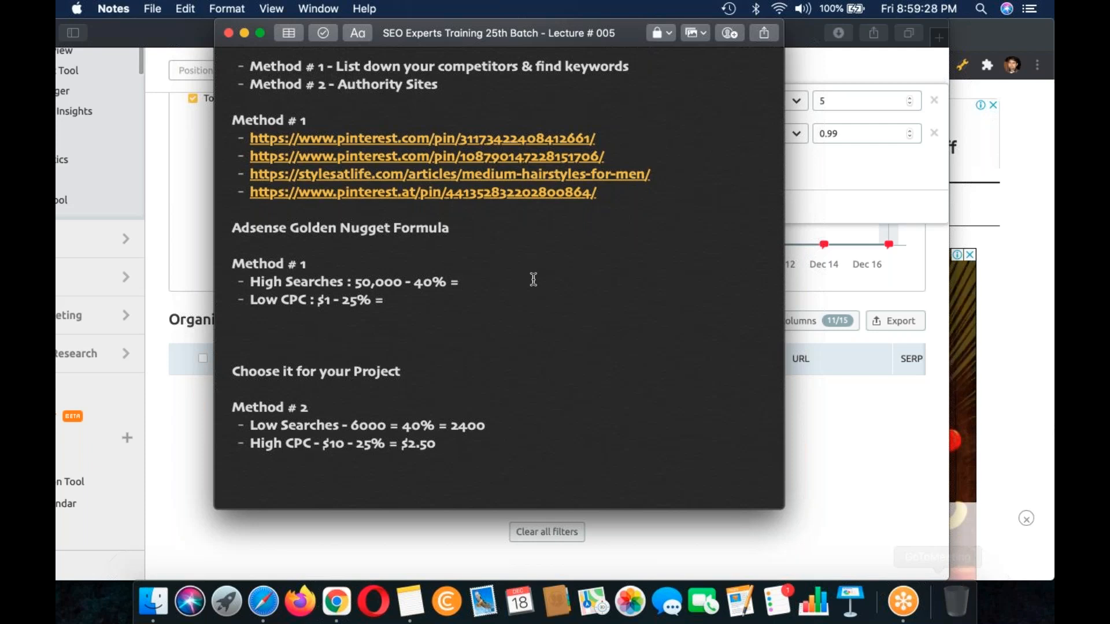
left_click(424, 301)
type("$0.25")
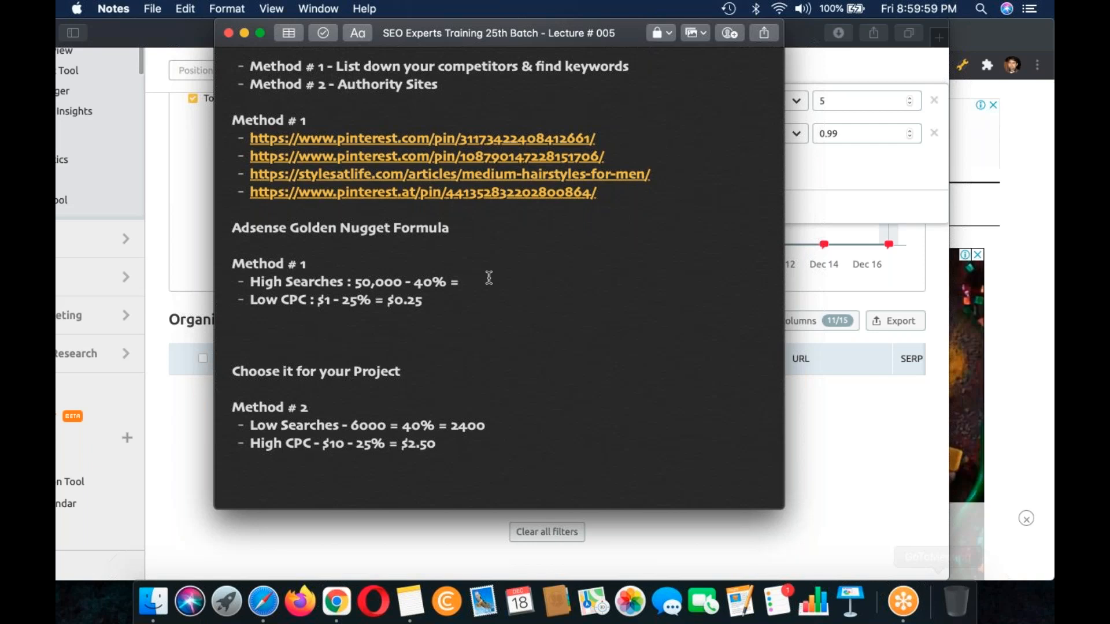
type("20,")
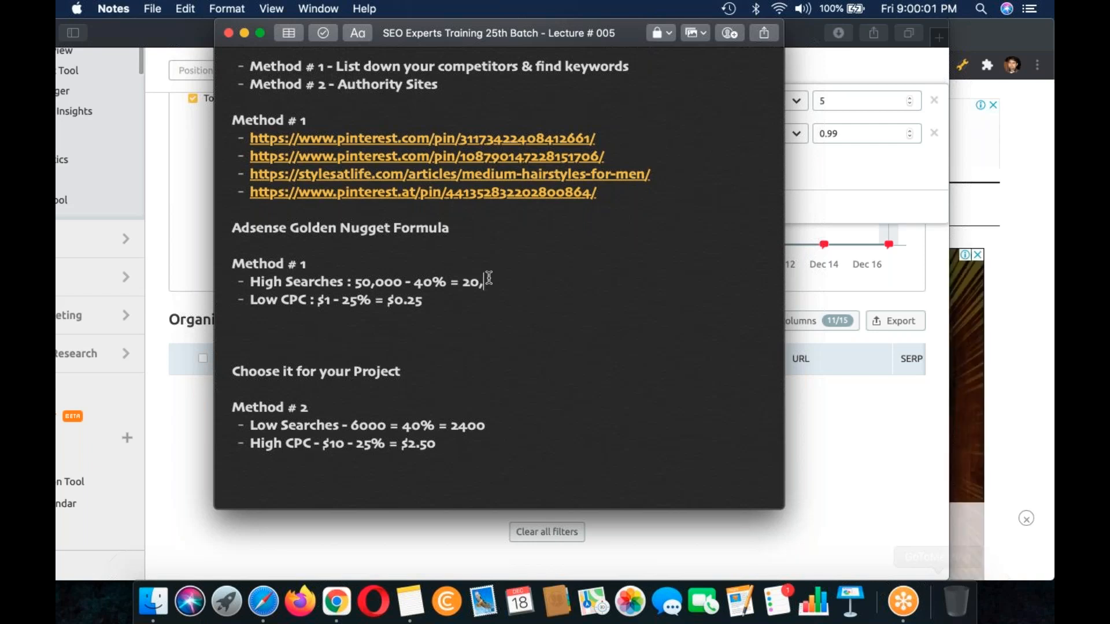
type("000")
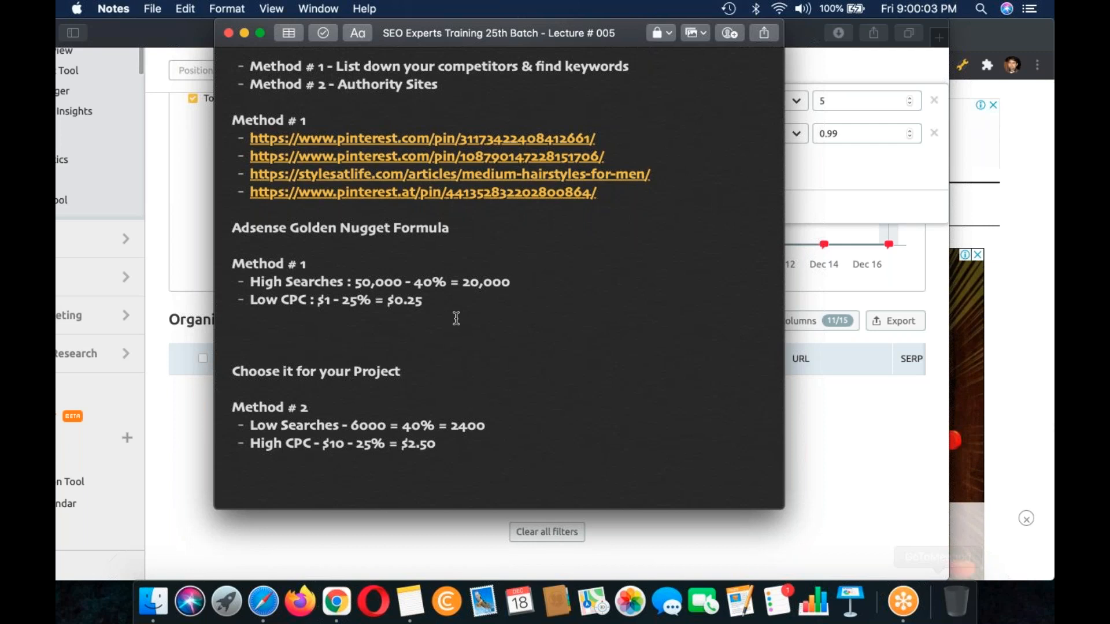
Step: Add the line "20,000x$0.25 =" below the Method # 1 calculations
left_click(447, 332)
type("20")
type(",000x$")
type("0.25")
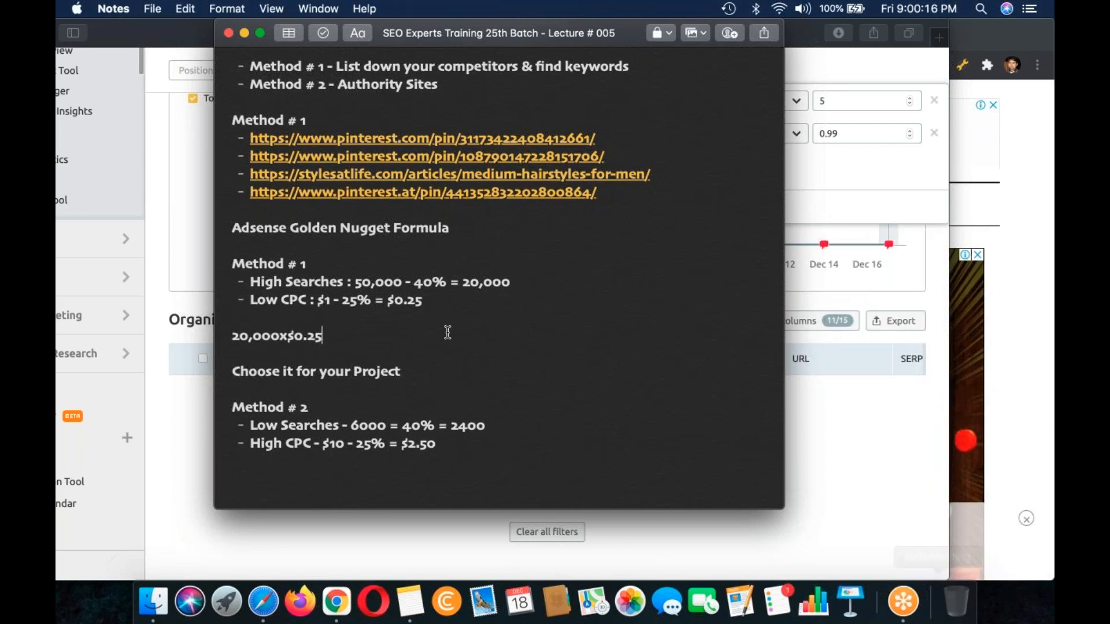
type("=")
Step: Add the line "2400x$2.50 =" below the Method # 2 calculations
left_click(442, 467)
type("2400x")
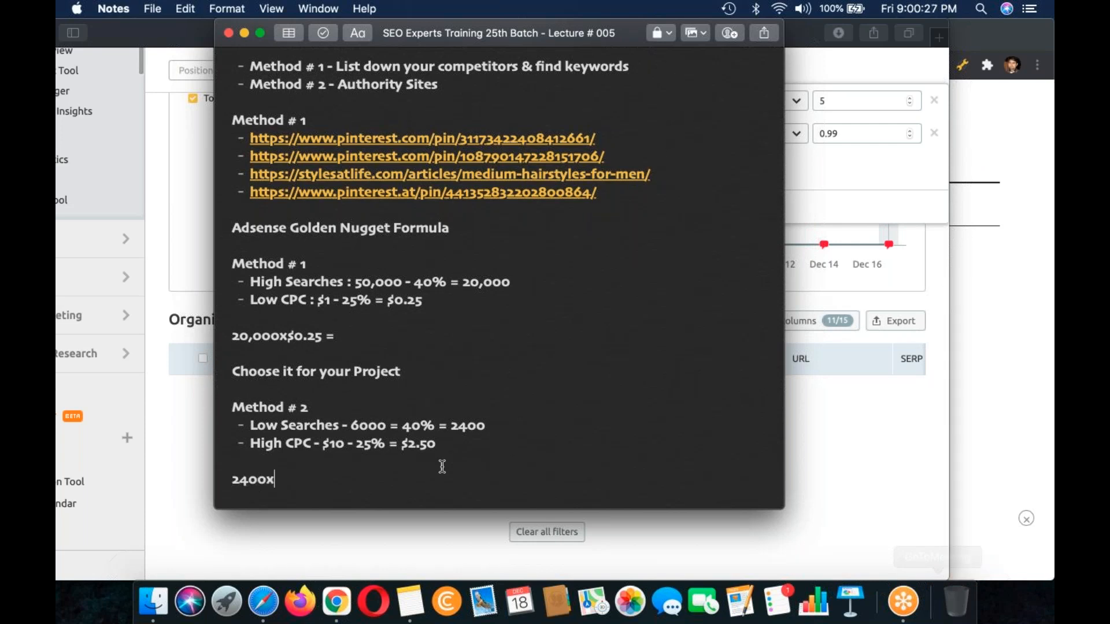
type("$2.50")
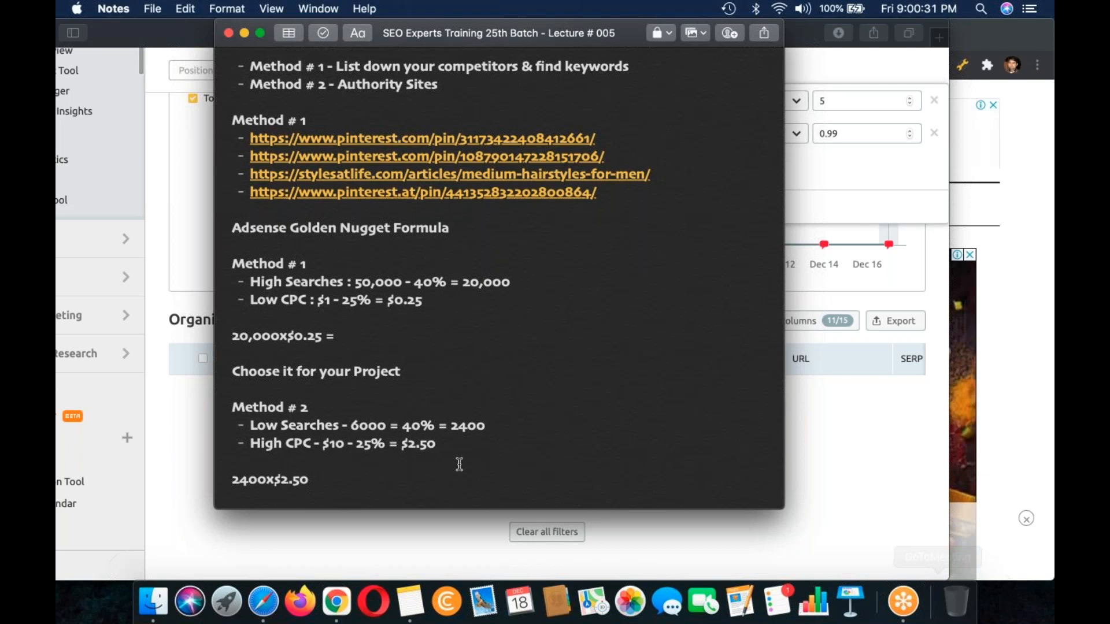
type(" =")
Step: Enter "$5000" as the result of the 20,000x$0.25 line and "$6000" as the result of the 2400x$2.50 line
left_click(428, 335)
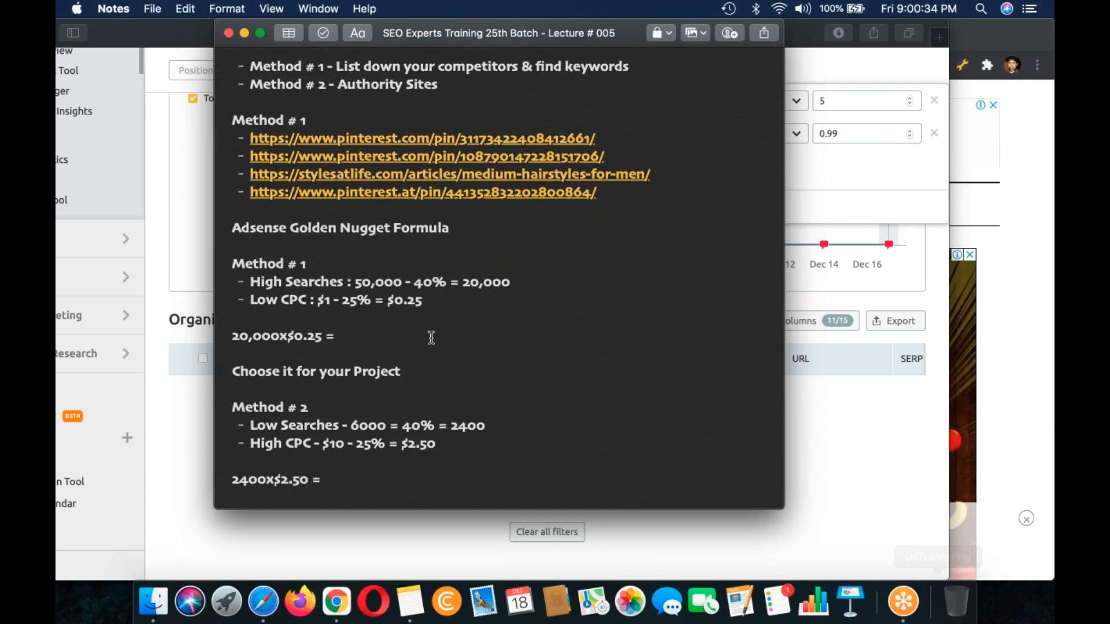
scroll(431, 338, "down", 1)
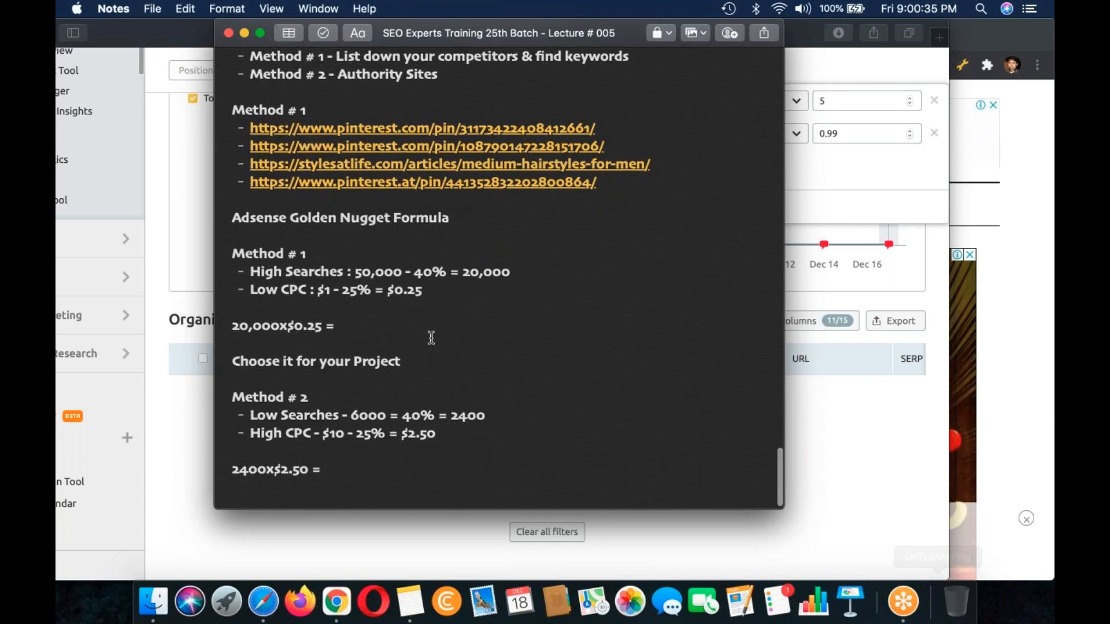
scroll(430, 338, "down", 1)
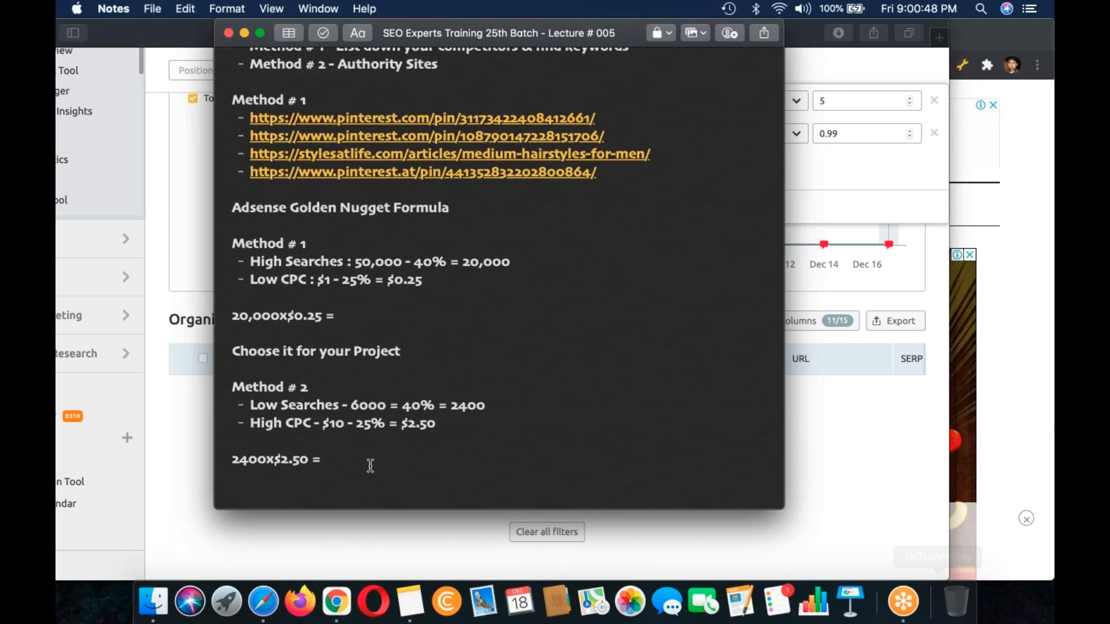
left_click(370, 466)
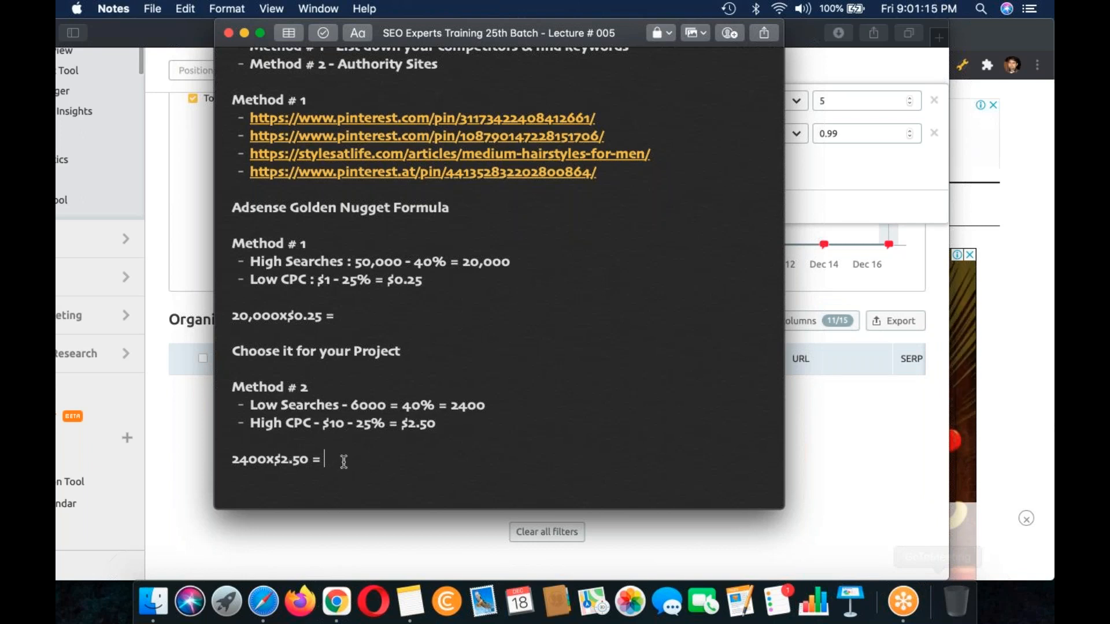
left_click(387, 316)
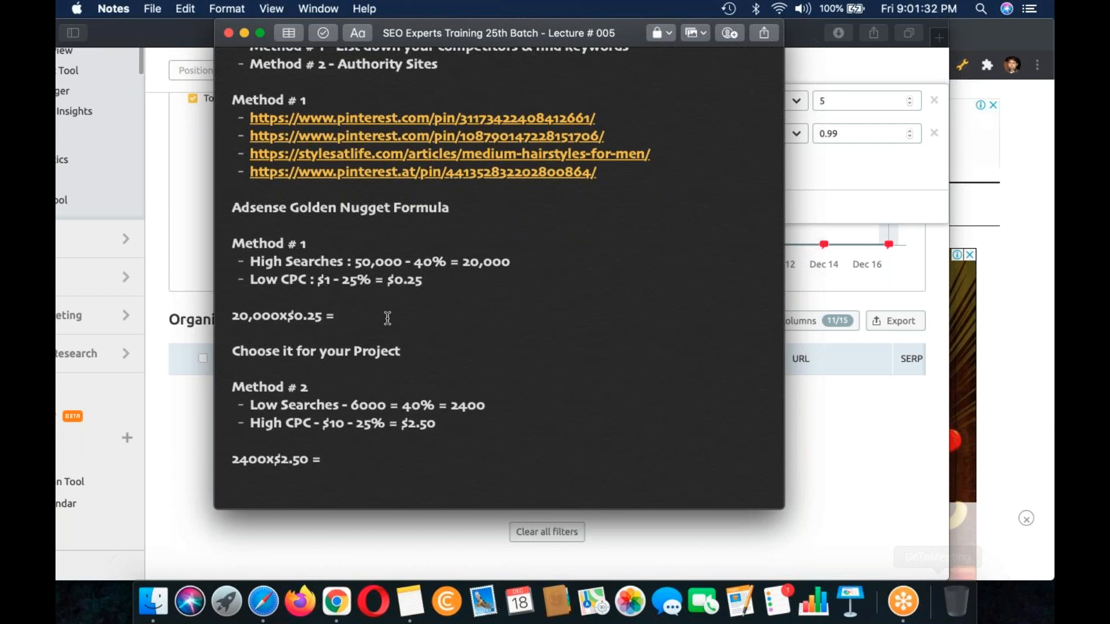
type("$4")
key("BackSpace")
type("50")
type("00")
type("$")
type("6000")
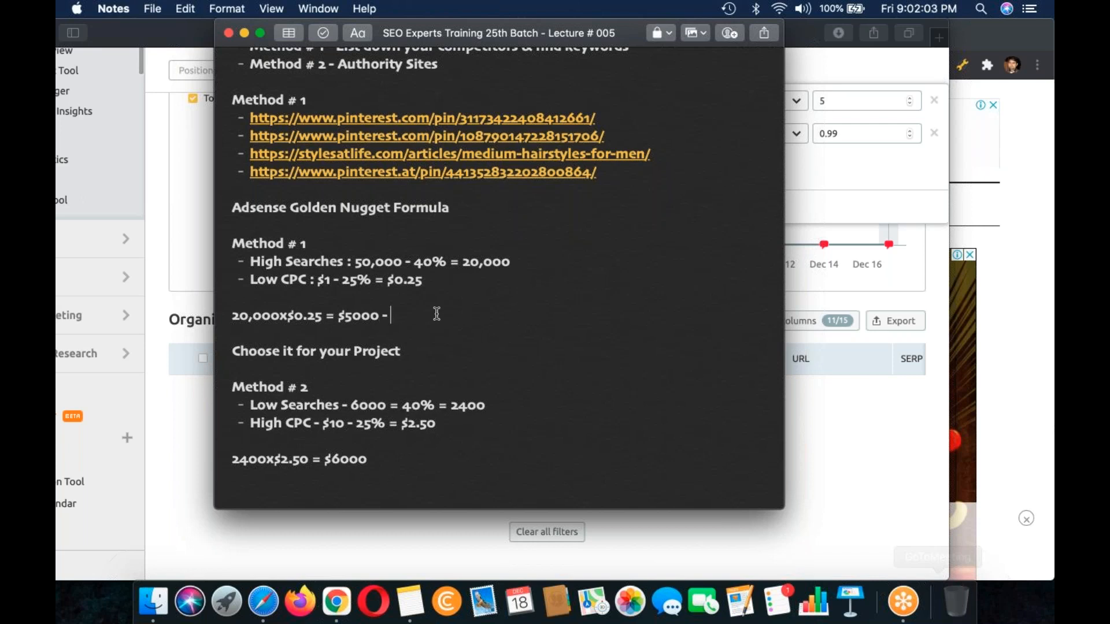
type(" - 5% =")
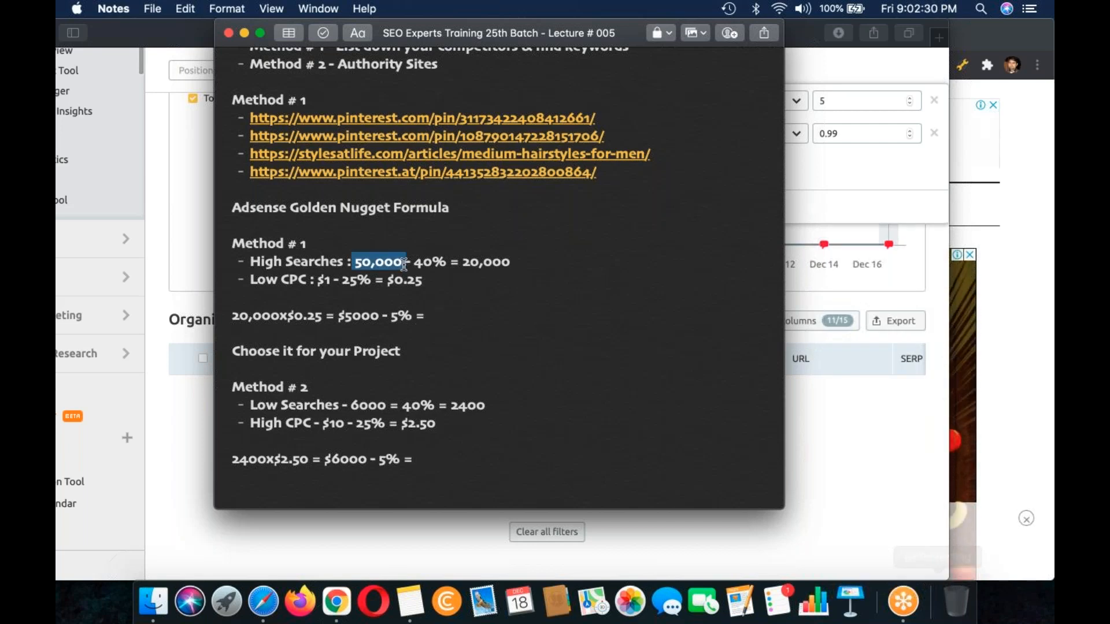
Step: Append "- 5% = $250" to the Method # 1 product line and "- 5% = $300" to the Method # 2 product line
key("Right")
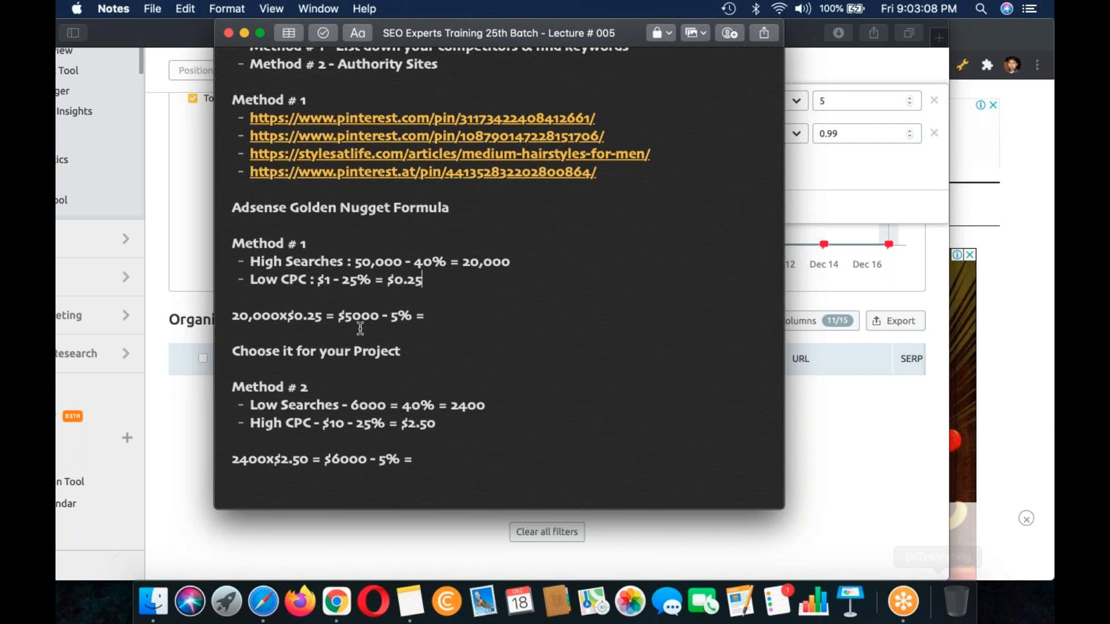
left_click(408, 317)
left_click(449, 300)
left_click(450, 314)
type("$250")
left_click(425, 459)
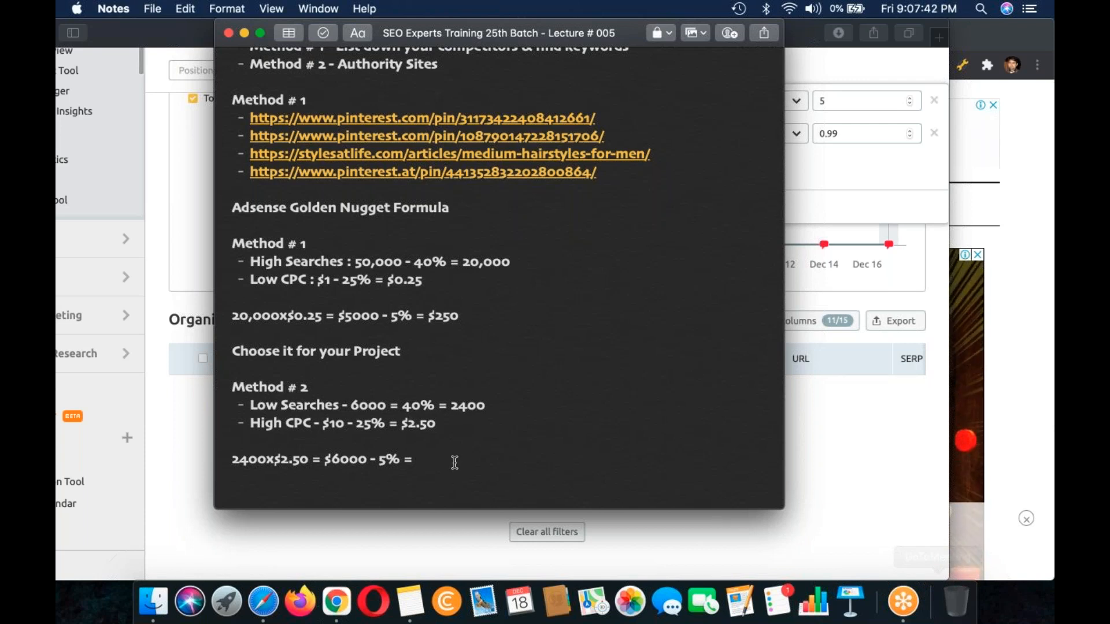
type("$300")
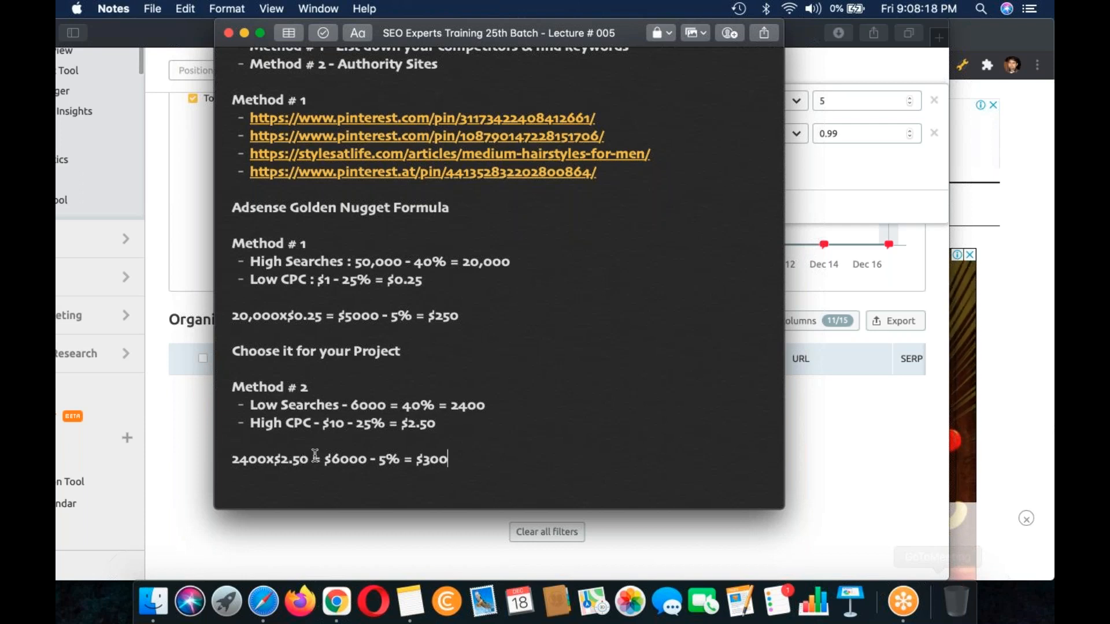
double_click(334, 417)
left_click(288, 460)
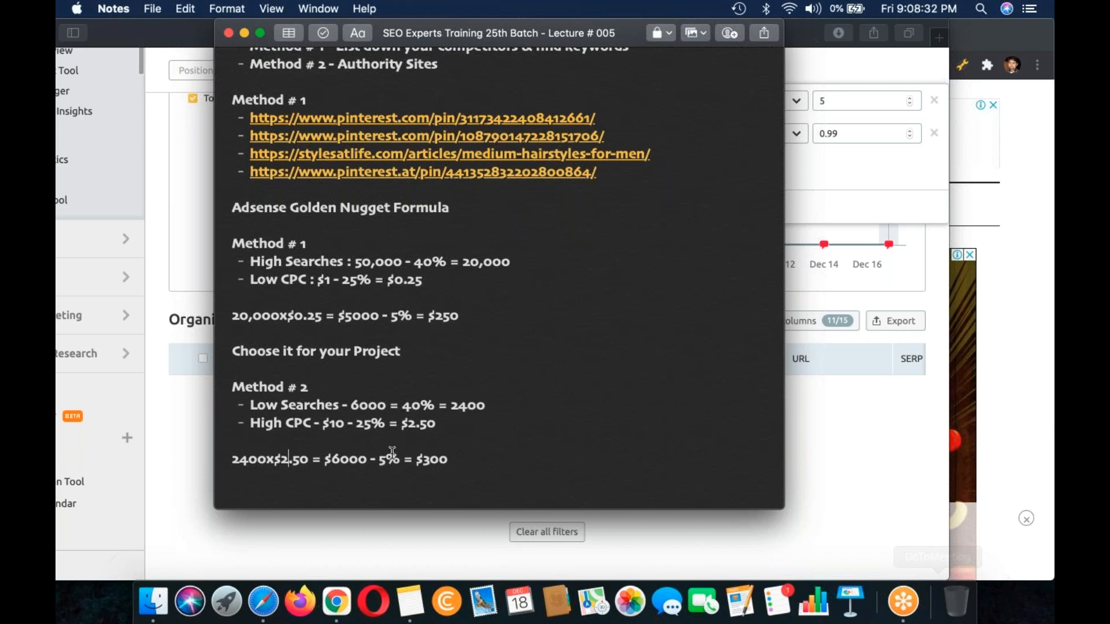
double_click(461, 452)
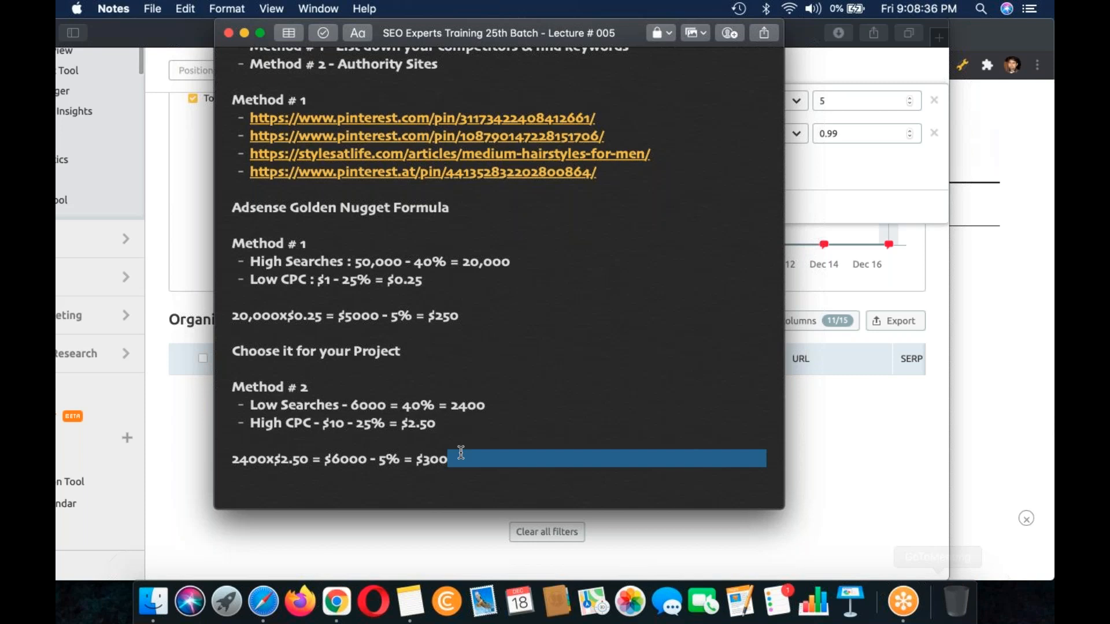